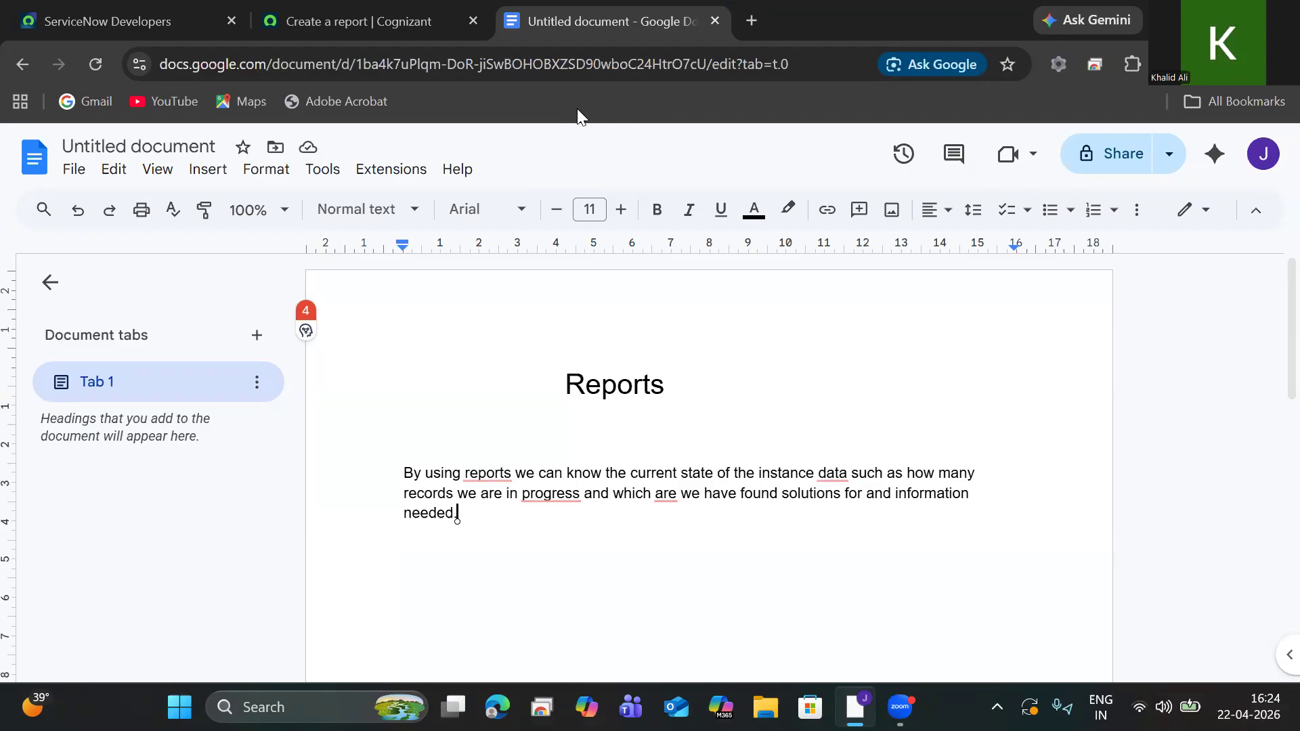
Switch to the ServiceNow report form, review its data fields, and advance Test Report to visualization type selection
key(ctrl+shift+Tab)
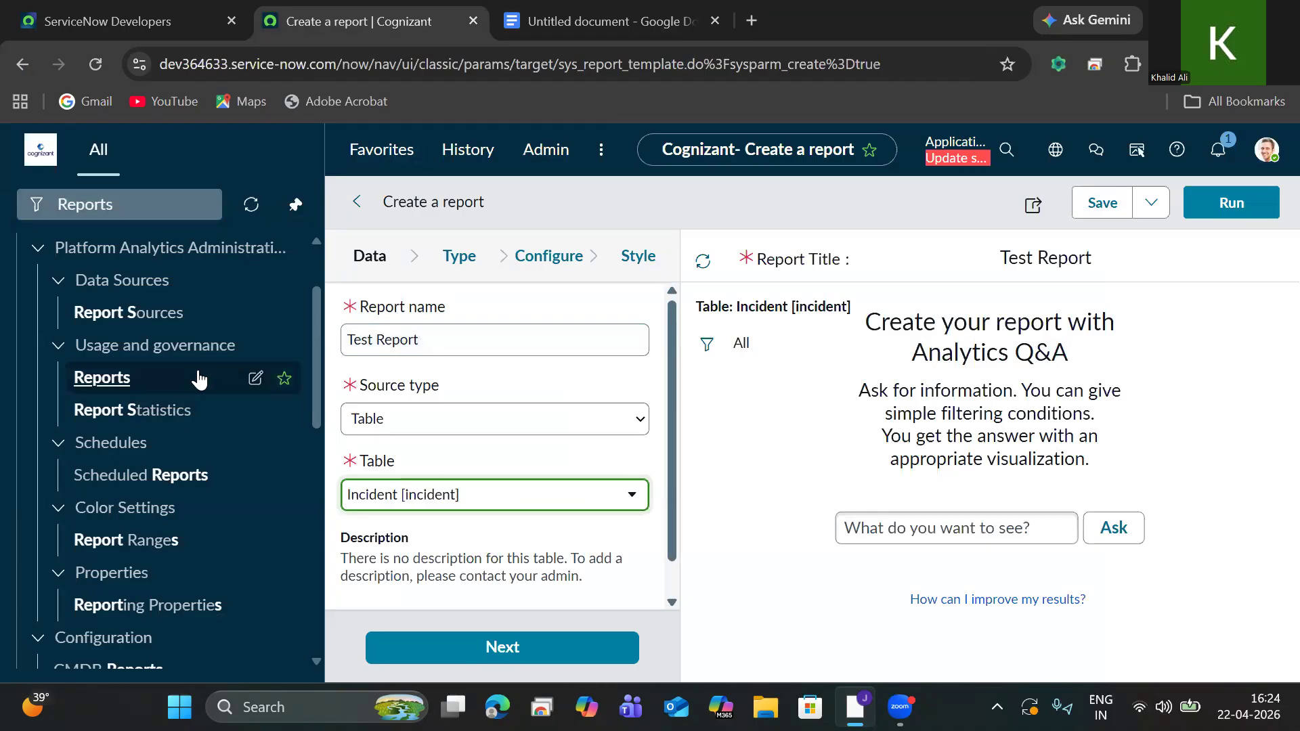
drag(447, 308, 356, 308)
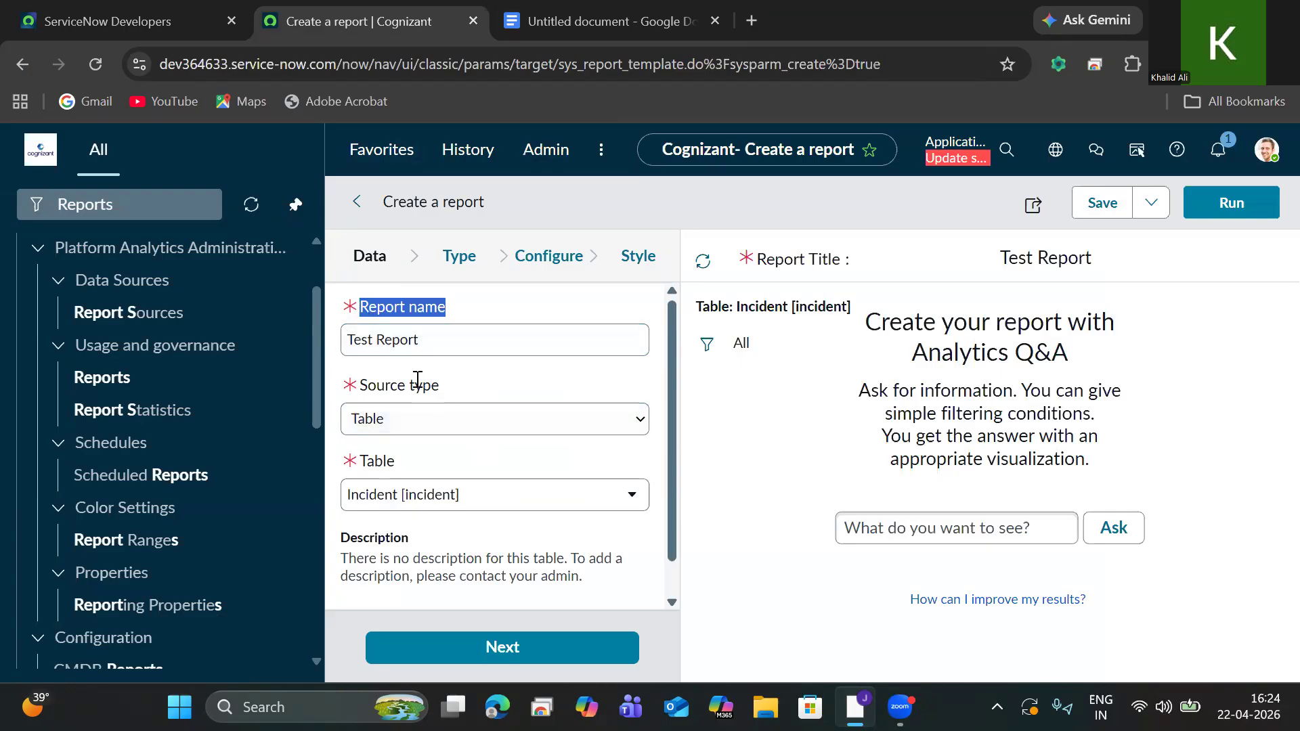
drag(446, 389, 347, 384)
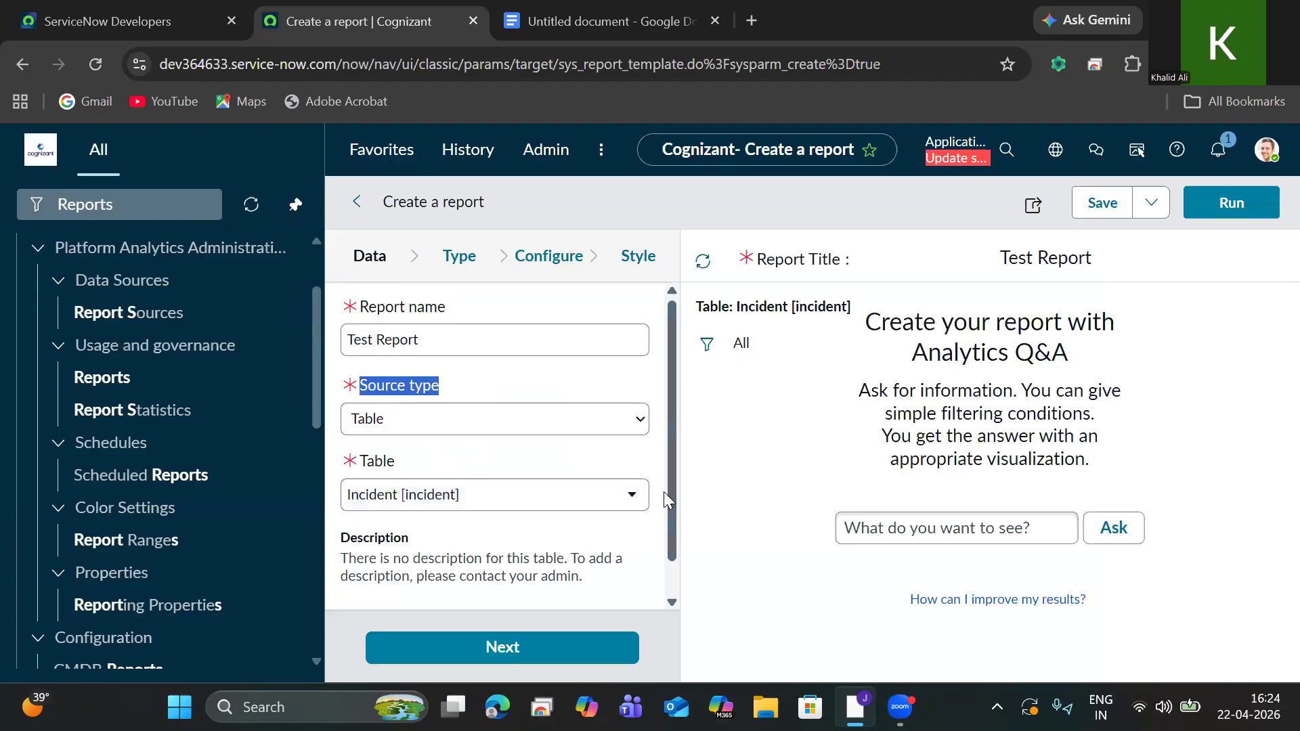
scroll(664, 580, down, 1)
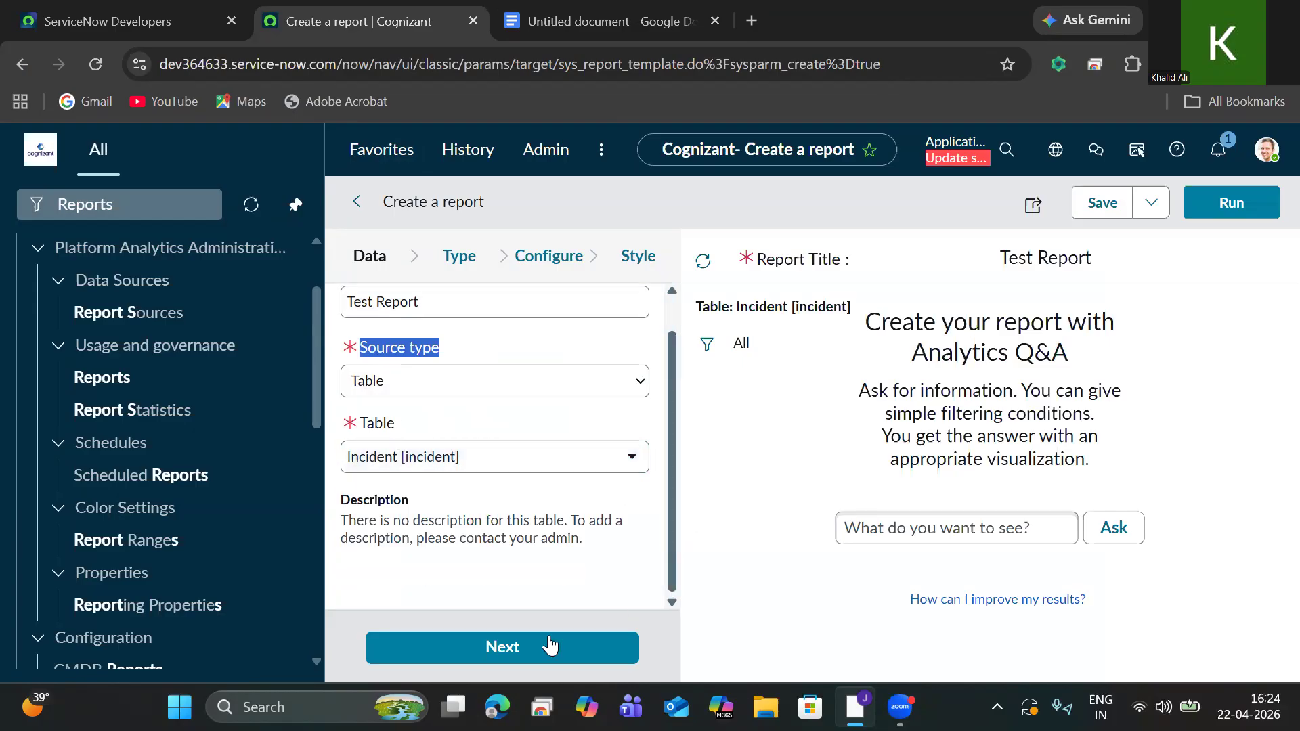
click(530, 644)
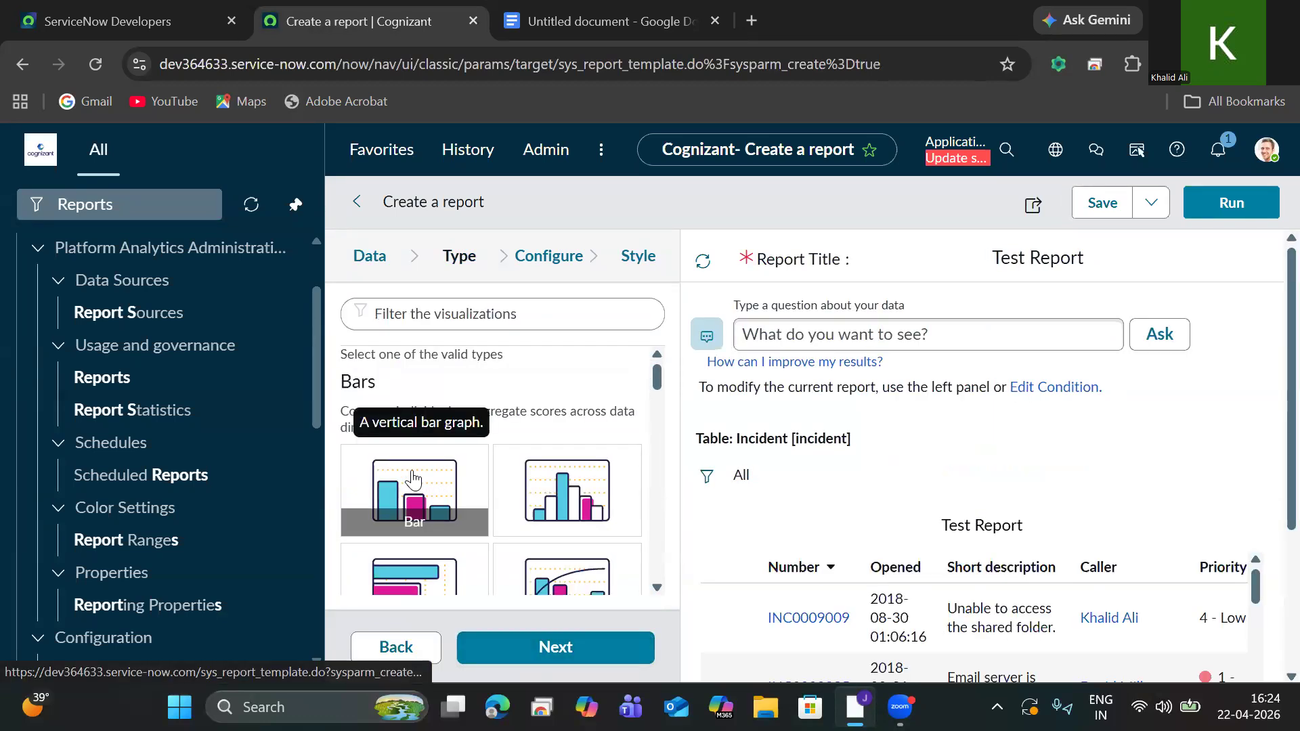
Examine the available report visualization types, from bars, pies and time series to multidimensional reports, scores and other charts
drag(657, 379, 656, 402)
scroll(640, 386, up, 2)
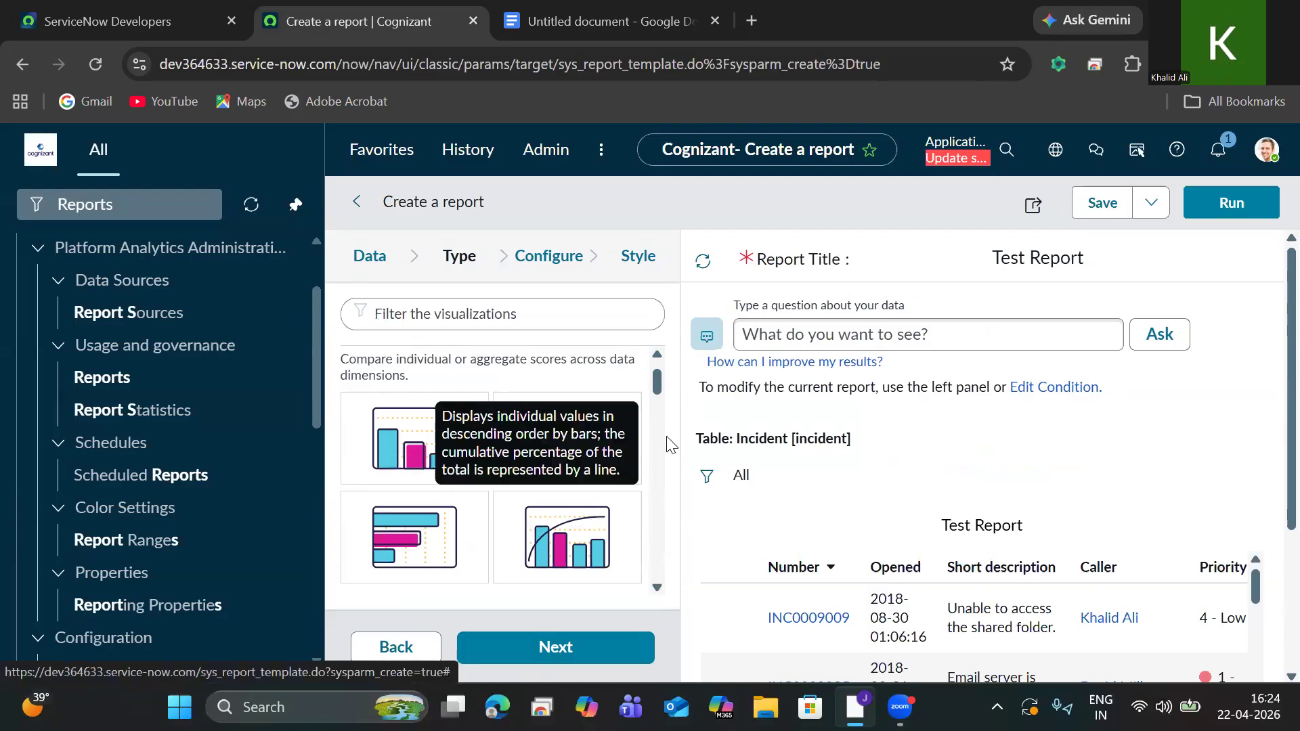
drag(655, 387, 656, 412)
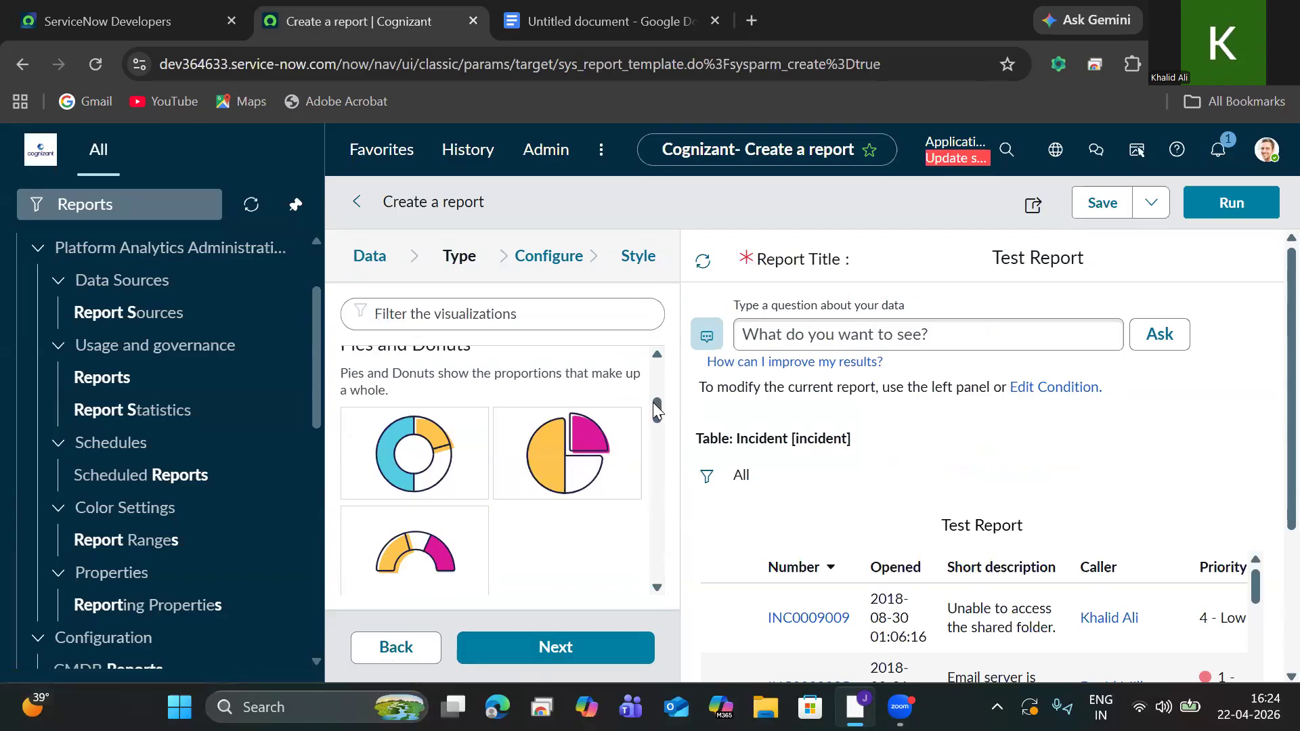
drag(655, 409, 669, 433)
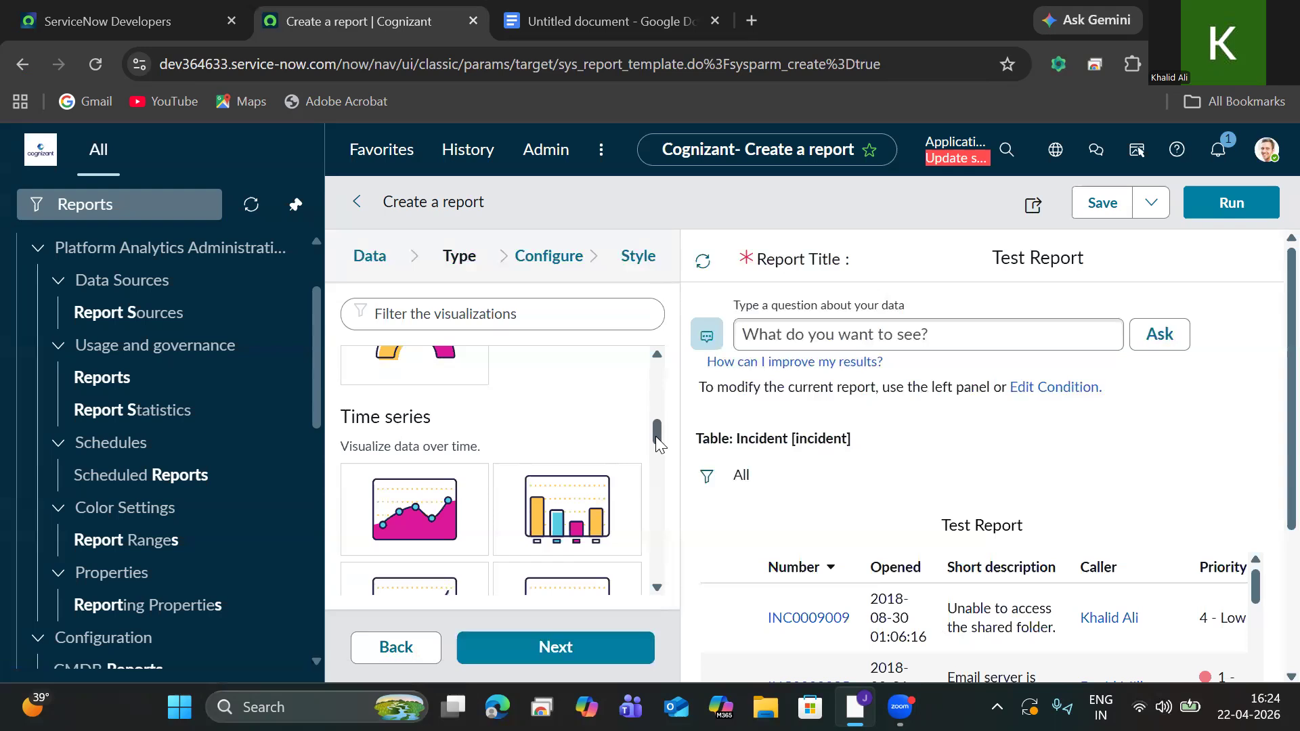
drag(657, 444, 662, 463)
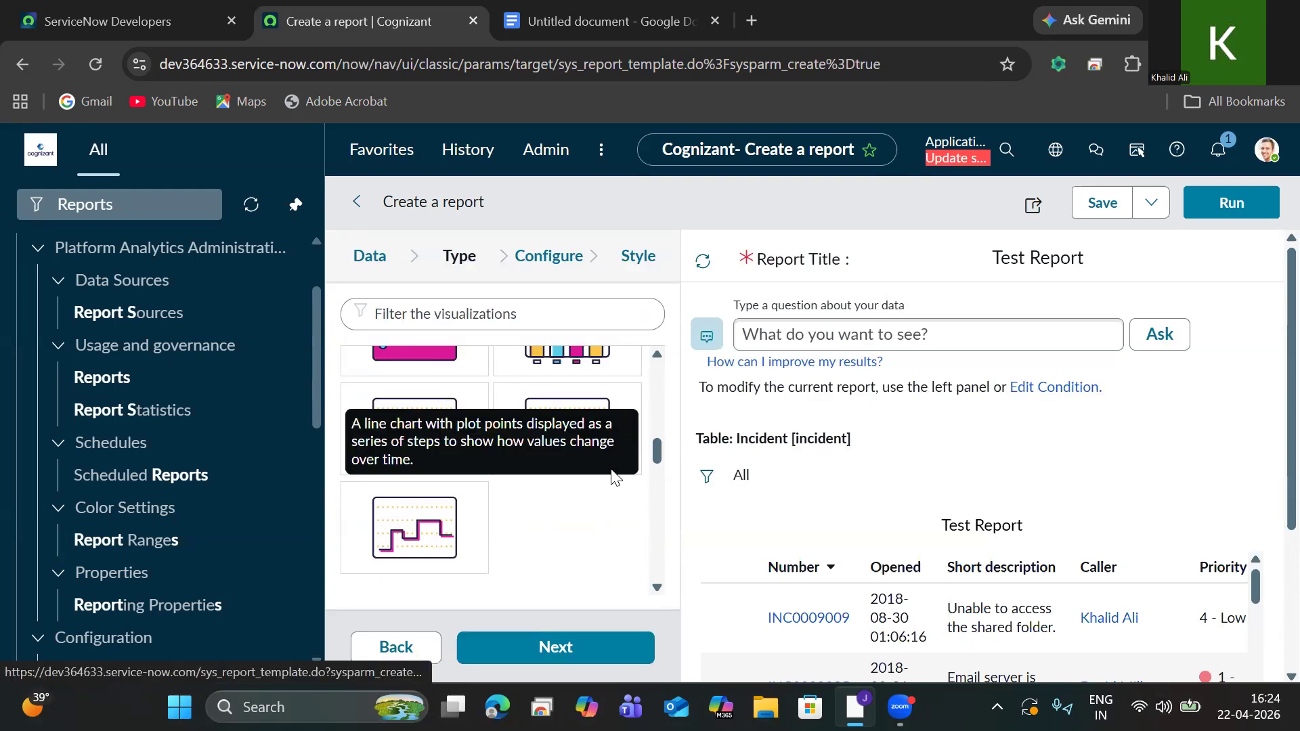
drag(660, 453, 662, 481)
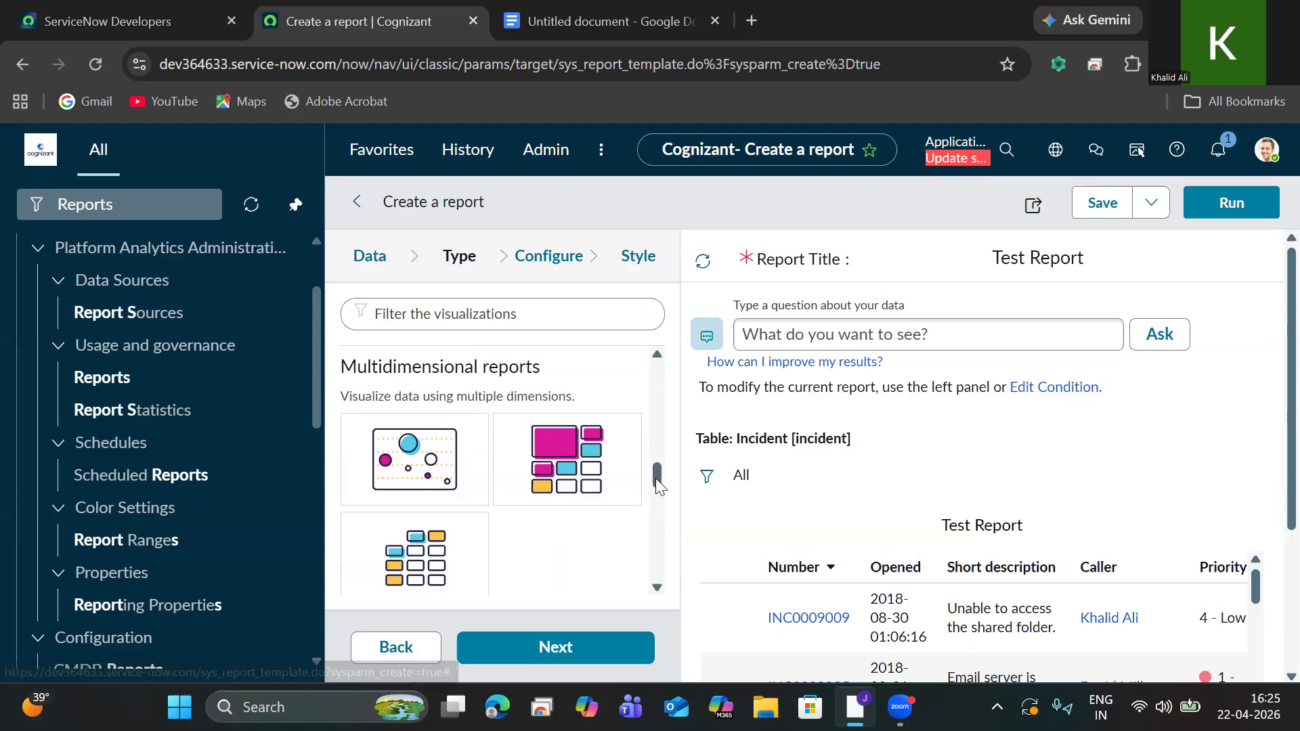
drag(656, 482, 655, 507)
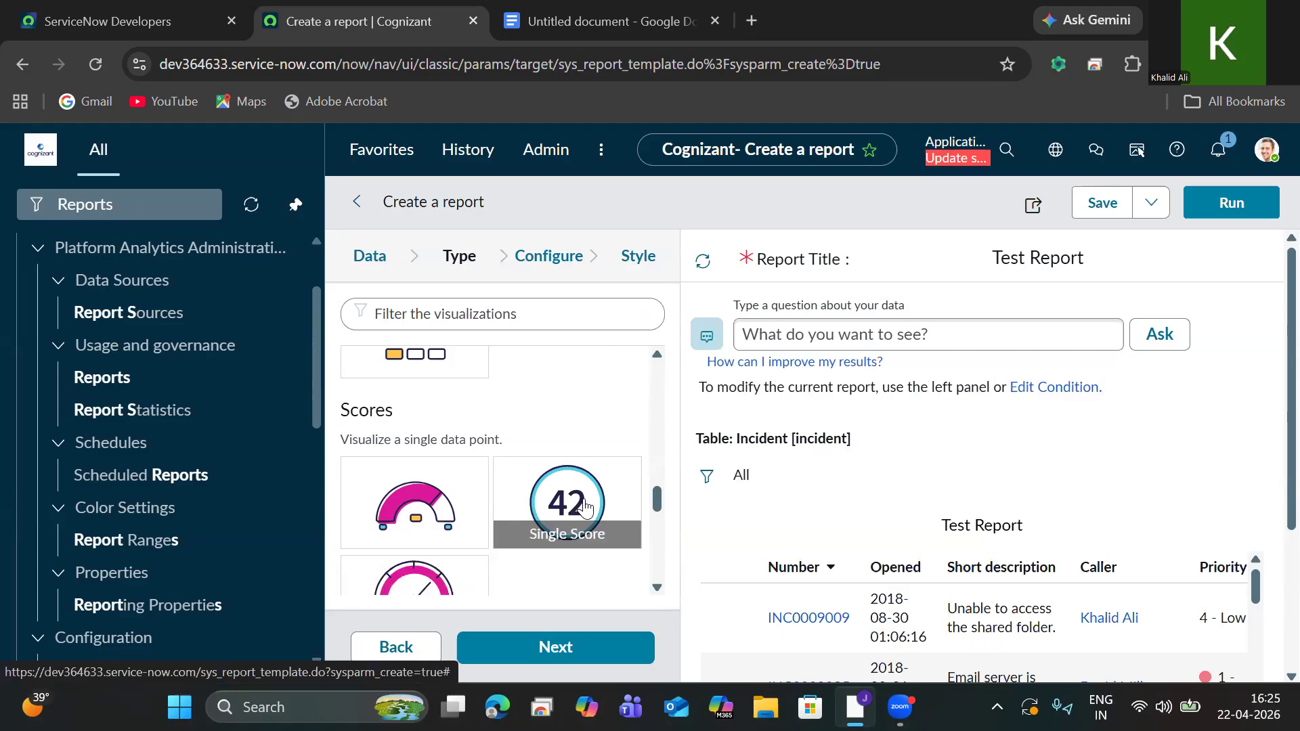
scroll(660, 515, down, 2)
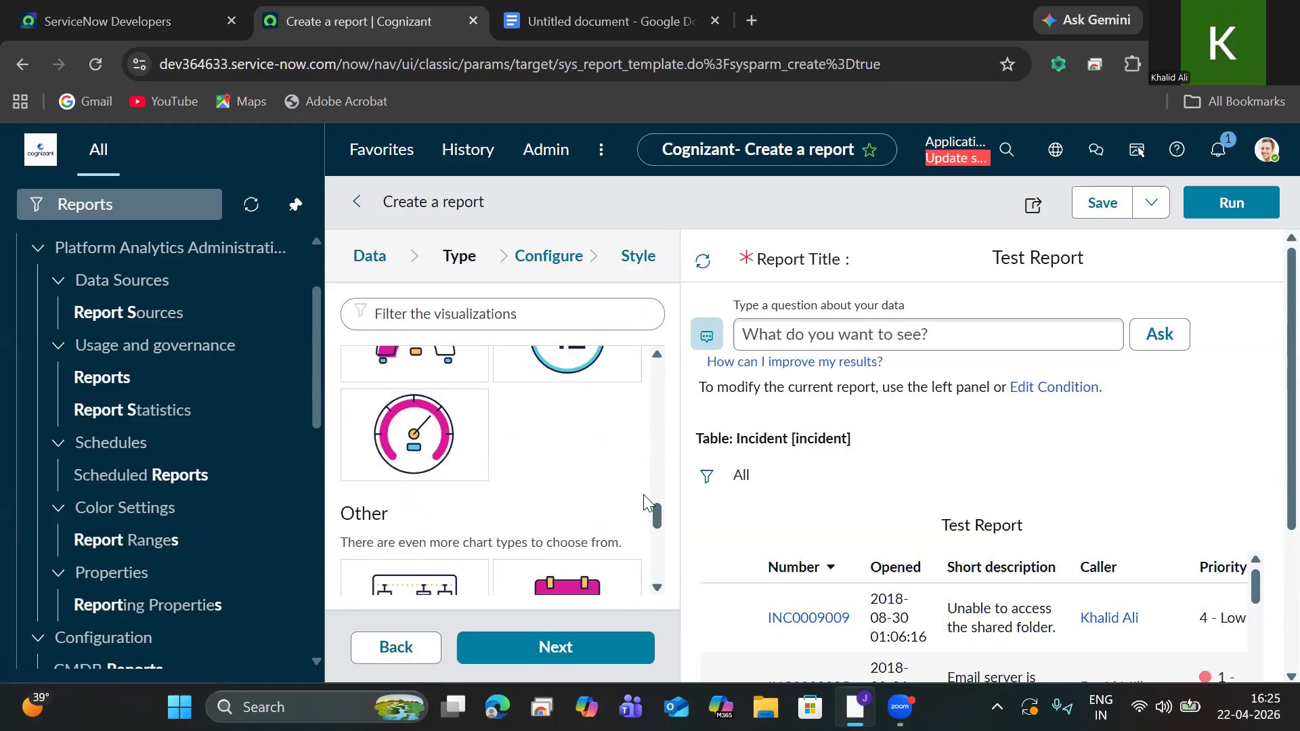
drag(660, 521, 660, 532)
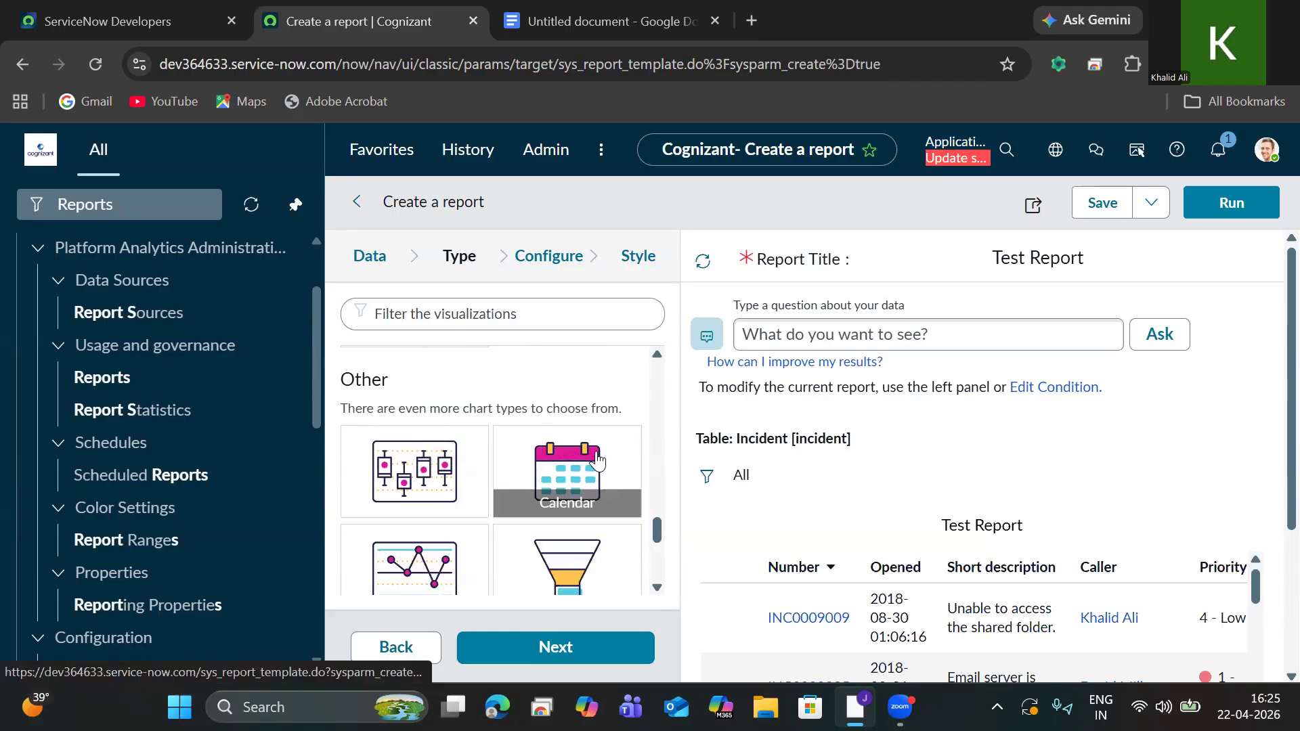
scroll(660, 528, down, 1)
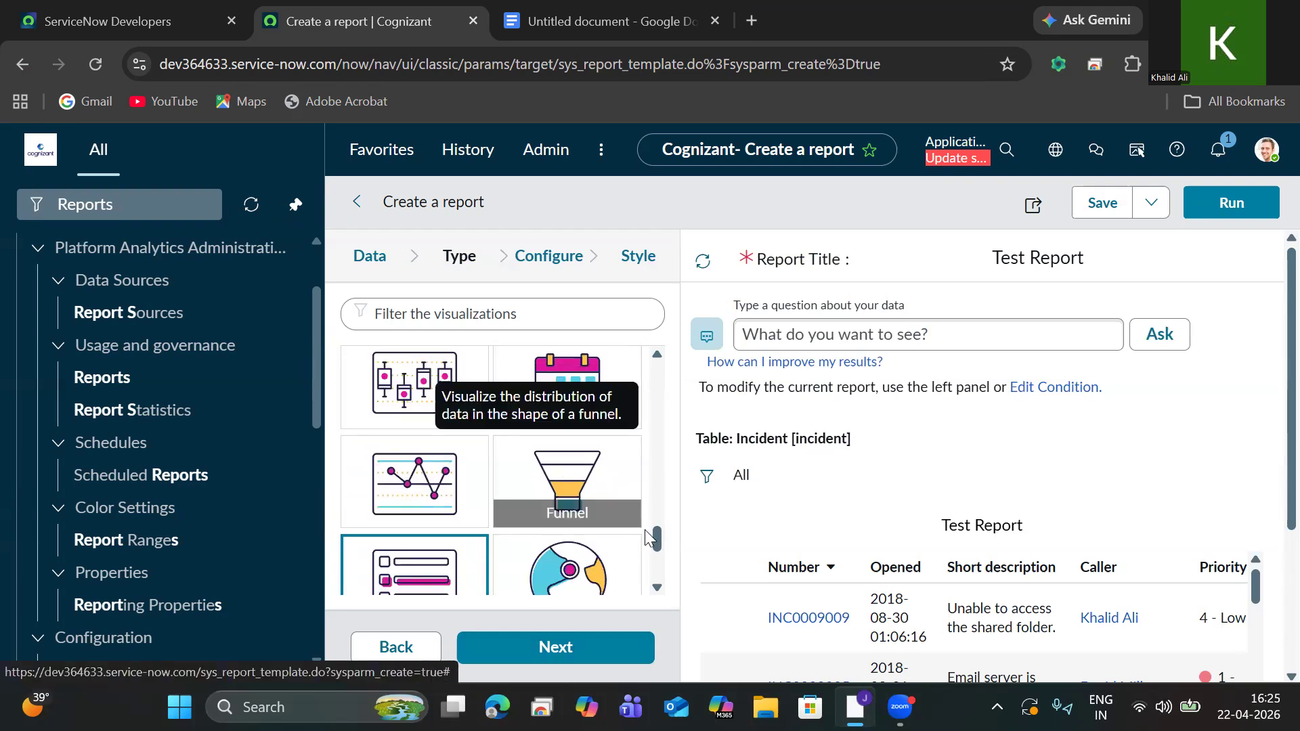
drag(655, 551, 657, 558)
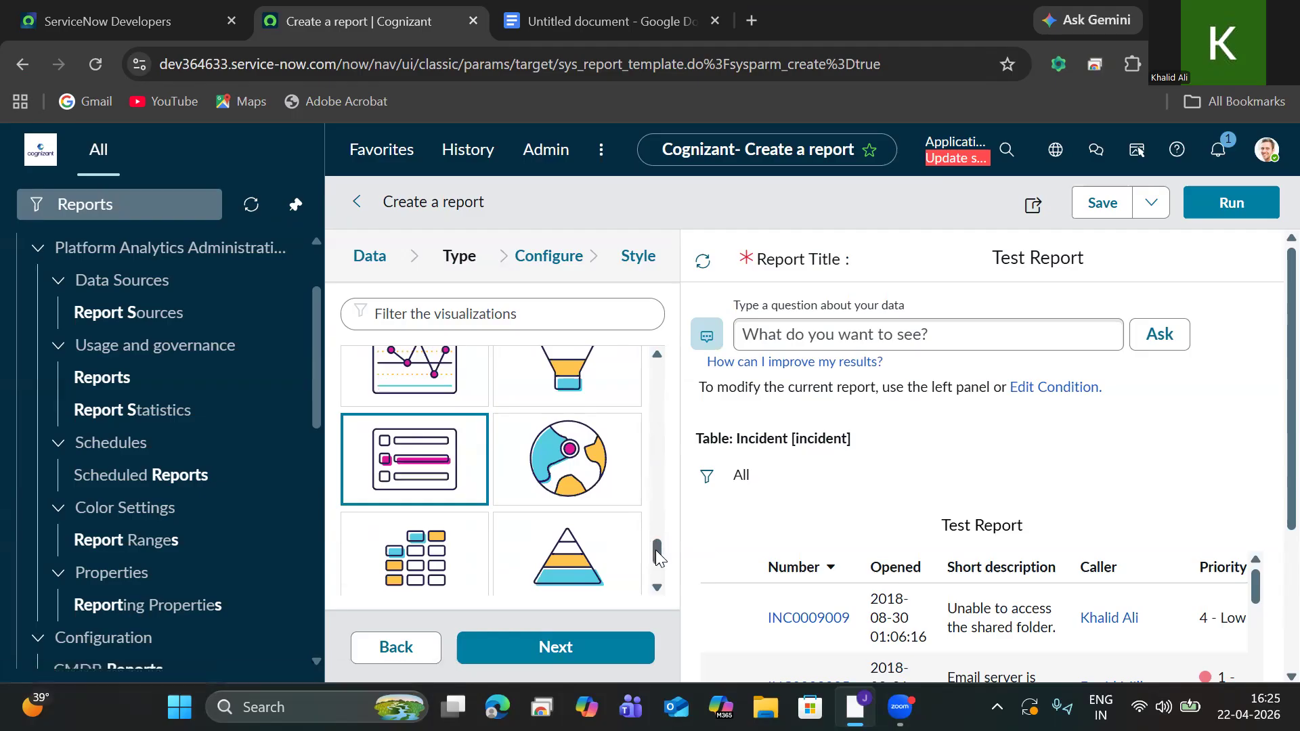
scroll(676, 393, up, 10)
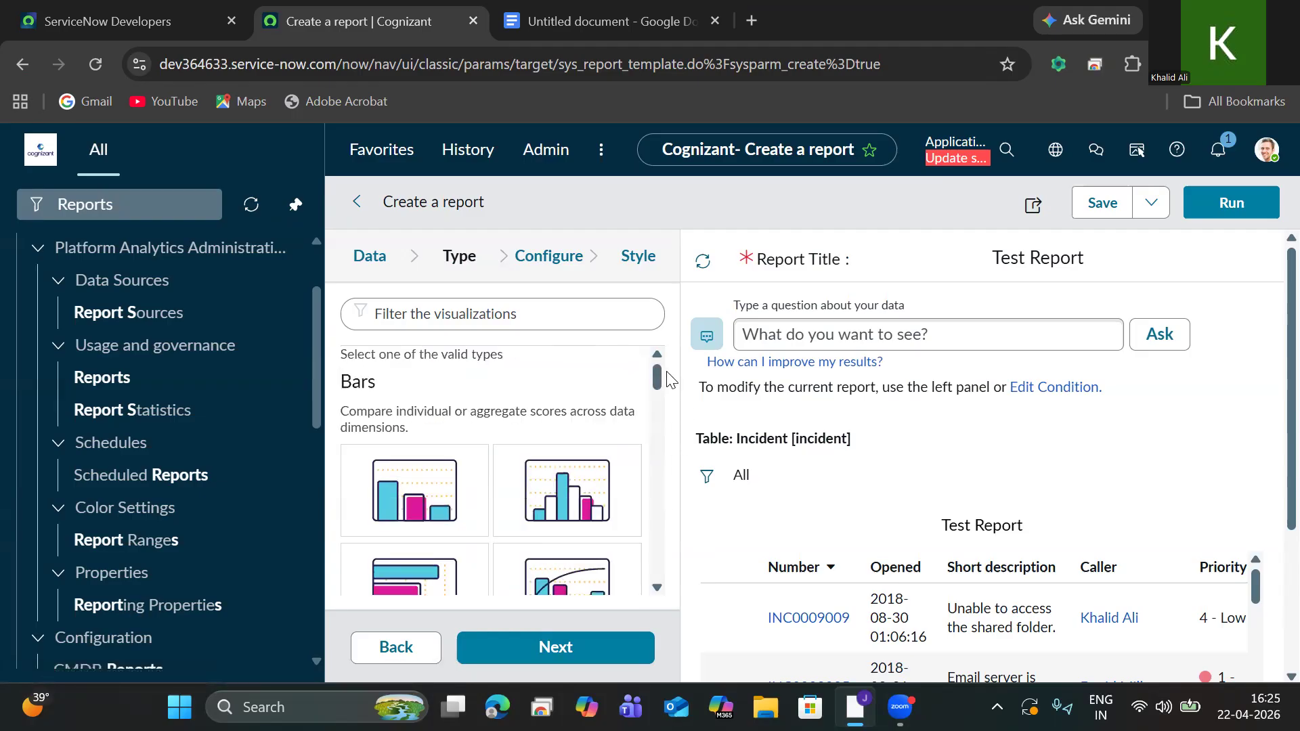
drag(656, 378, 656, 409)
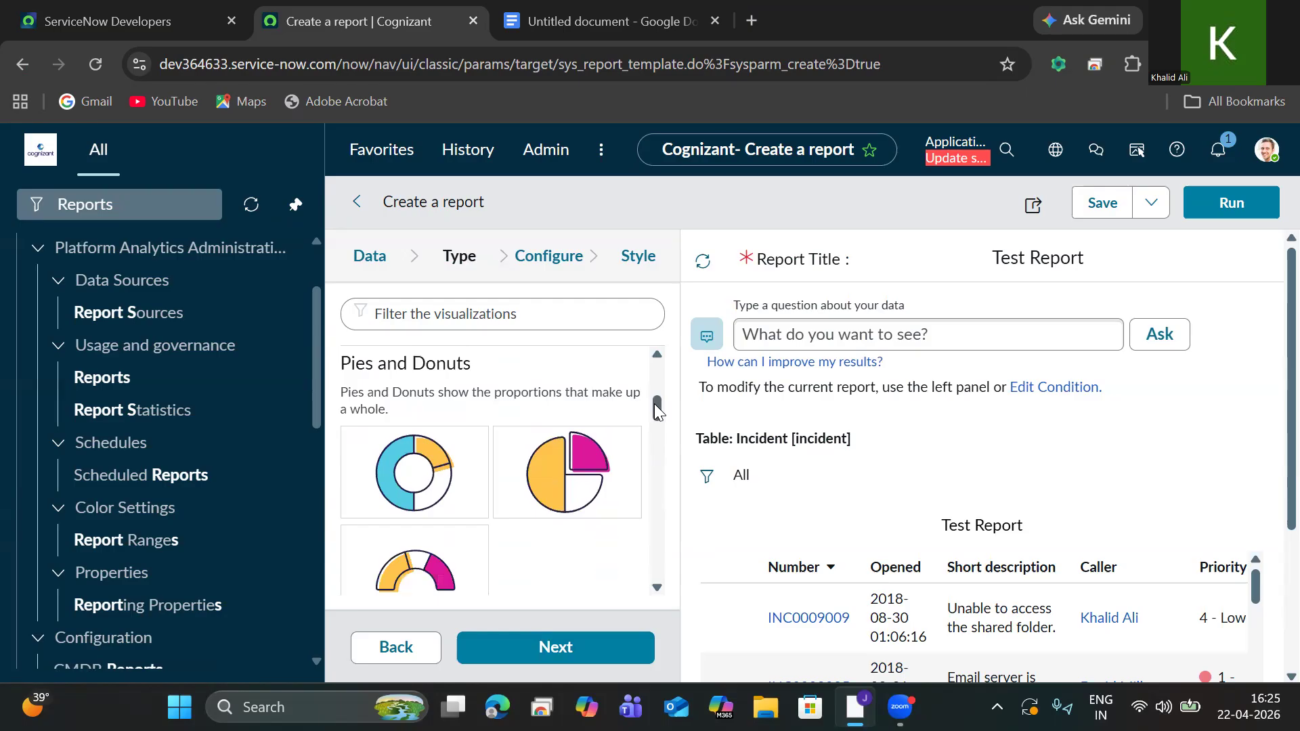
drag(660, 416, 662, 380)
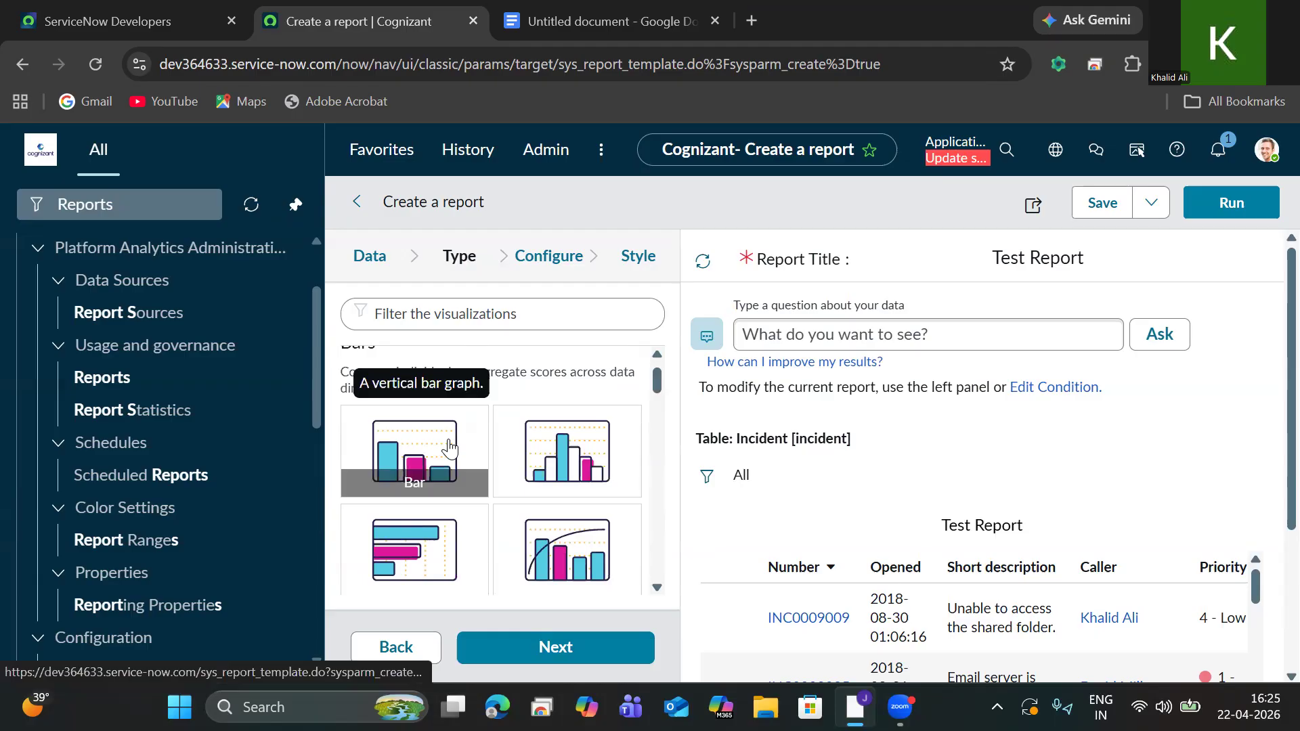
Save Test Report, run it, and look over the resulting incident list
click(1087, 210)
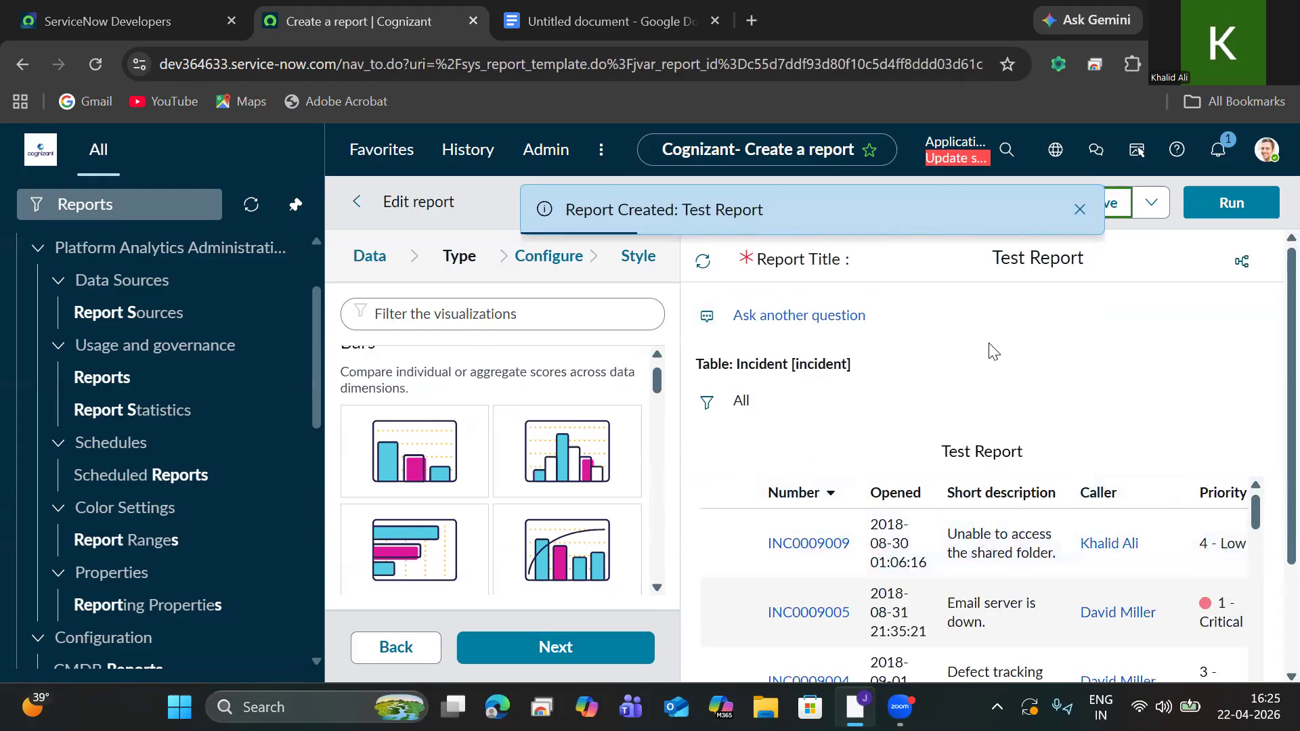
click(1232, 203)
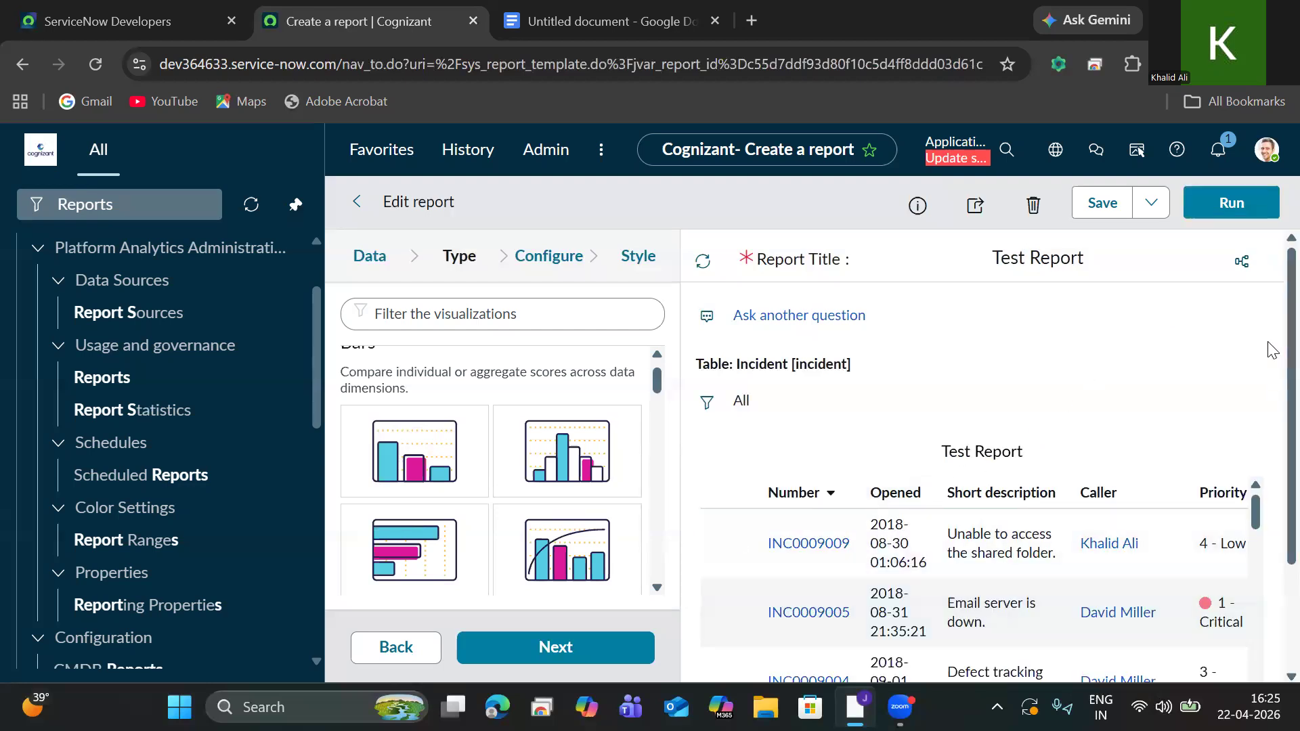
scroll(1266, 420, down, 3)
scroll(1246, 581, up, 3)
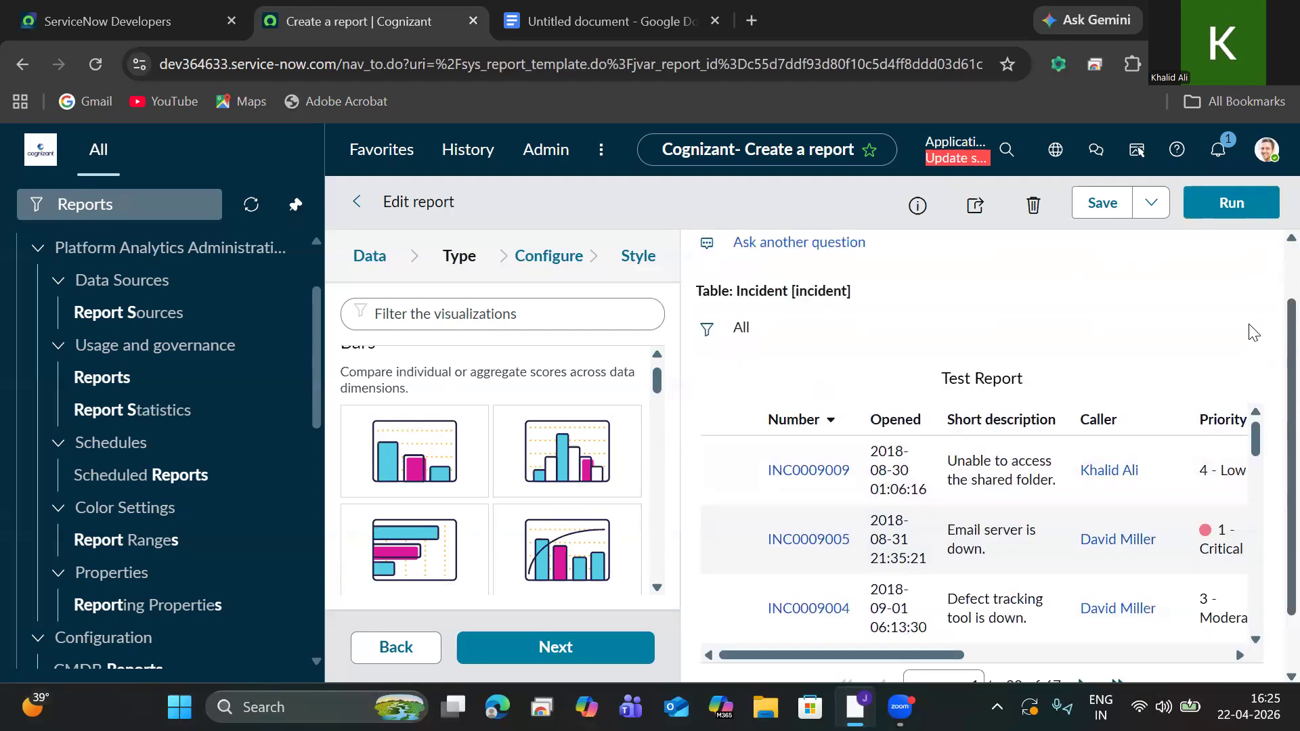
click(1230, 203)
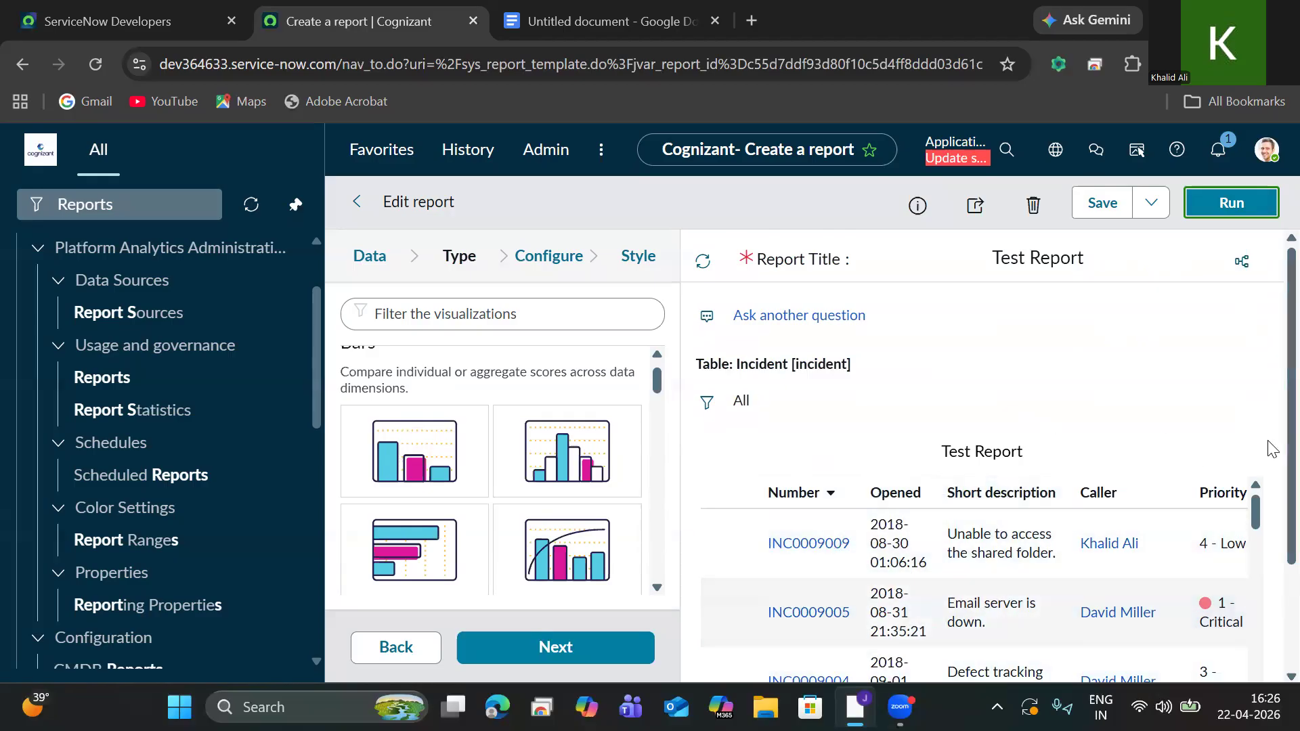
scroll(1270, 448, down, 2)
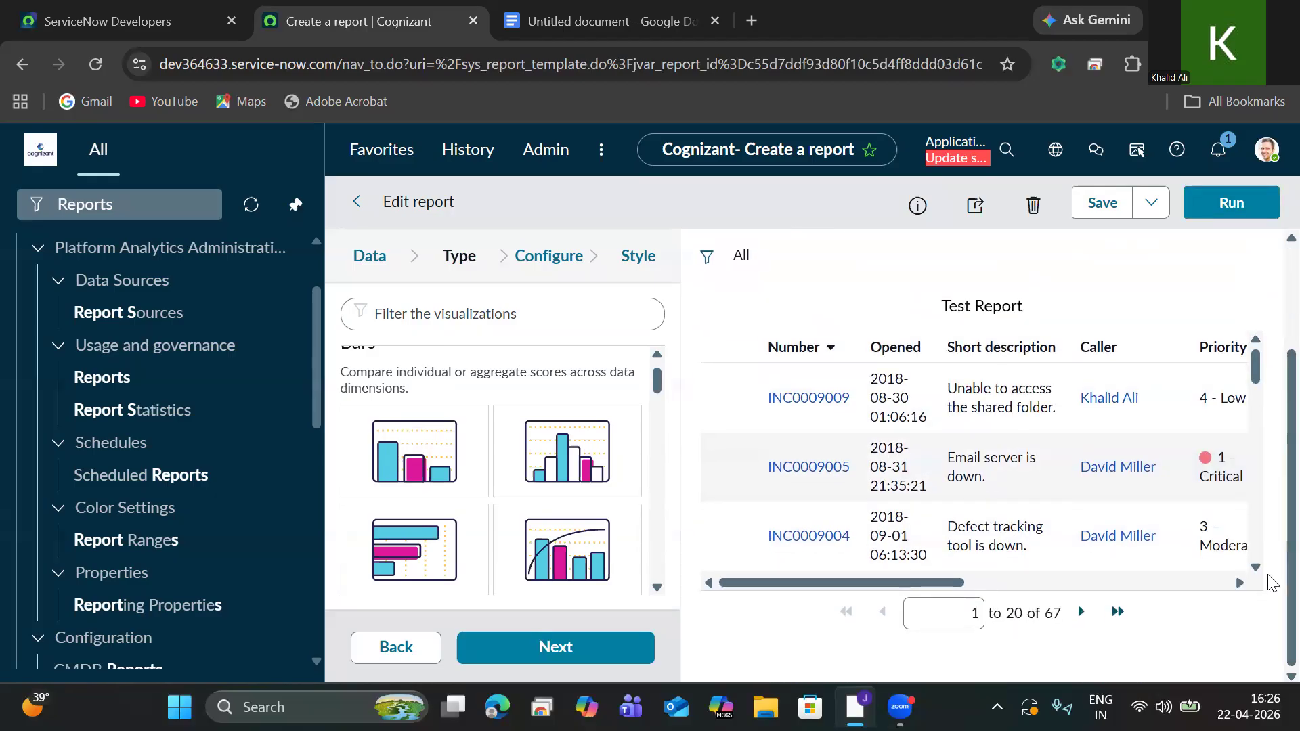
Choose the Bar visualization for Test Report and proceed to its configuration
click(414, 450)
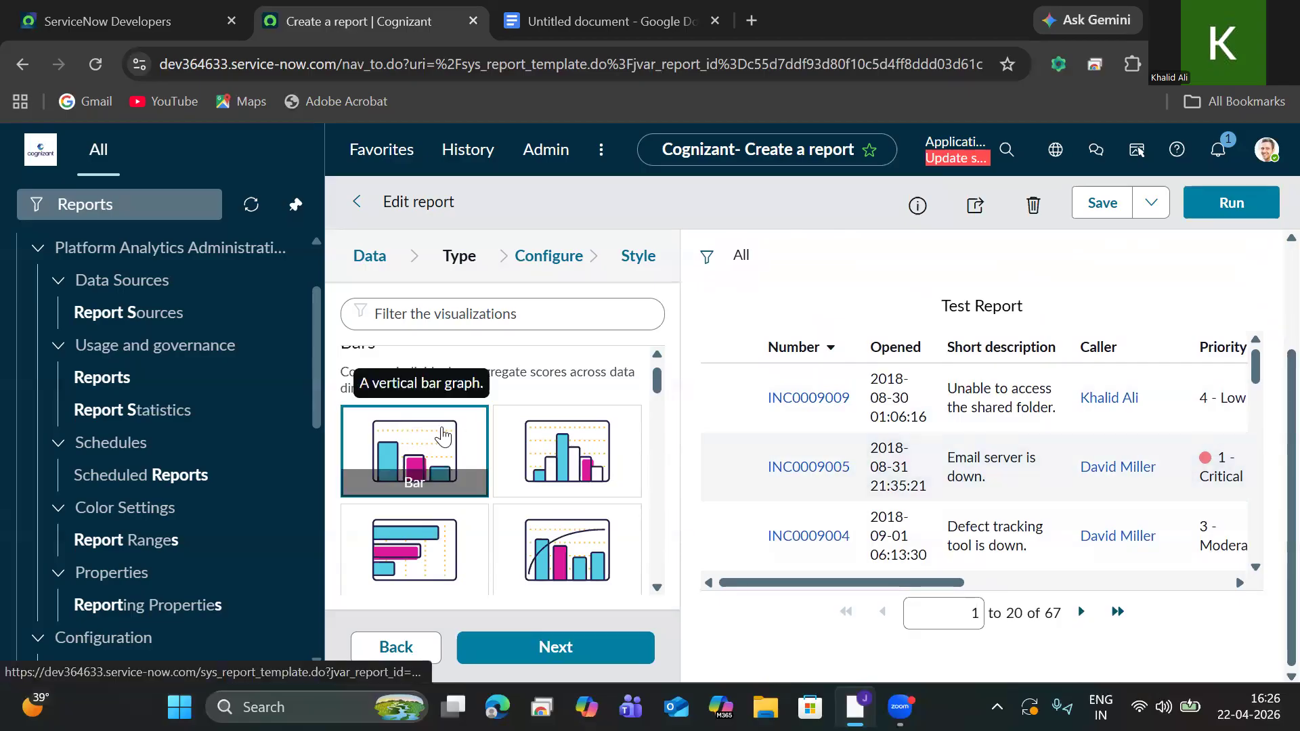
click(567, 651)
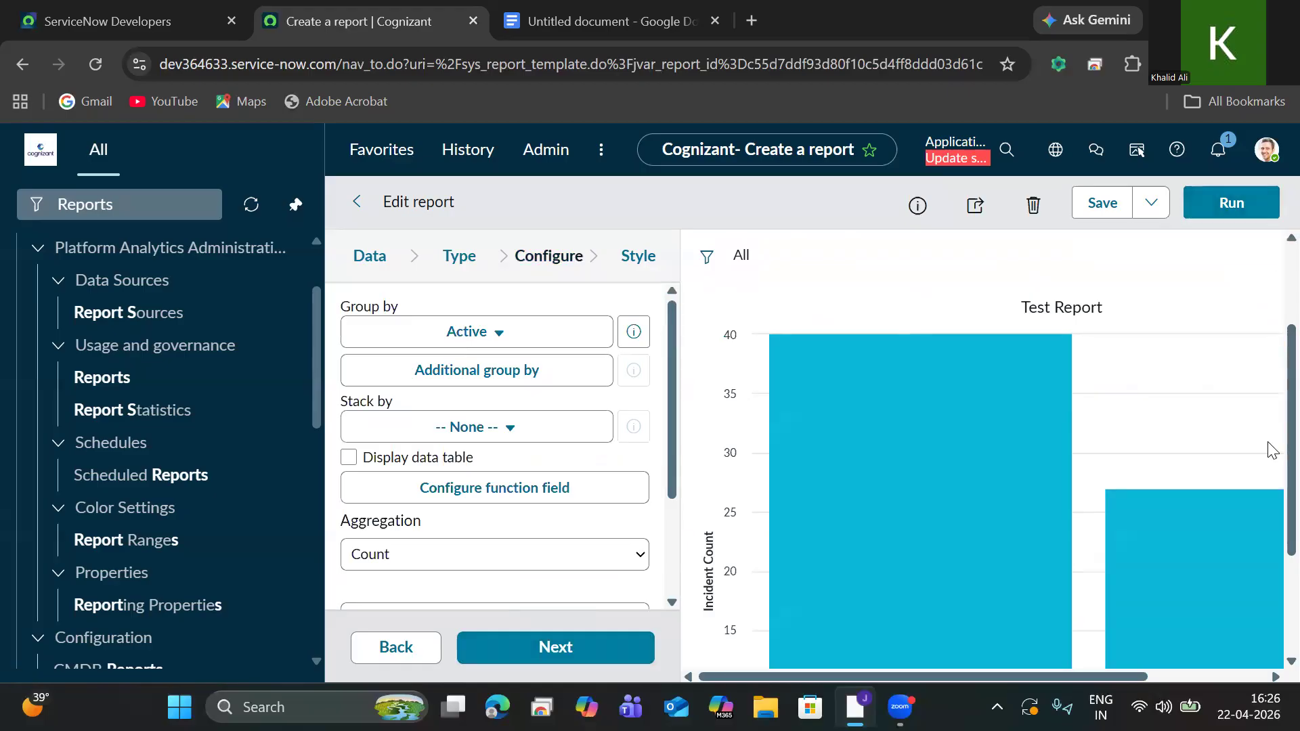
Change the report's visualization type to Donut, proceed to its configuration, and run the report to view the chart
click(459, 261)
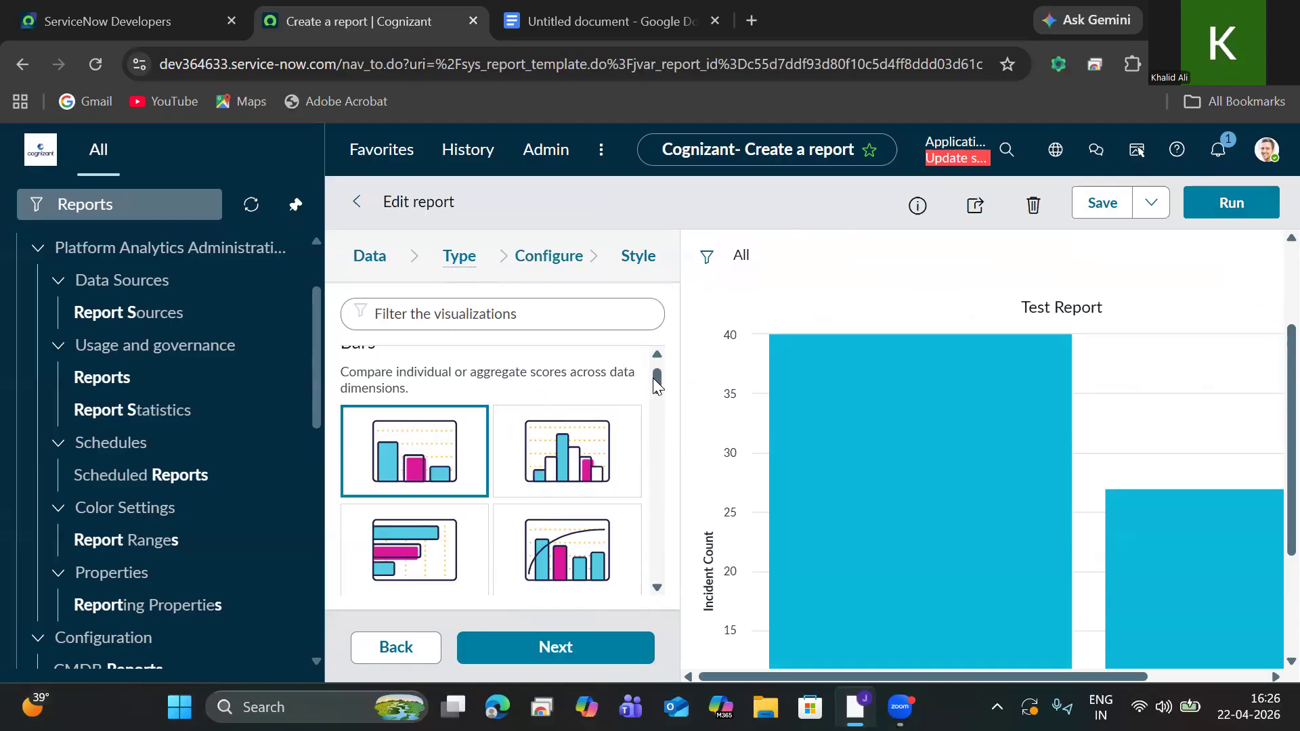
drag(657, 383, 656, 406)
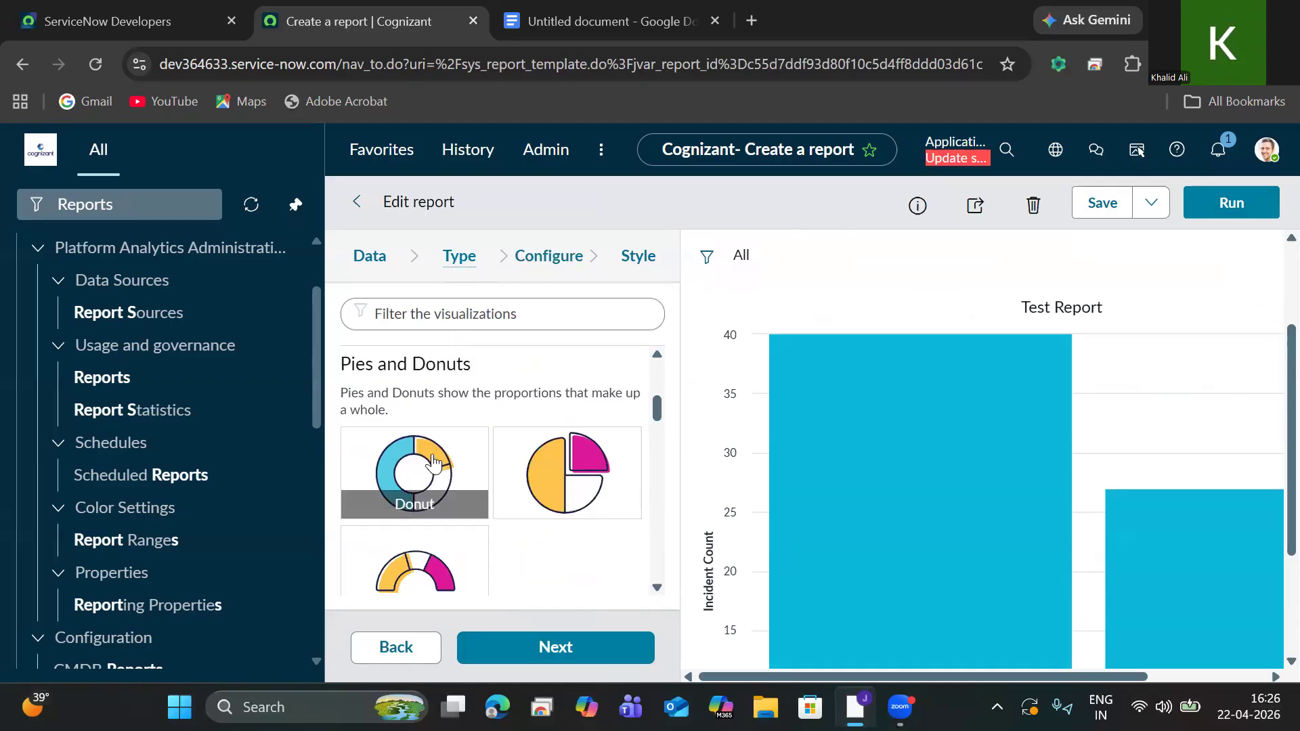
click(430, 463)
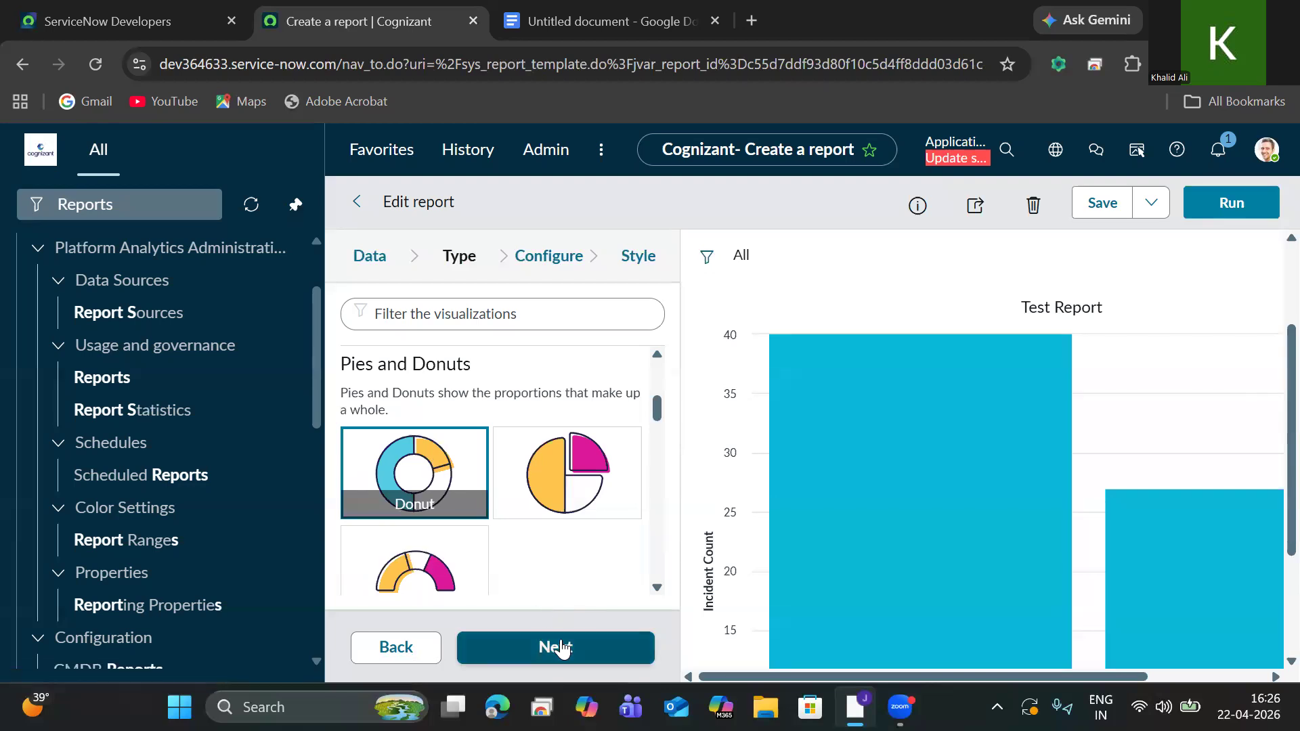
click(562, 653)
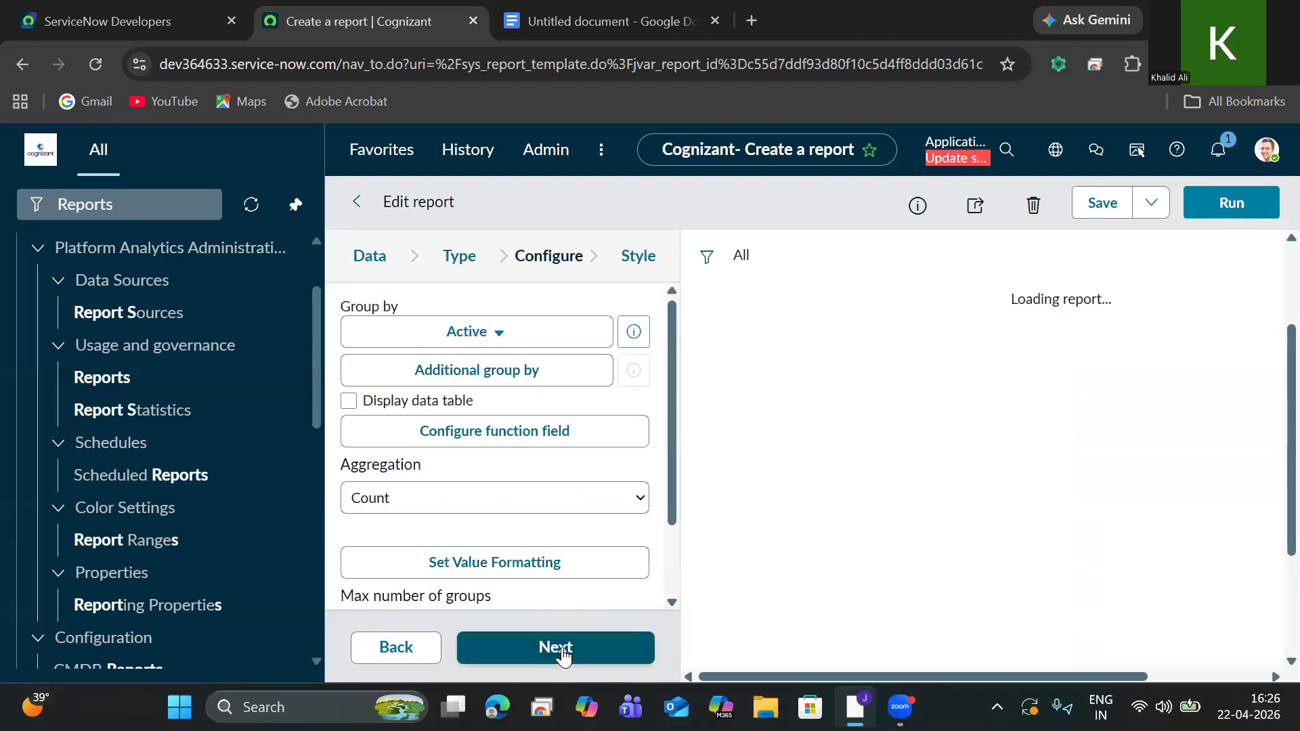
click(1216, 215)
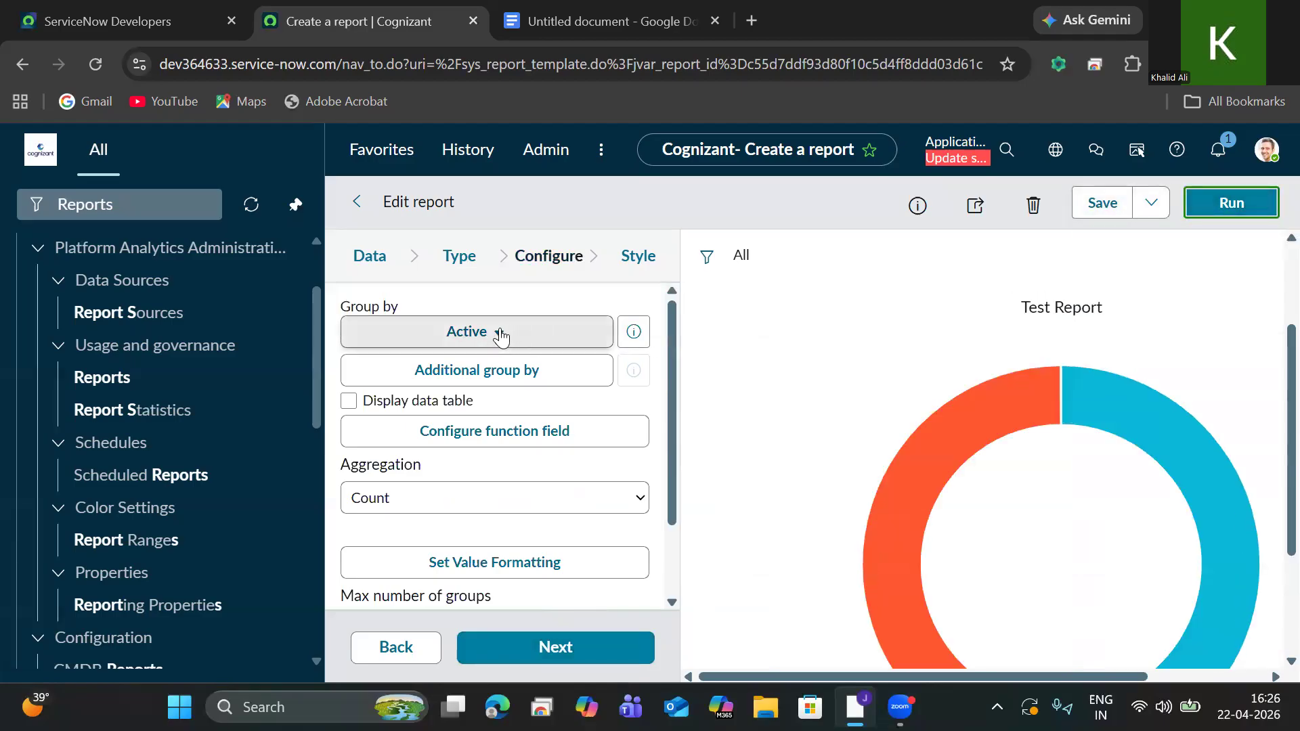
click(1272, 359)
scroll(1272, 372, down, 1)
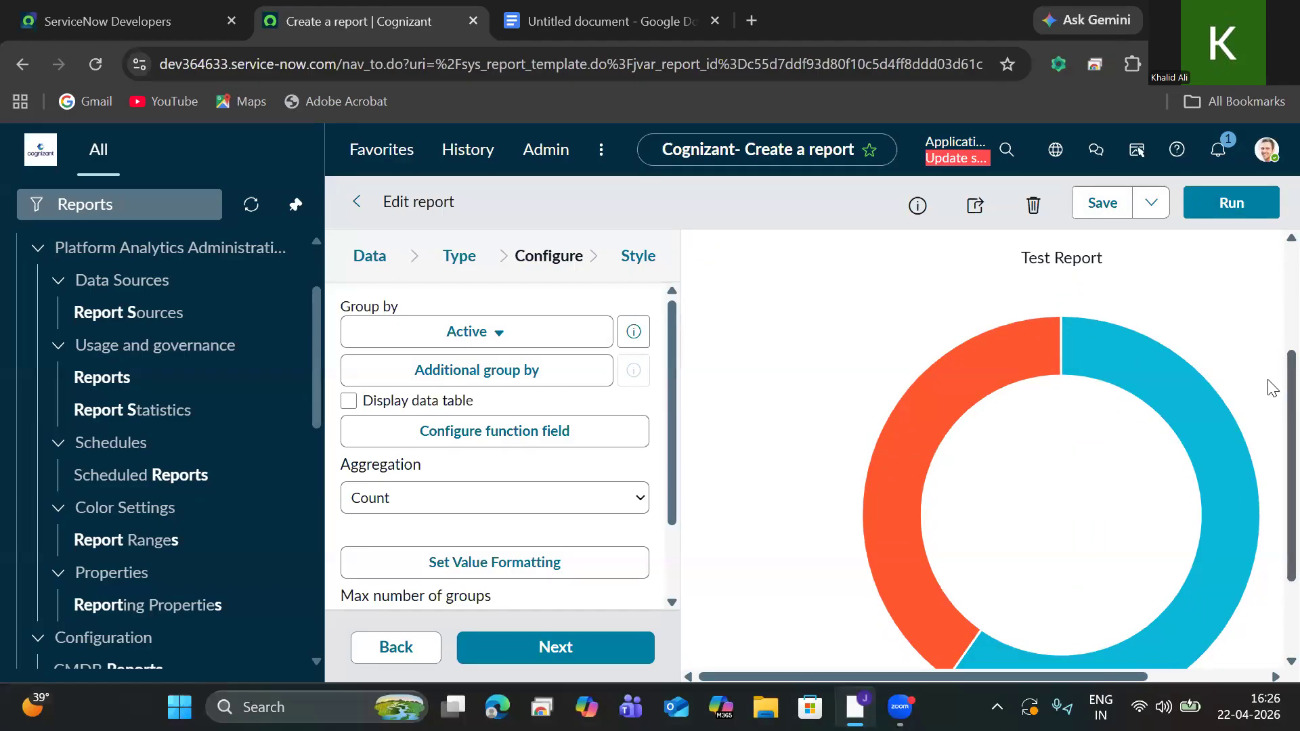
scroll(1271, 388, down, 1)
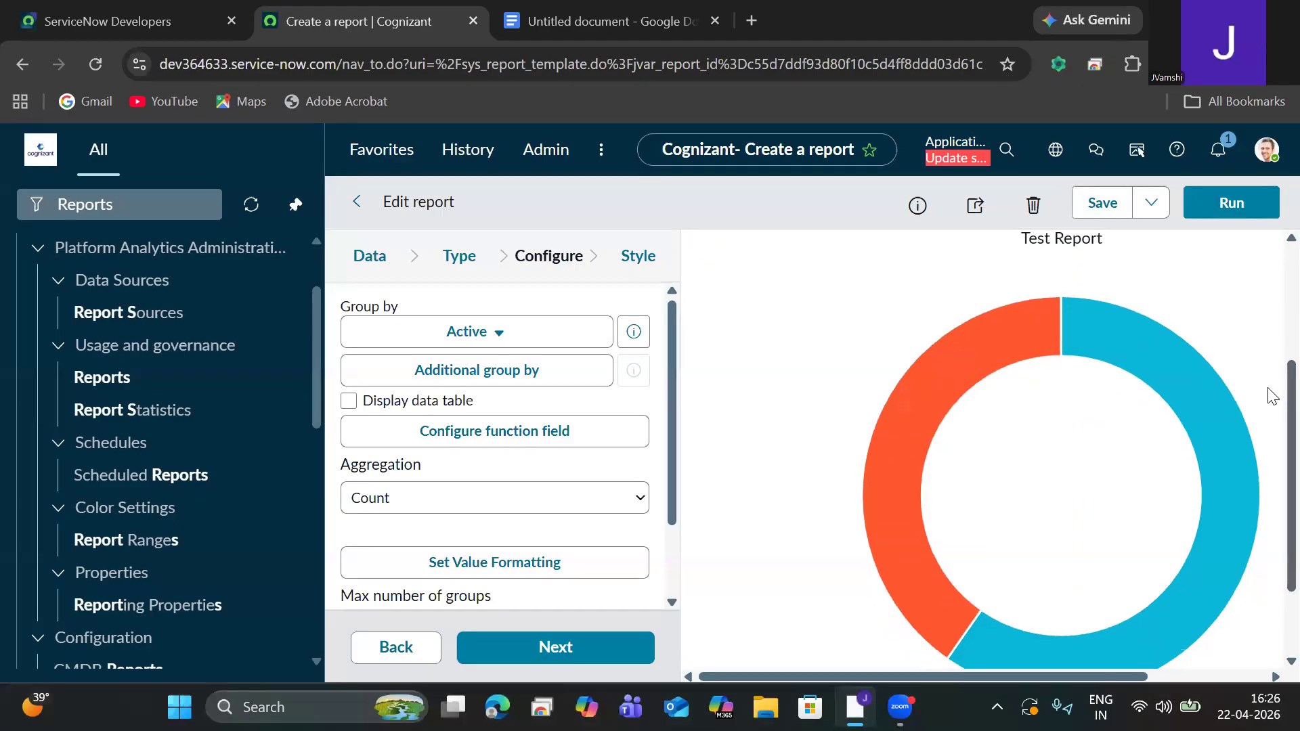
Group the donut report's data by Priority
click(451, 337)
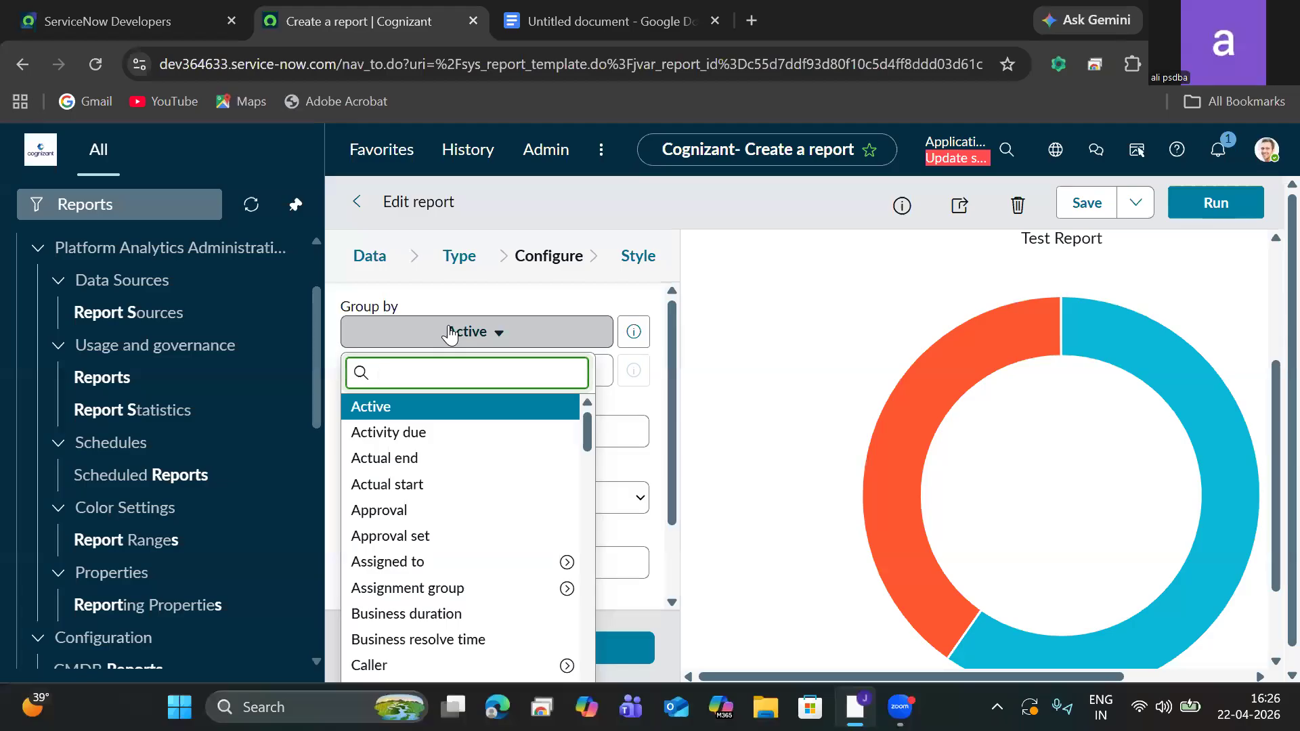
text(Prio)
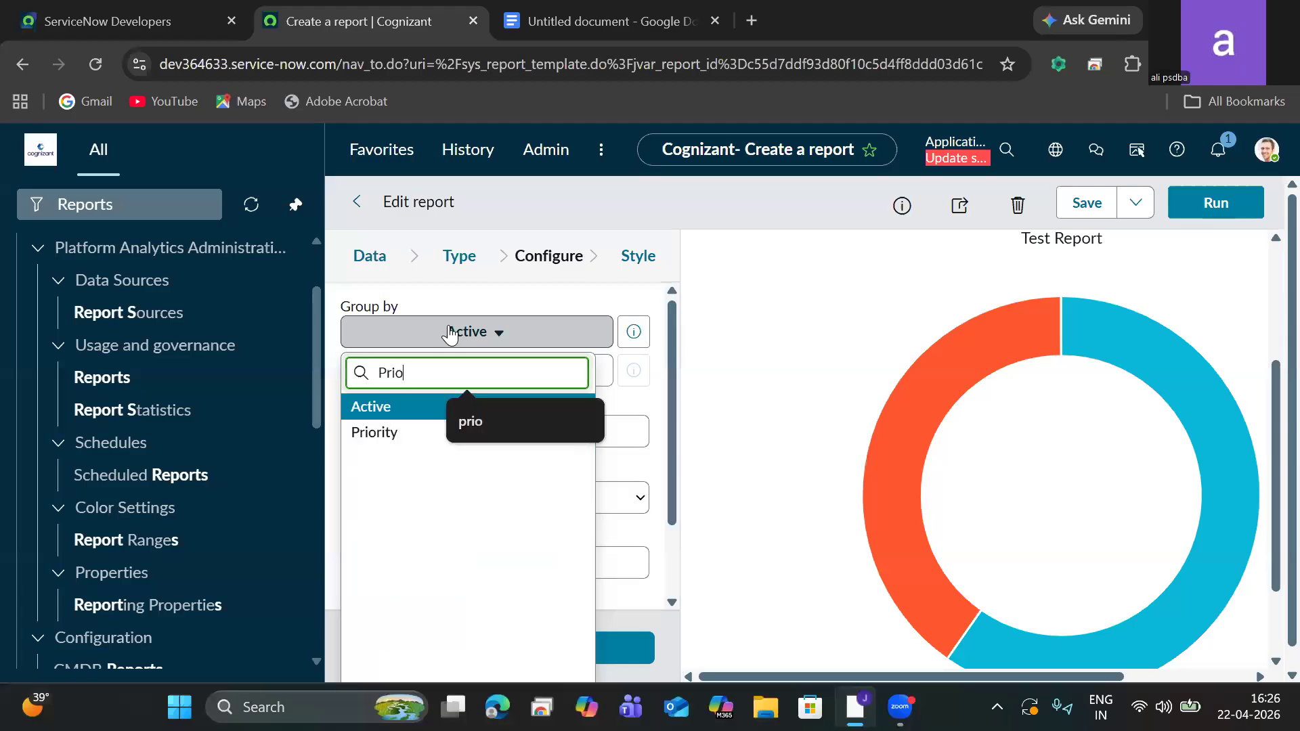
click(377, 436)
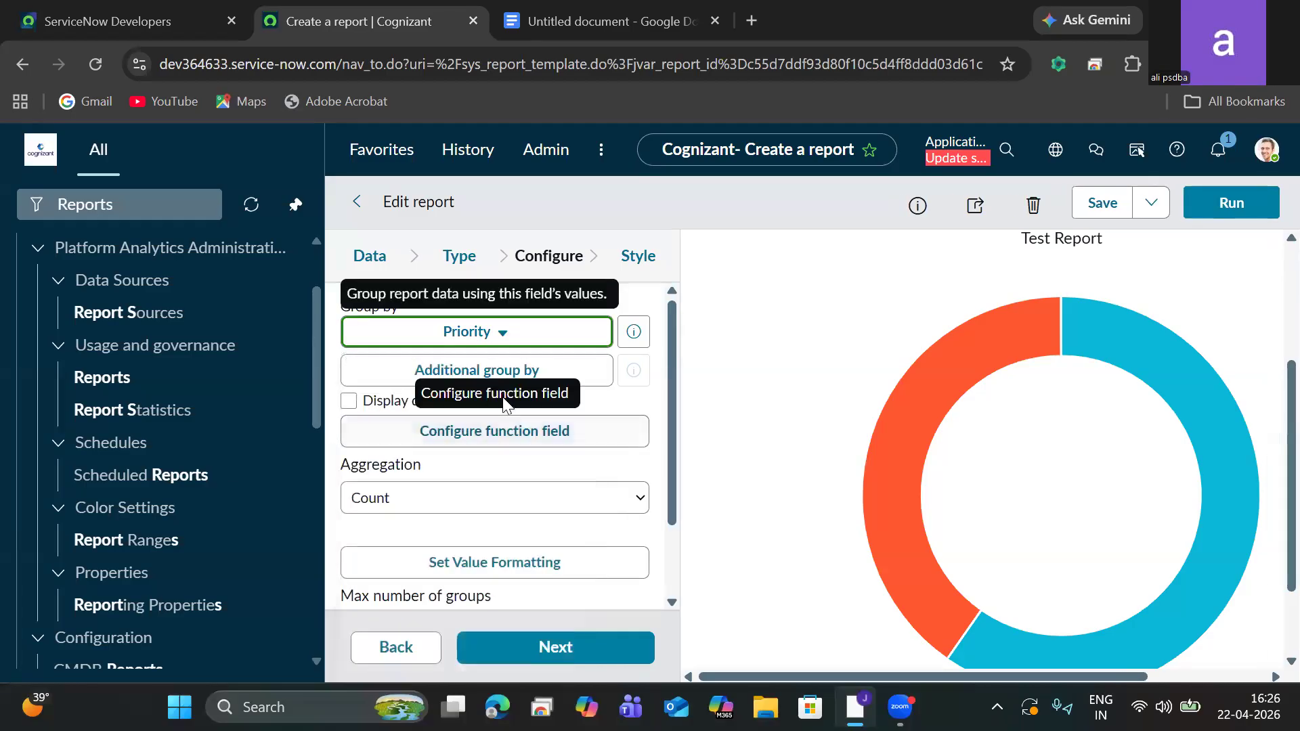
Check the fields available for additional grouping without adding any, and enable the data table display
click(532, 376)
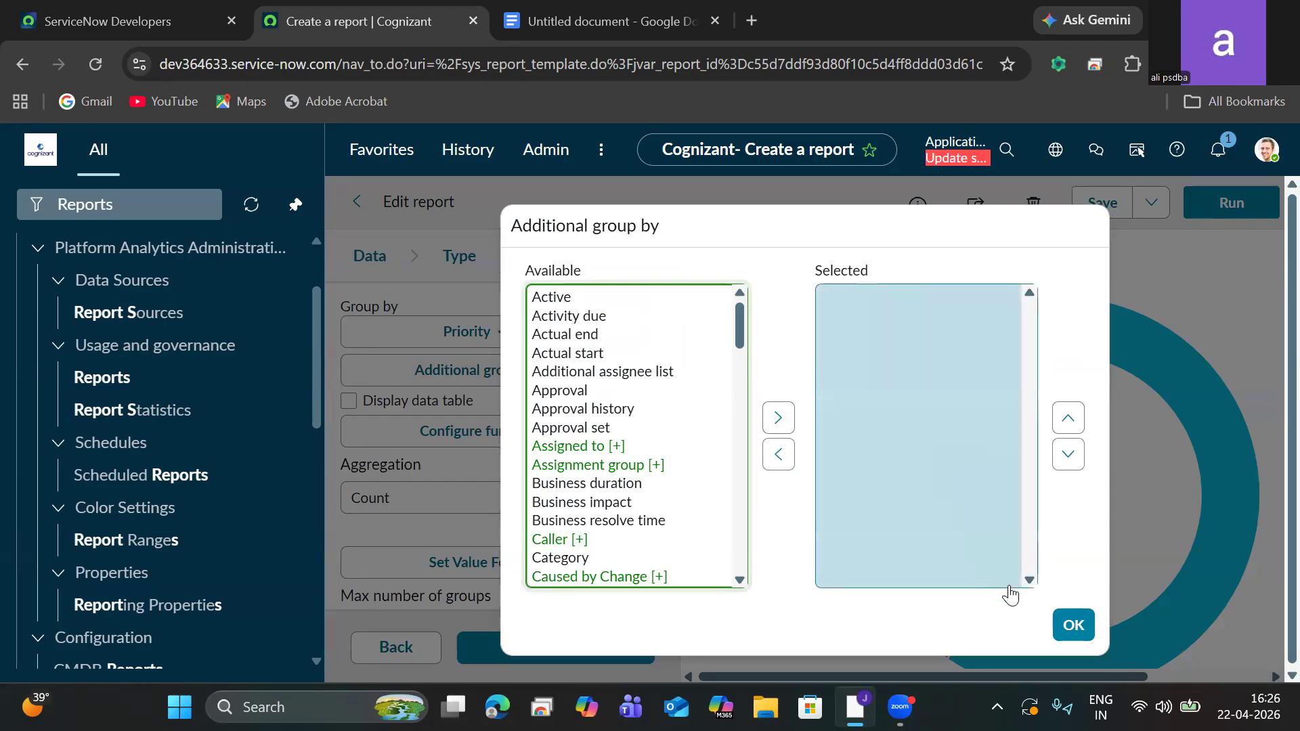
click(1069, 626)
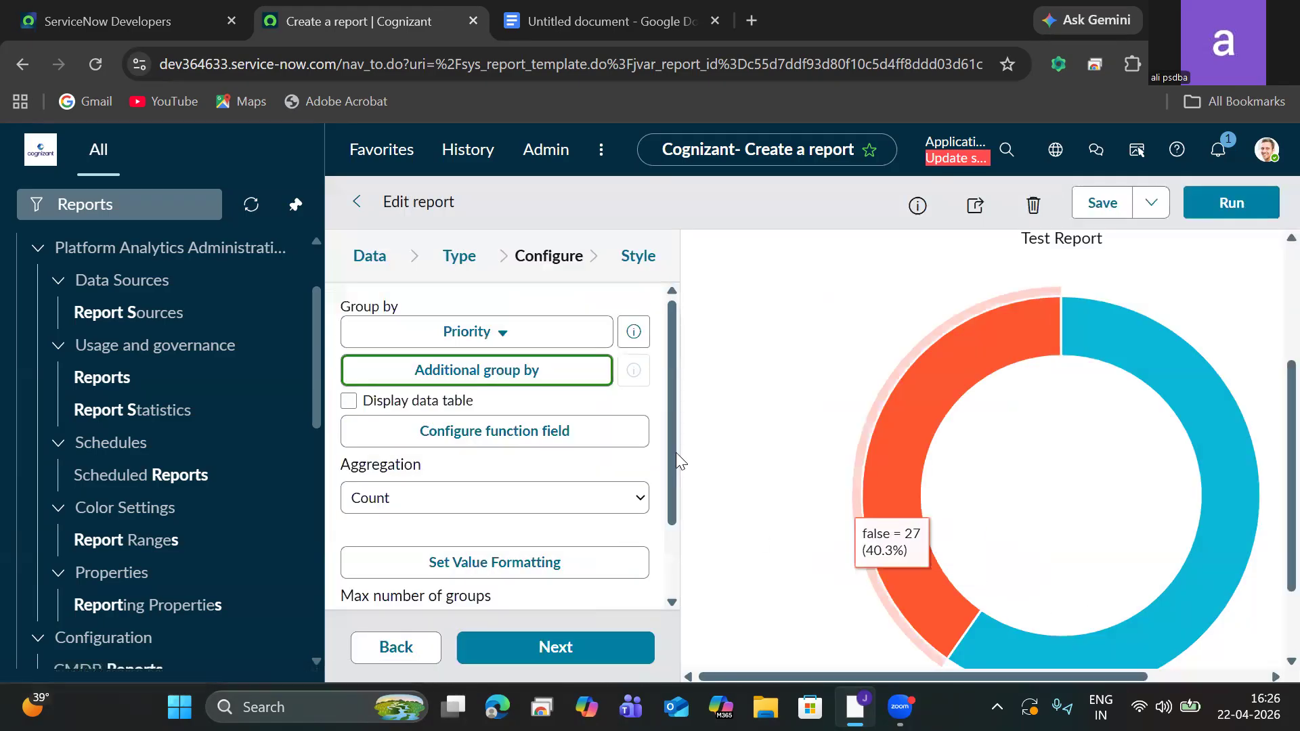
click(348, 401)
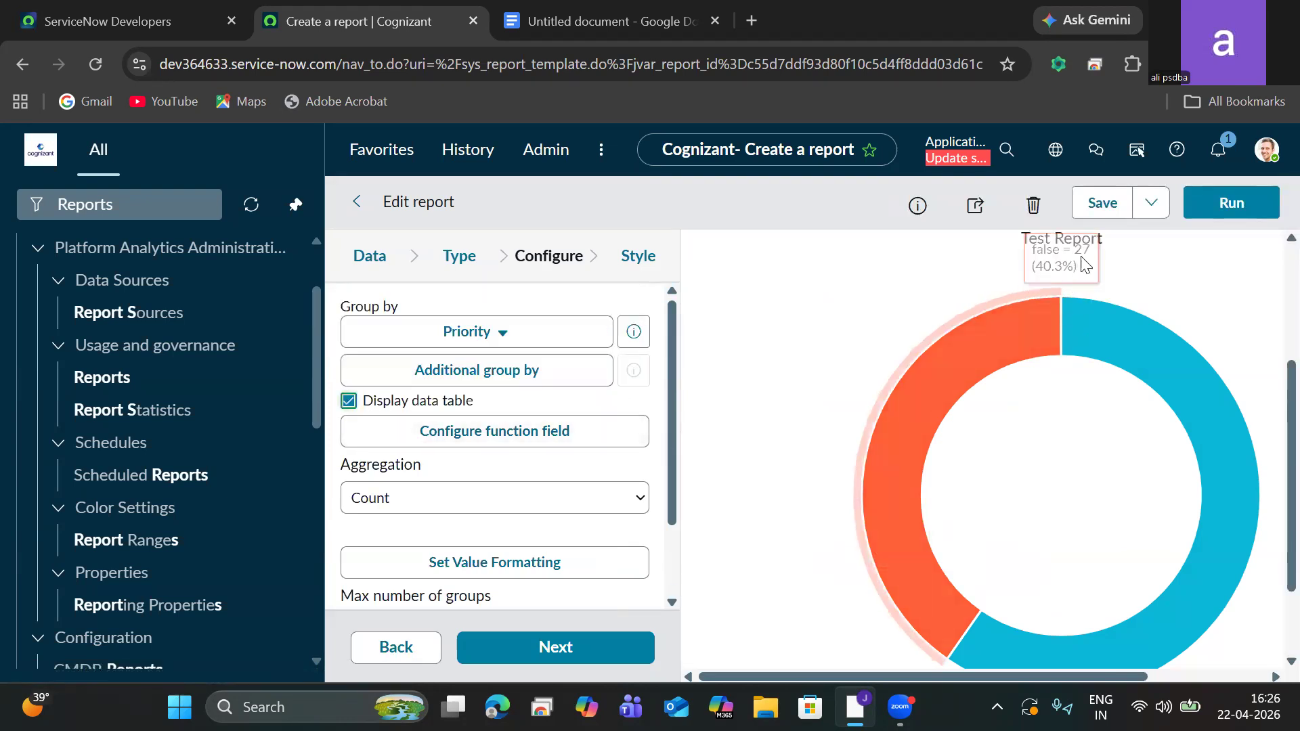
Review the choices for Aggregation and Max number of groups, keeping Count and System Default
click(387, 504)
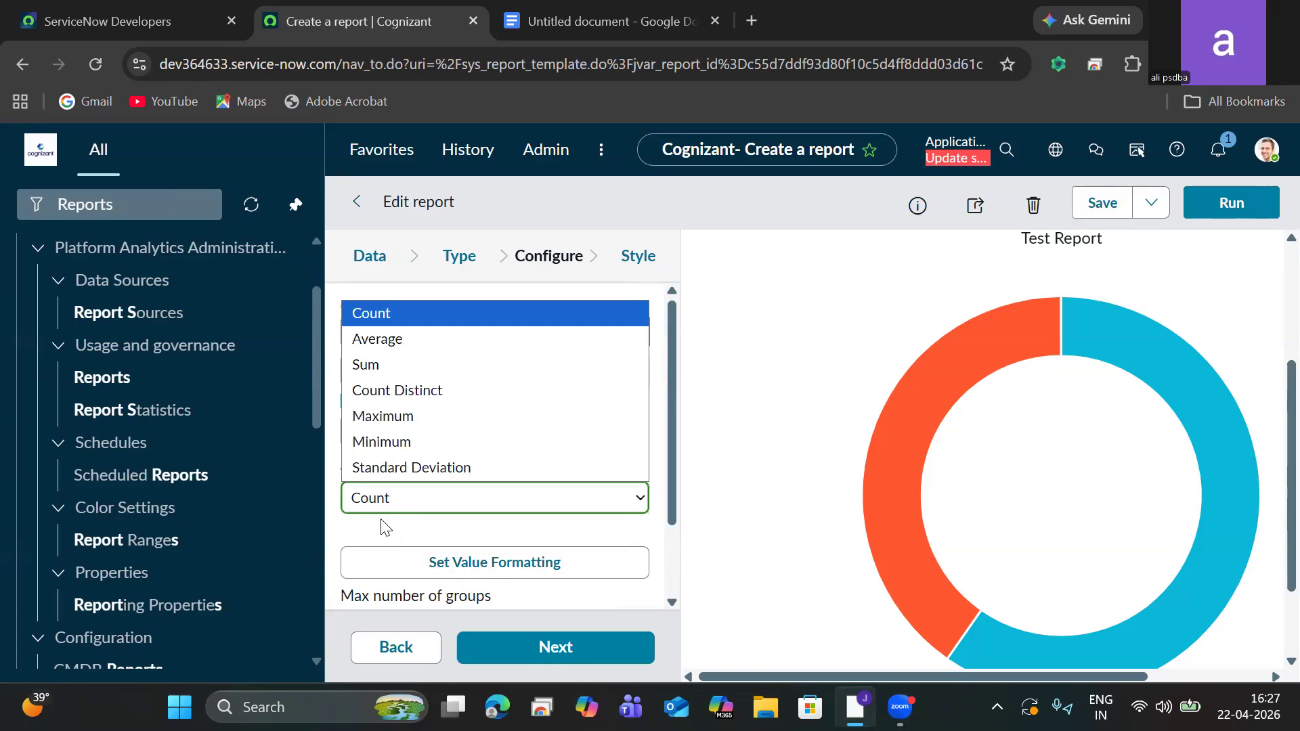
click(382, 523)
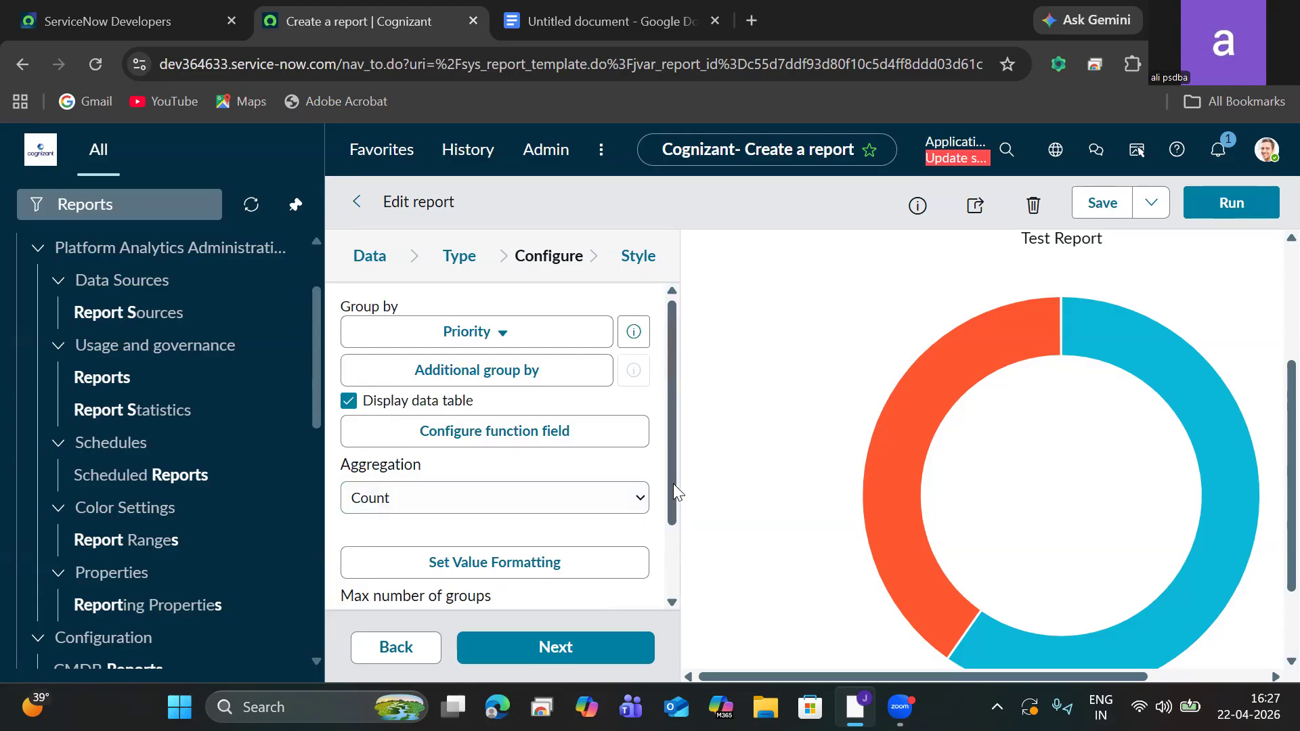
drag(674, 484, 675, 567)
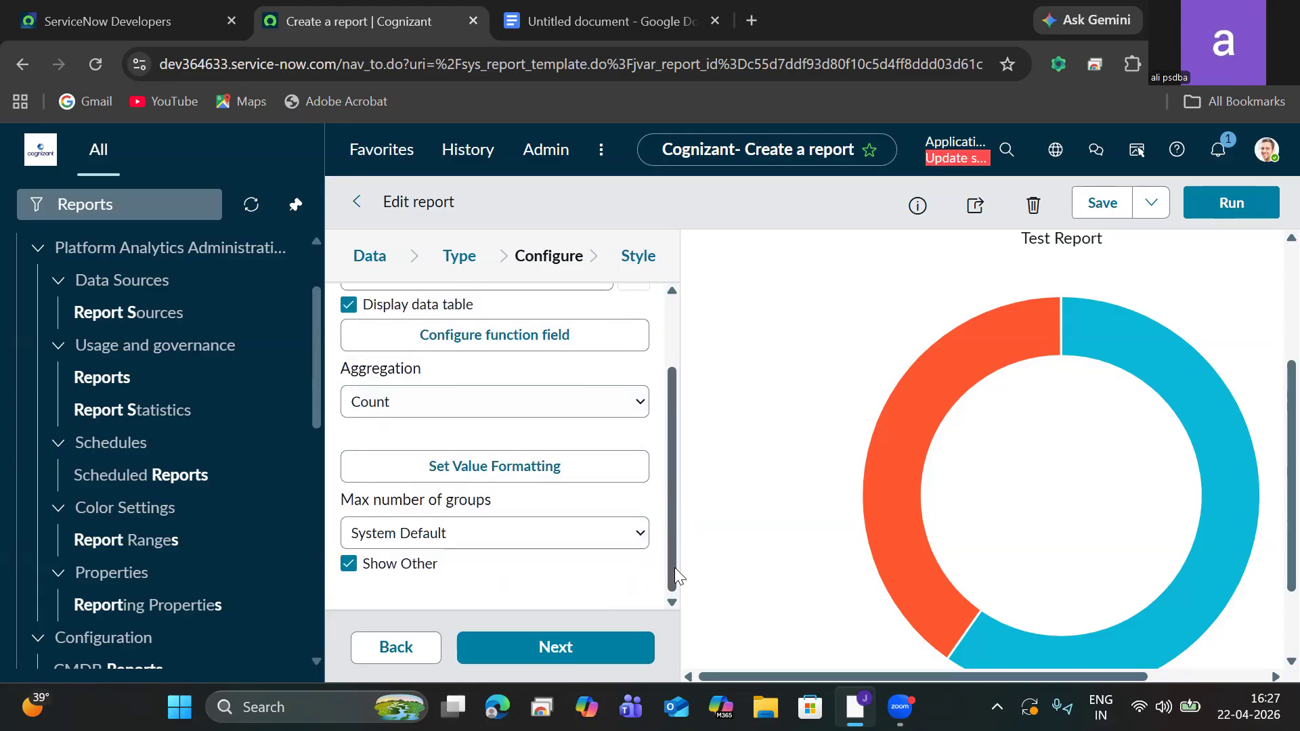
click(536, 543)
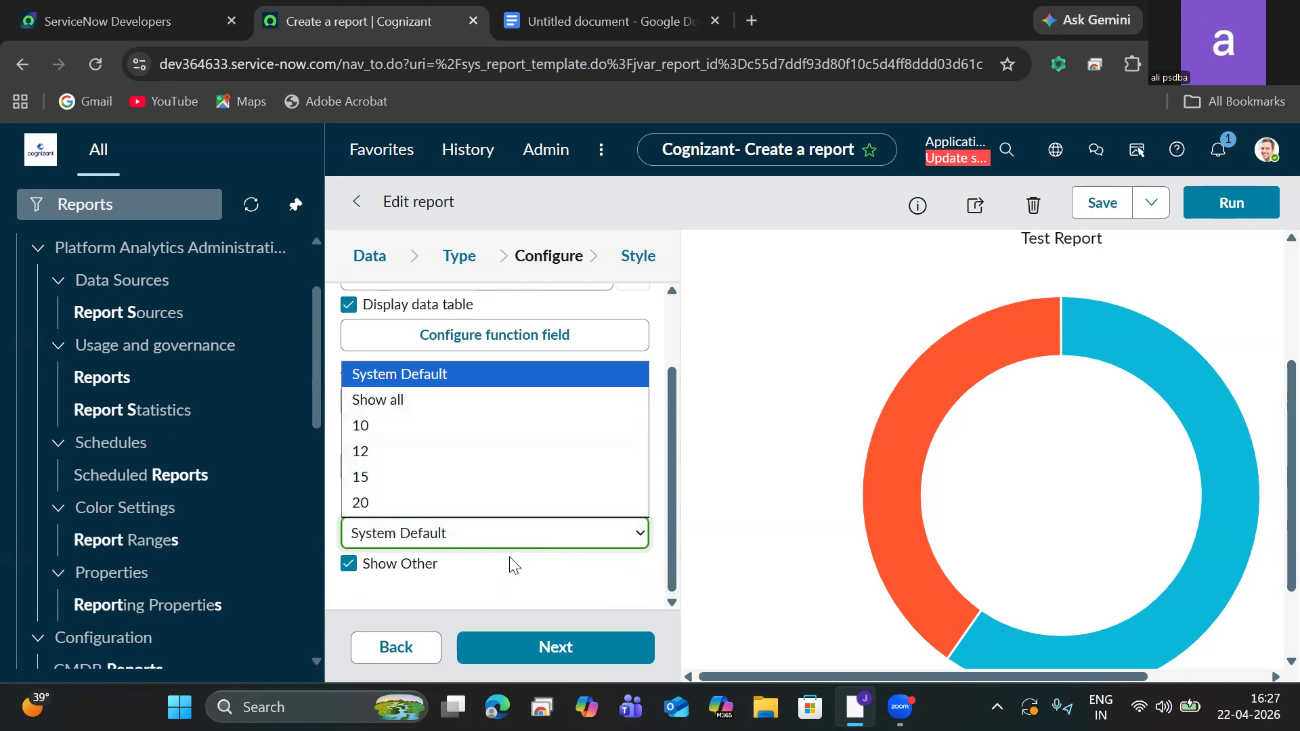
click(492, 591)
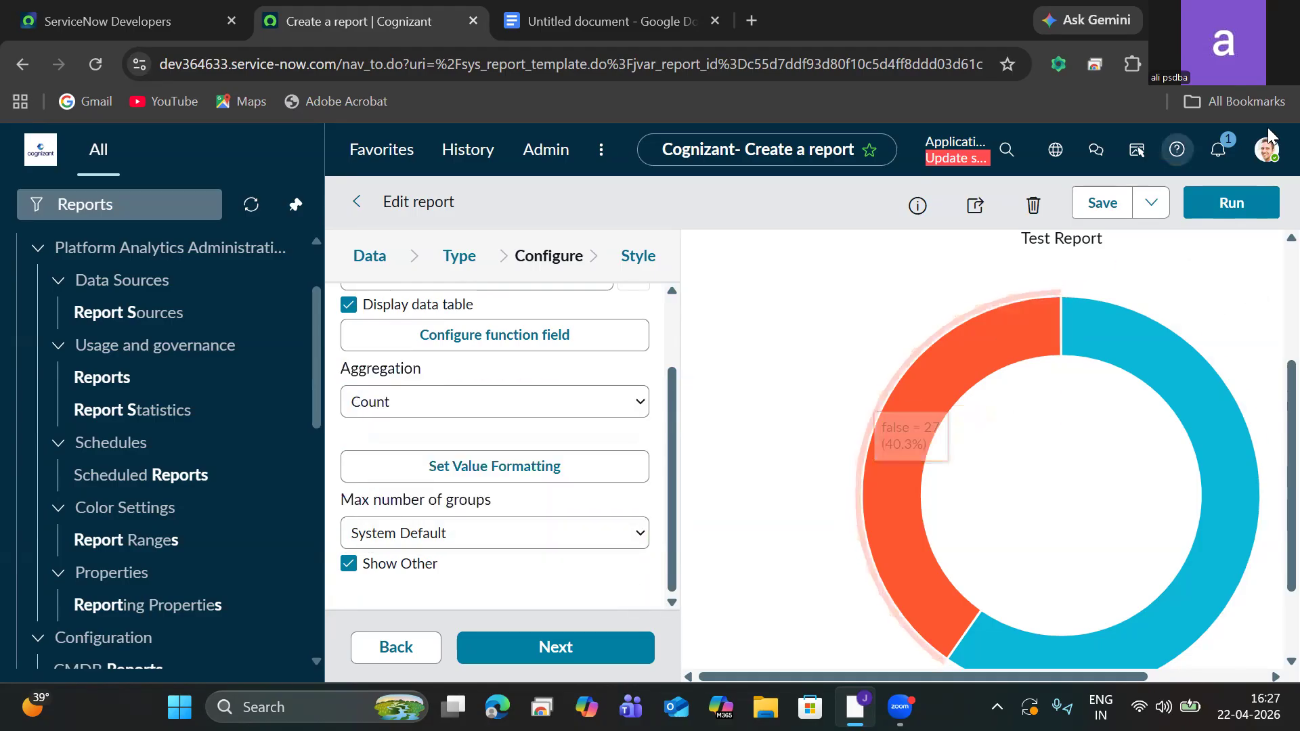
Proceed to the Style settings and run the report to view the donut chart grouped by Priority
click(554, 658)
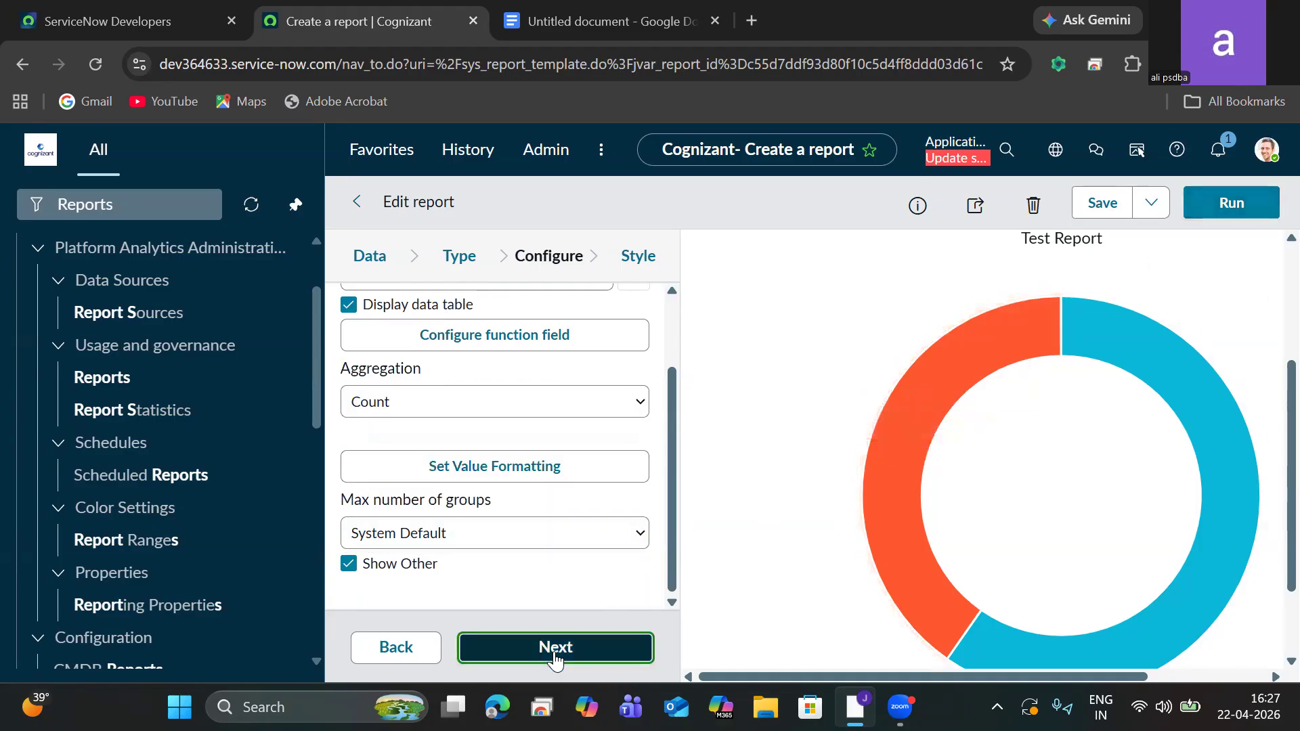
click(1244, 215)
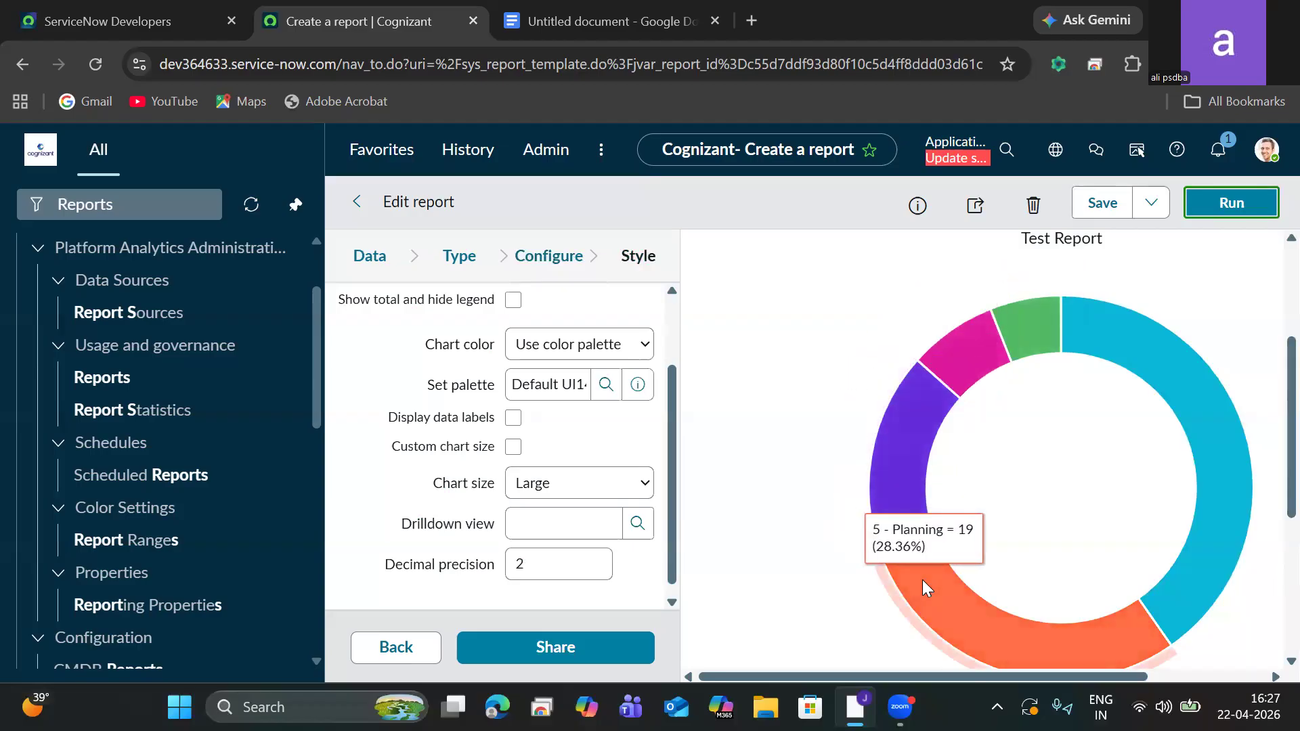
click(1268, 407)
scroll(1273, 414, down, 1)
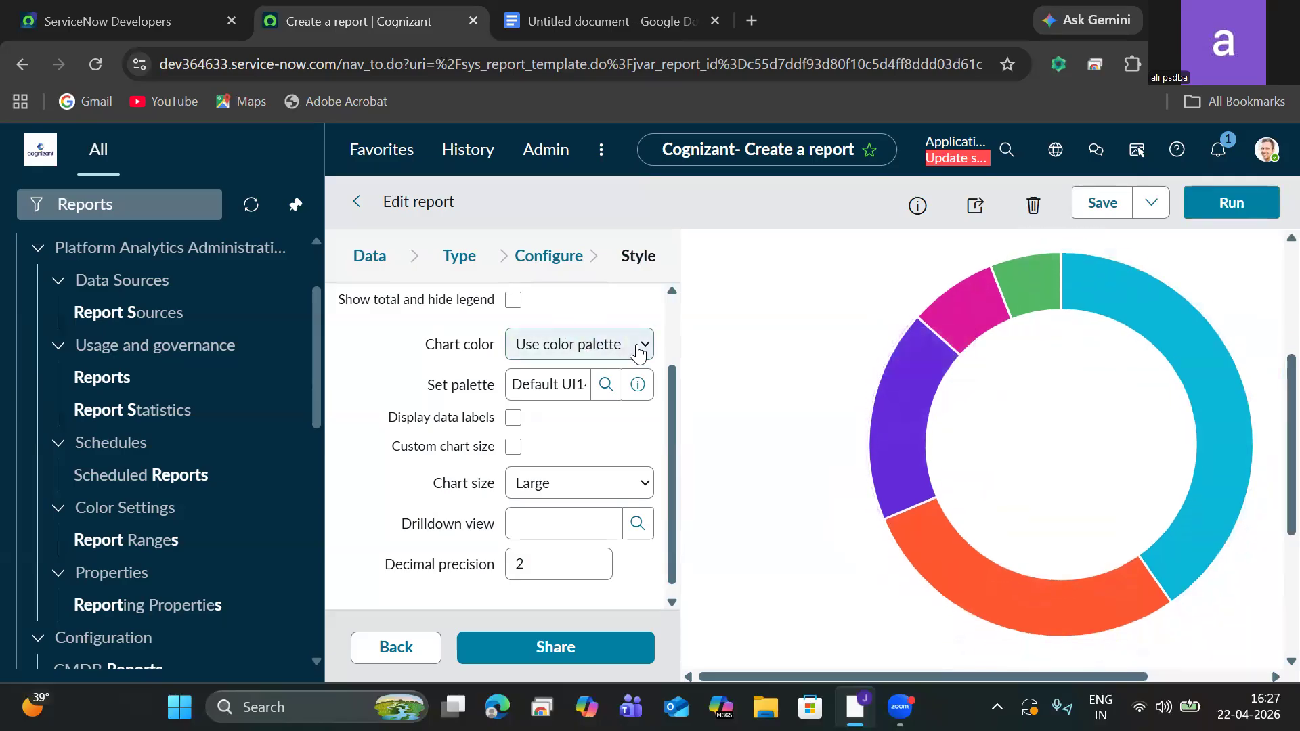
Try the Use several colors option for the chart color in the general style settings, and return to Use color palette
drag(672, 385, 649, 315)
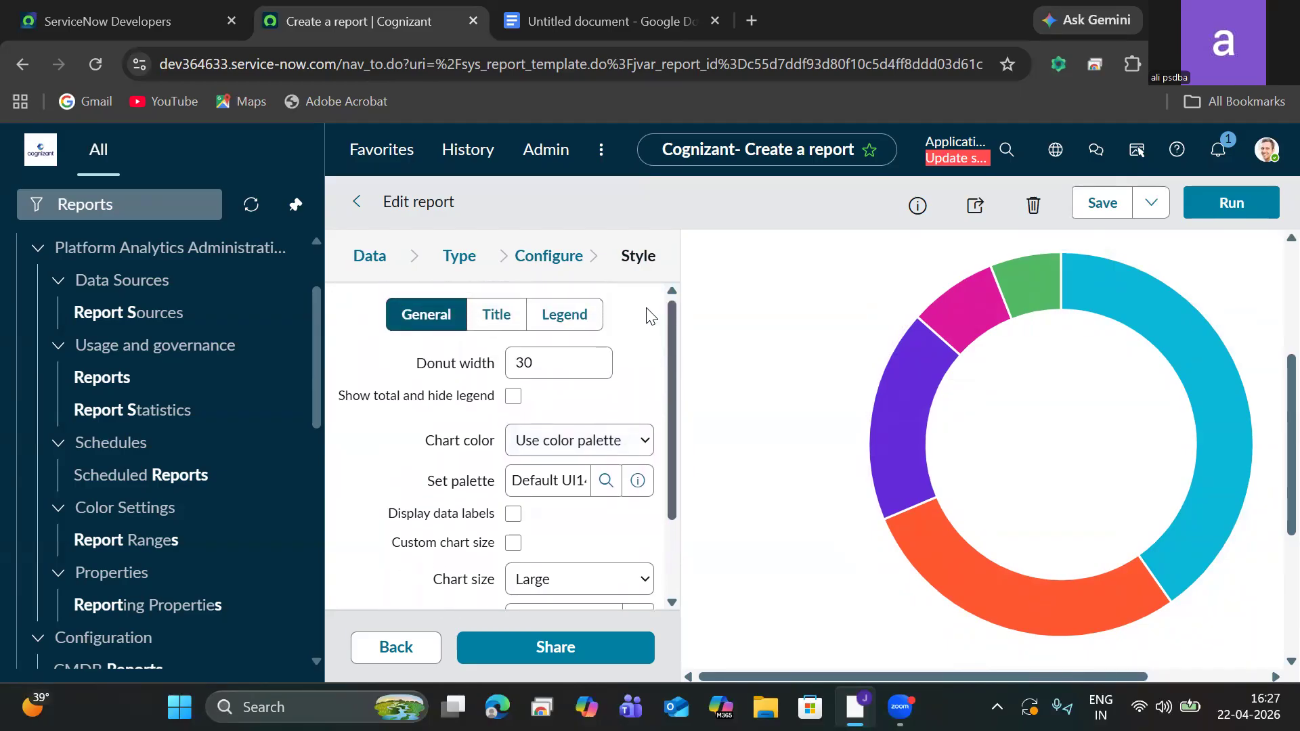
click(404, 325)
click(631, 446)
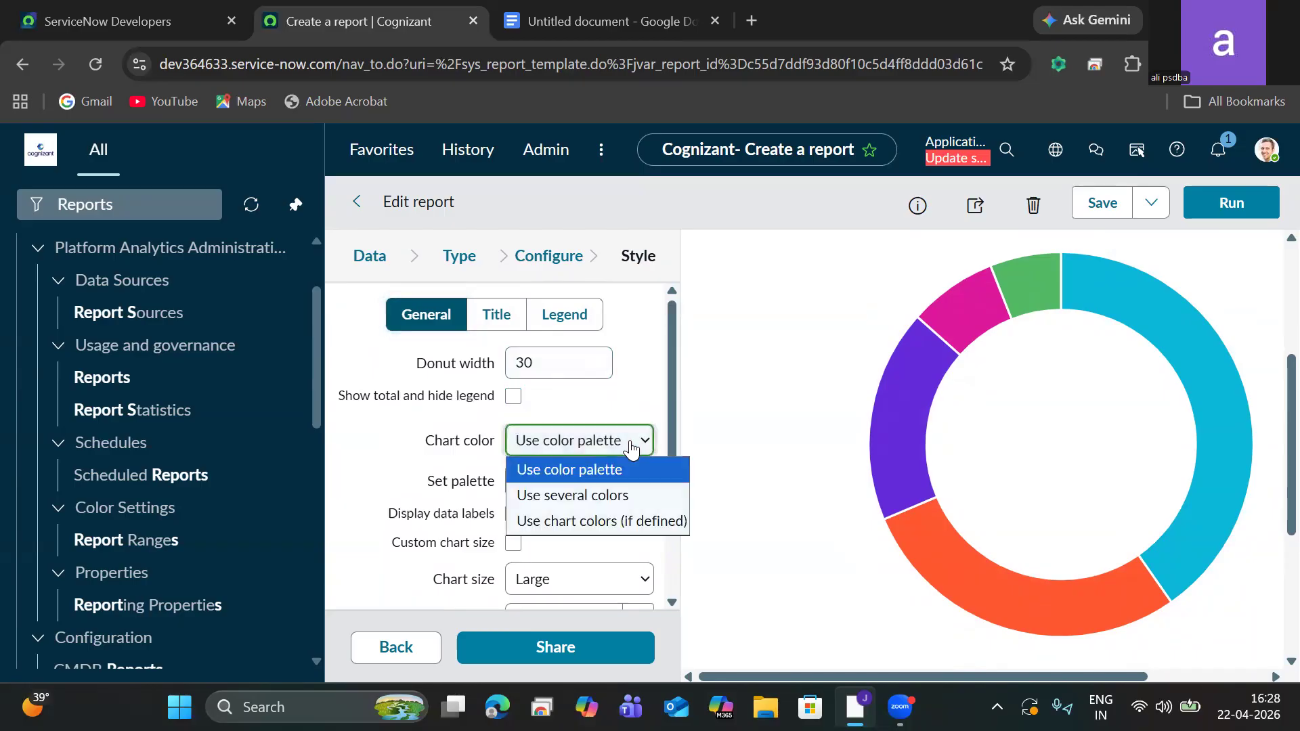
click(592, 497)
click(569, 478)
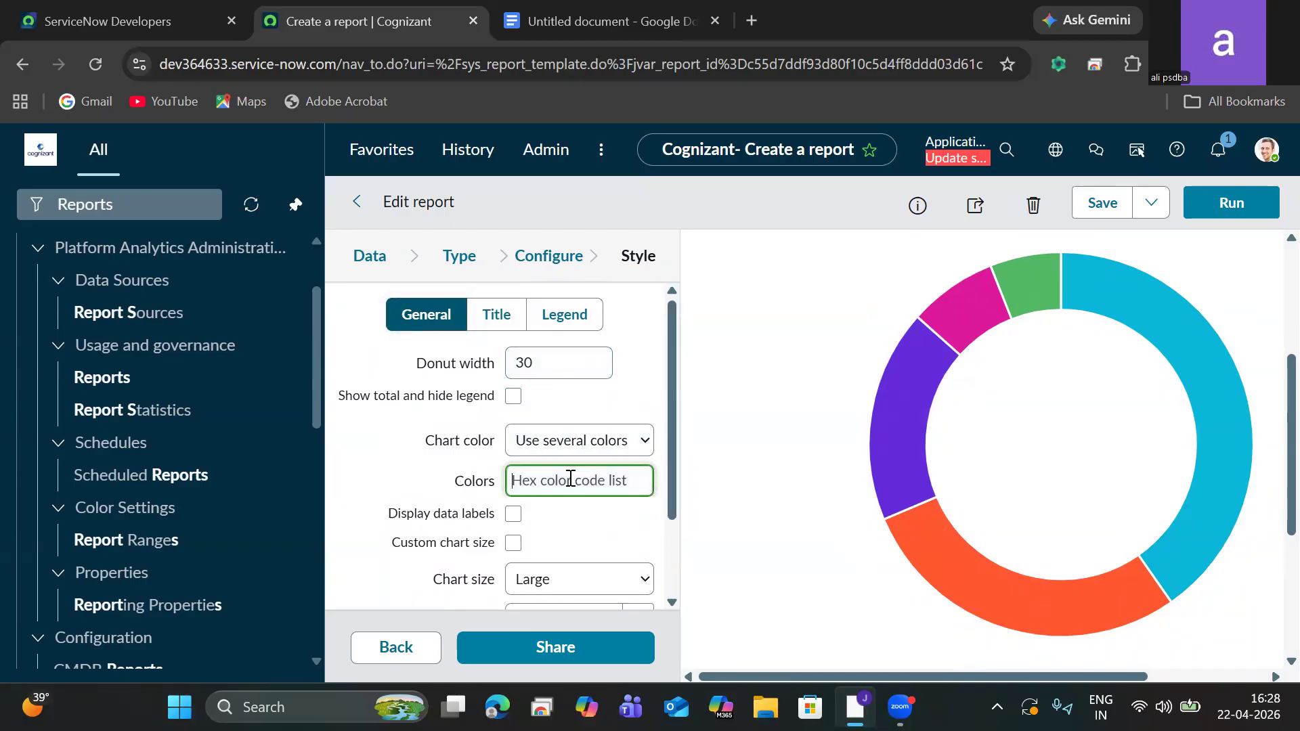
click(604, 448)
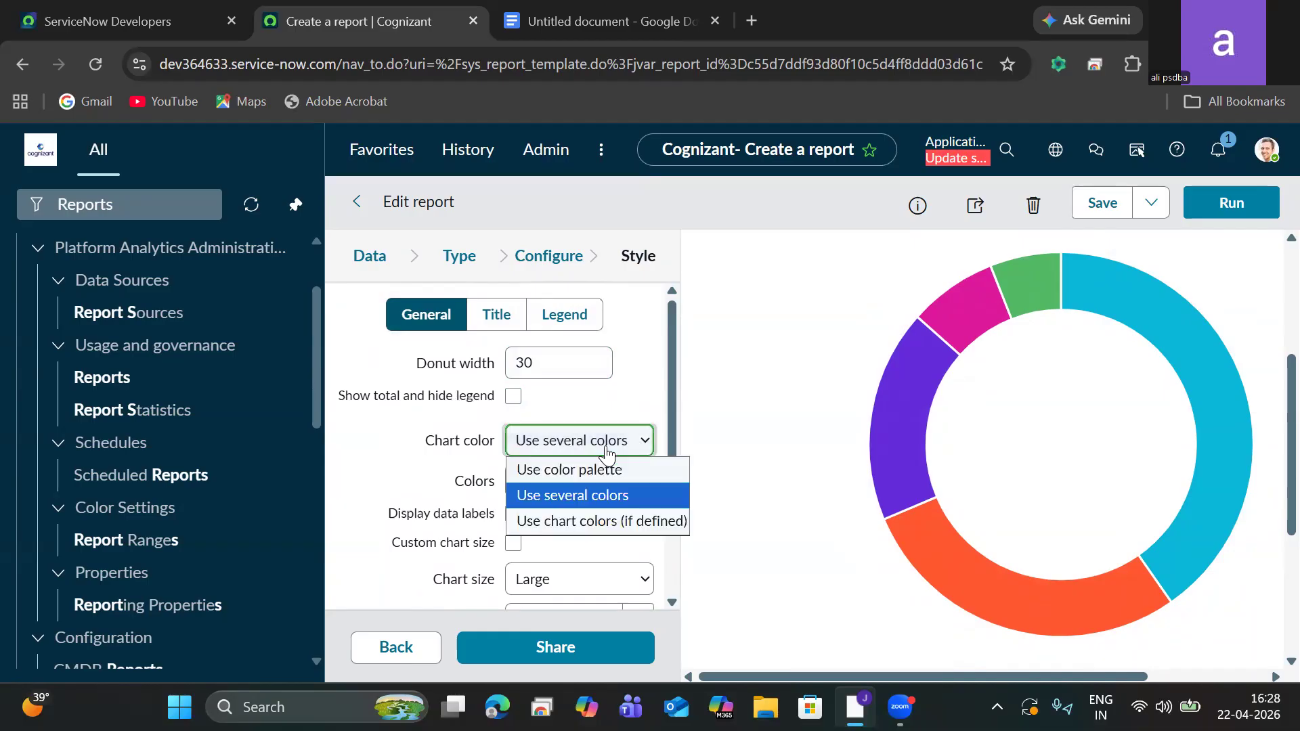
click(597, 469)
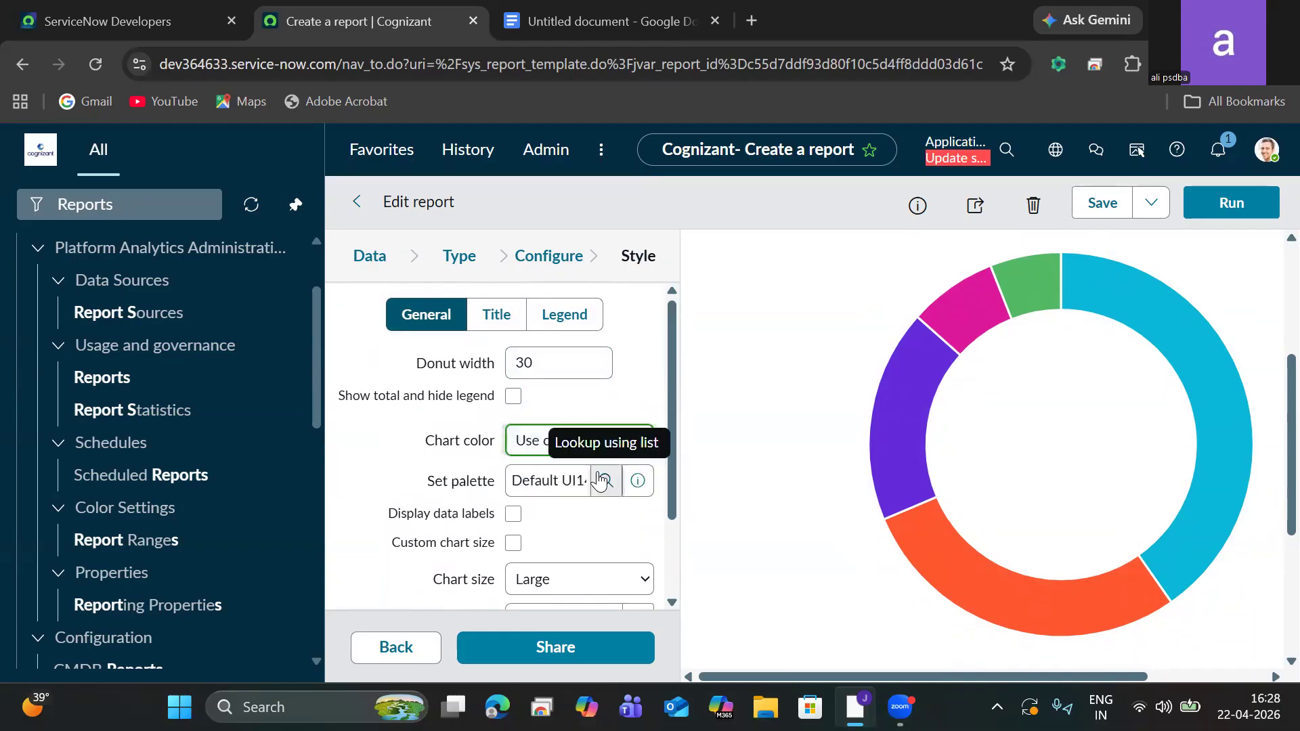
Set the chart palette to Blues dark to light (8) and enable the data labels
click(605, 482)
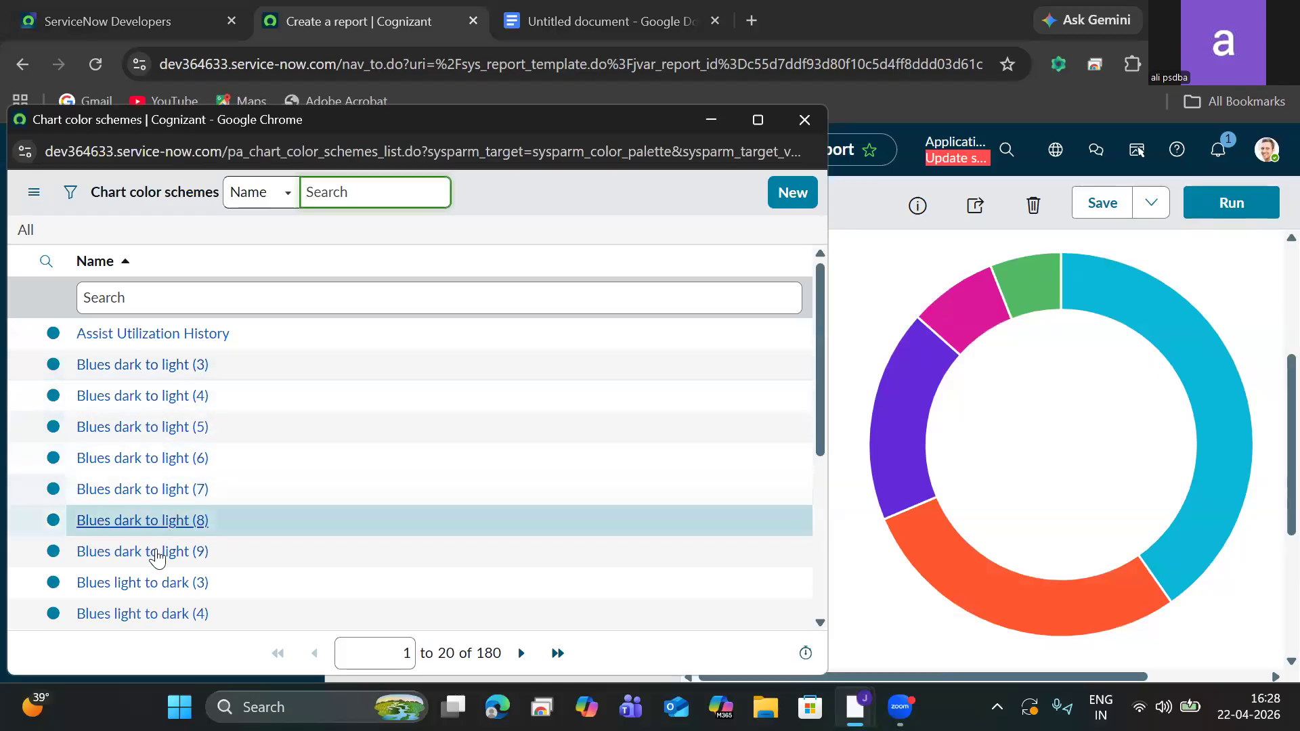
click(118, 521)
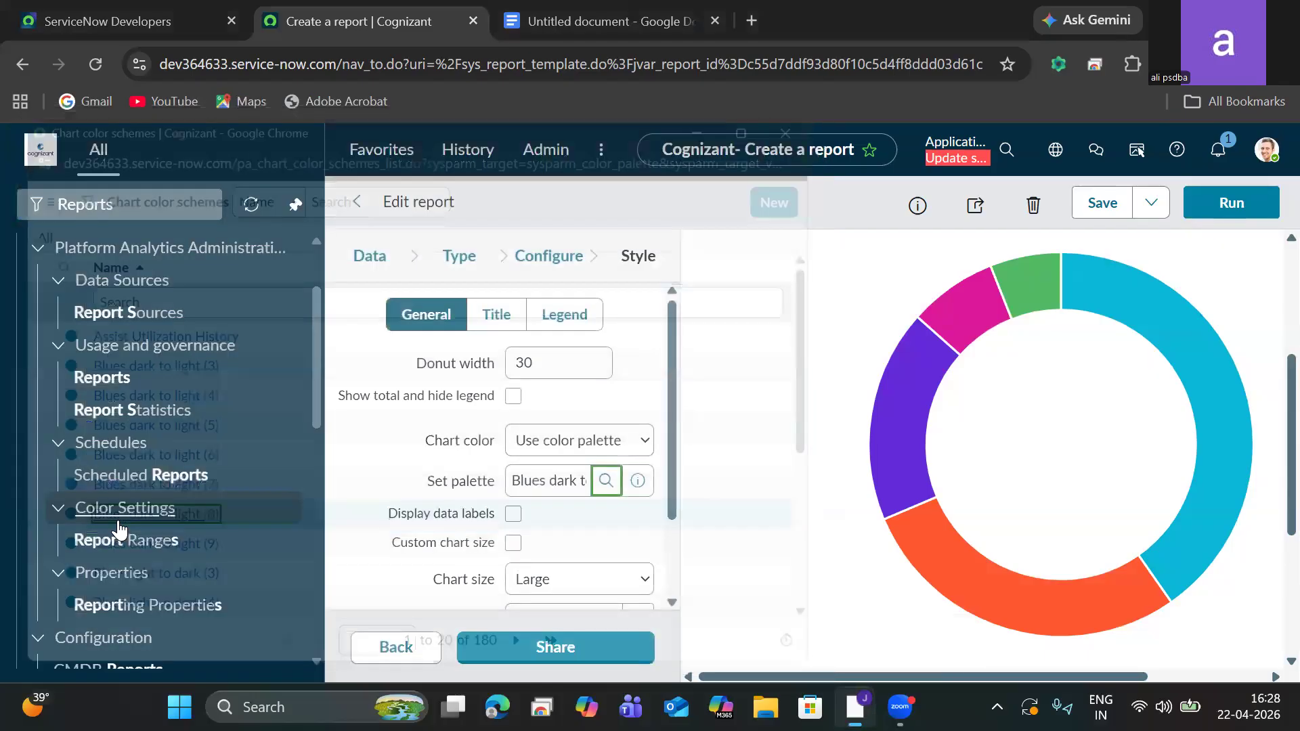
drag(667, 506, 672, 583)
click(513, 424)
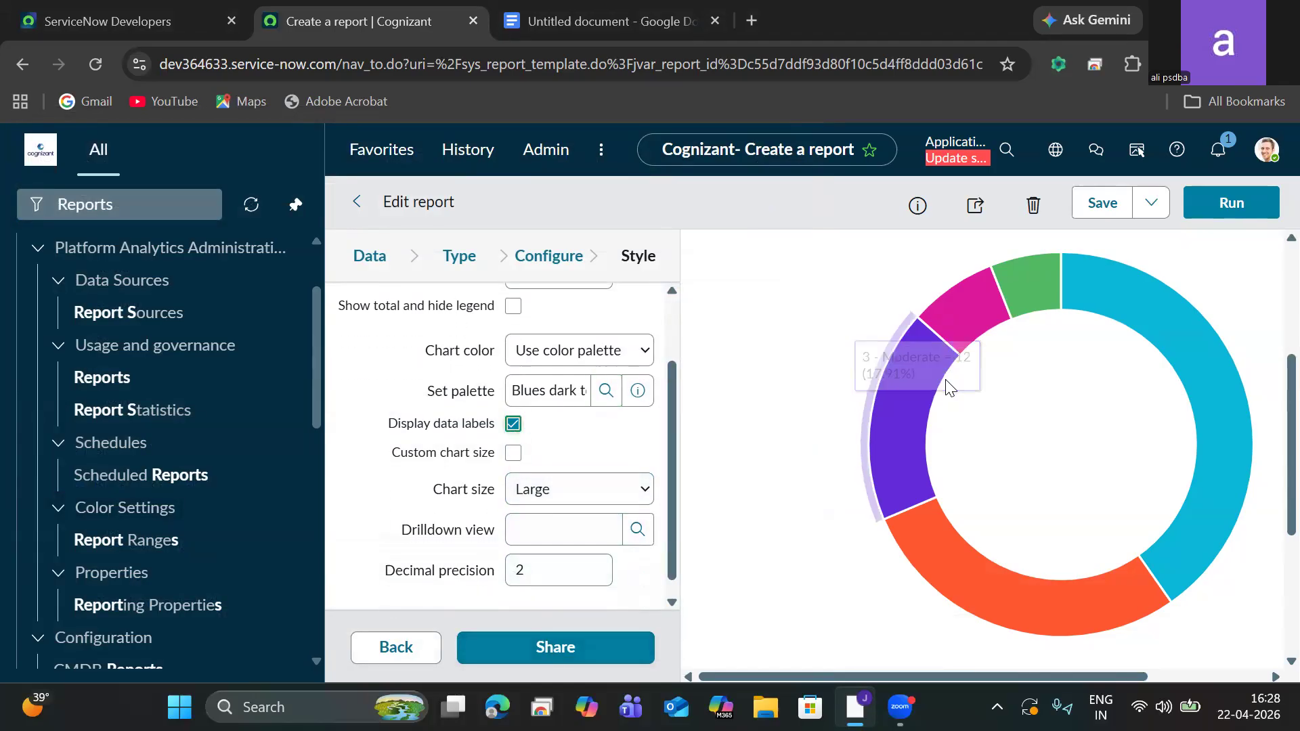
Save the report, and review the recolored donut segments and the additional save options
click(1100, 206)
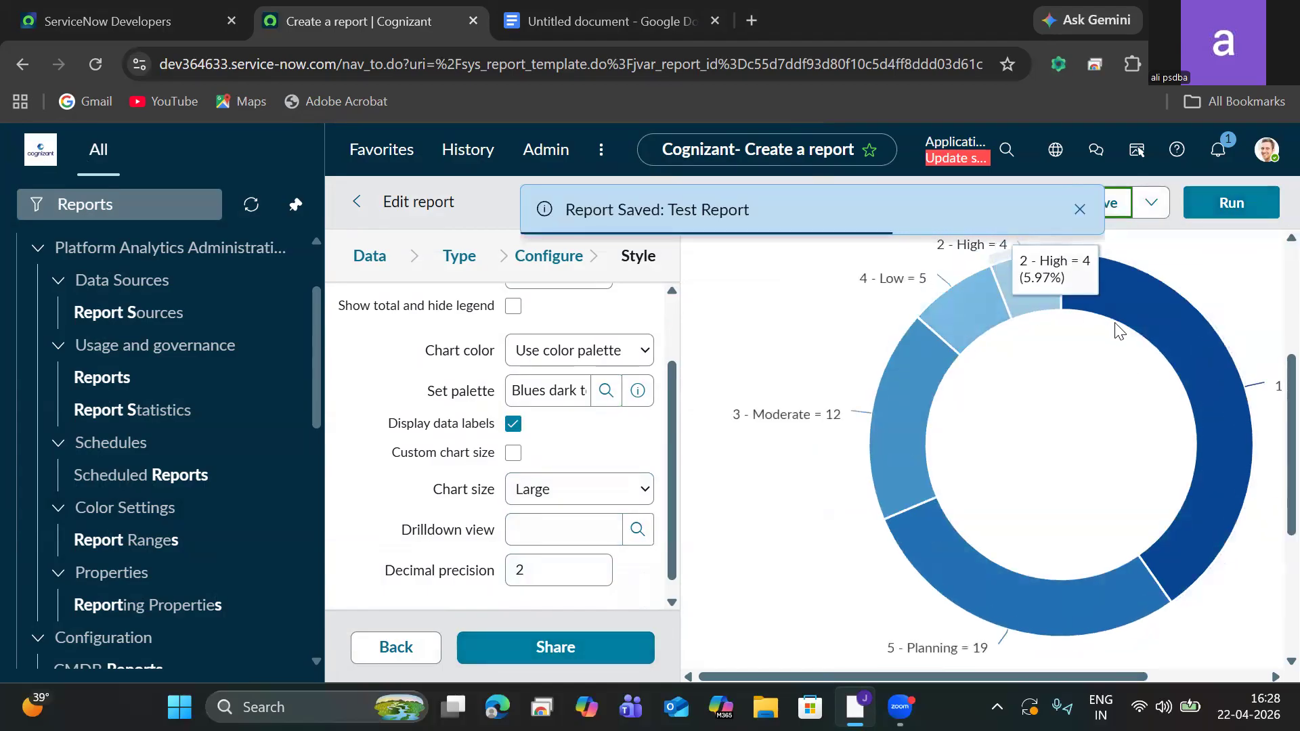
mouse_move(1039, 284)
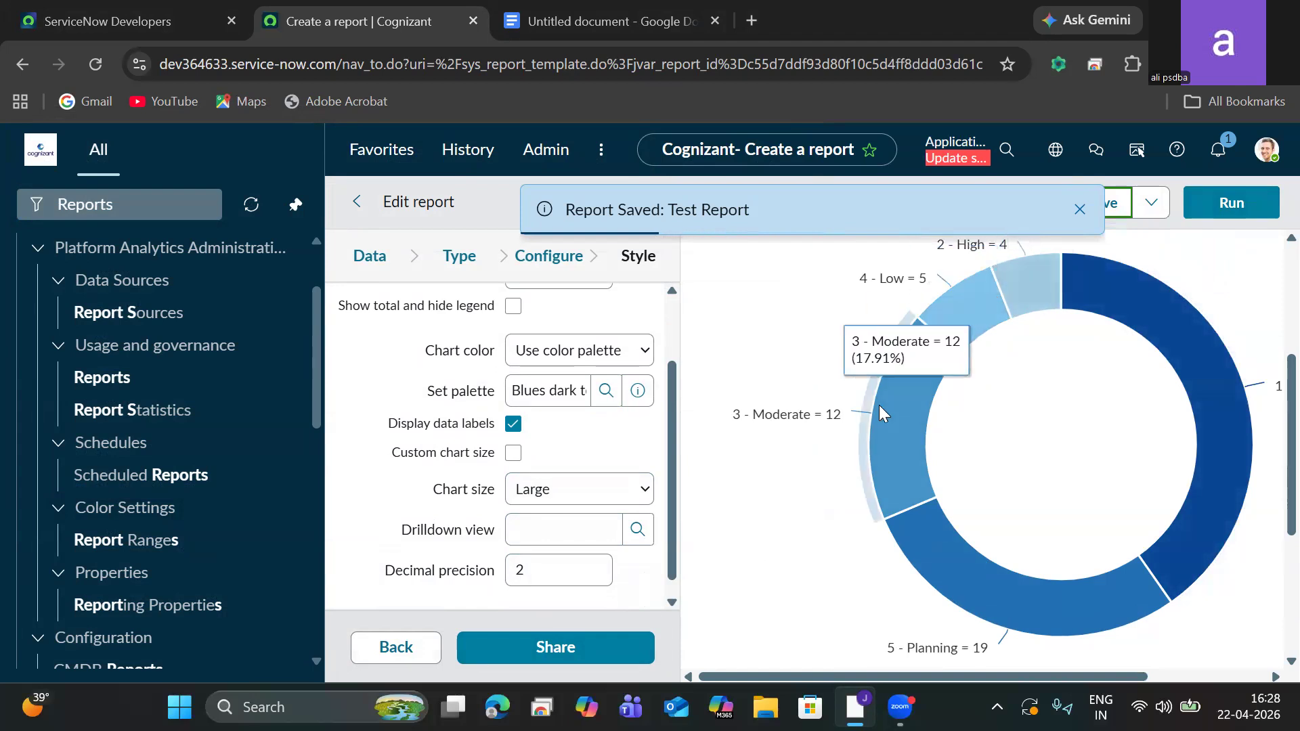
mouse_move(1092, 596)
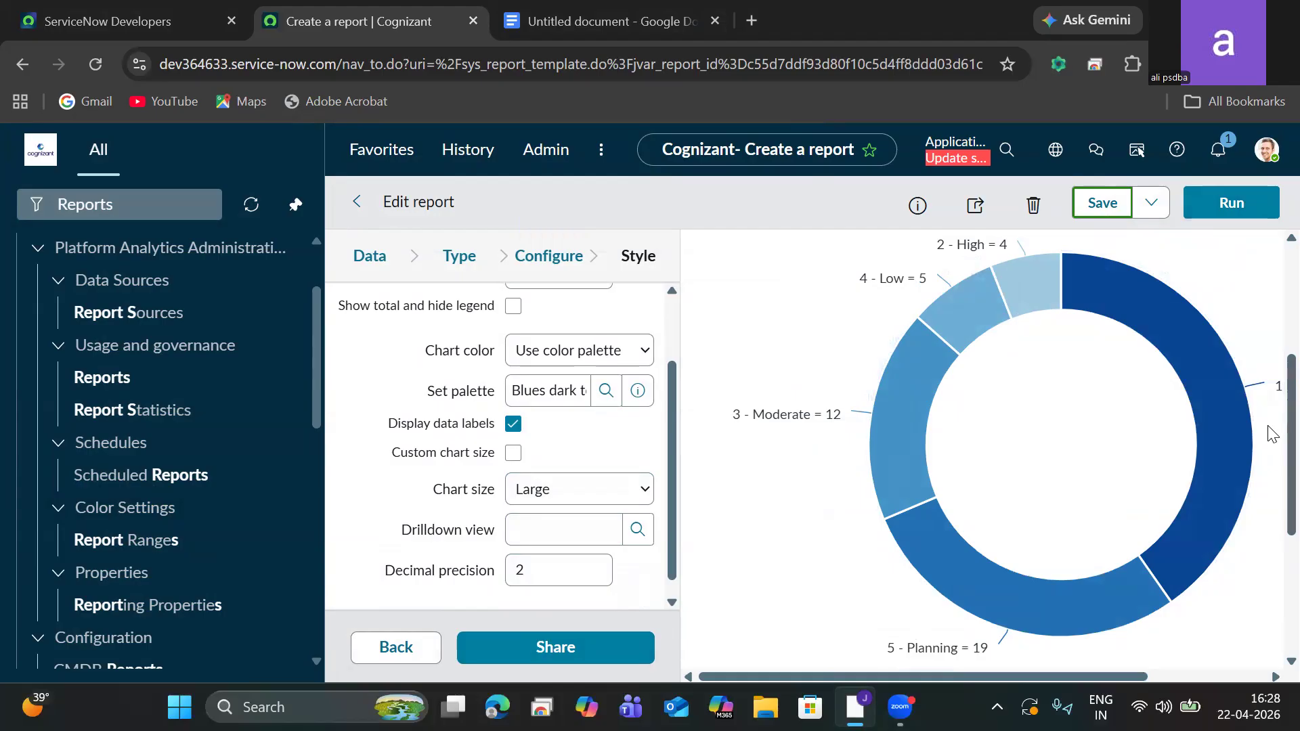
click(1141, 205)
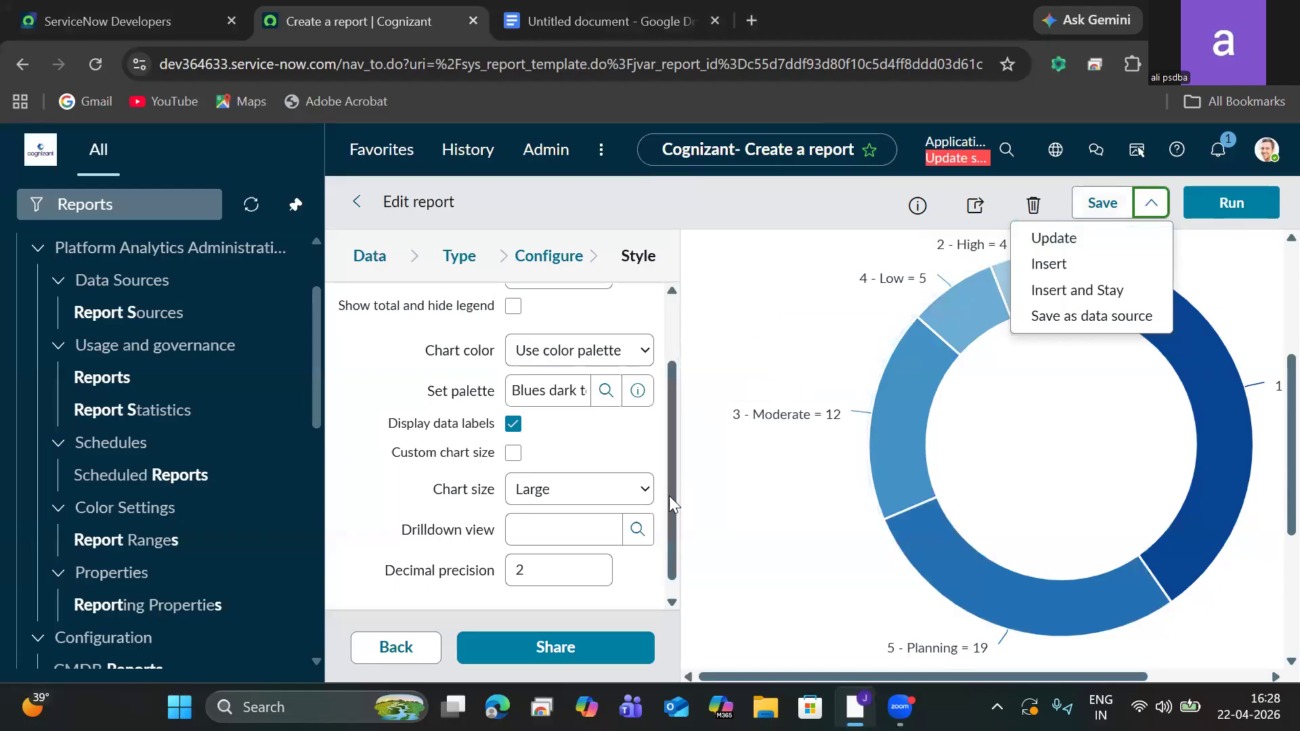
scroll(669, 495, down, 1)
Review the Everyone and Groups and Users sharing options for the report, and confirm its visibility as Me
click(508, 658)
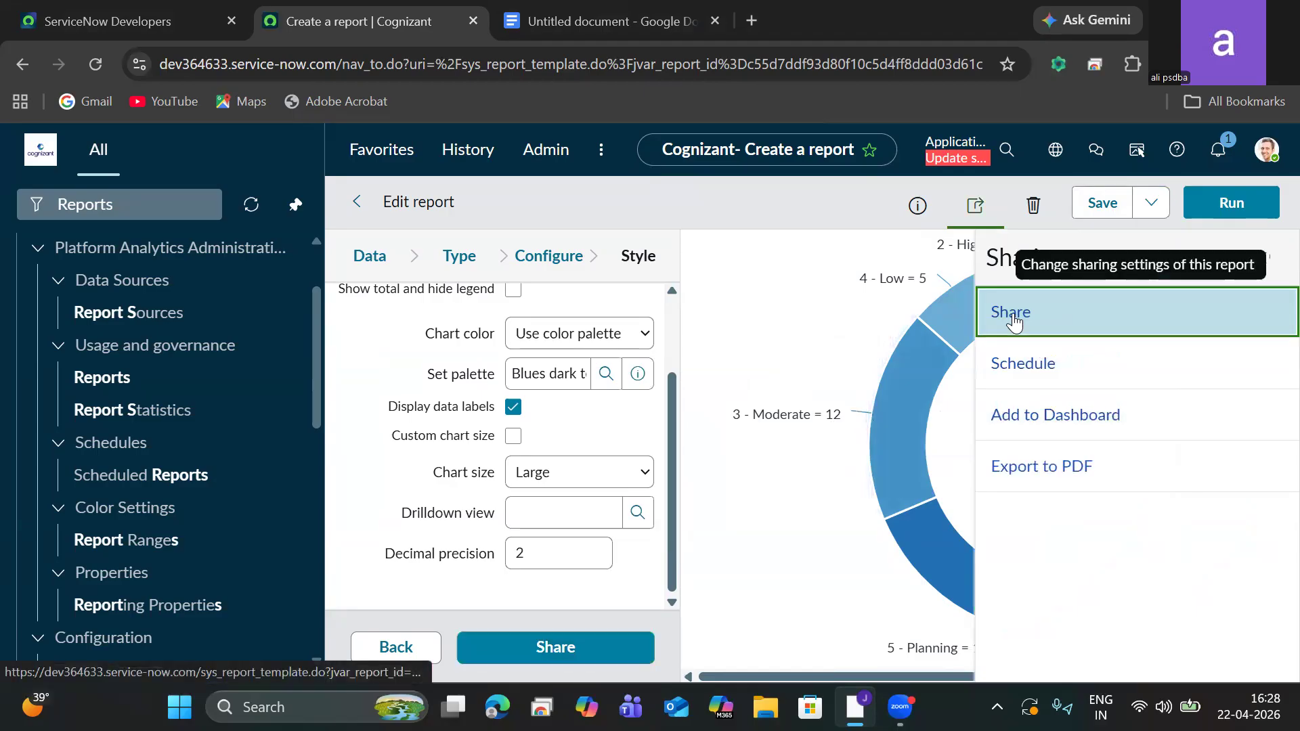
click(1013, 322)
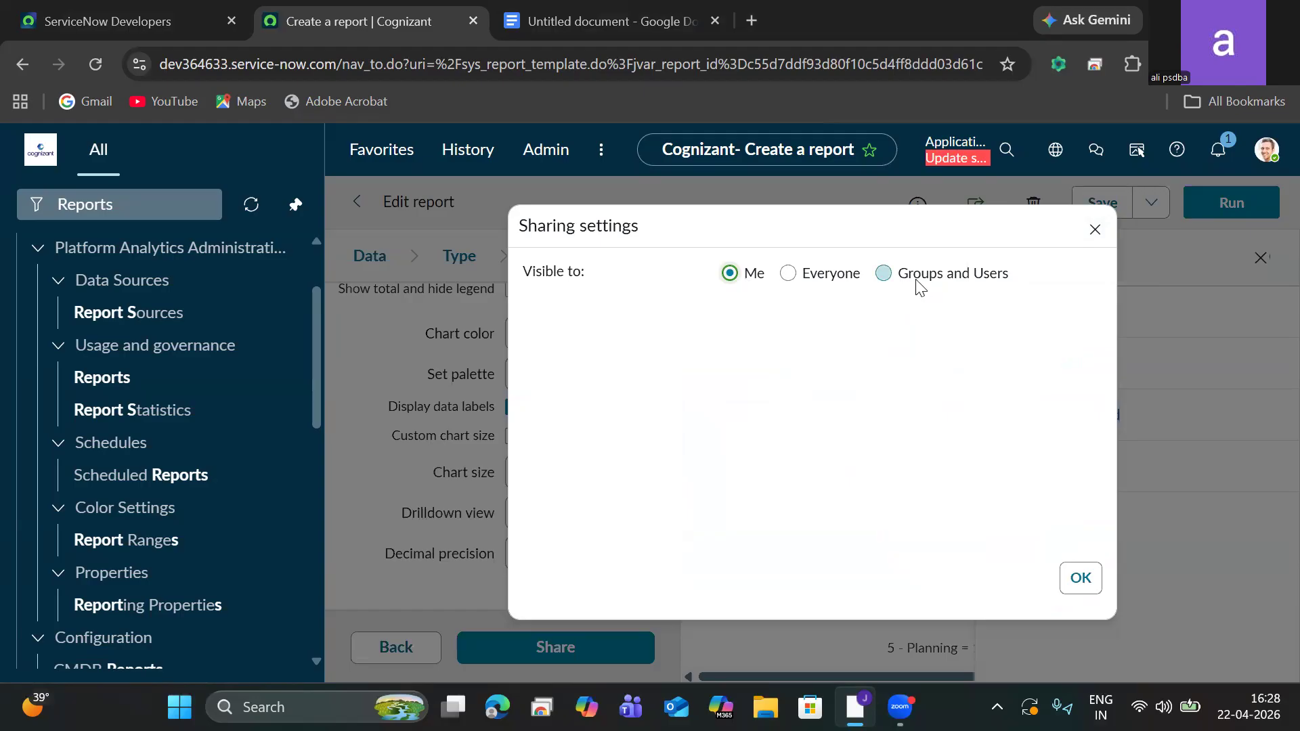
click(789, 274)
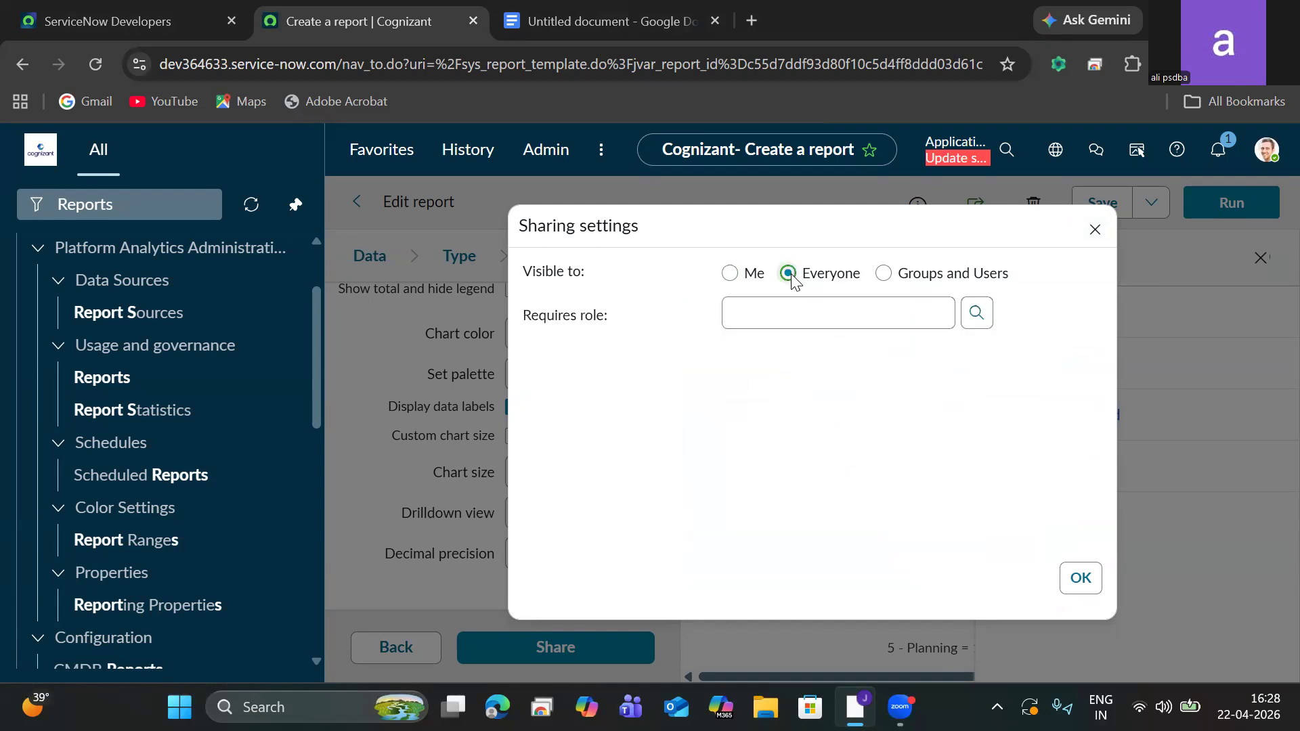
click(977, 315)
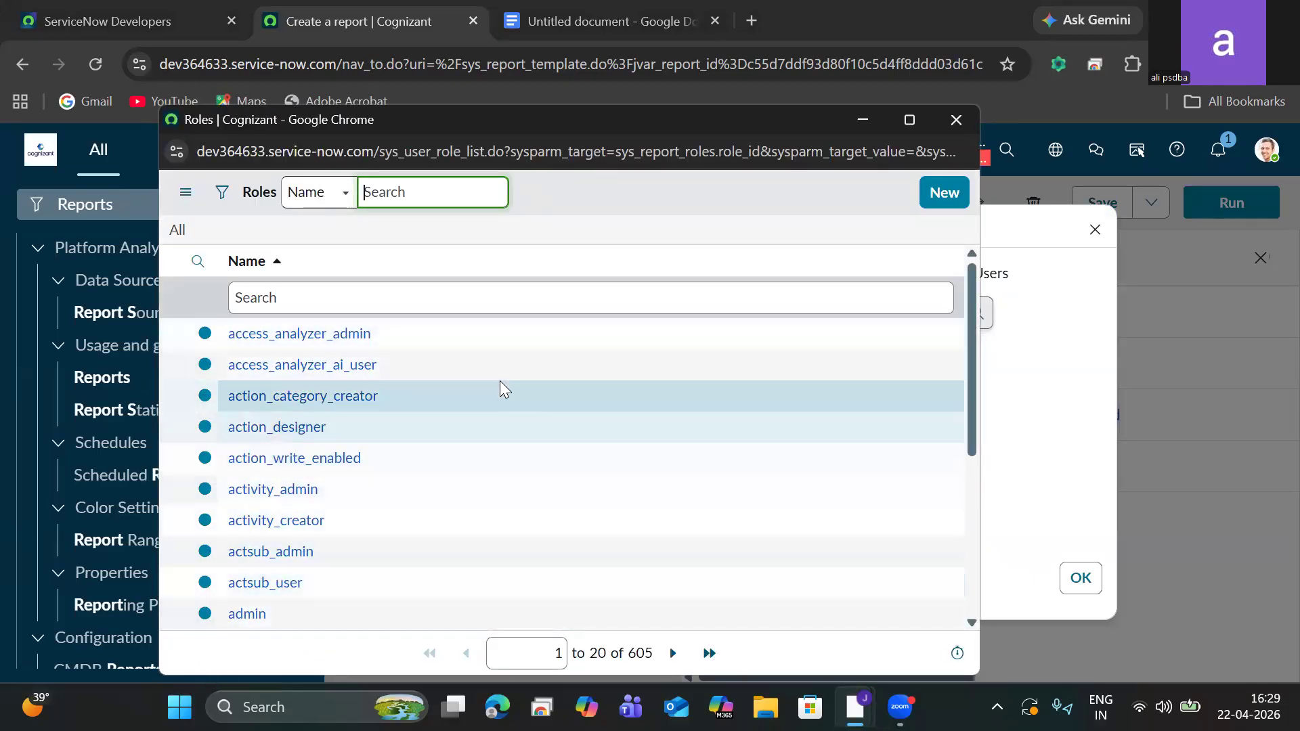
click(955, 119)
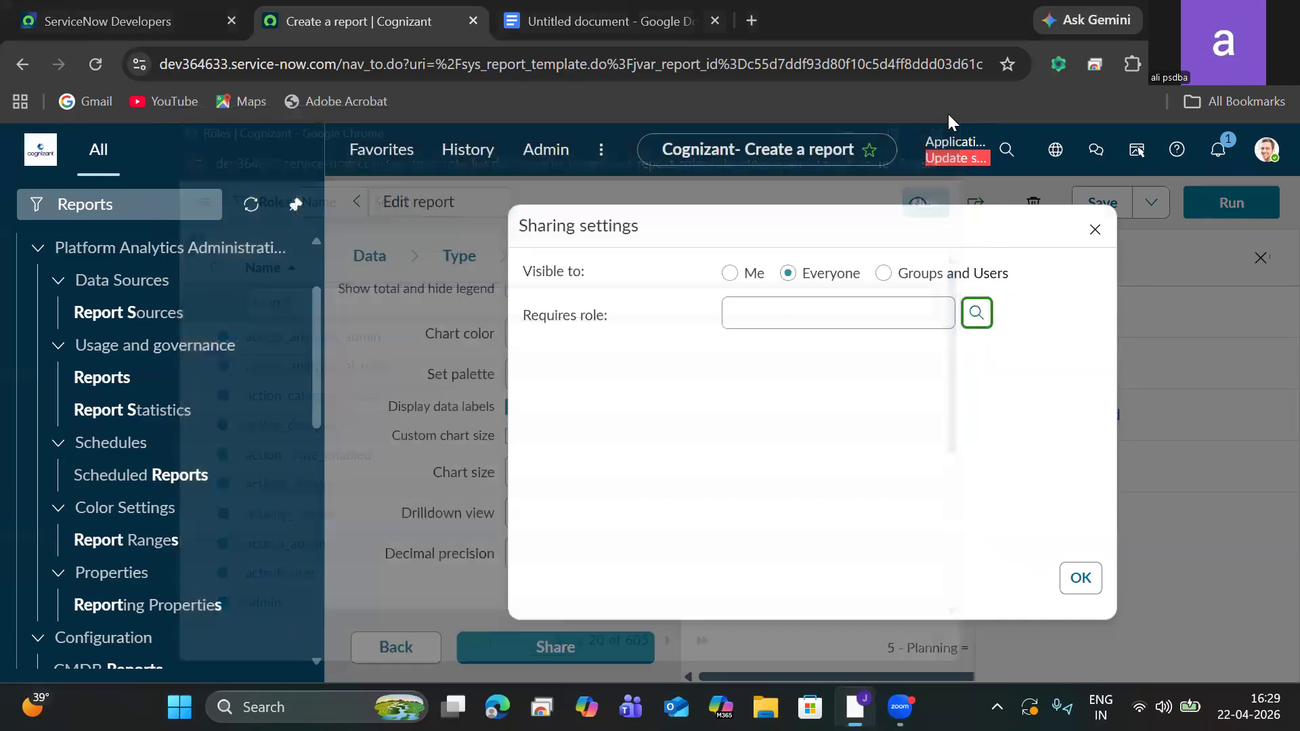
click(885, 274)
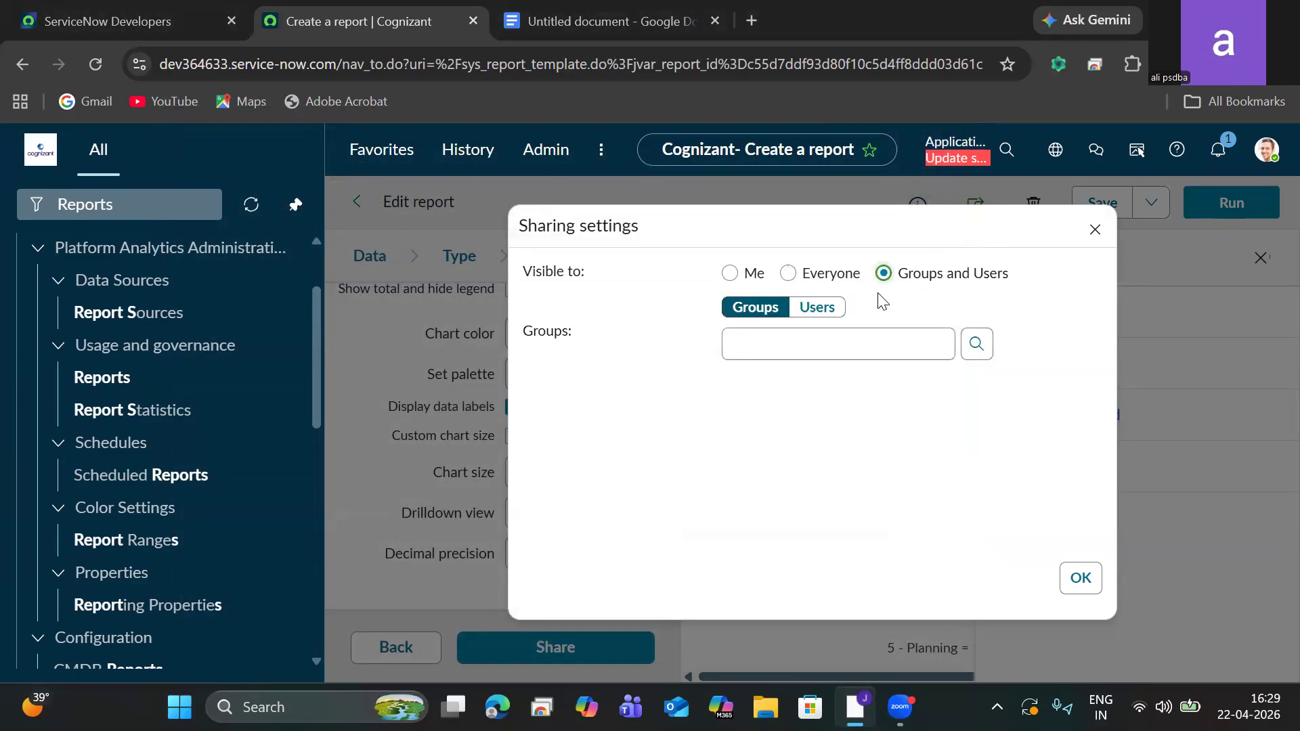
click(809, 313)
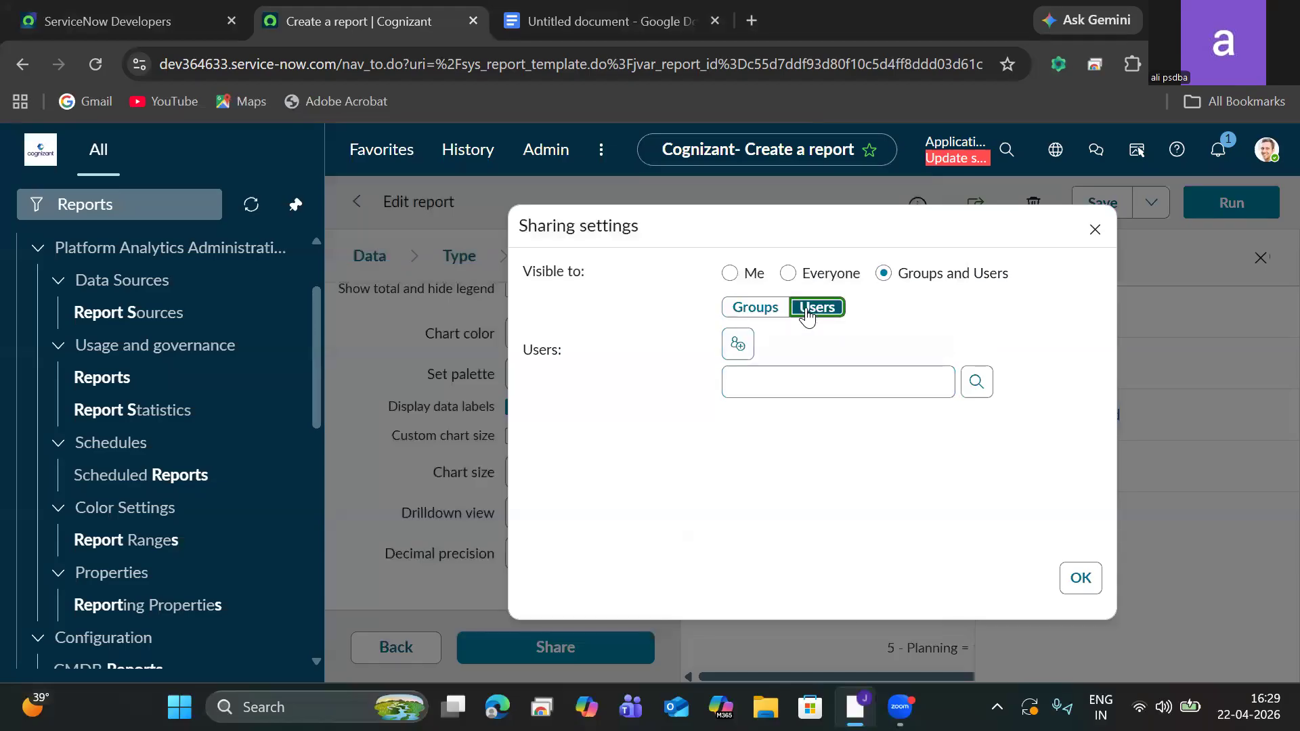
click(753, 311)
click(730, 274)
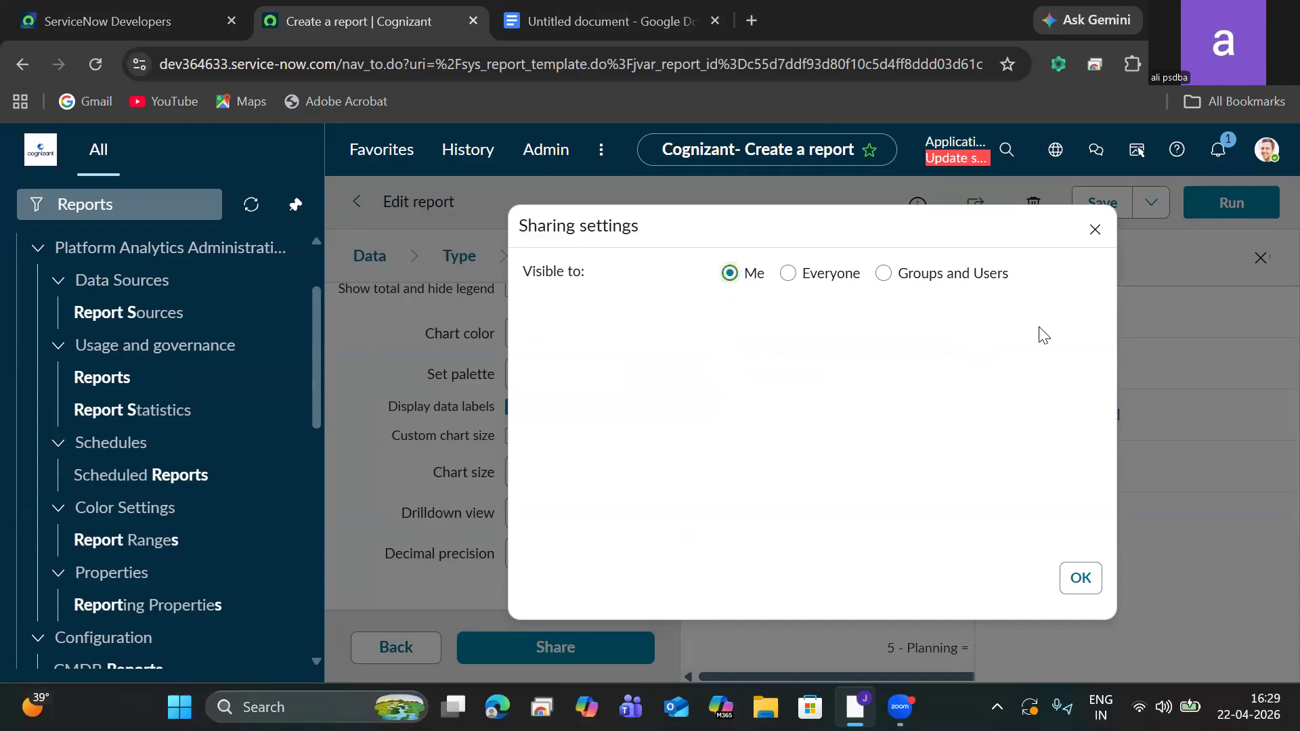
click(1086, 587)
Start an email schedule for the report, set its time to 00:07:00, and fill in the recipient's email address
mouse_move(904, 519)
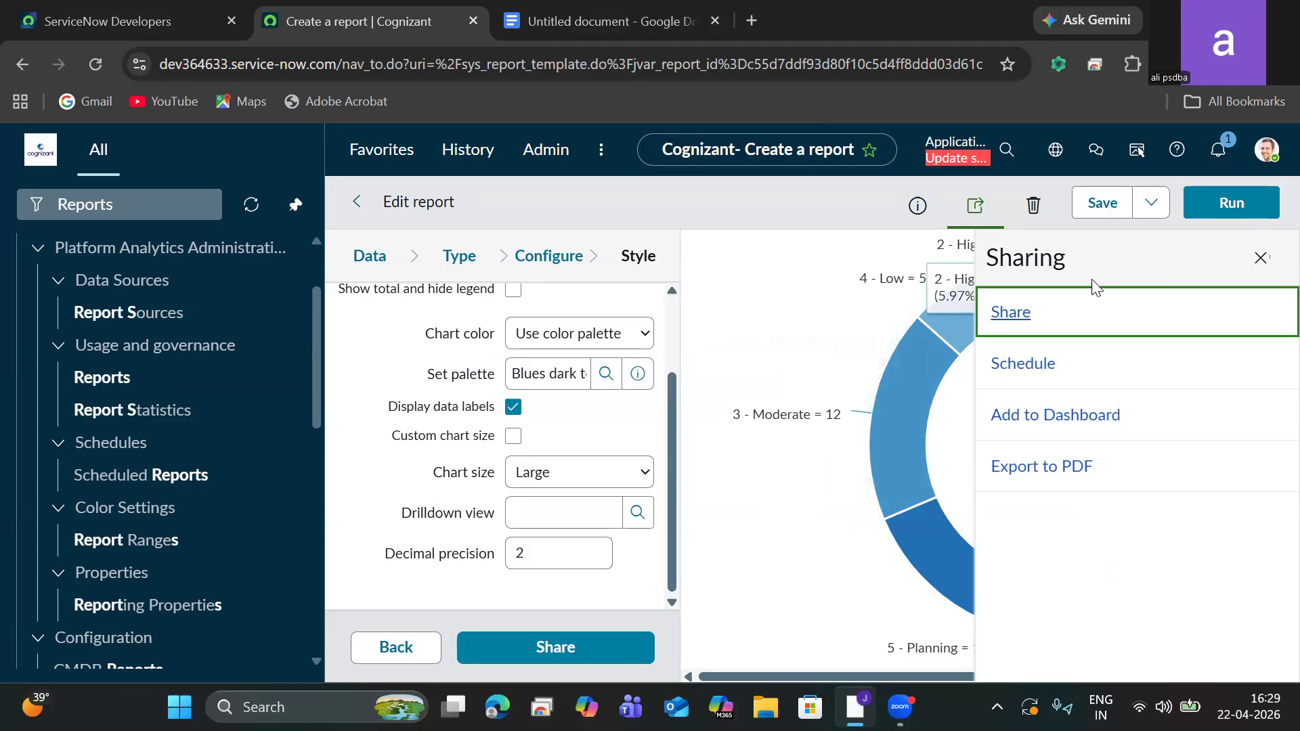
click(1037, 364)
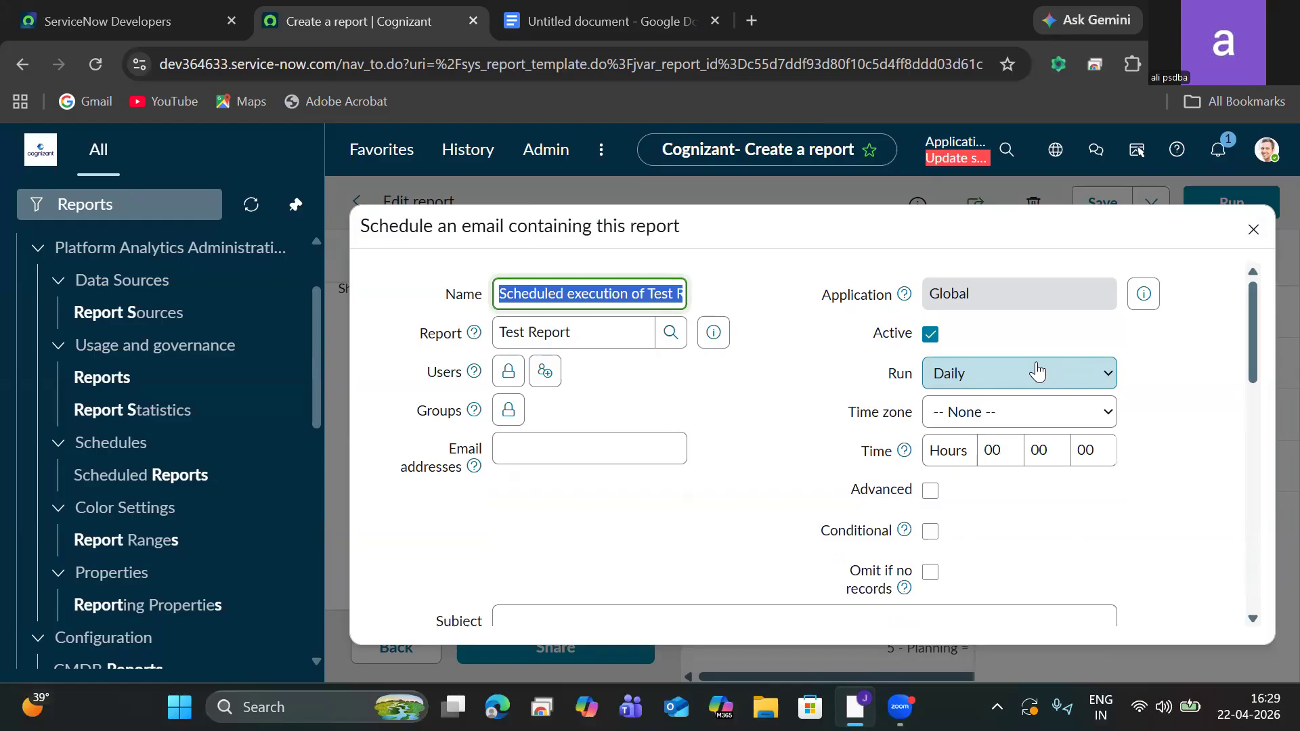
click(1055, 443)
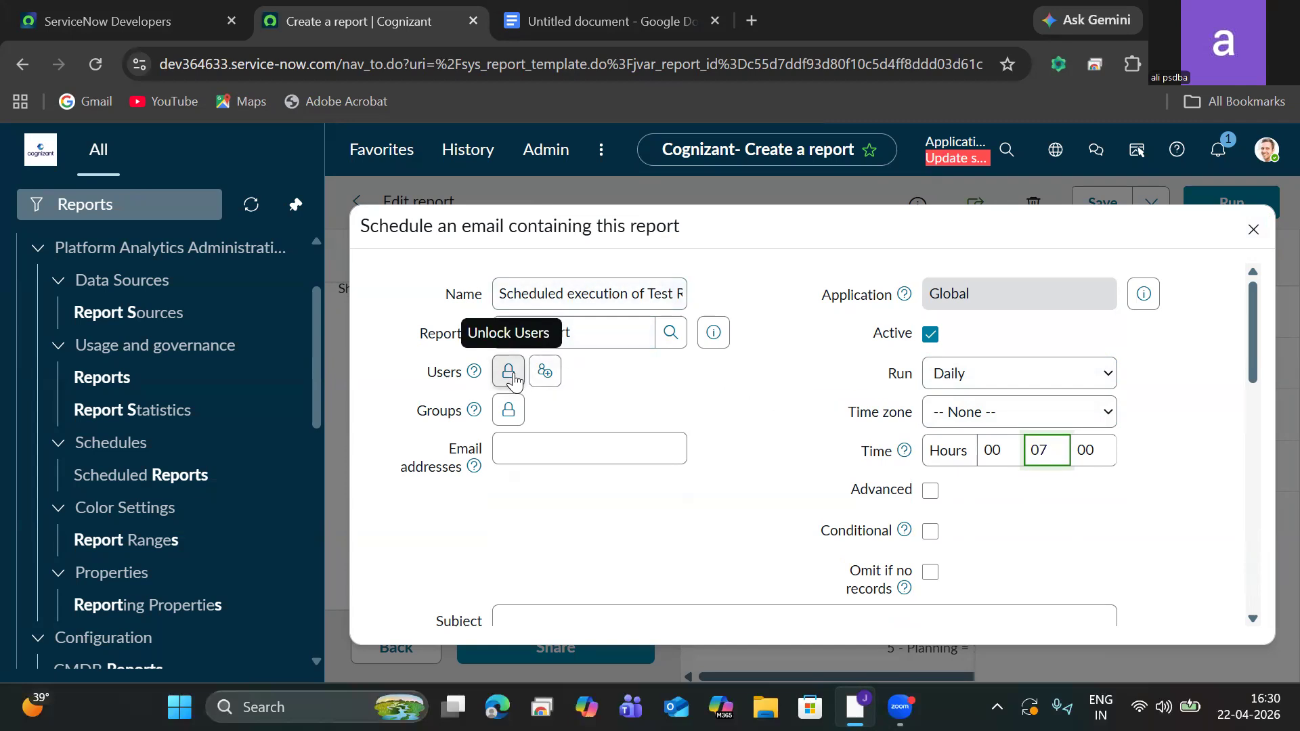
click(534, 449)
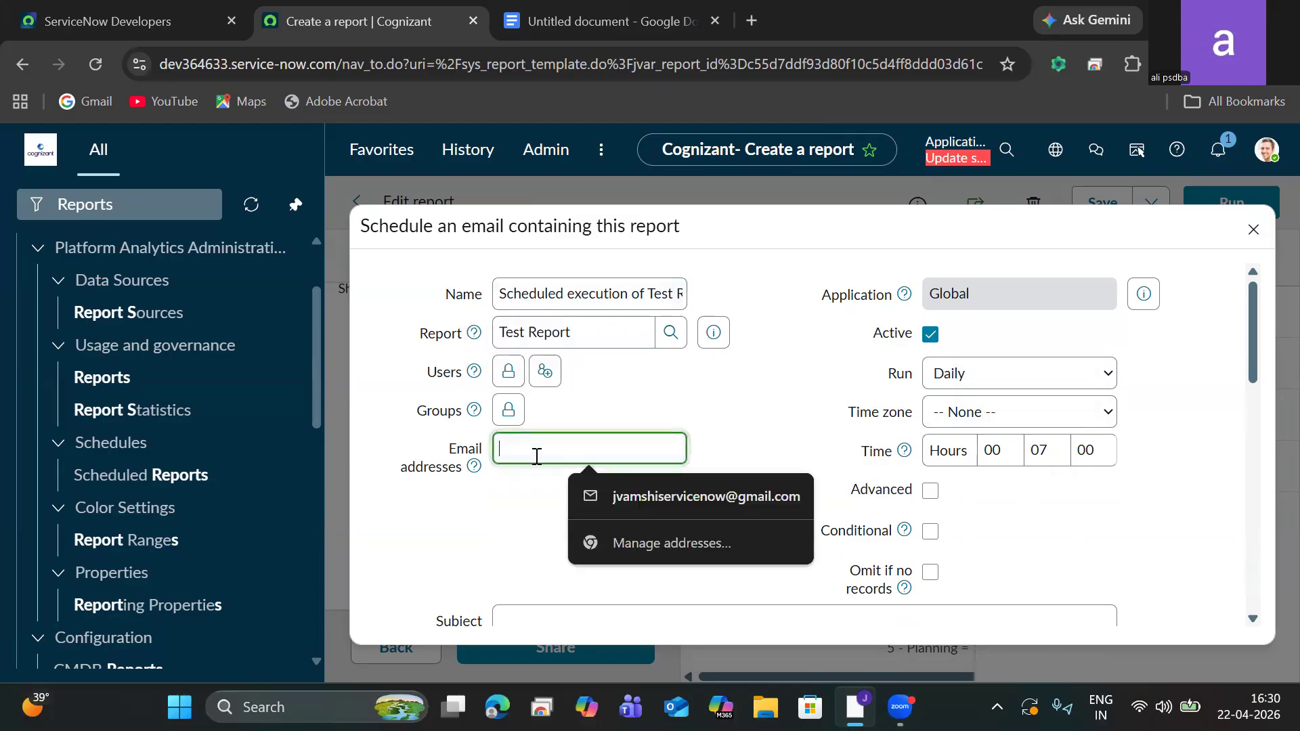
click(651, 494)
Review the Run frequency choices and the available time zones for the email schedule
click(1063, 380)
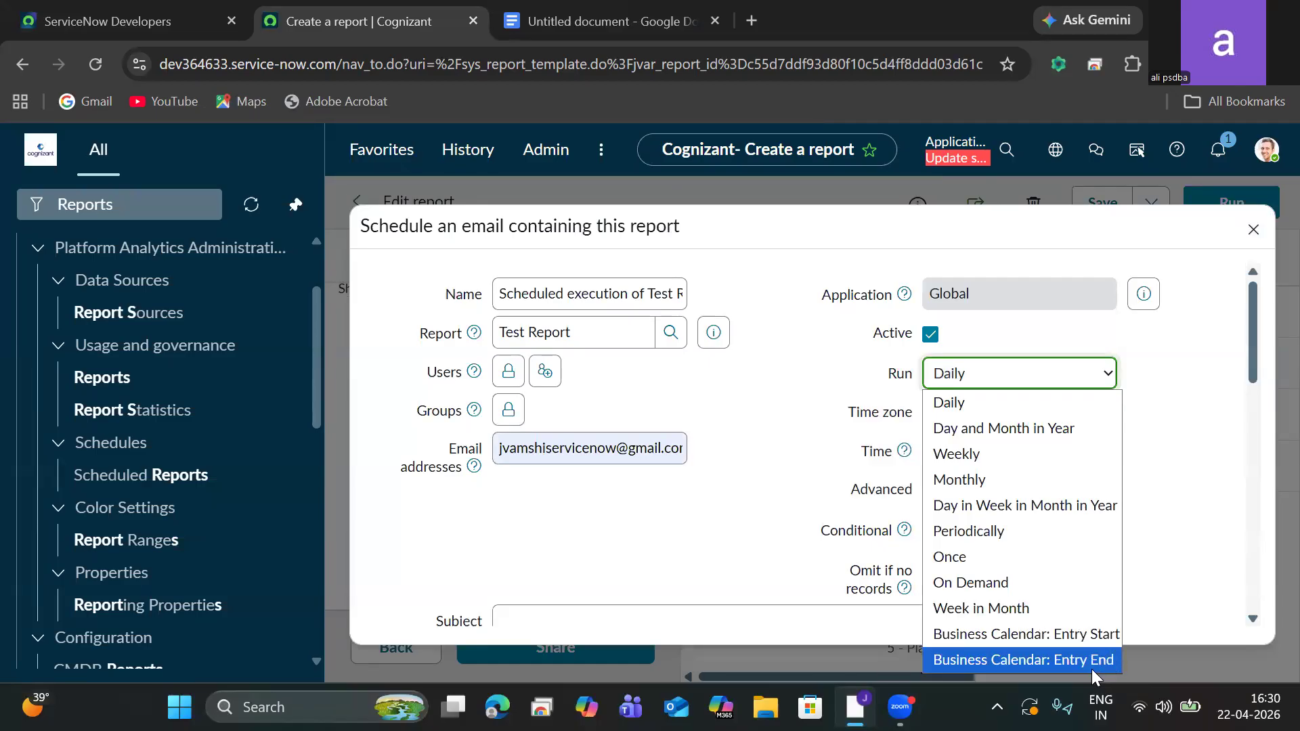
click(1178, 479)
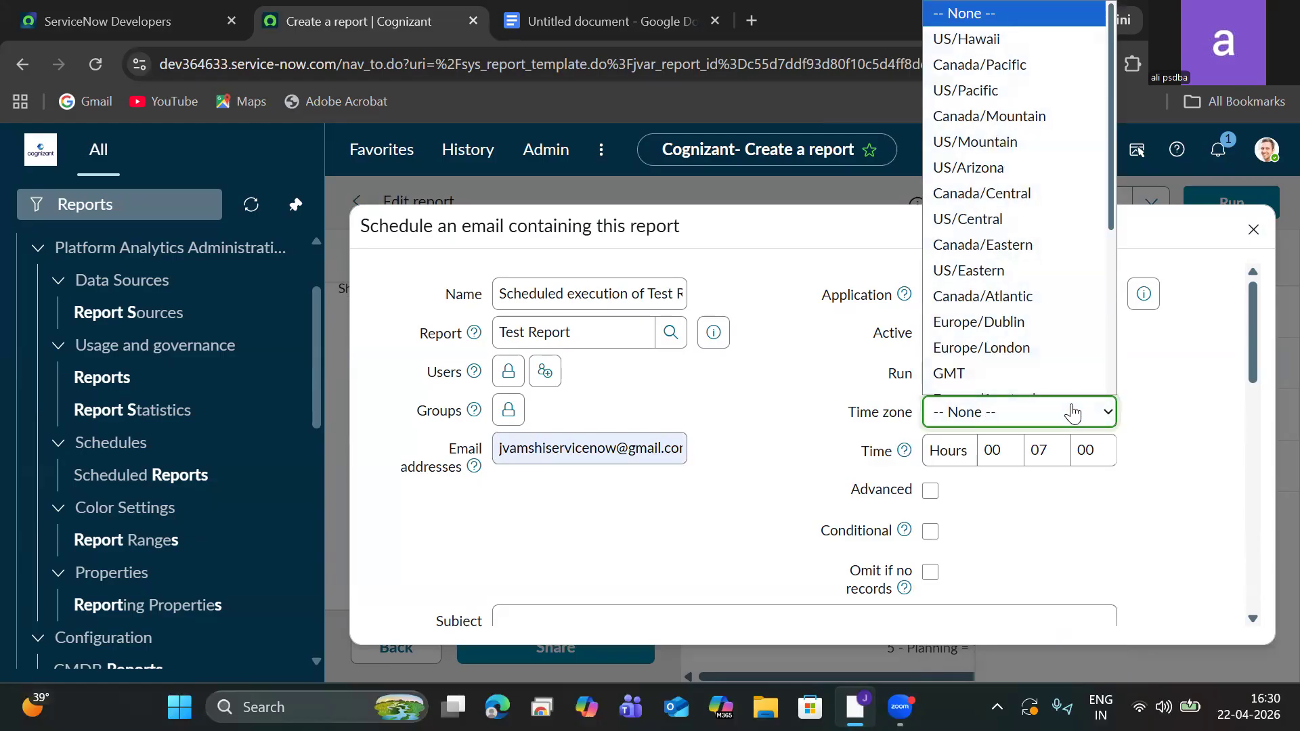
drag(1111, 203, 1118, 379)
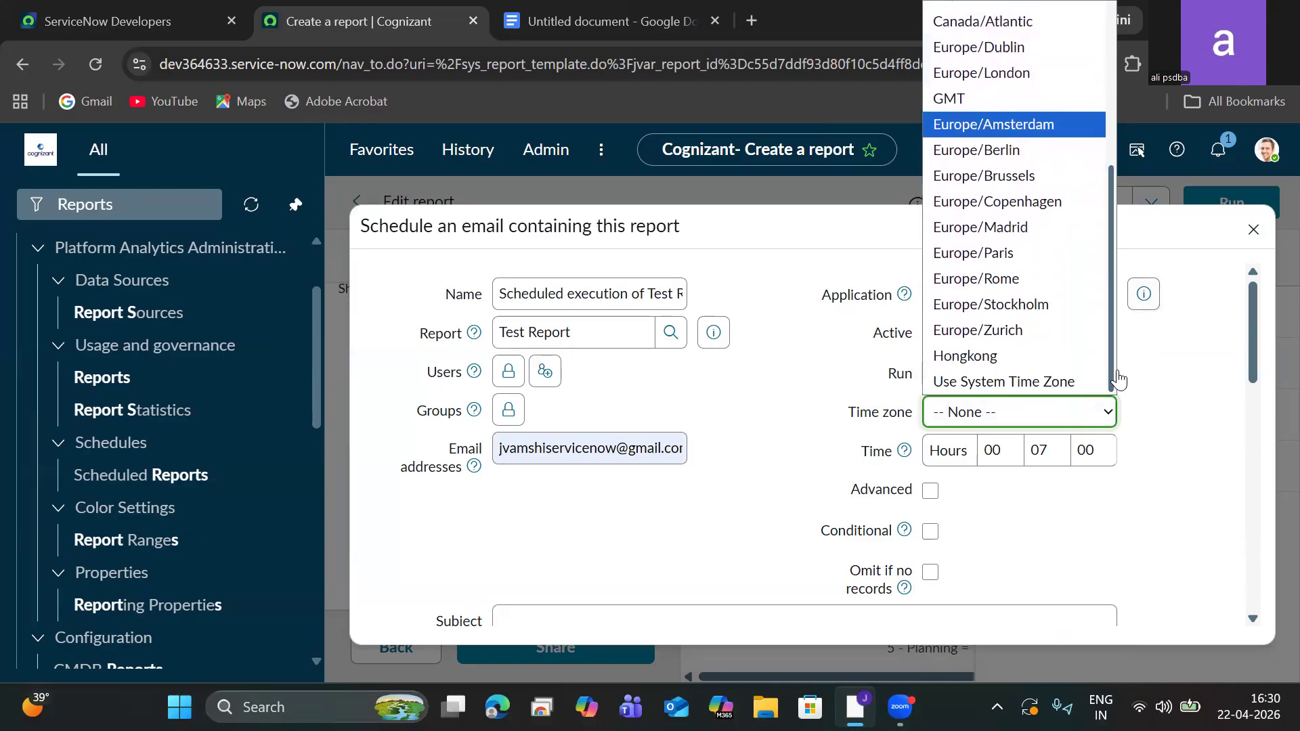
click(1172, 418)
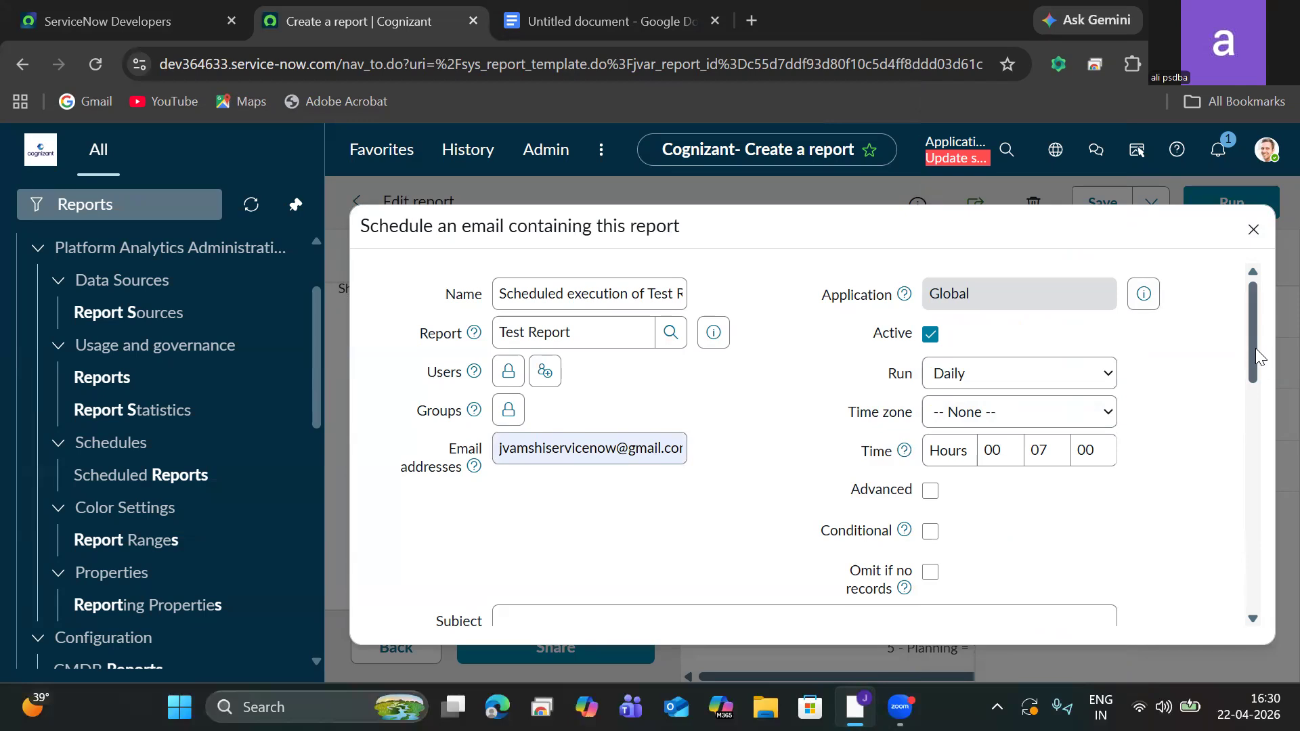
Enter "Test - Scheduling a Report" as the subject of the scheduled email
drag(1254, 347, 1241, 439)
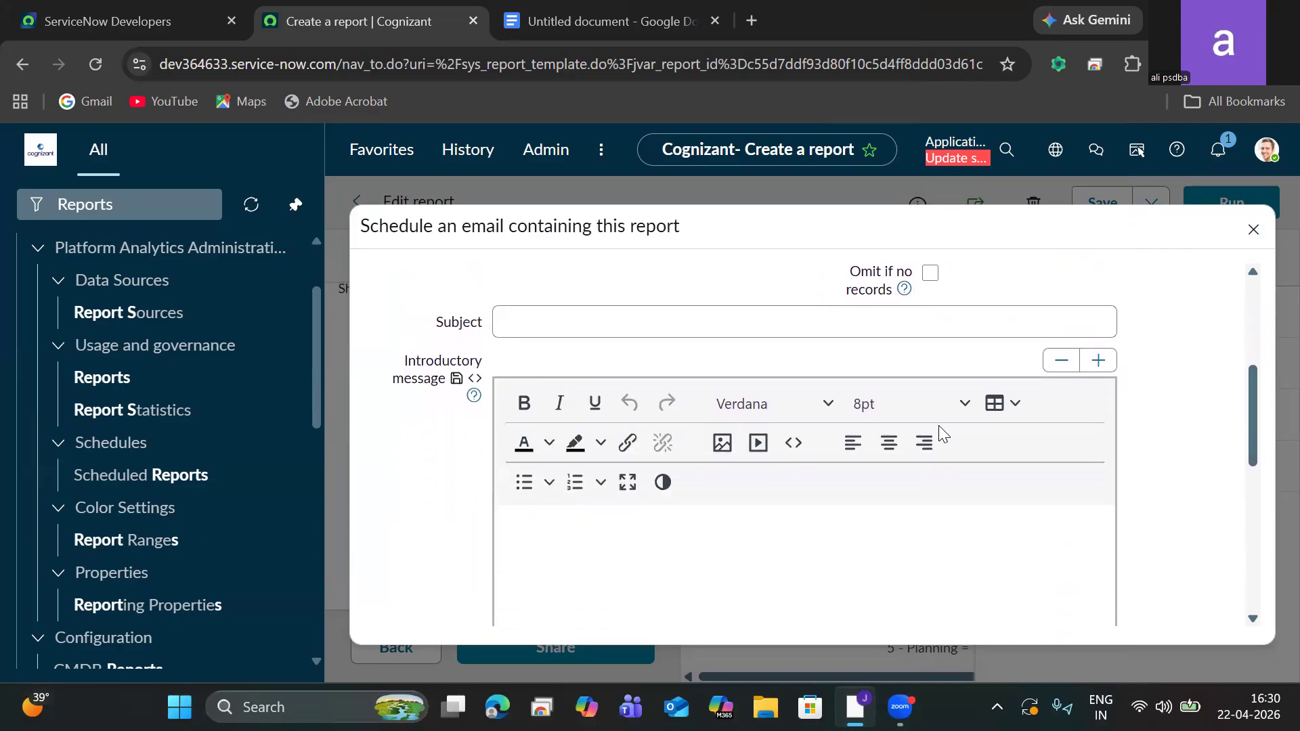
click(790, 326)
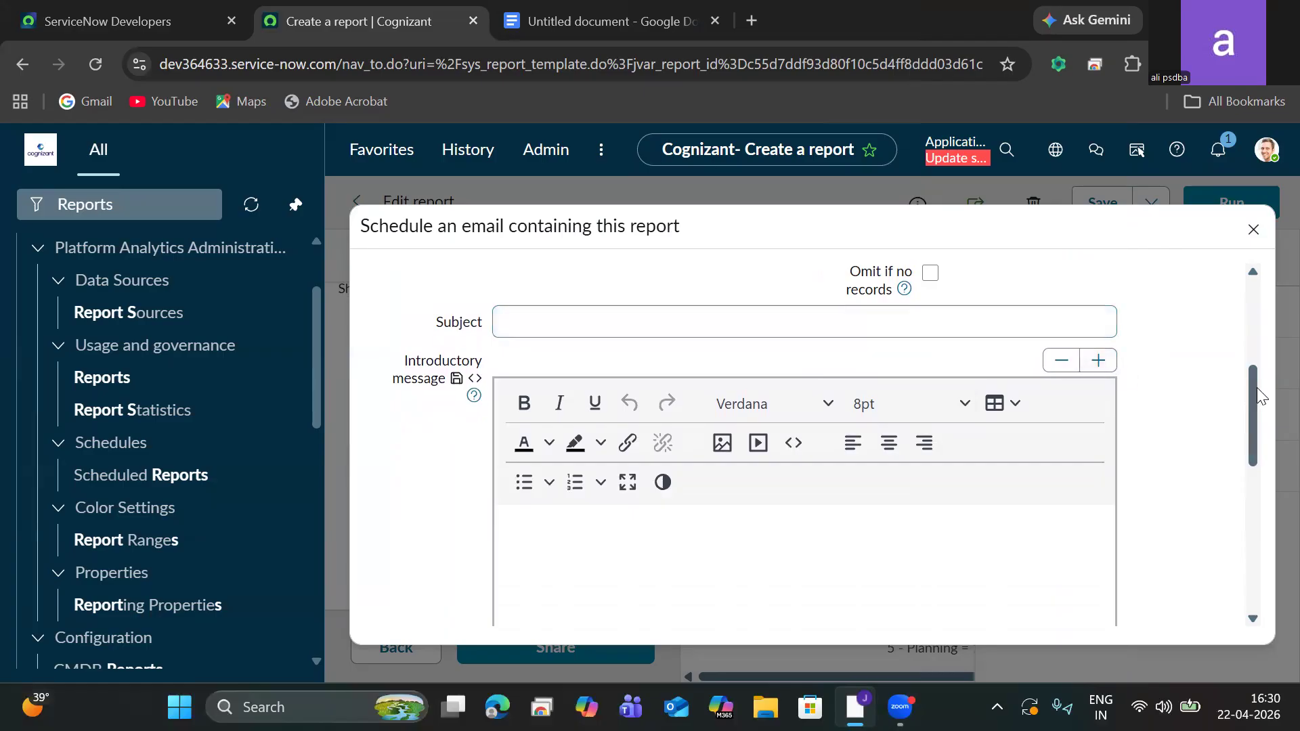
click(729, 326)
text(Test)
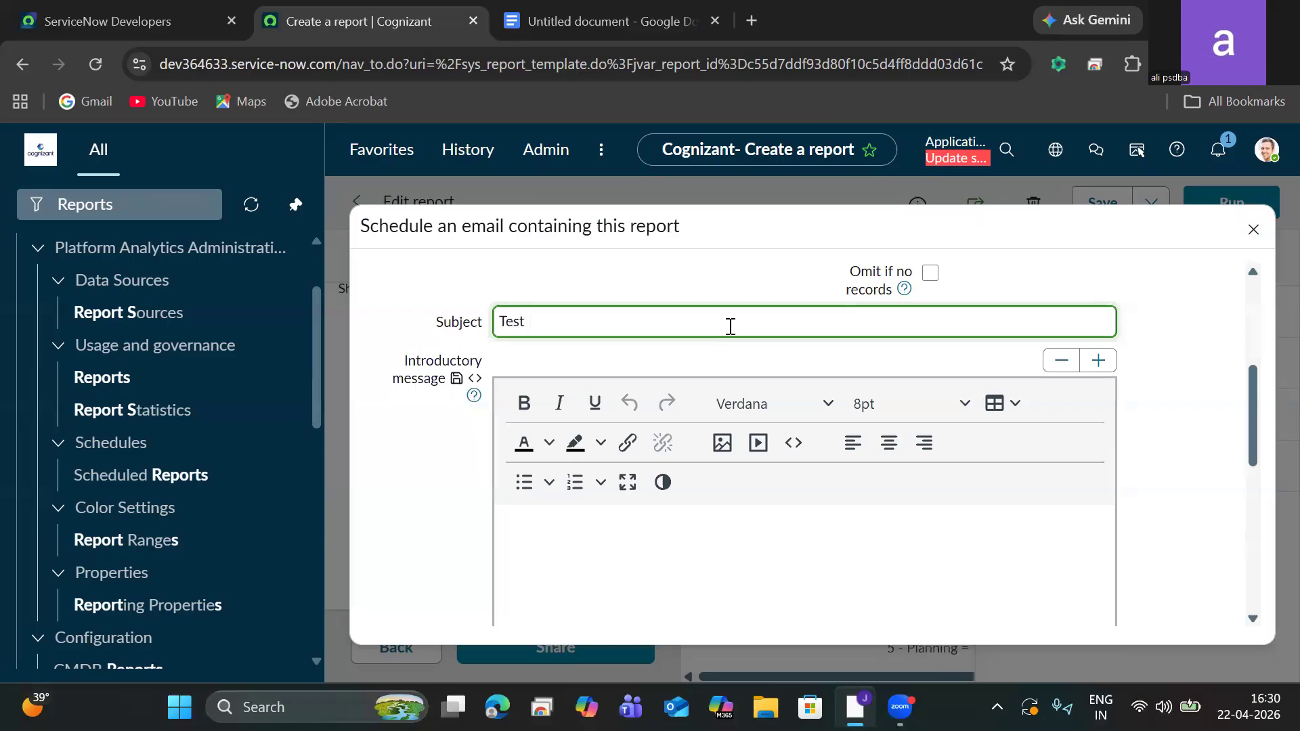
text( - Scheduling a Report)
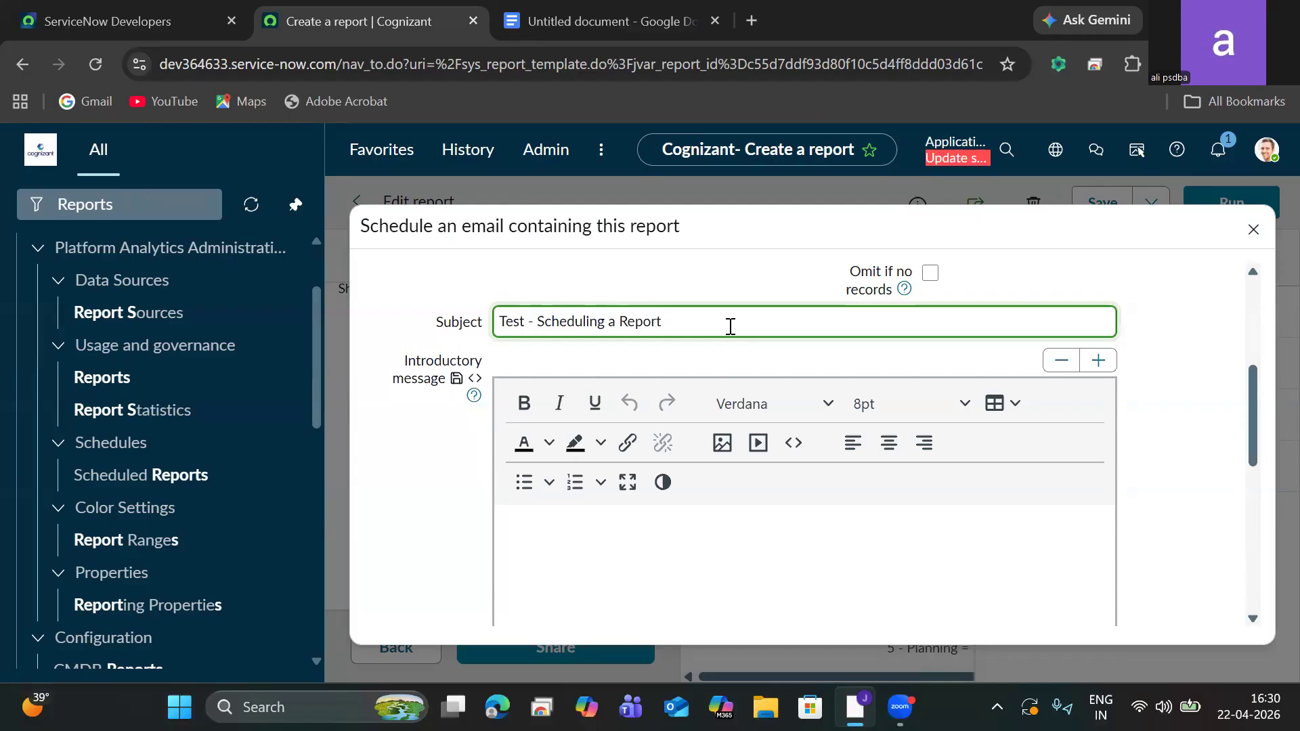
Set the scheduled email's output type to PDF and submit the schedule
drag(1254, 390, 1256, 519)
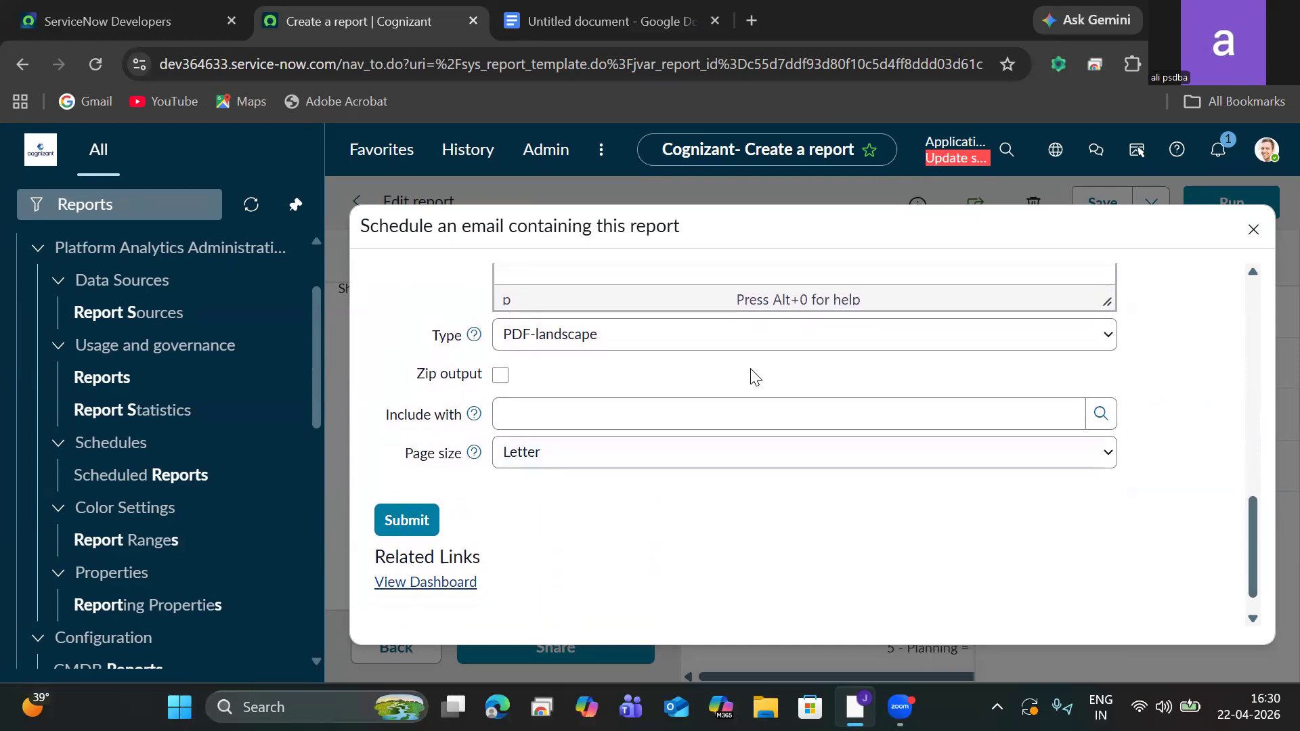
click(689, 347)
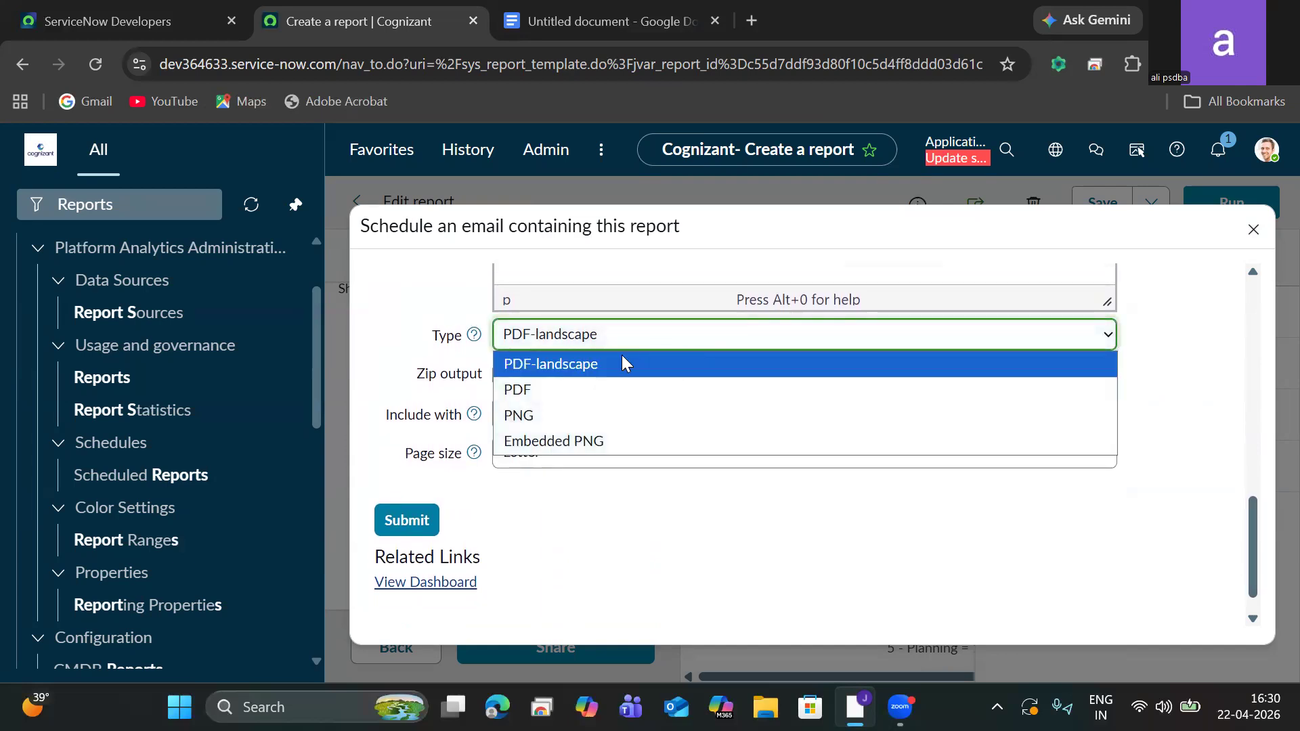
click(513, 394)
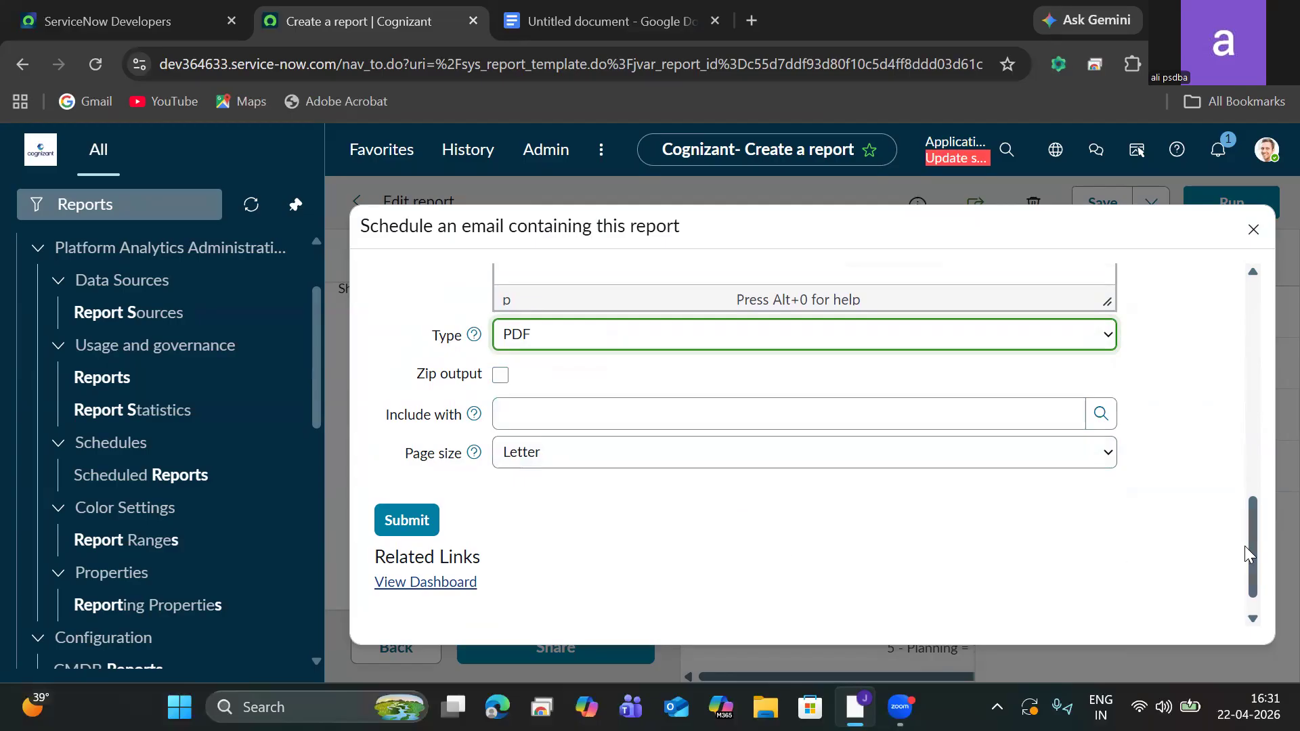
drag(1250, 545, 1252, 588)
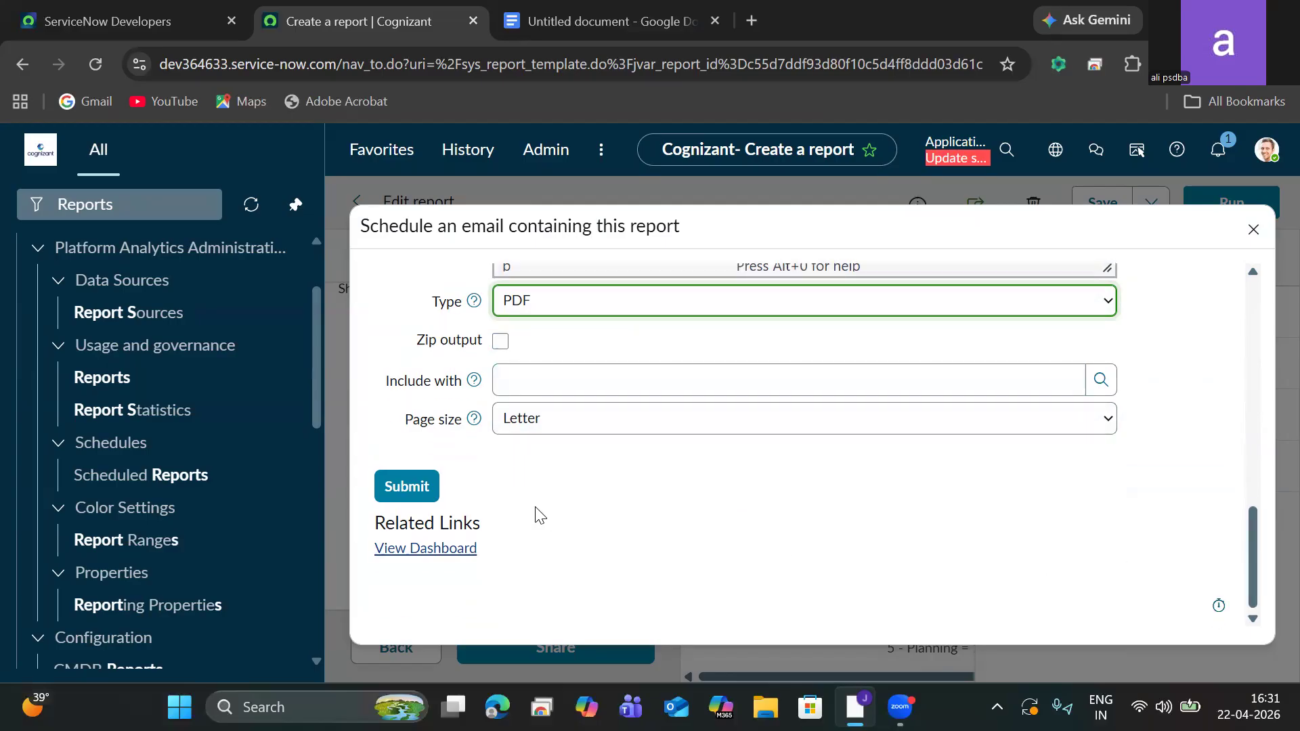
click(381, 488)
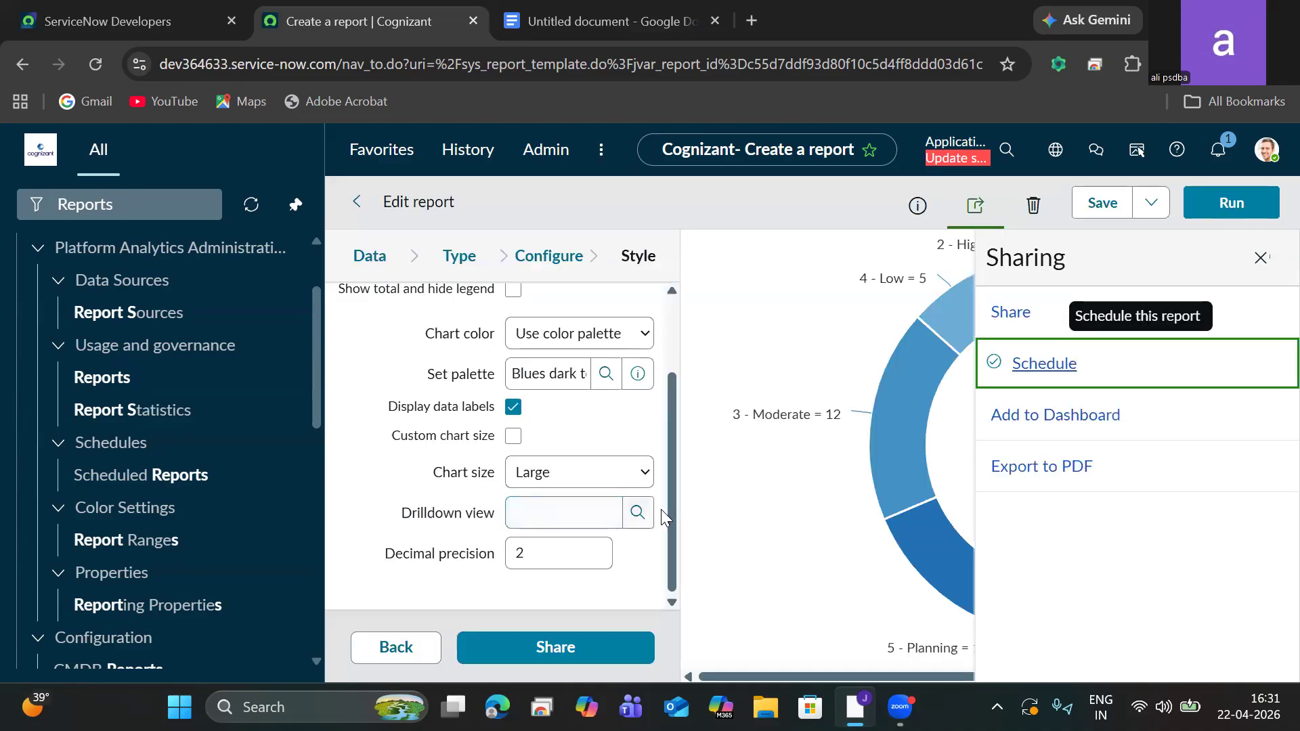
Reopen the email scheduling form to view its related dashboard, and return to the report without submitting another schedule
click(1040, 372)
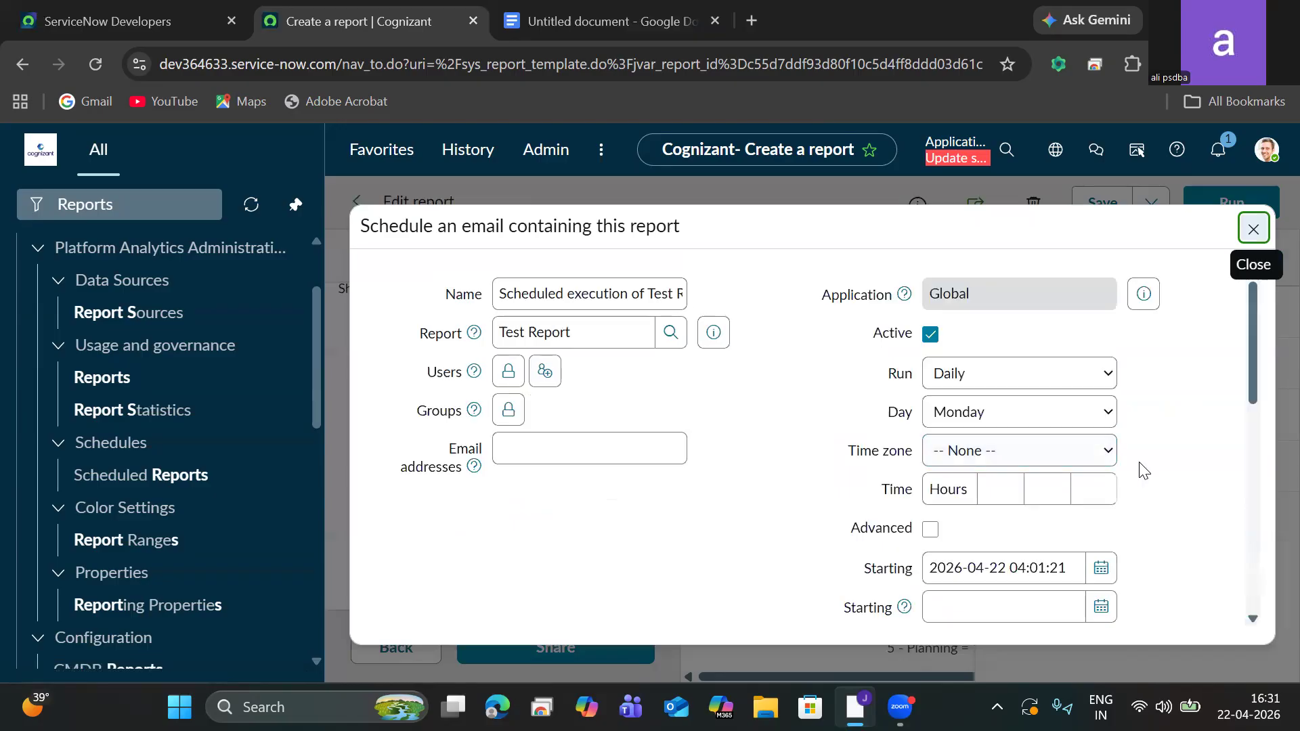
drag(1252, 365, 1235, 643)
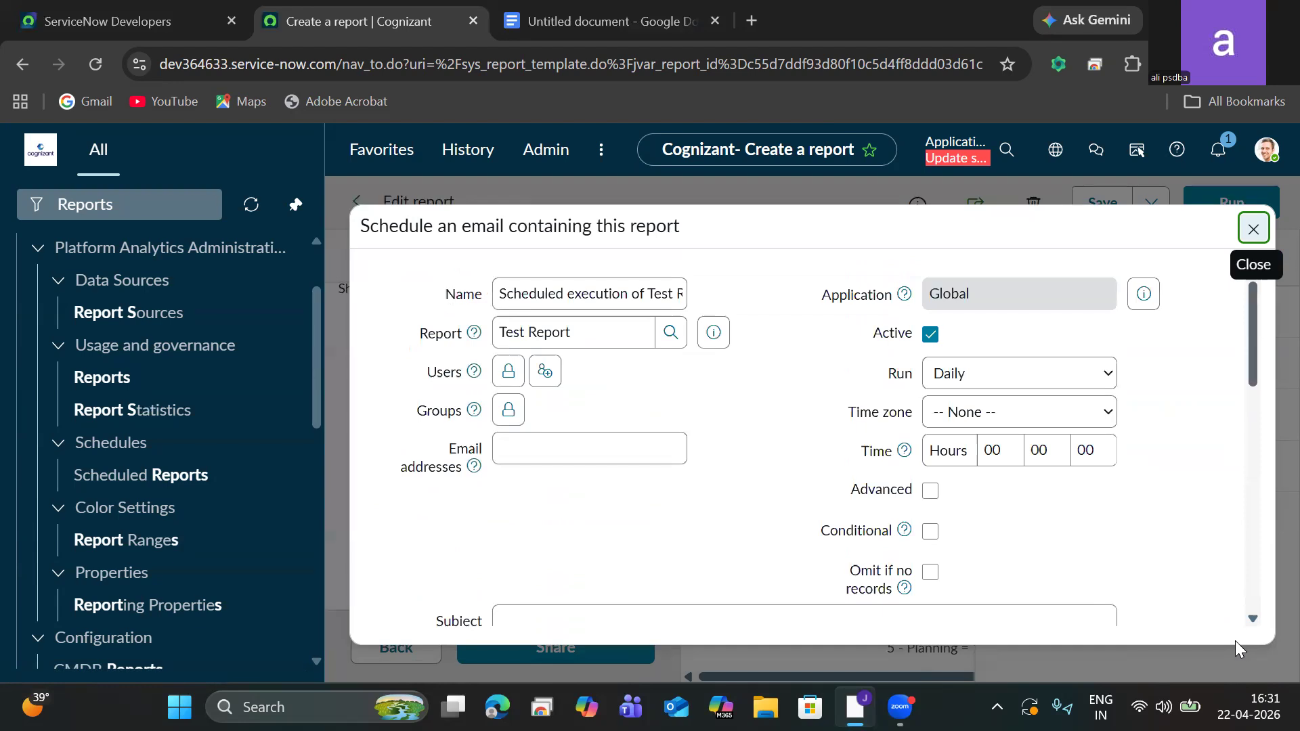
drag(1254, 365, 1251, 596)
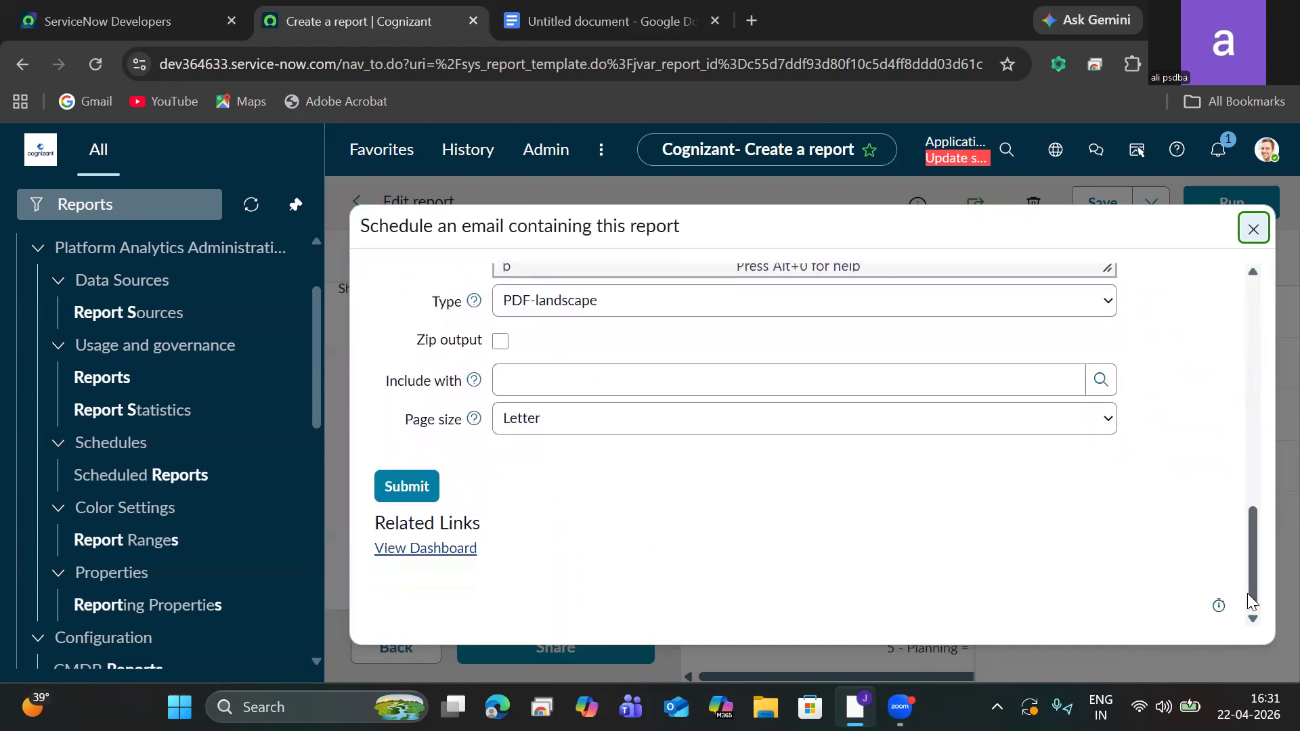
click(426, 548)
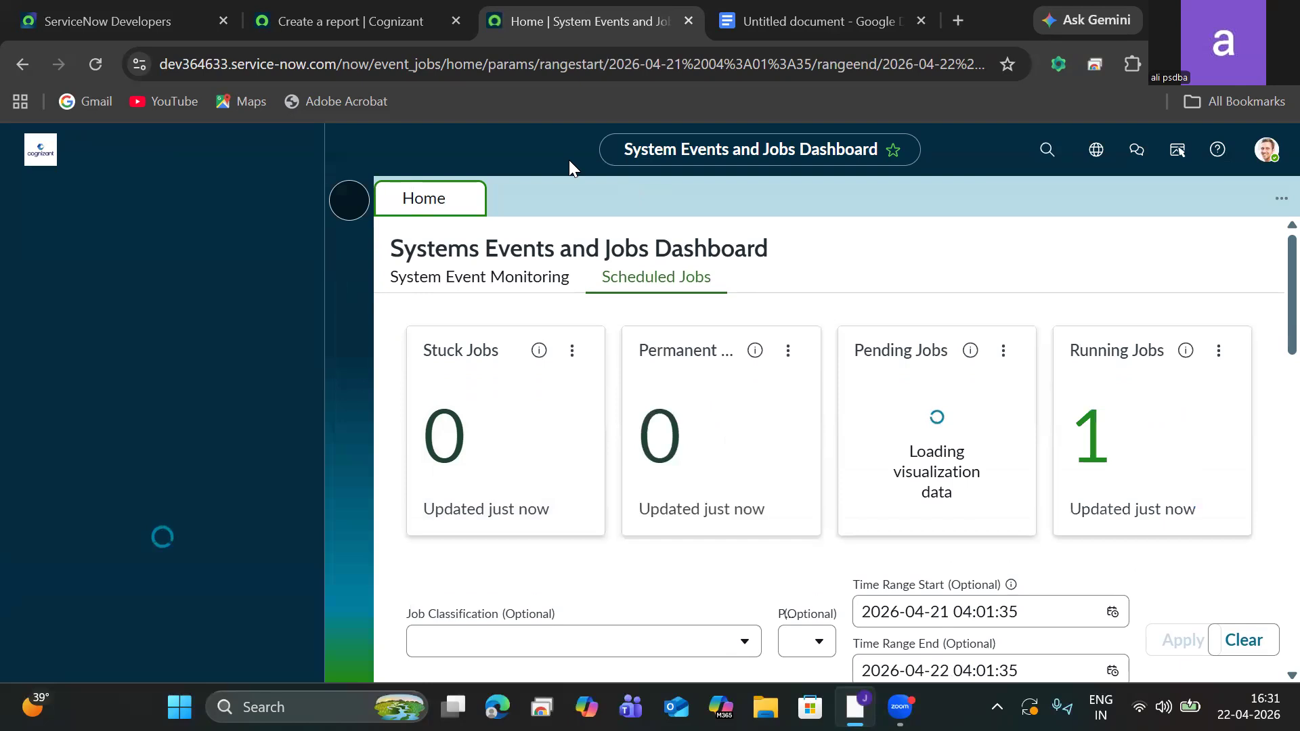
click(392, 30)
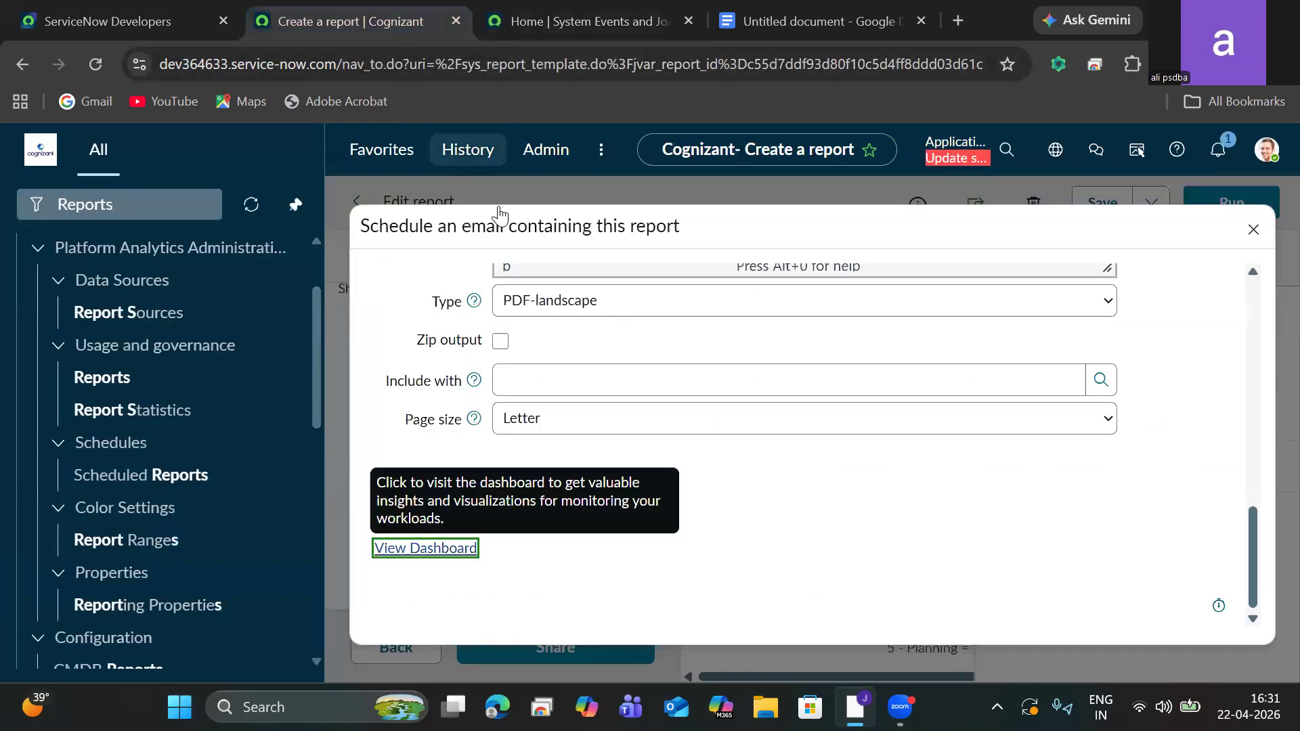
click(1249, 235)
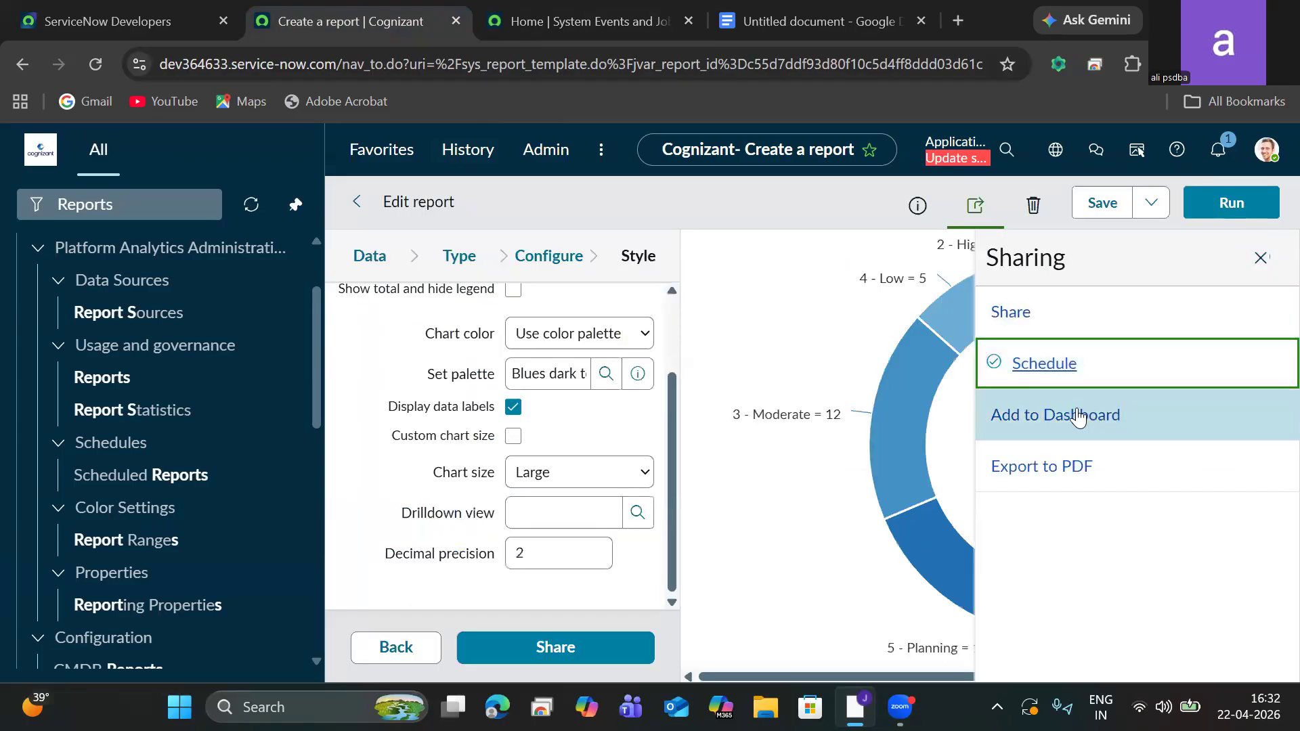
Export the report to PDF with Portrait orientation and Generate now delivery, and download the file
click(1046, 474)
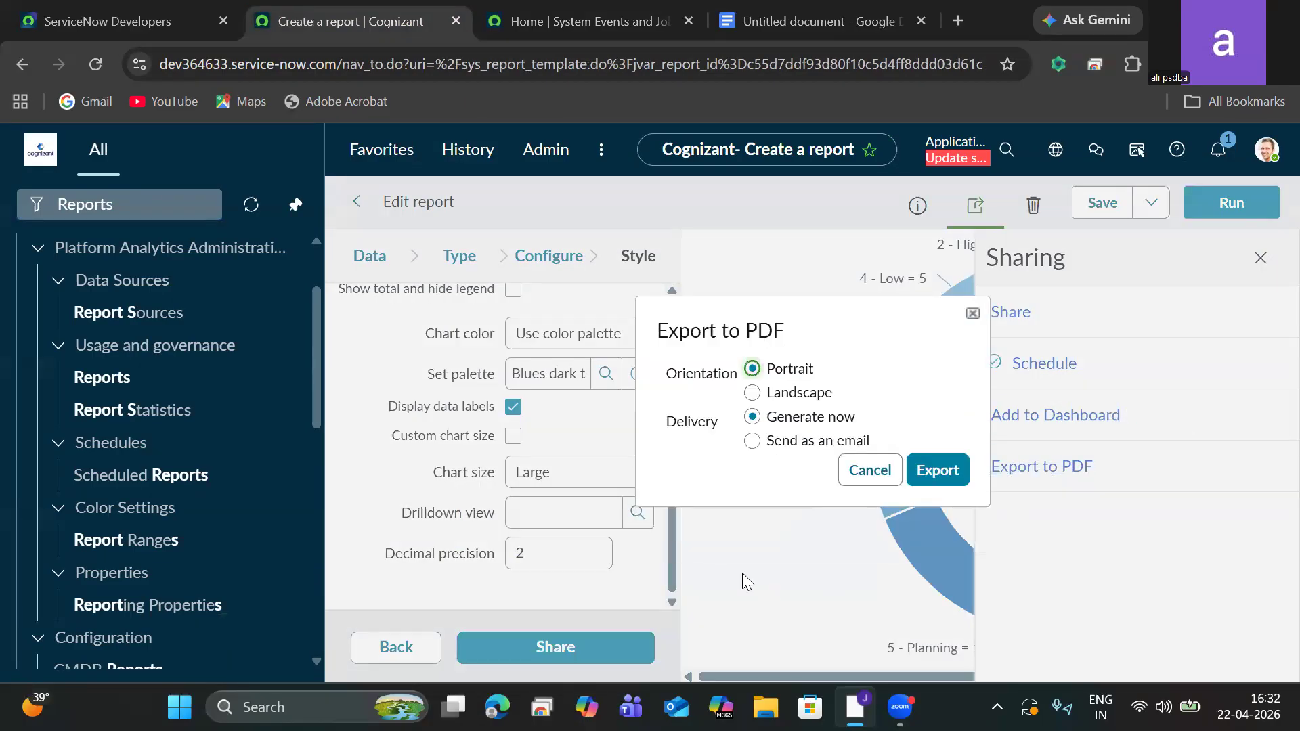
click(934, 472)
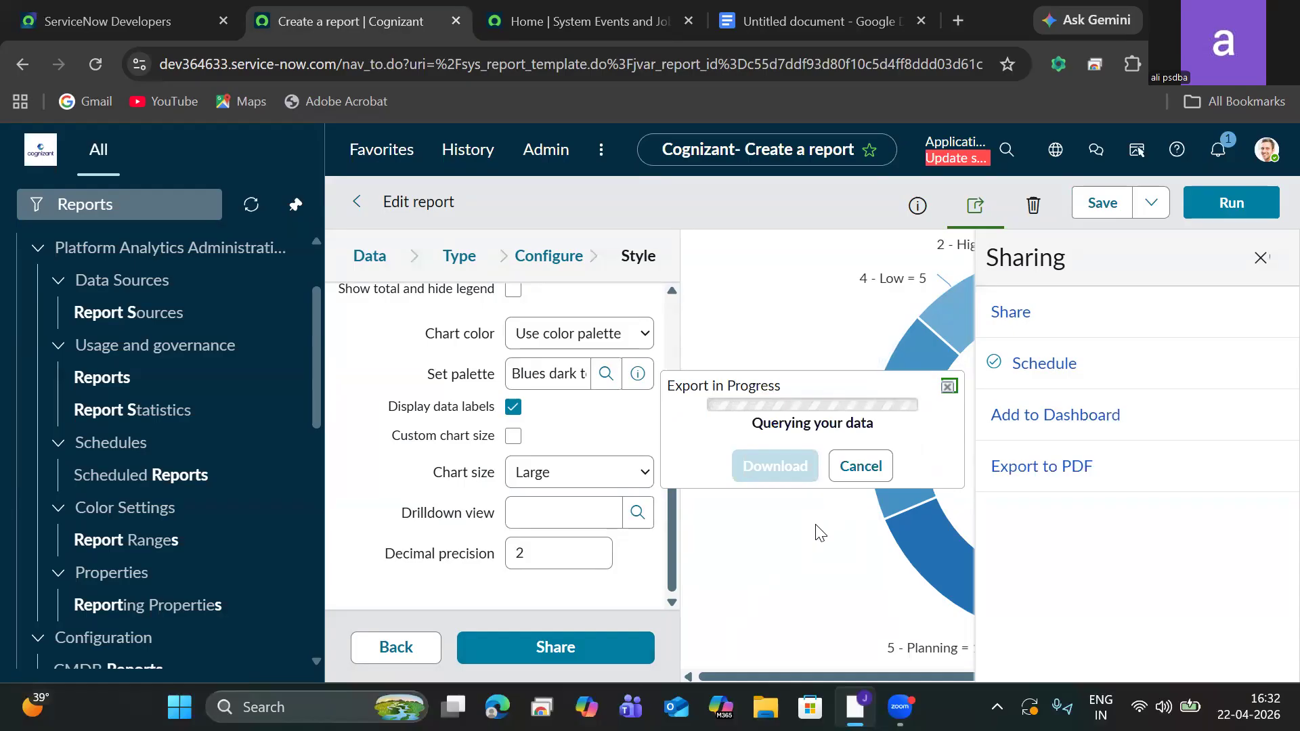
click(778, 462)
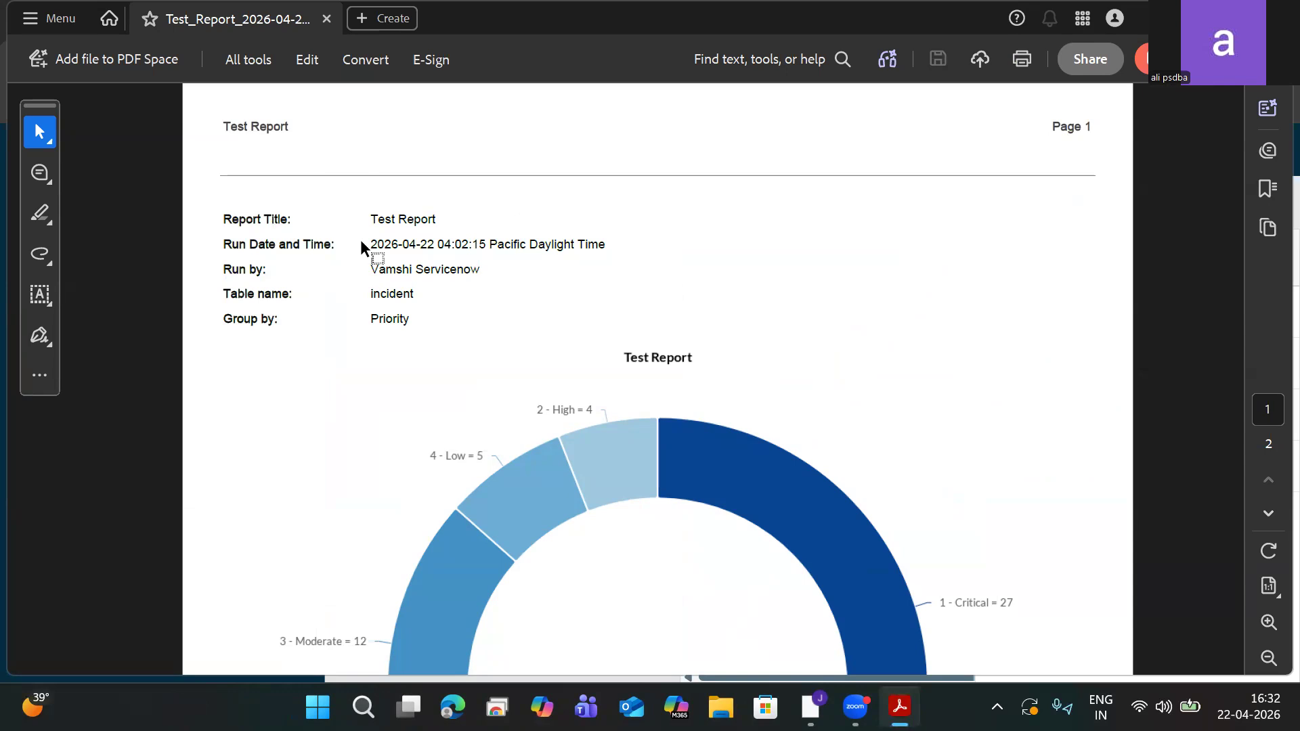
Examine the report details, donut chart and priority table in the exported PDF, and close the PDF viewer
drag(440, 220, 353, 219)
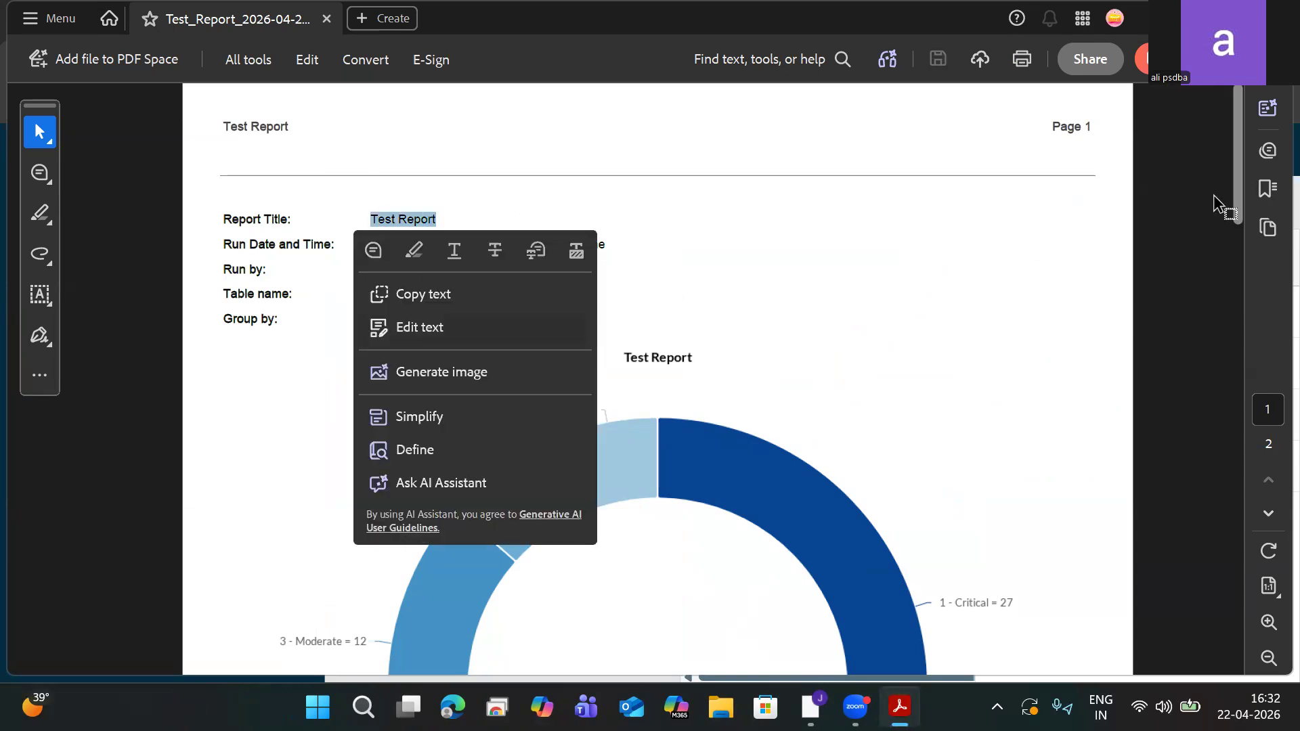
click(1234, 193)
drag(482, 269, 370, 270)
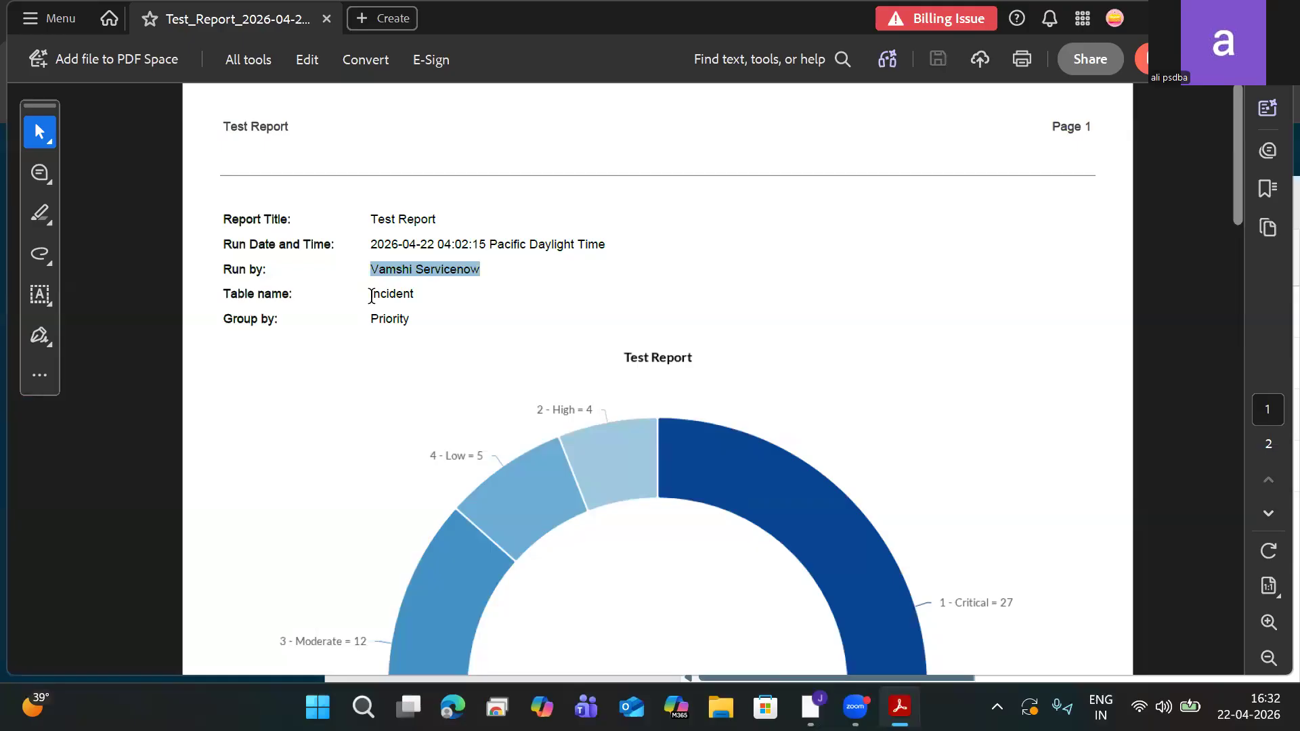
drag(370, 293, 444, 298)
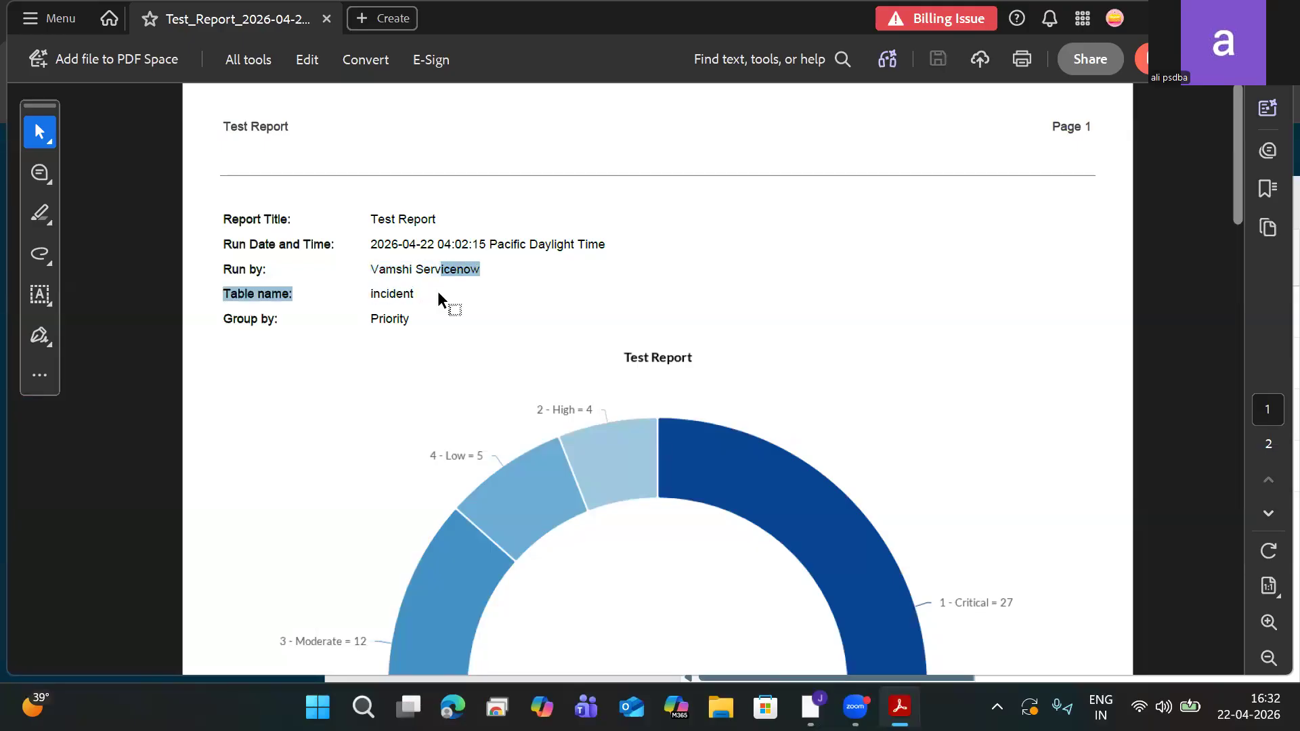
click(358, 316)
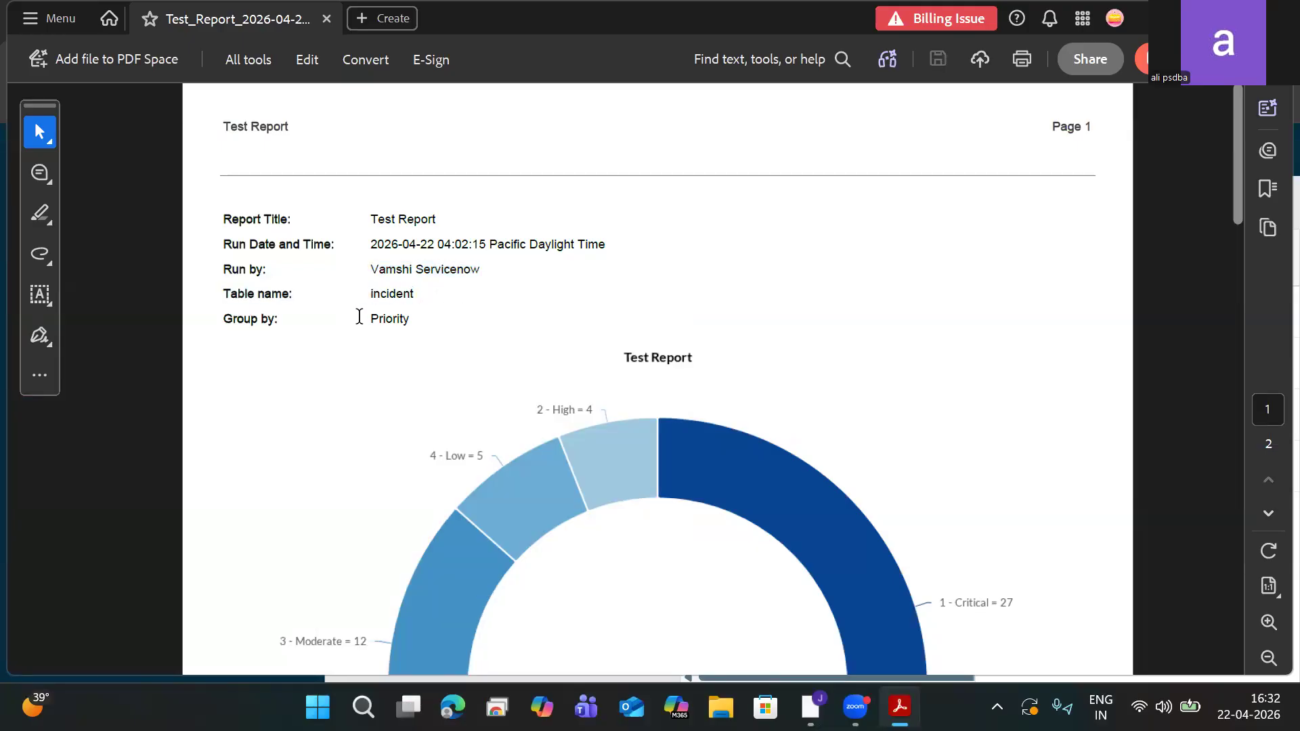
drag(376, 318, 429, 319)
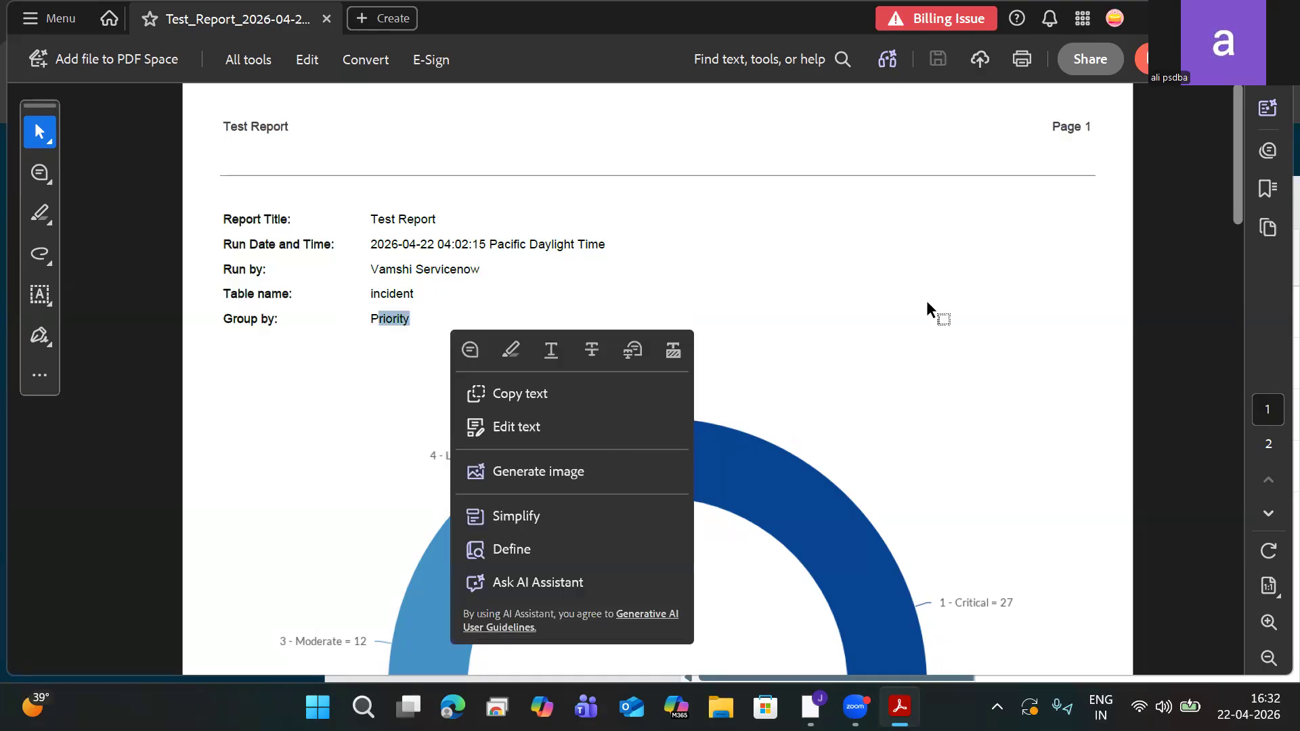
drag(1242, 199, 1243, 266)
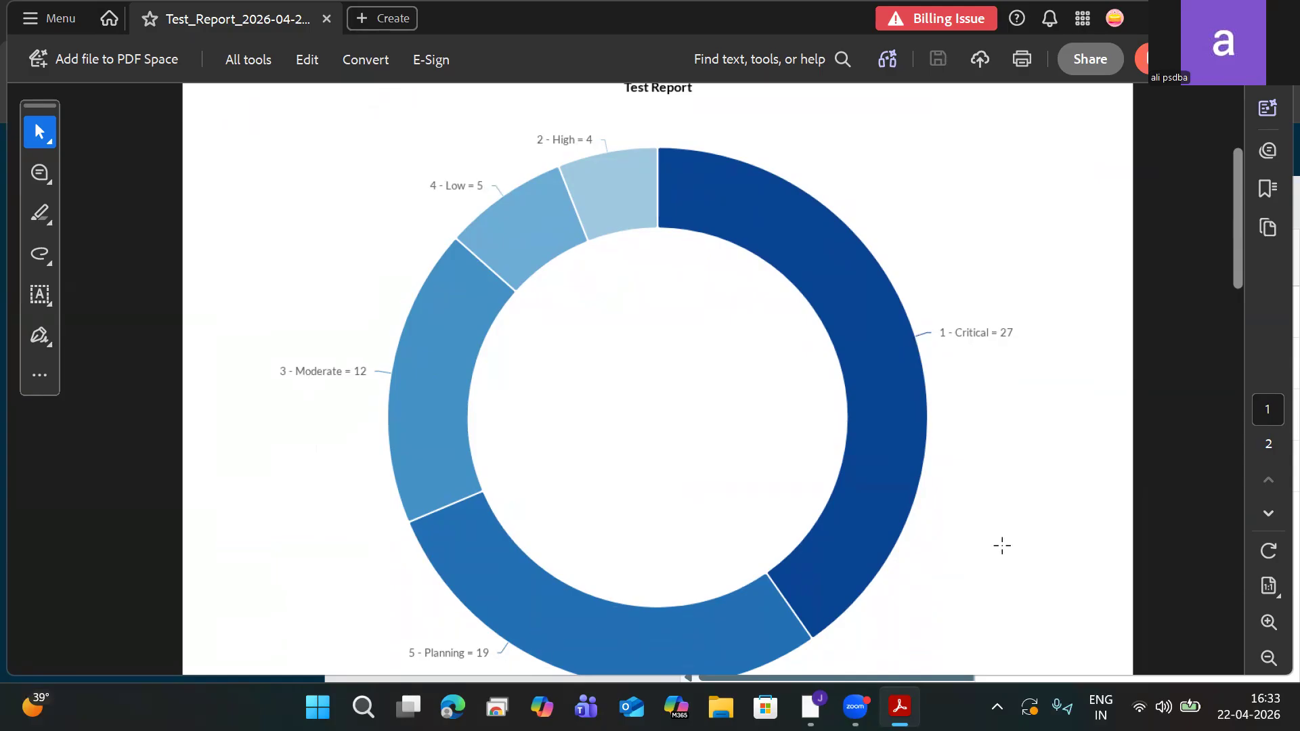
drag(1233, 284, 1238, 373)
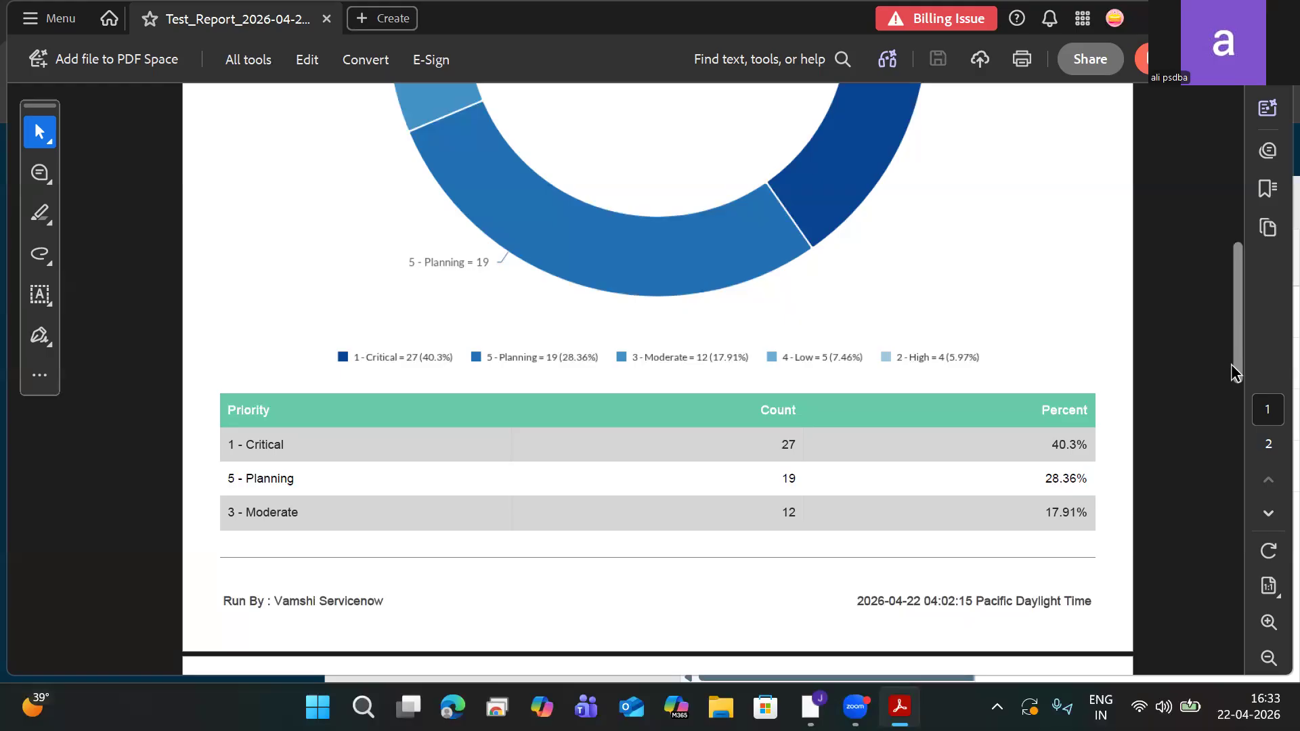
drag(1234, 371, 1224, 237)
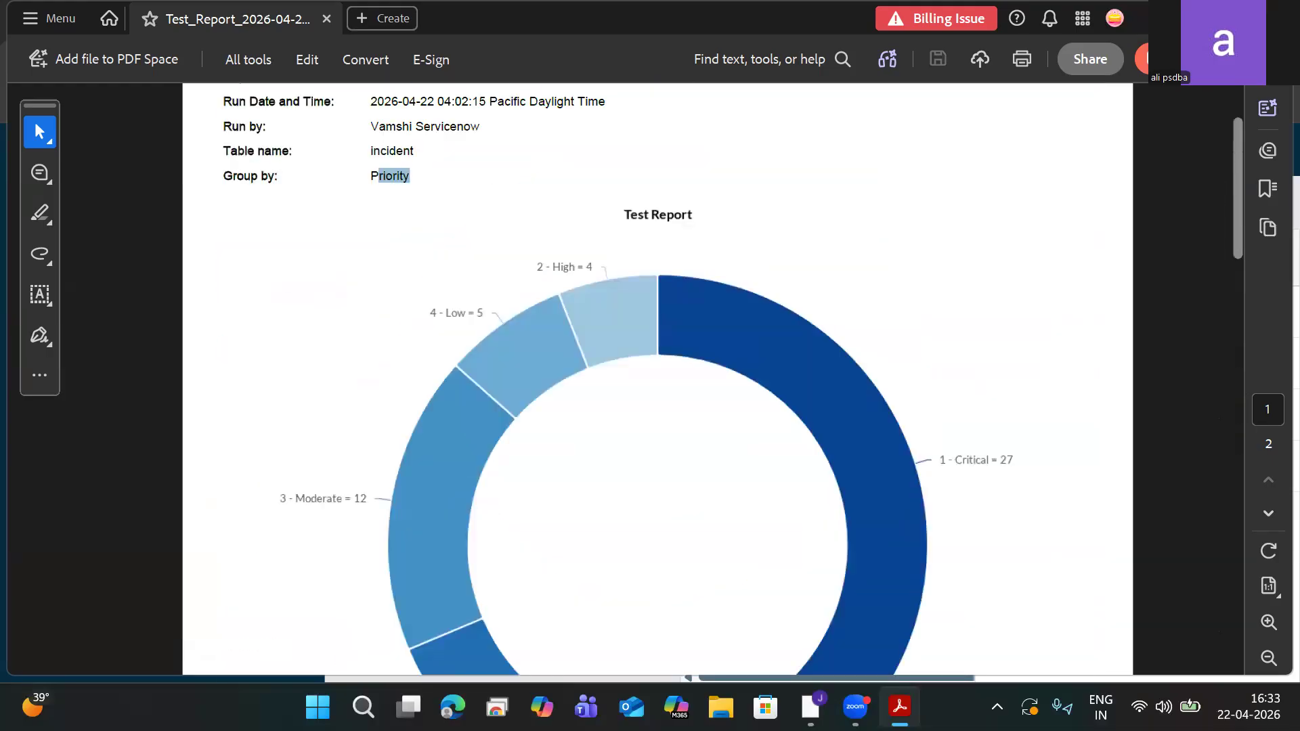
click(1270, 17)
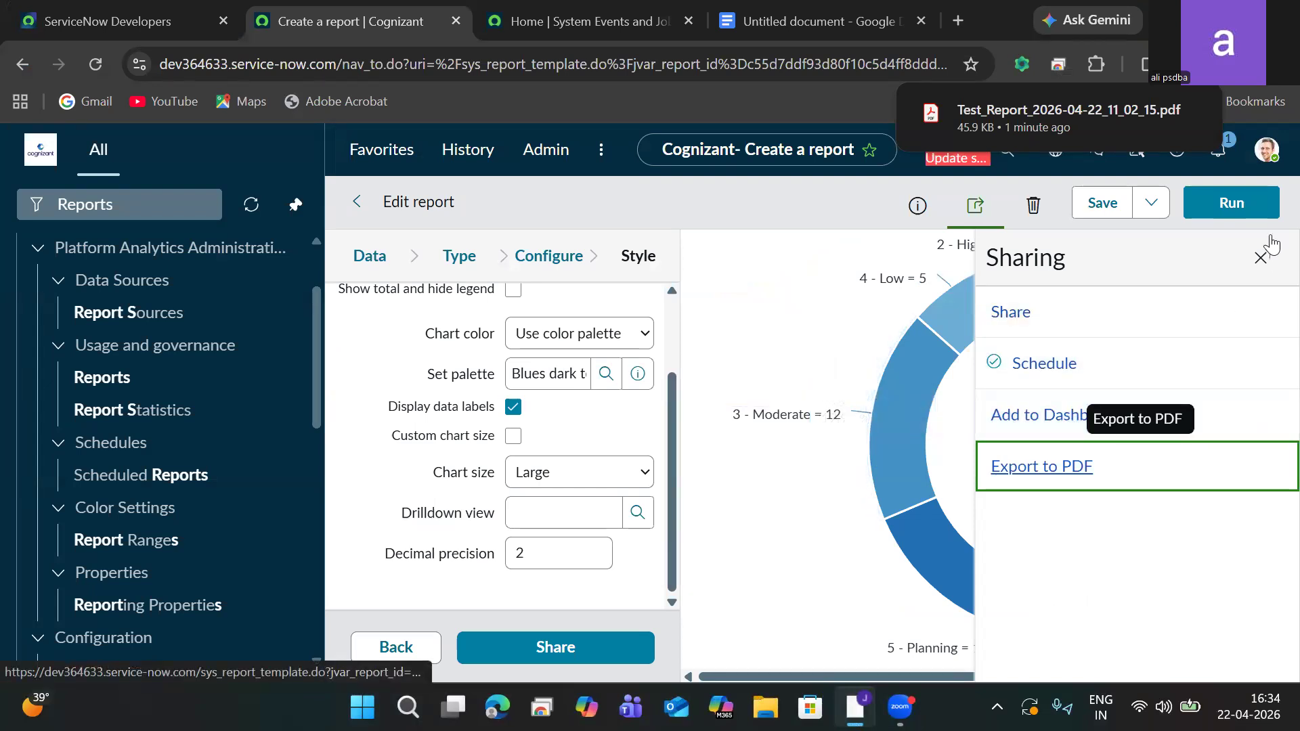
Close the sharing options, open the list of all reports, and sort it by Updated in descending order
click(1263, 262)
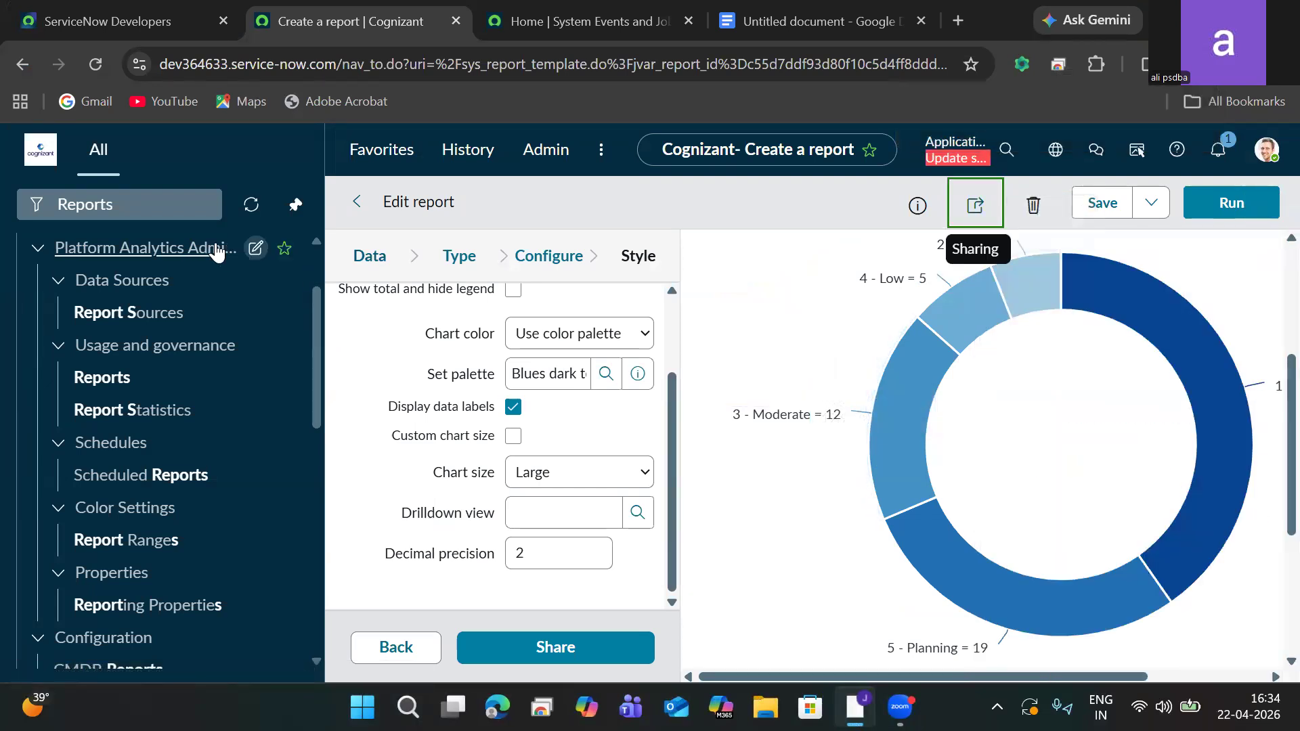
click(92, 382)
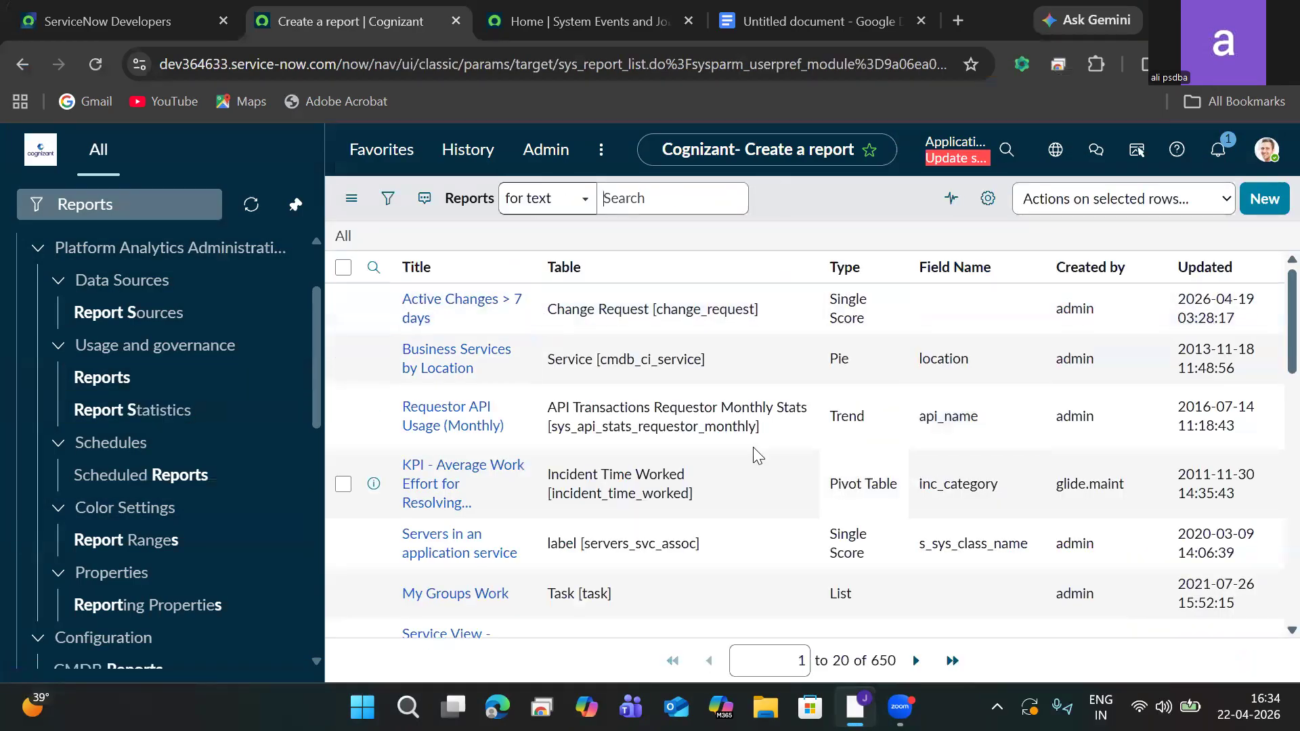
click(1263, 269)
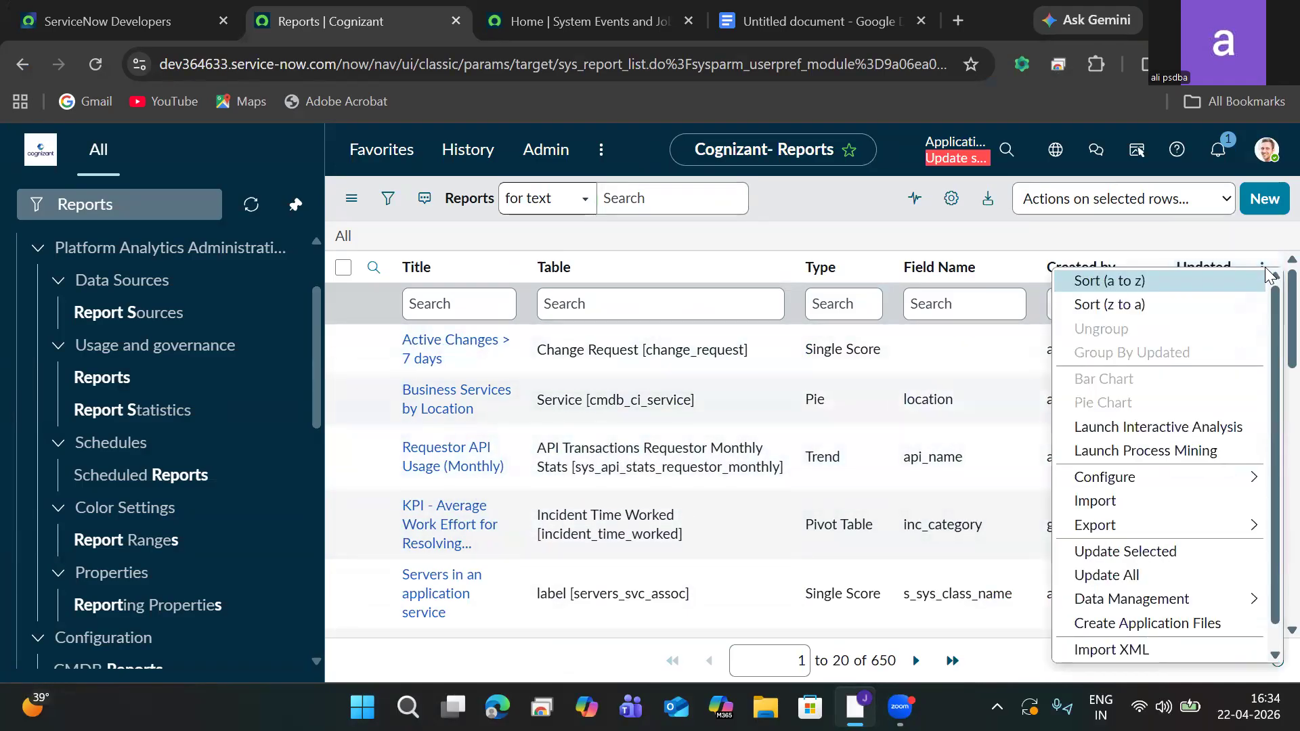
click(1162, 310)
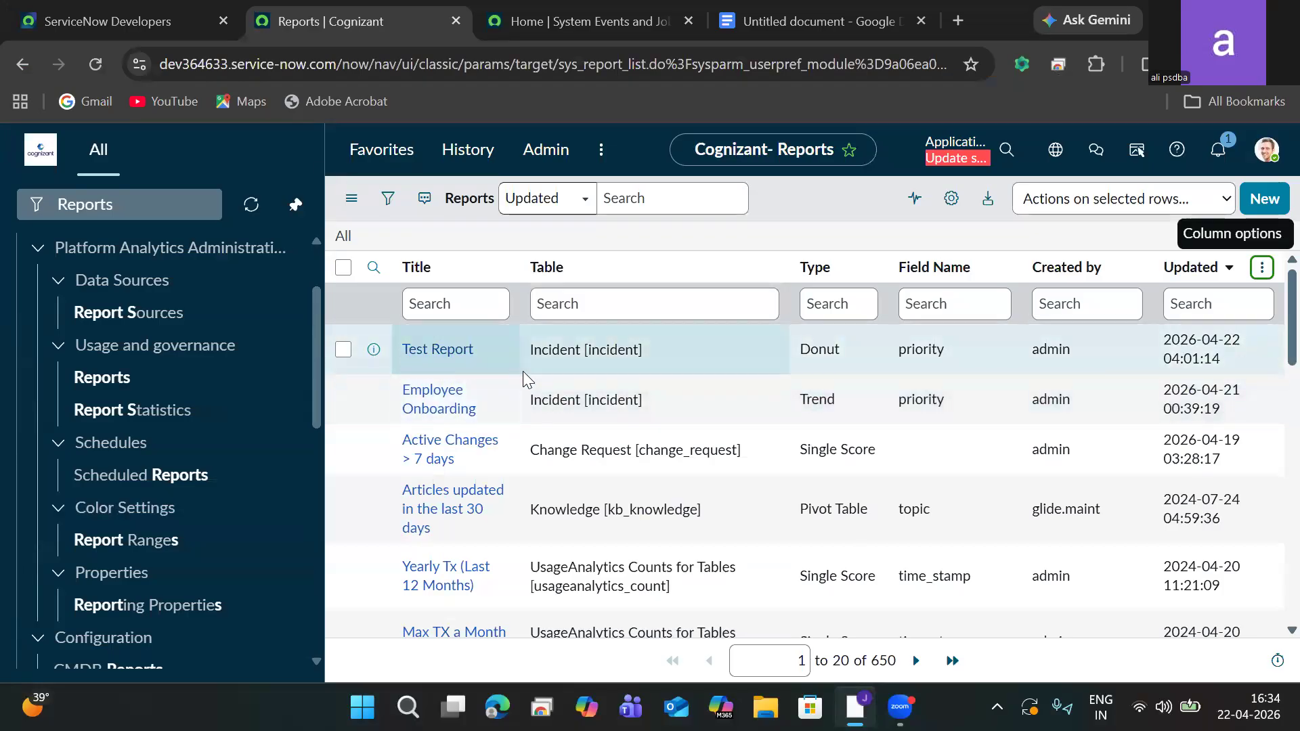
Start a new report and enter Report Data Source as the report name
click(1263, 199)
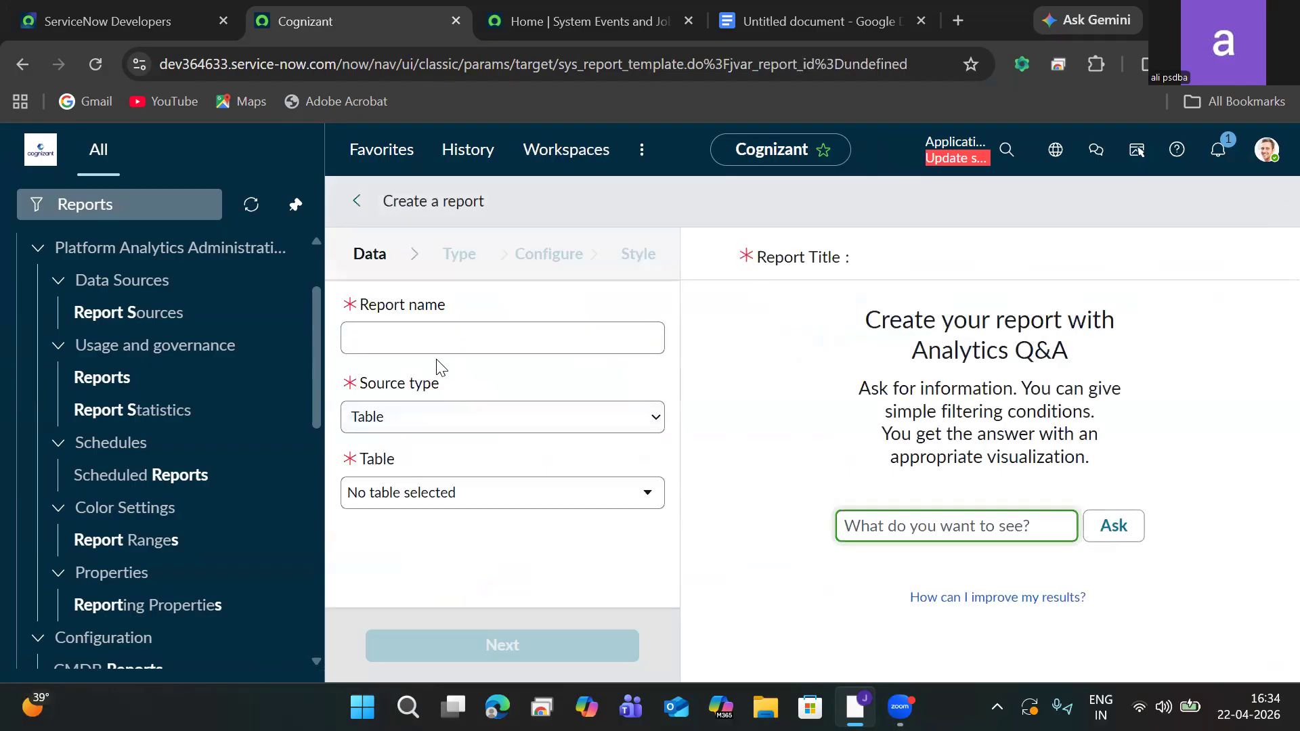
text(Report)
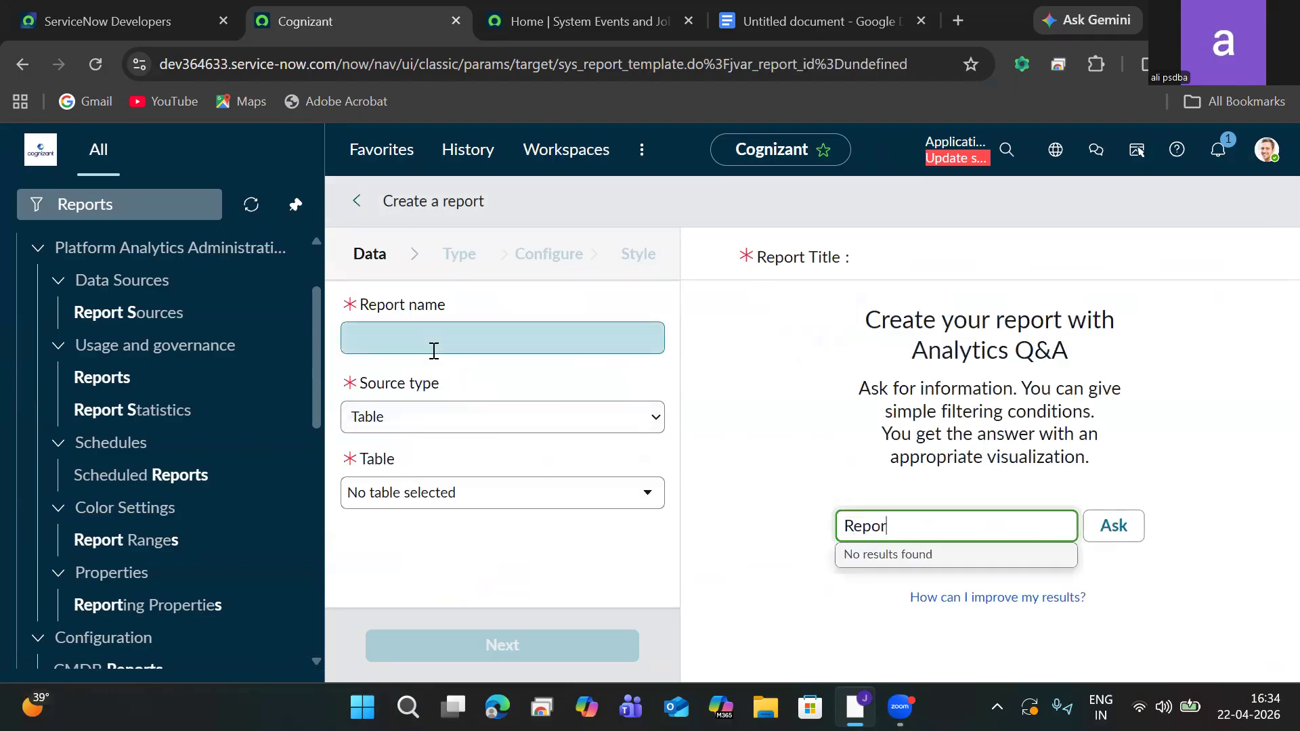
key(BackSpace)
key(BackSpace)
key(BackSpace)
key(BackSpace)
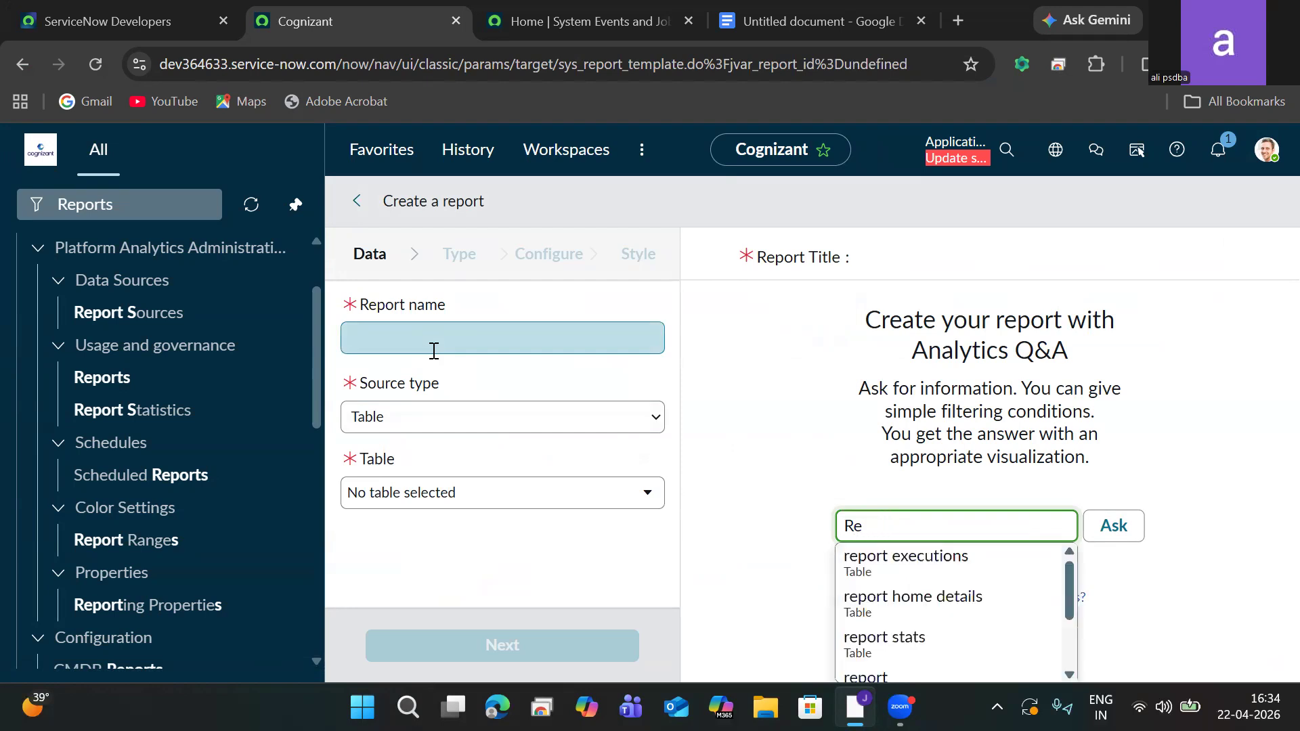
click(387, 331)
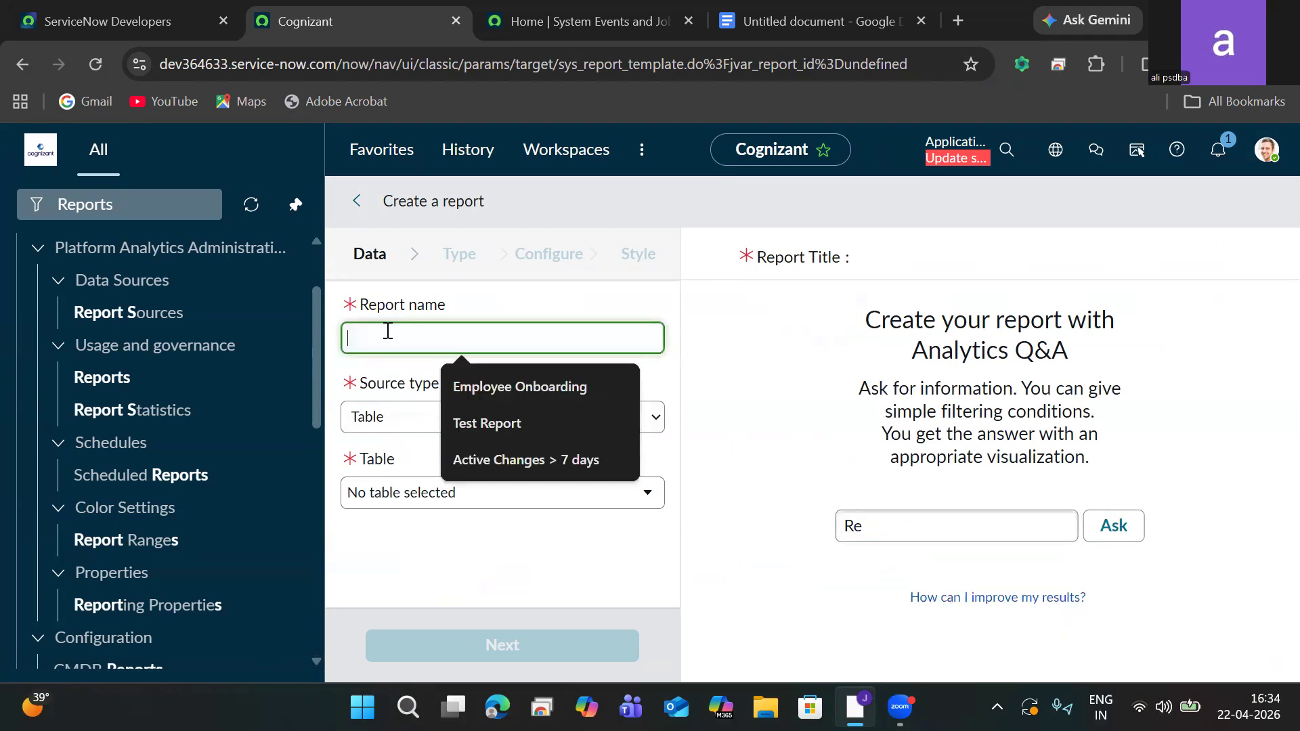
text(Repo)
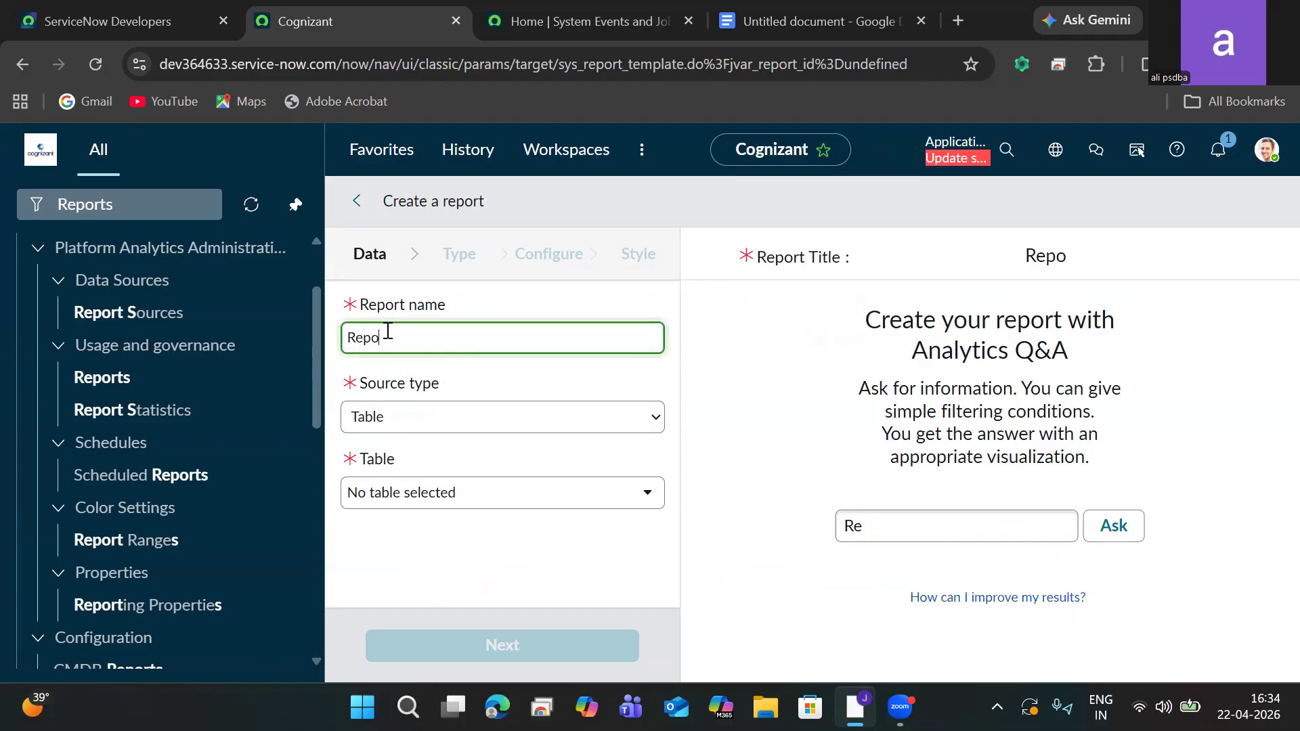
text(rt Data Source)
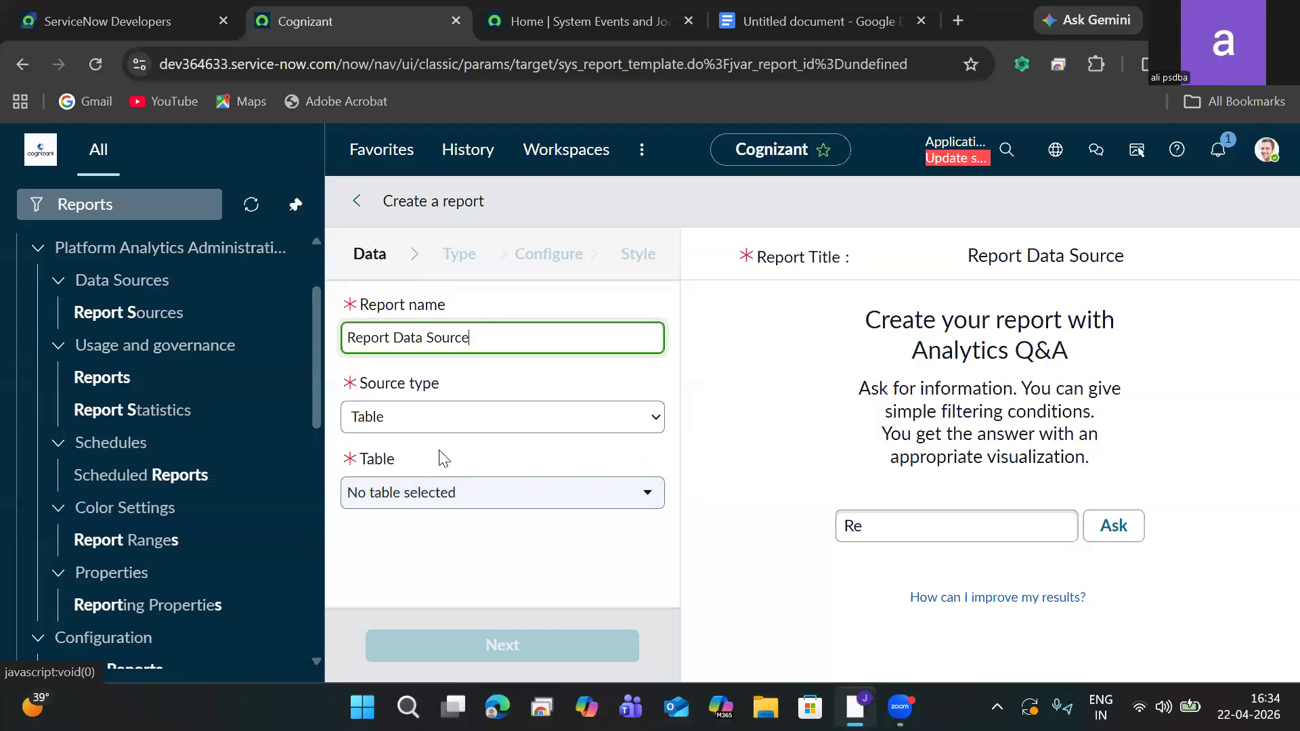
Set the report's source type to Data source and search the available data sources for incident without selecting one
click(417, 431)
click(421, 444)
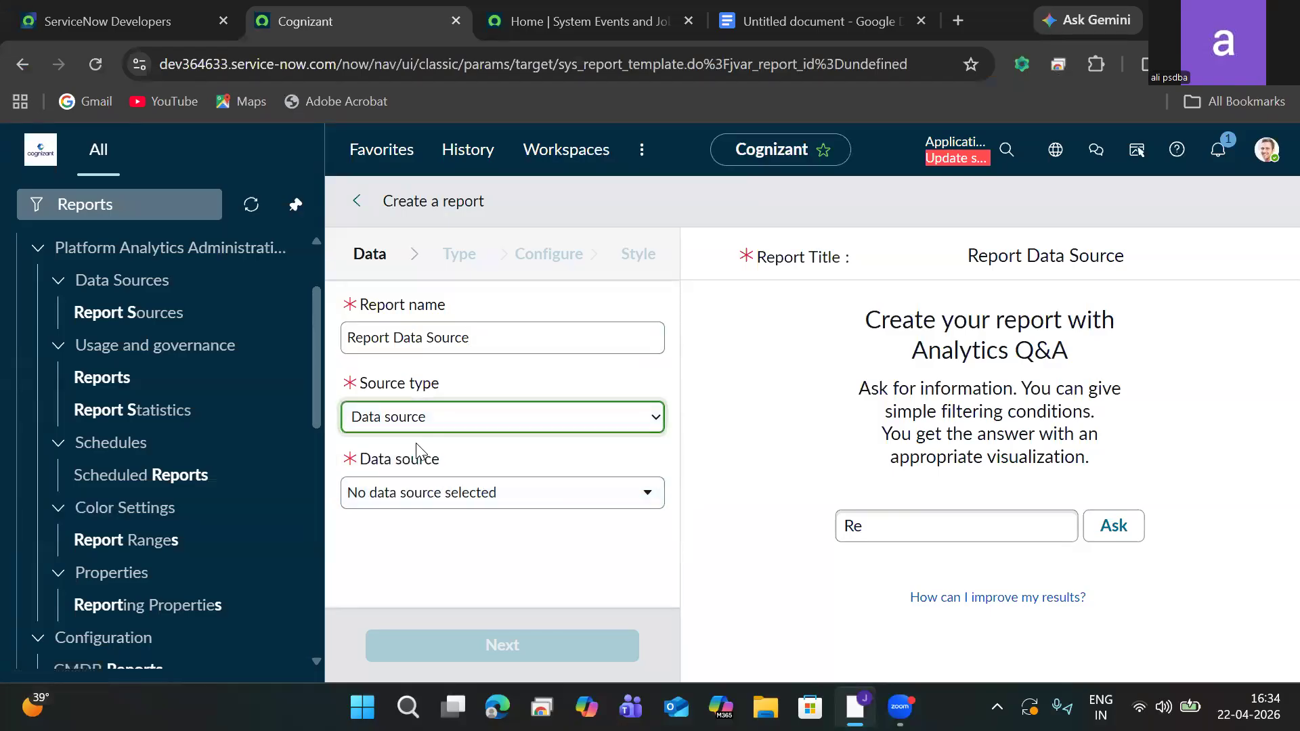
click(576, 501)
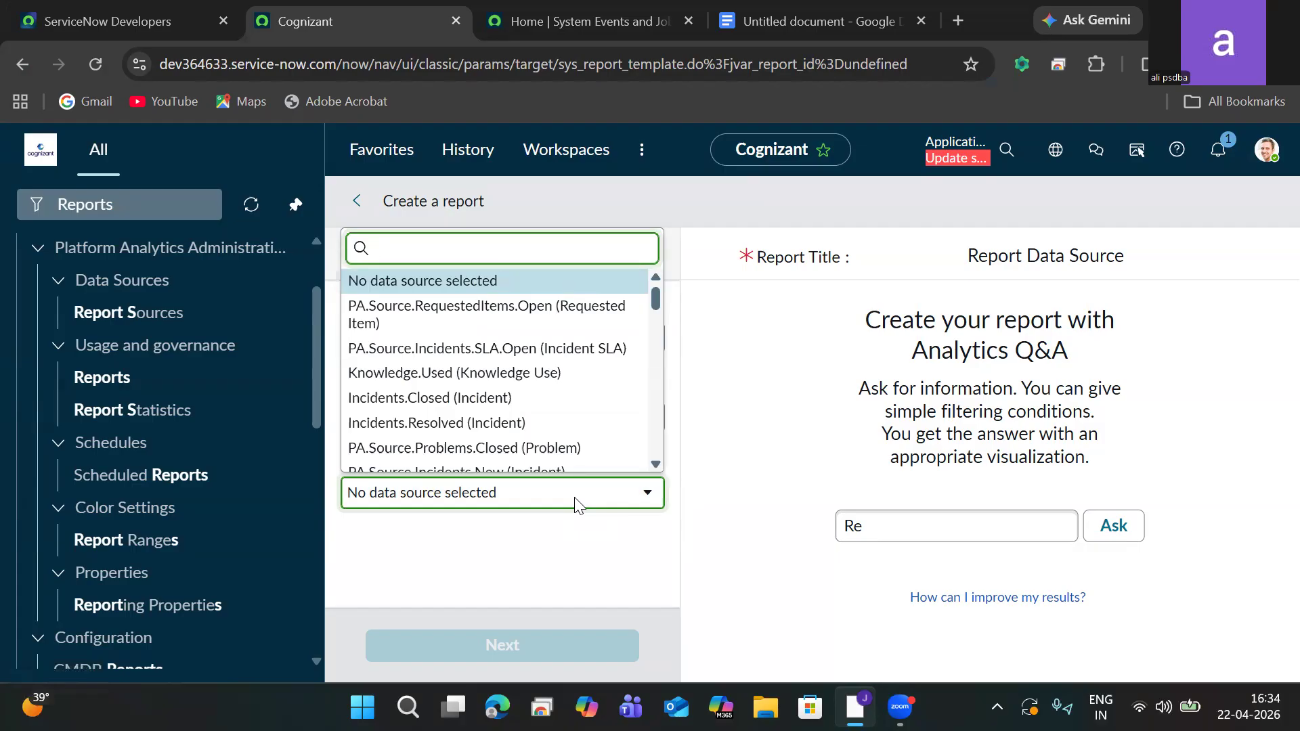
text(incident)
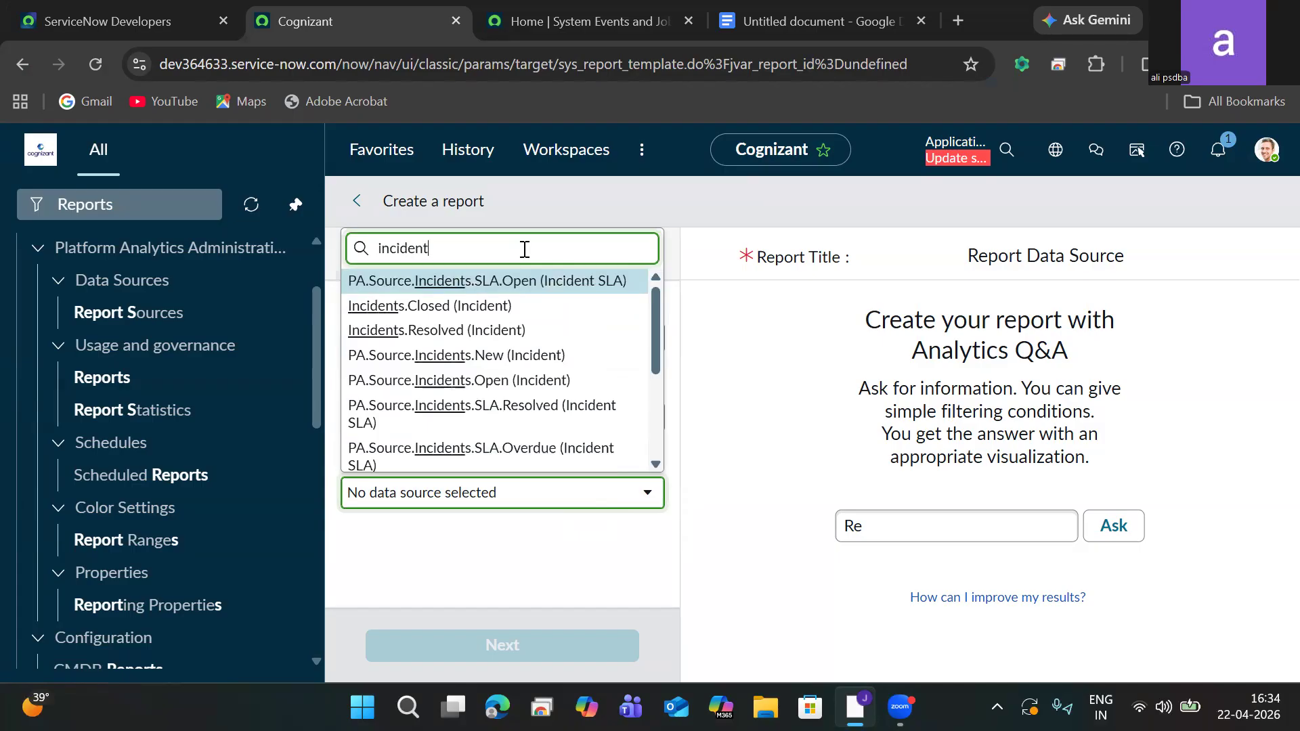
click(507, 572)
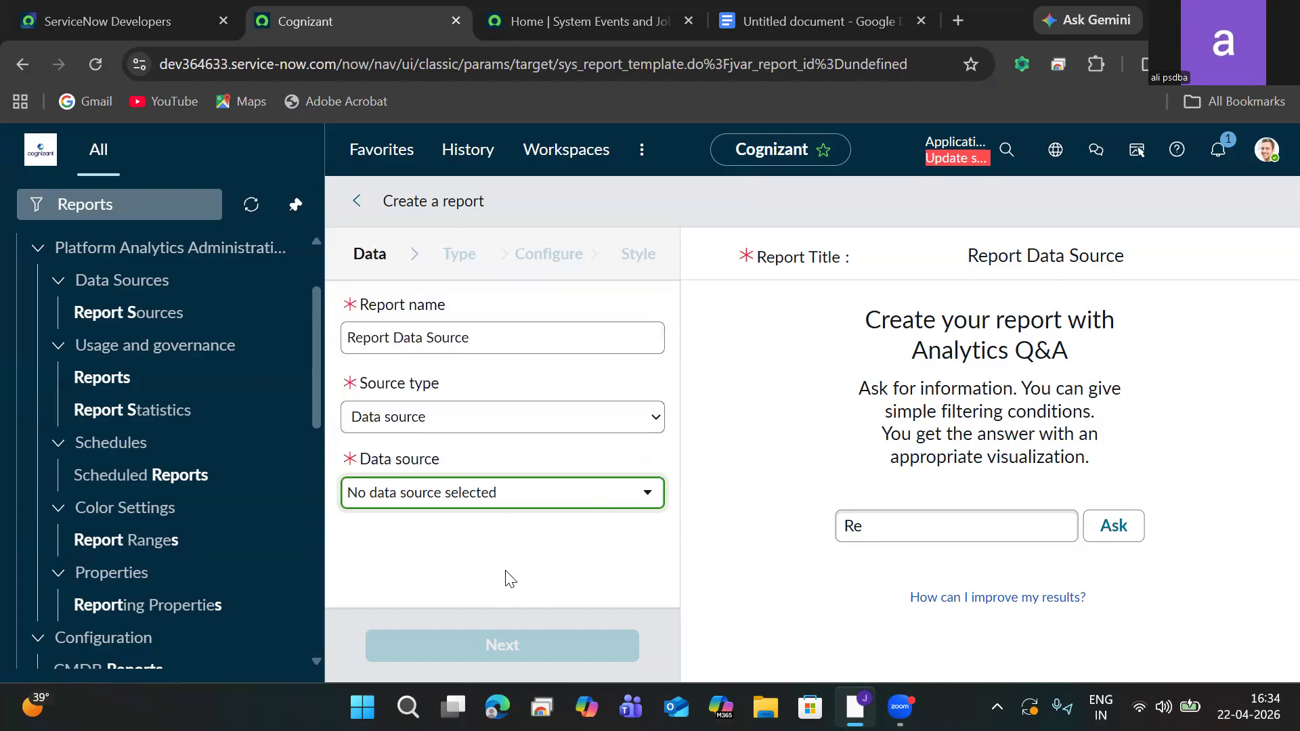
click(657, 419)
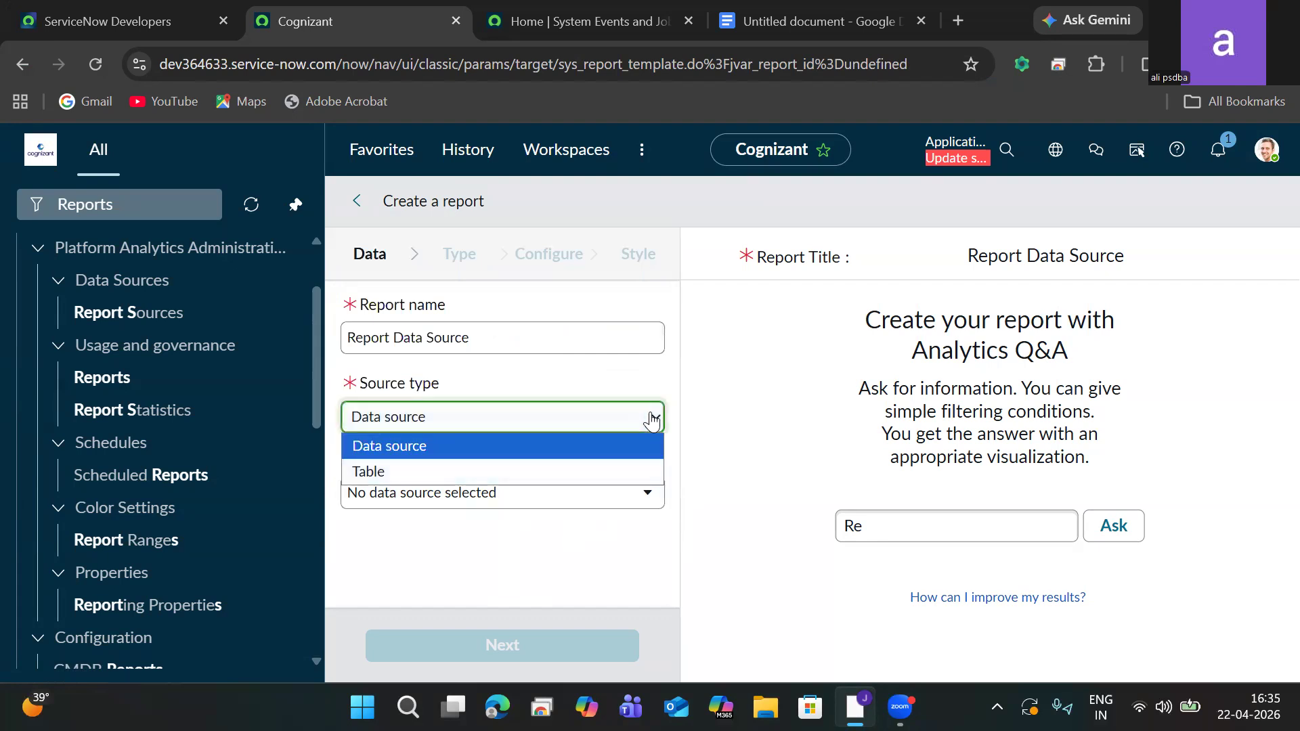
Search the application navigator for modules matching Data sou
click(152, 200)
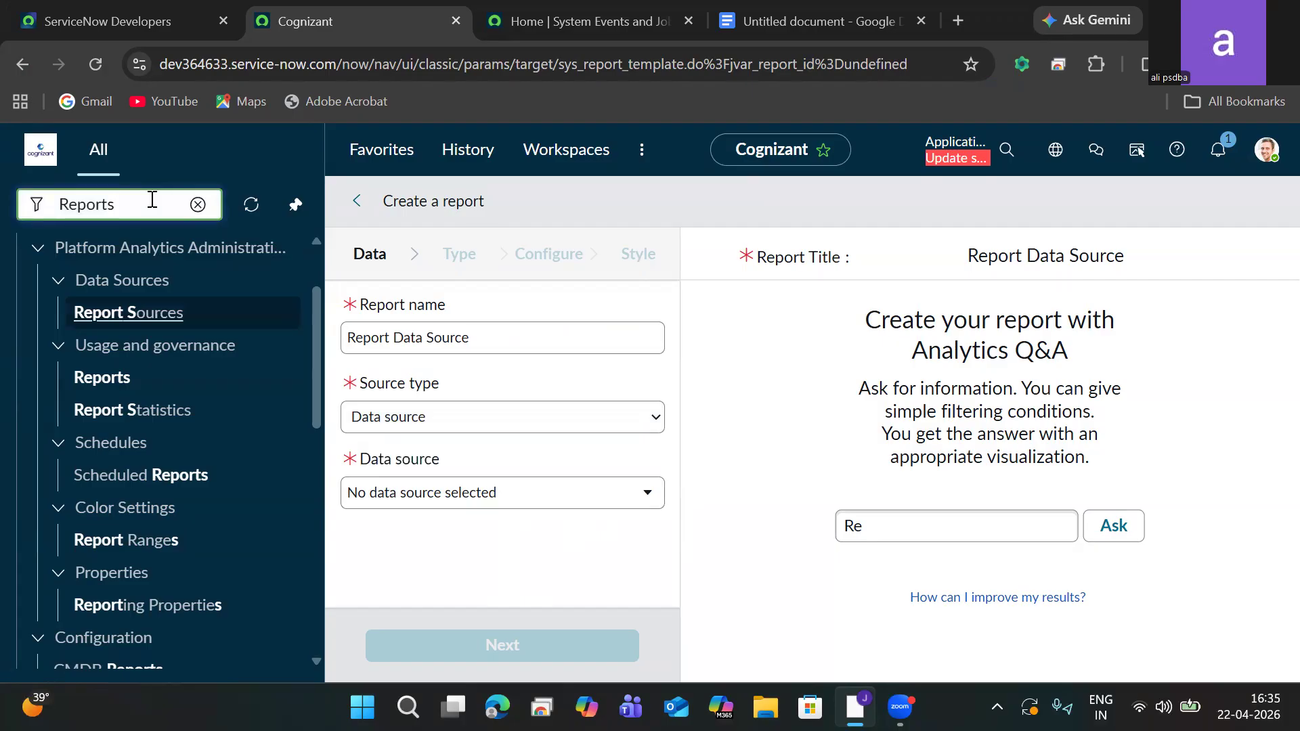
key(ctrl+a)
key(BackSpace)
text(Data sou)
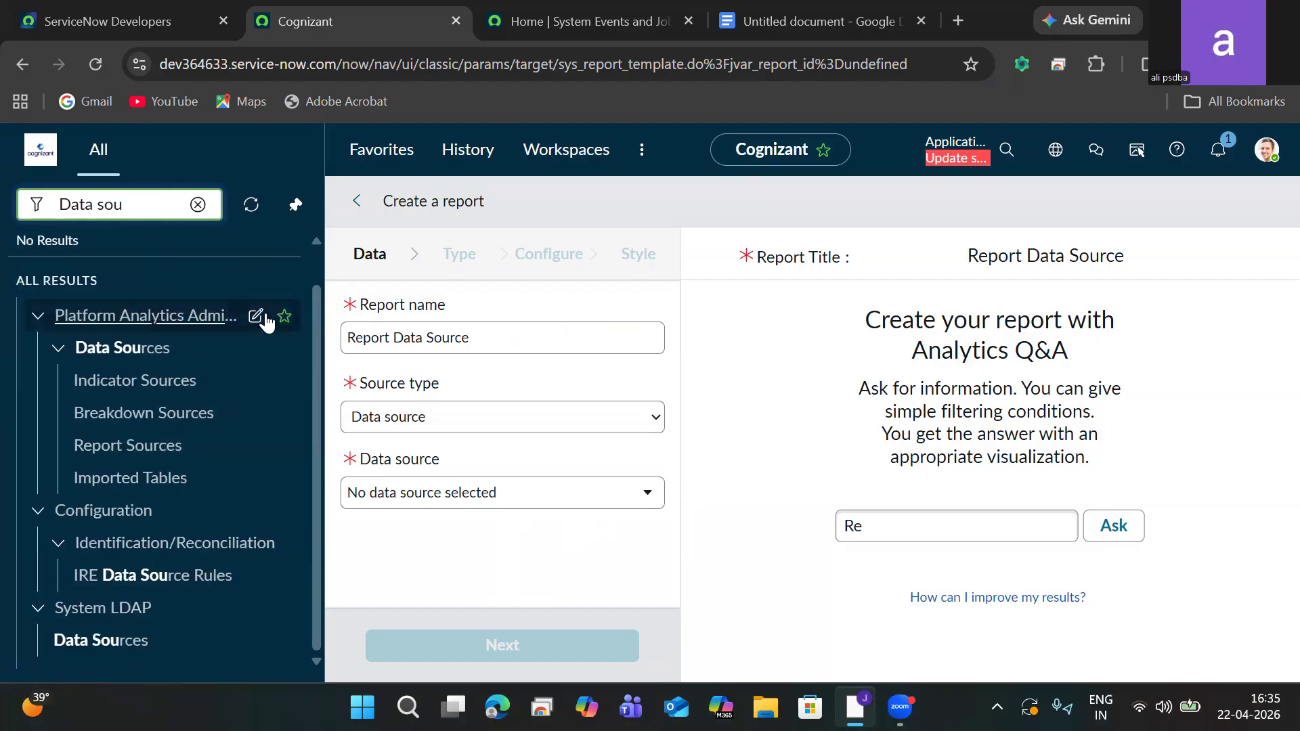
click(328, 375)
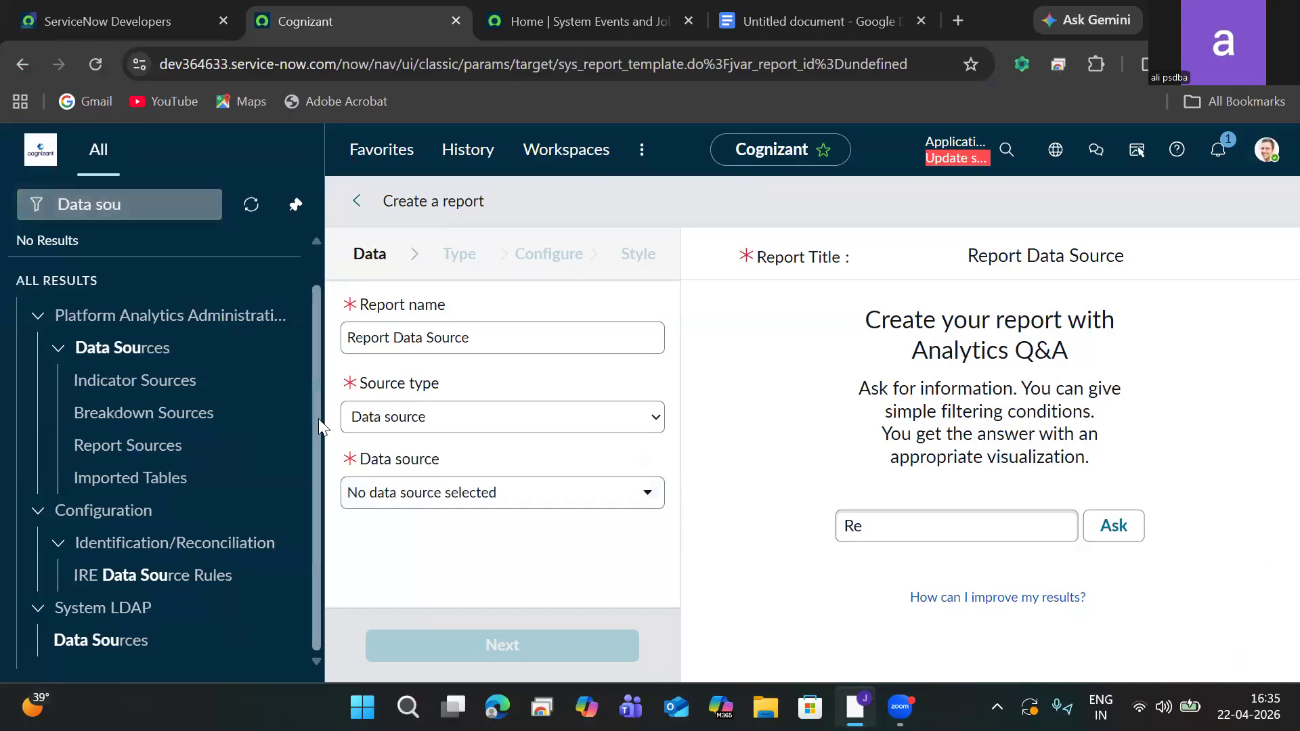
Filter the application navigator by report and open the Report Sources list under Data Sources
click(162, 204)
key(ctrl+a)
key(BackSpace)
text(repor)
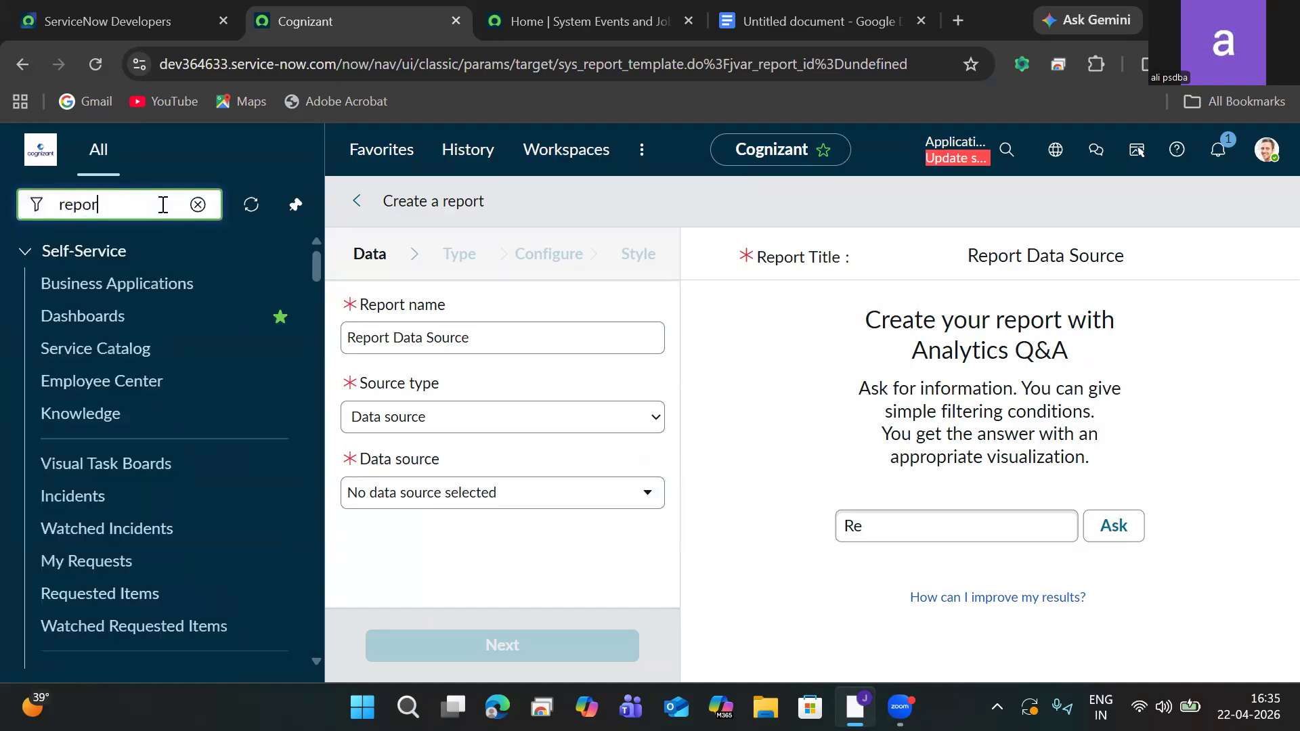
text(t)
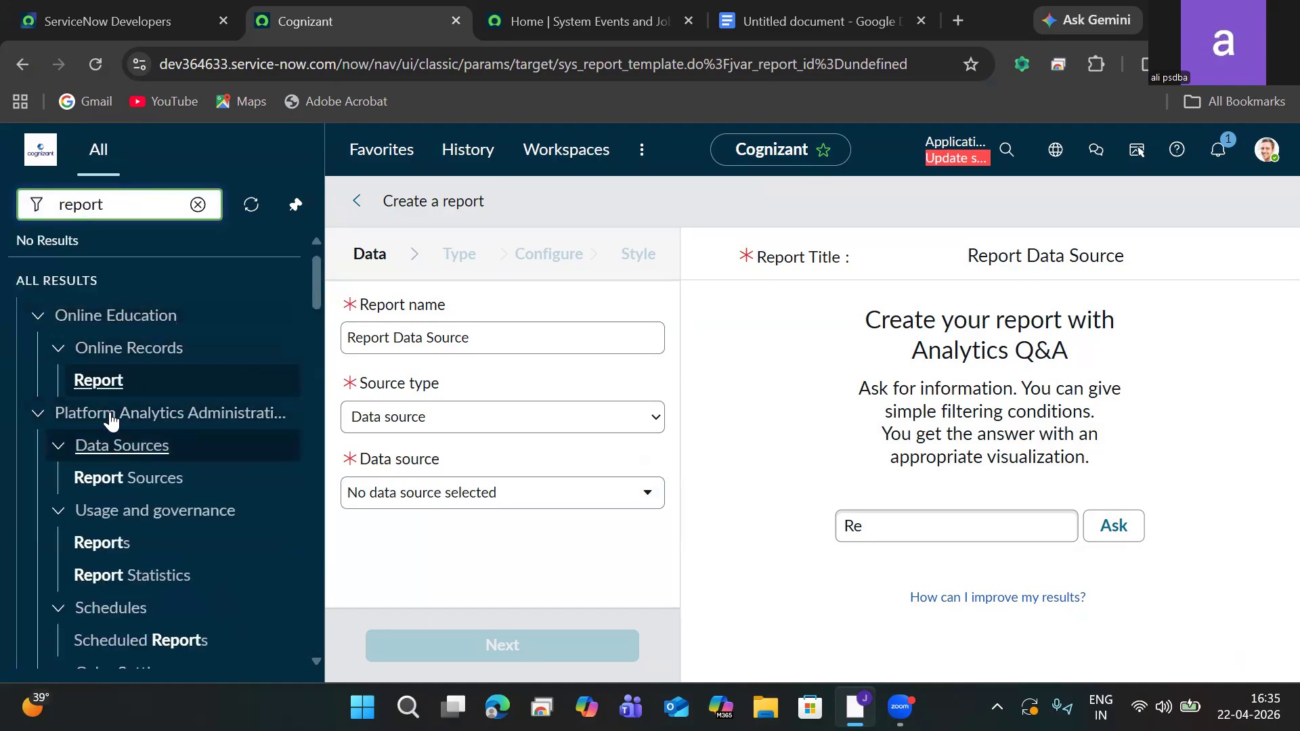
click(115, 482)
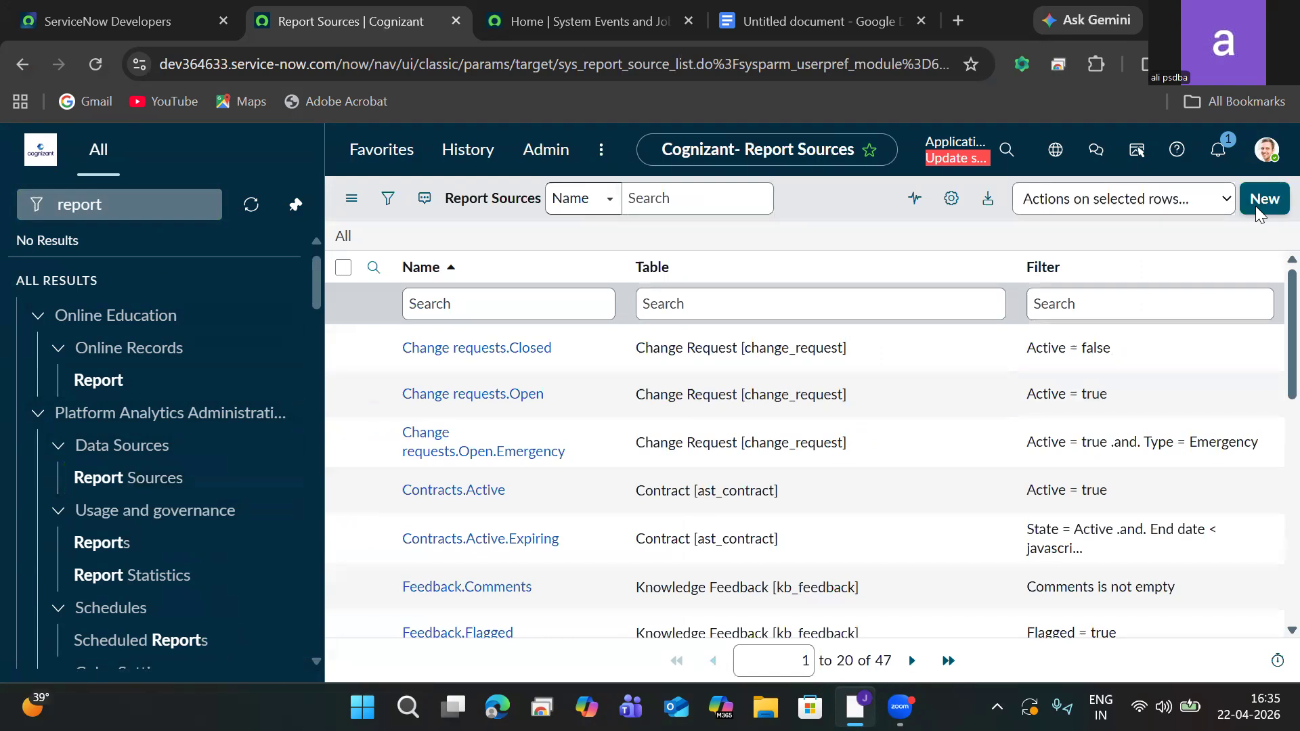
Create a new report source record and name it Incident Data Source of Priority
click(1255, 205)
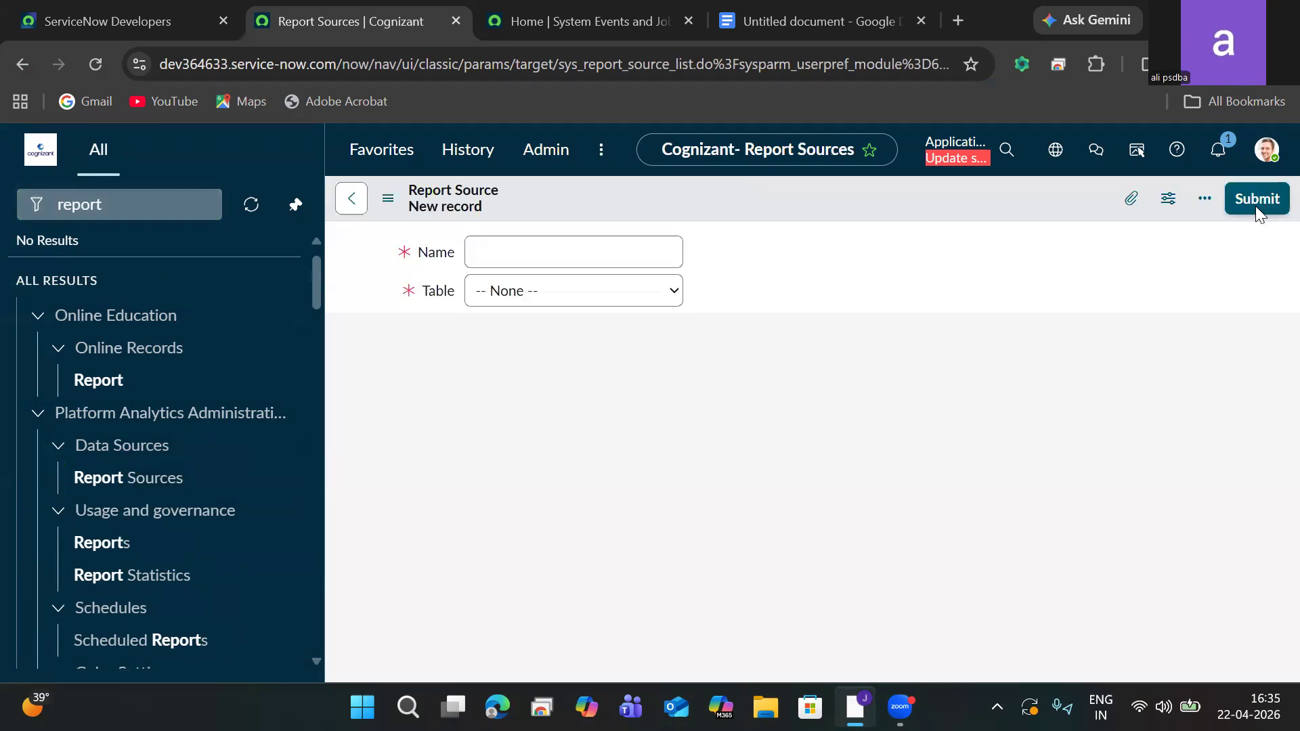
click(574, 256)
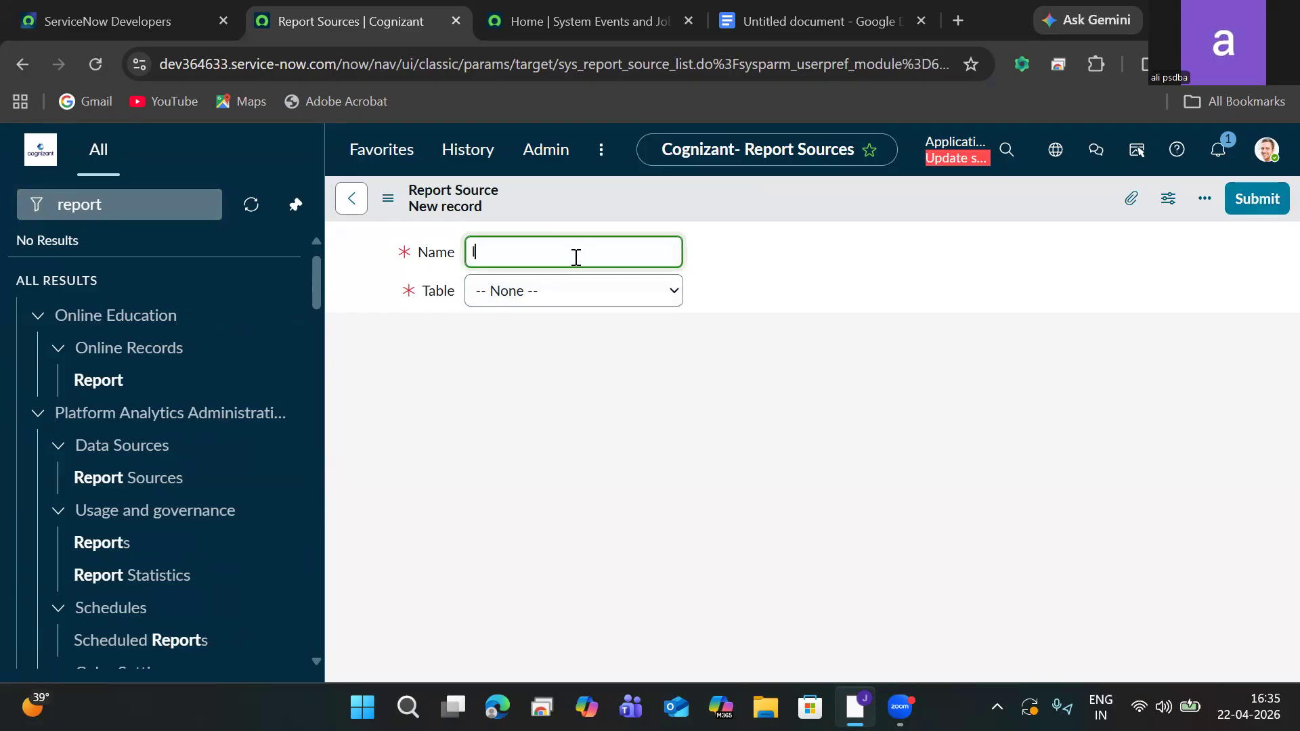
text(Incident D)
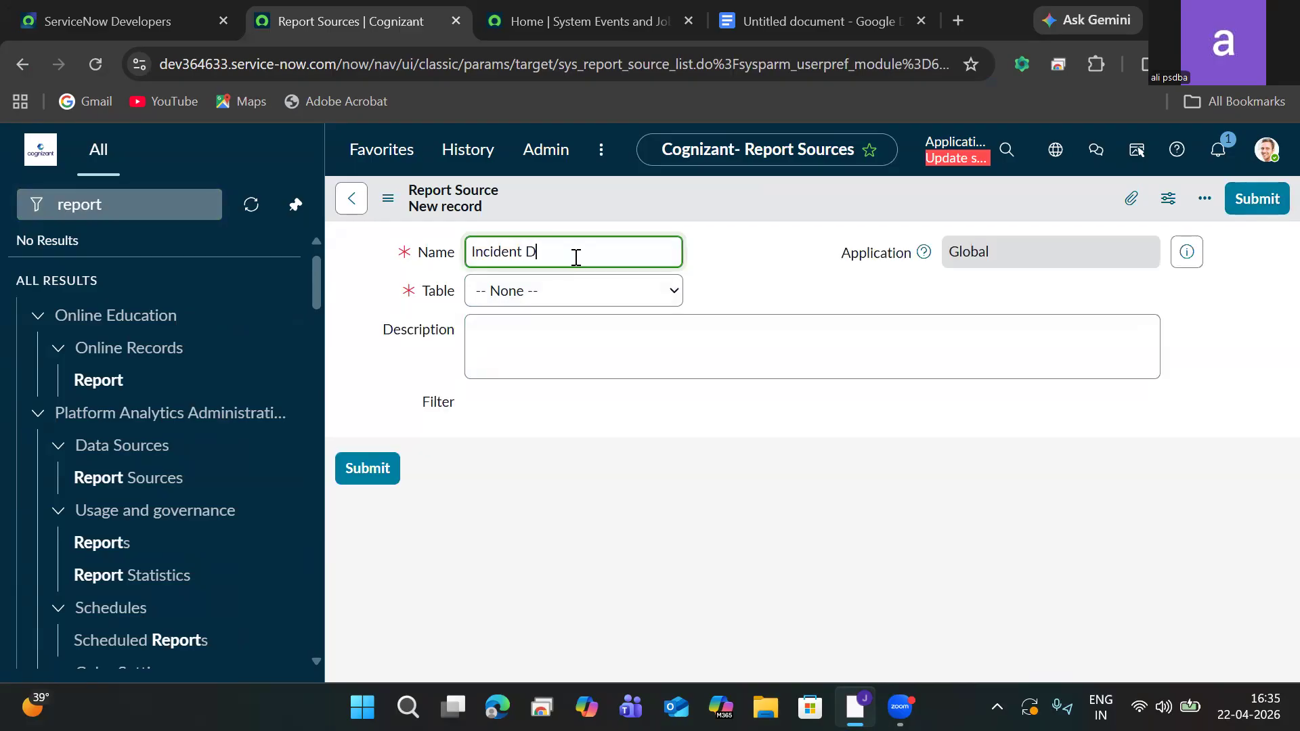
text(ata Source )
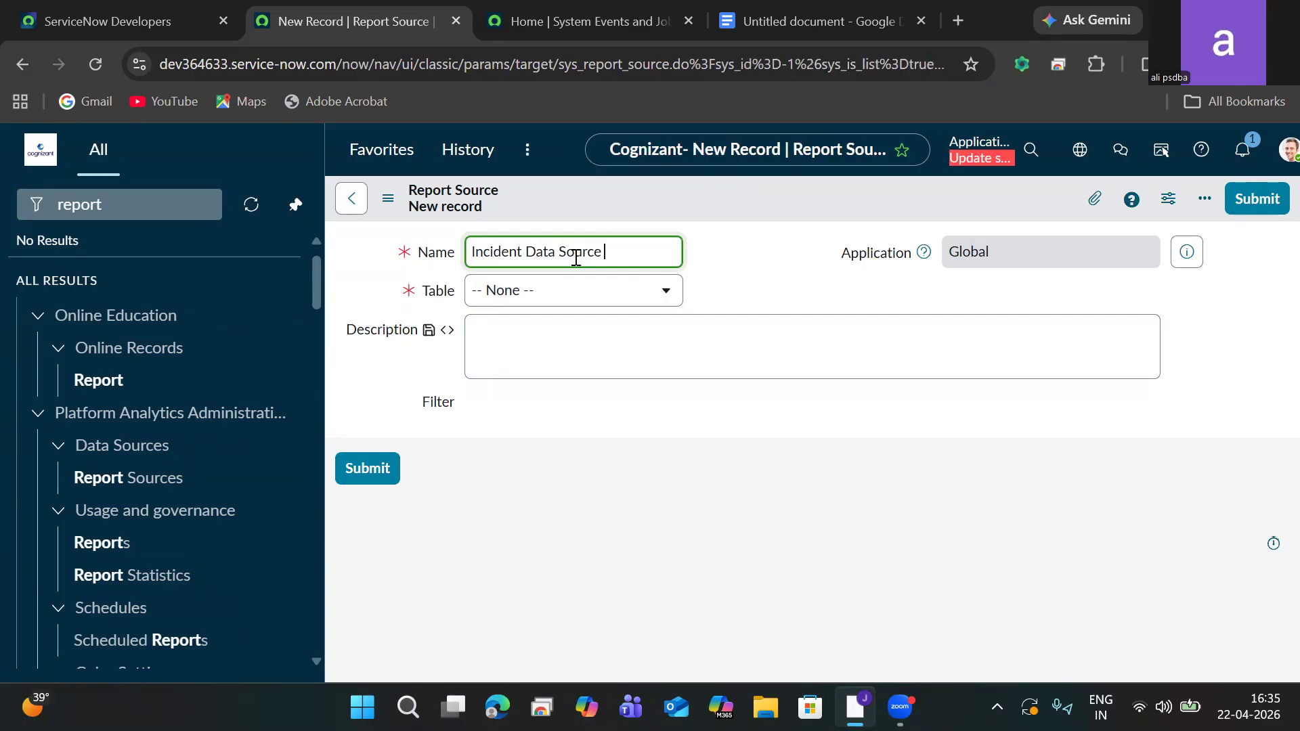
text(of Priority)
Set the report source's table to Incident [incident] and enter Incident data source as its description
click(527, 297)
click(527, 298)
click(527, 298)
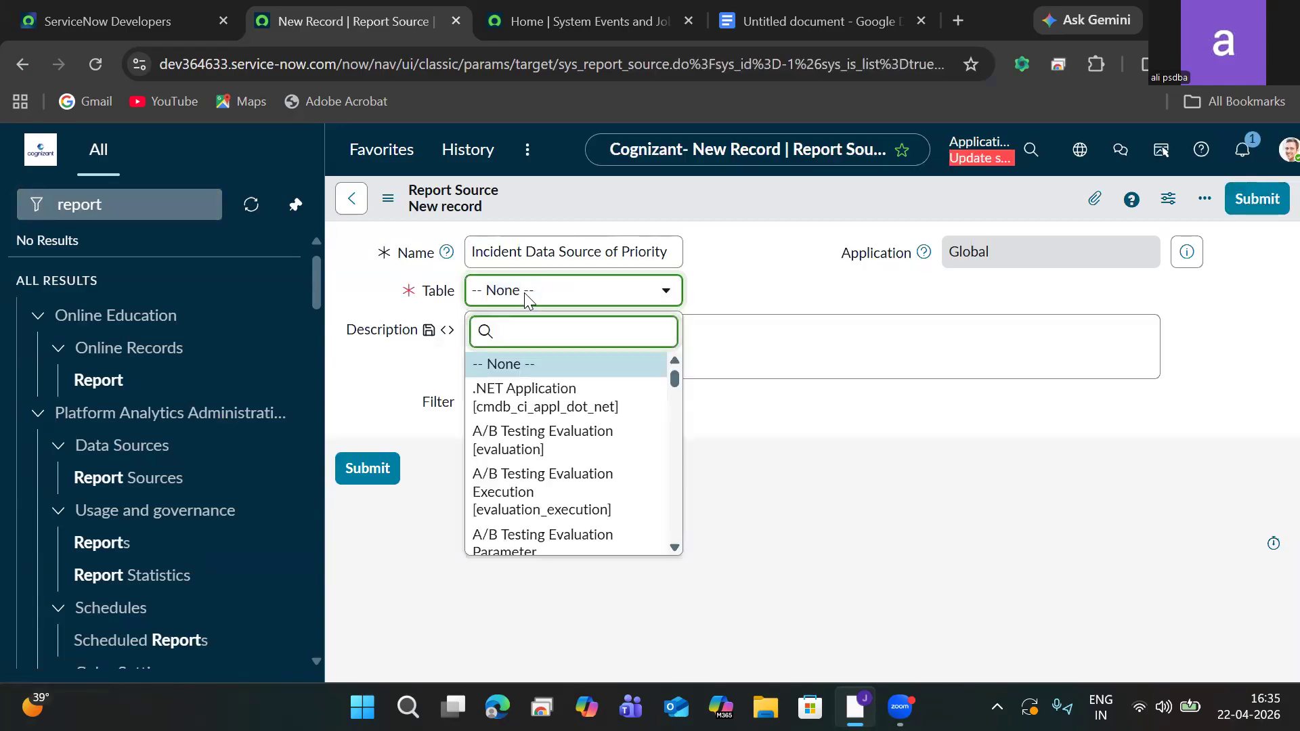
text(inci)
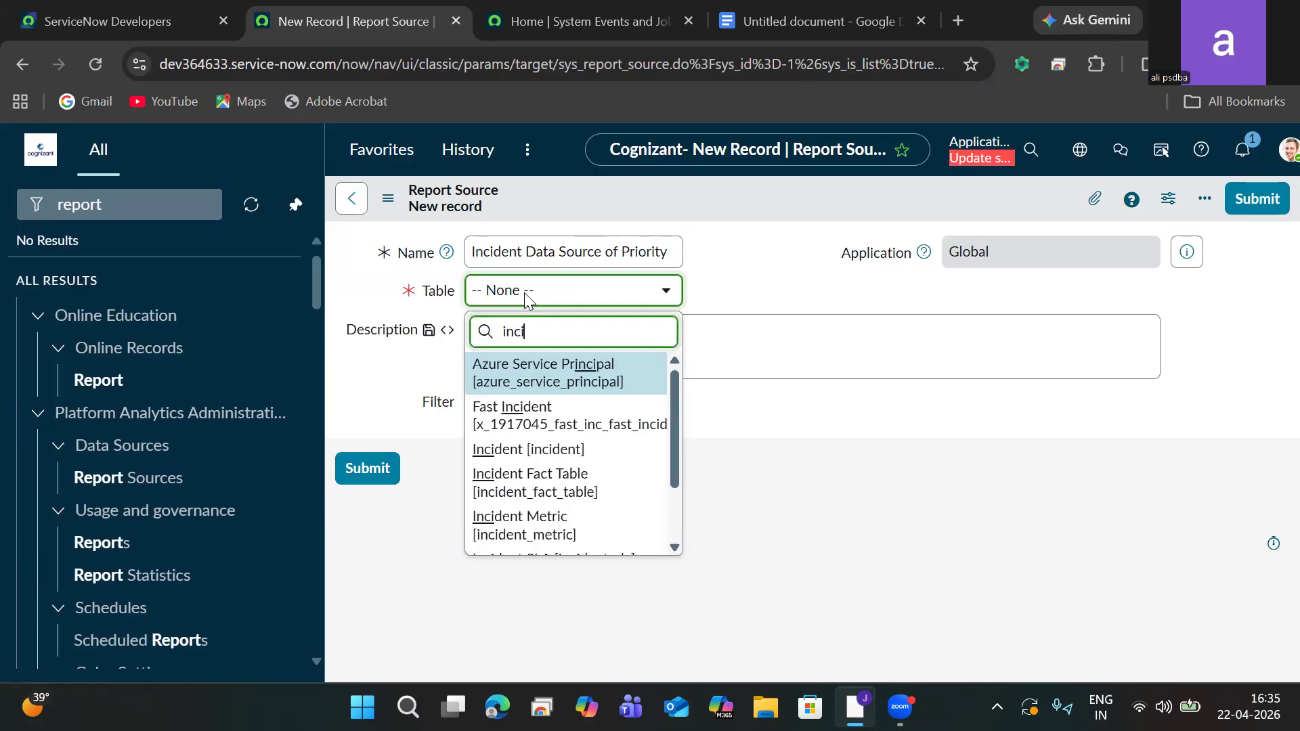
click(502, 451)
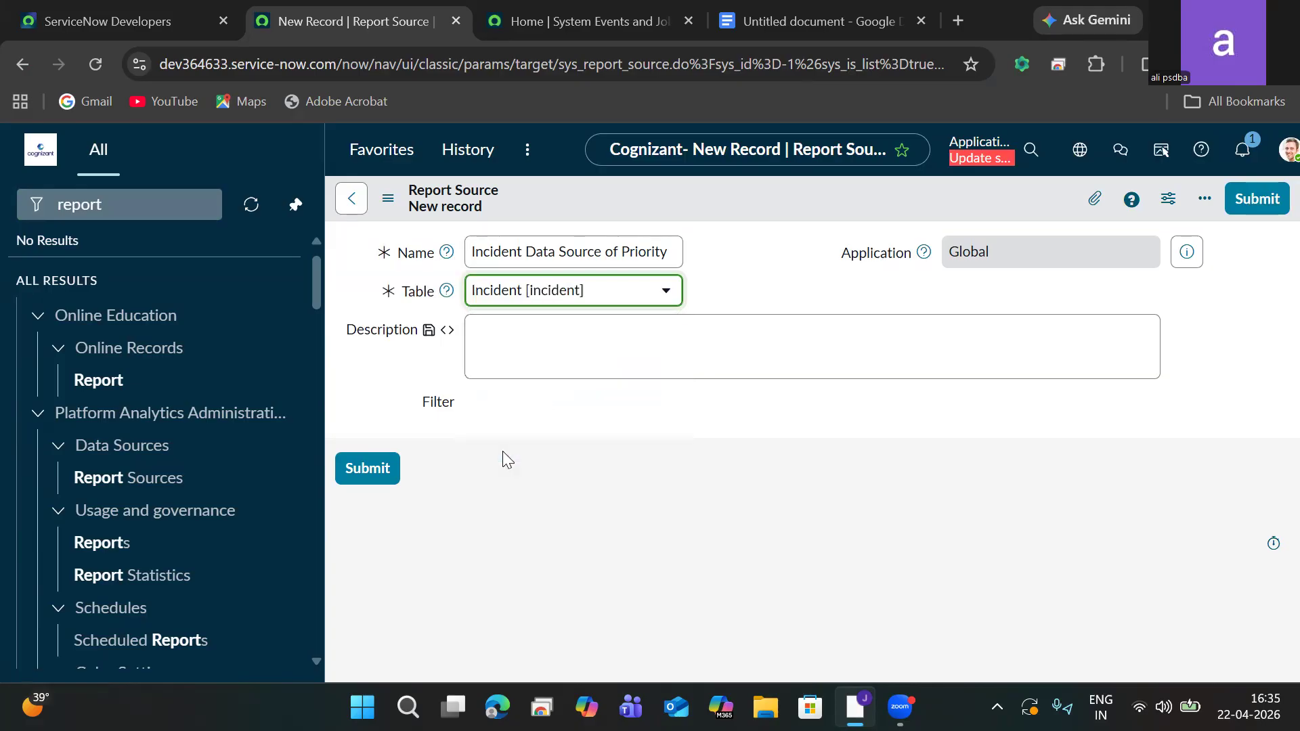
click(535, 332)
text(Incident data)
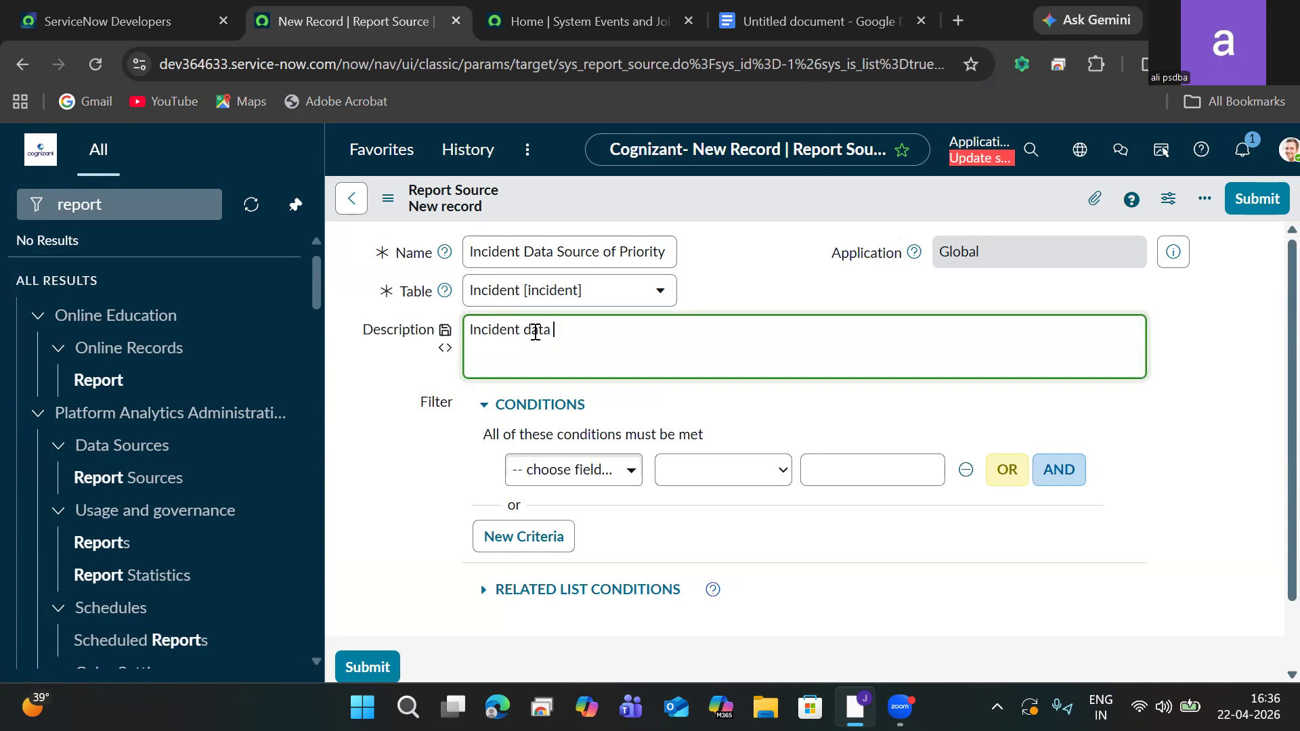
text( source)
Add the filter condition Active is true to the report source and submit the record
click(558, 478)
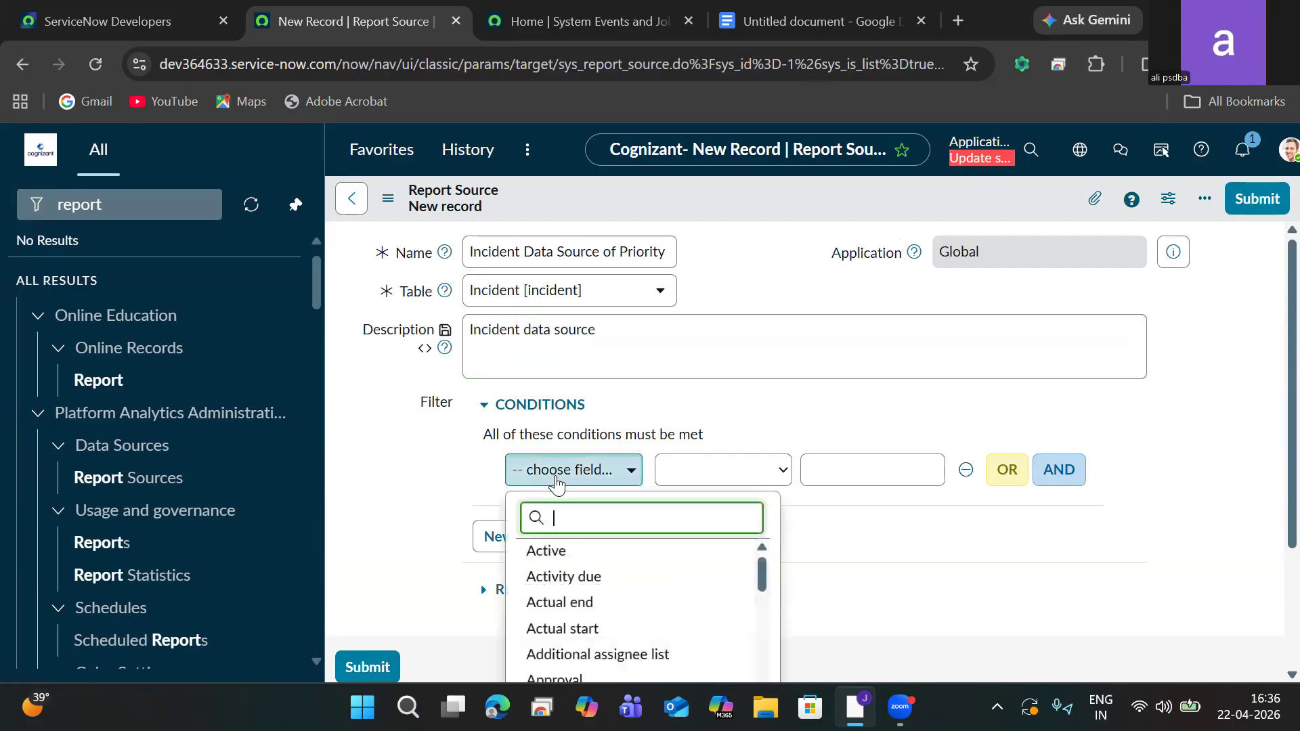
click(560, 551)
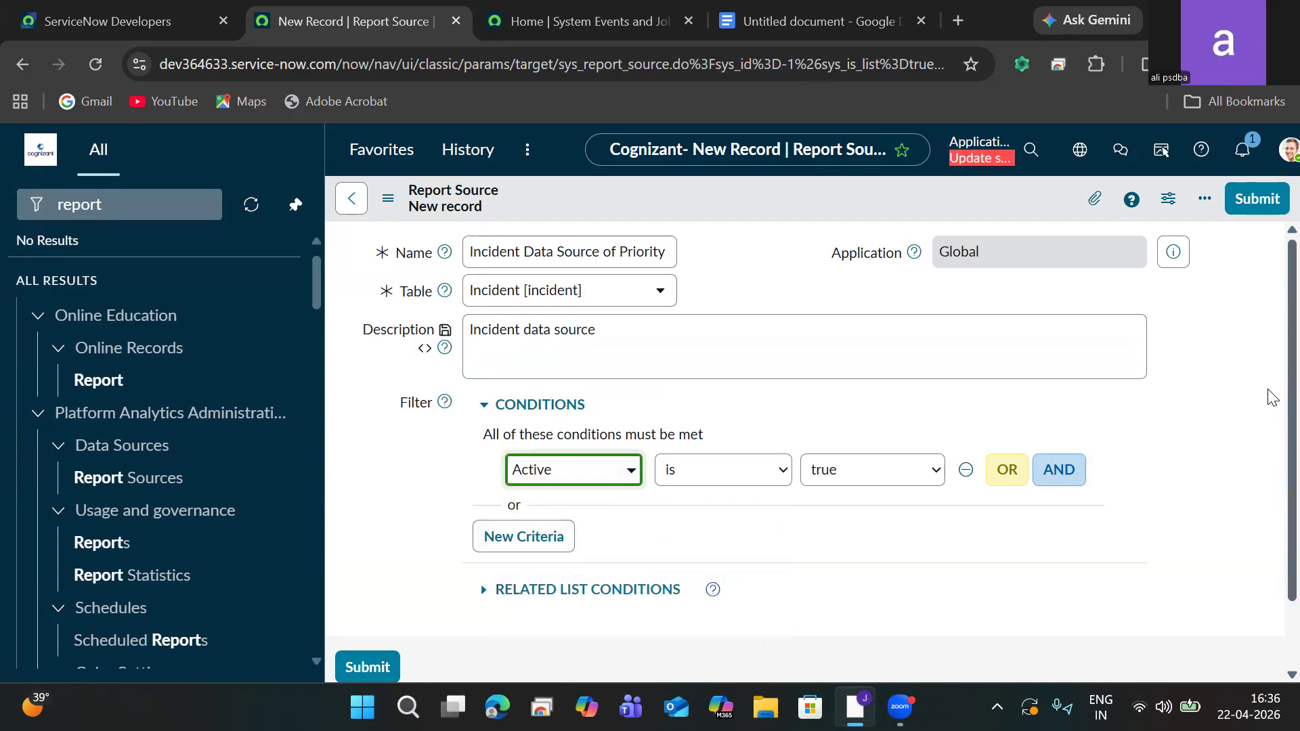
scroll(1270, 406, down, 1)
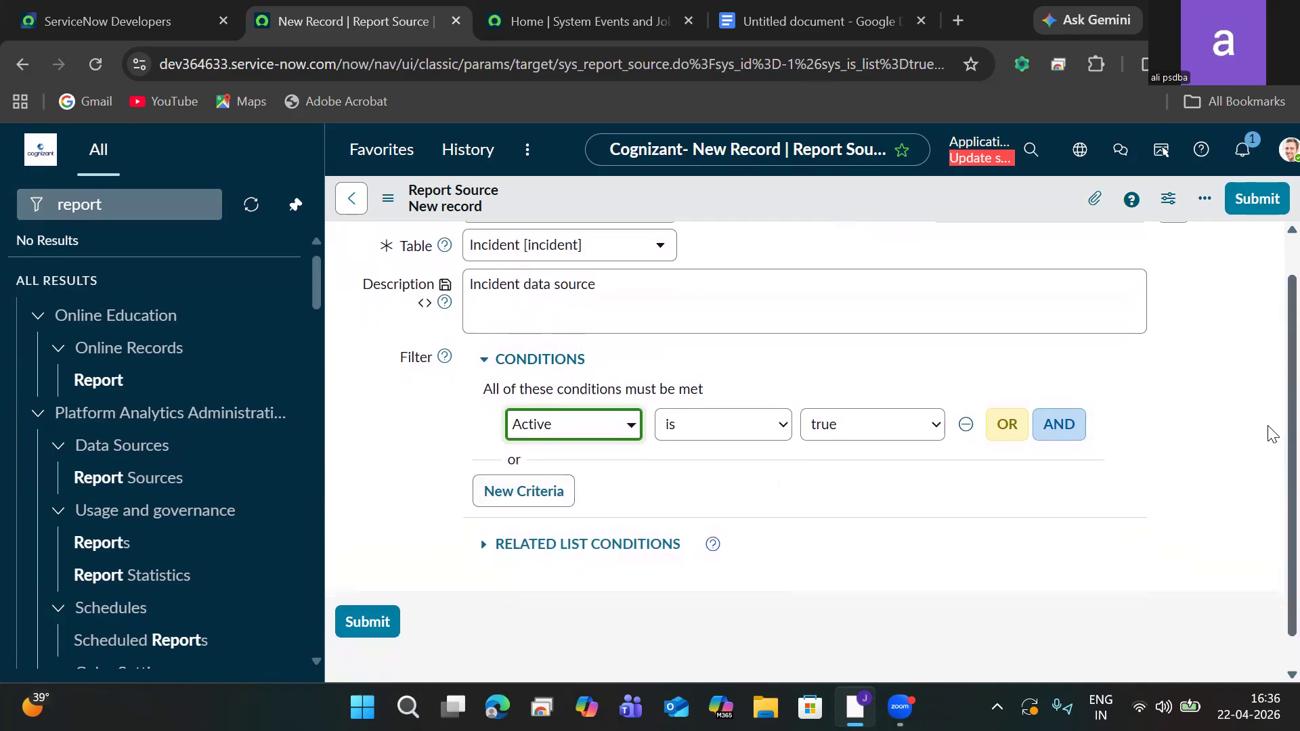
scroll(1271, 447, down, 1)
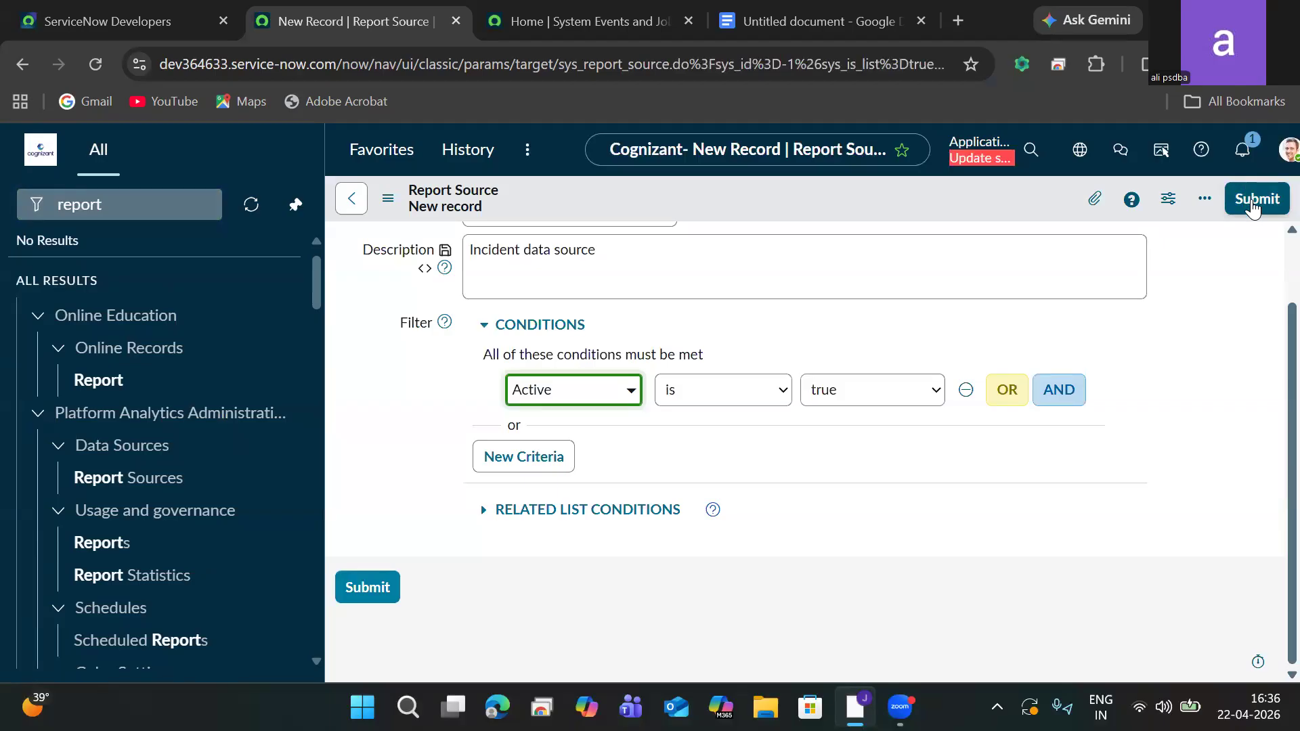
click(1253, 200)
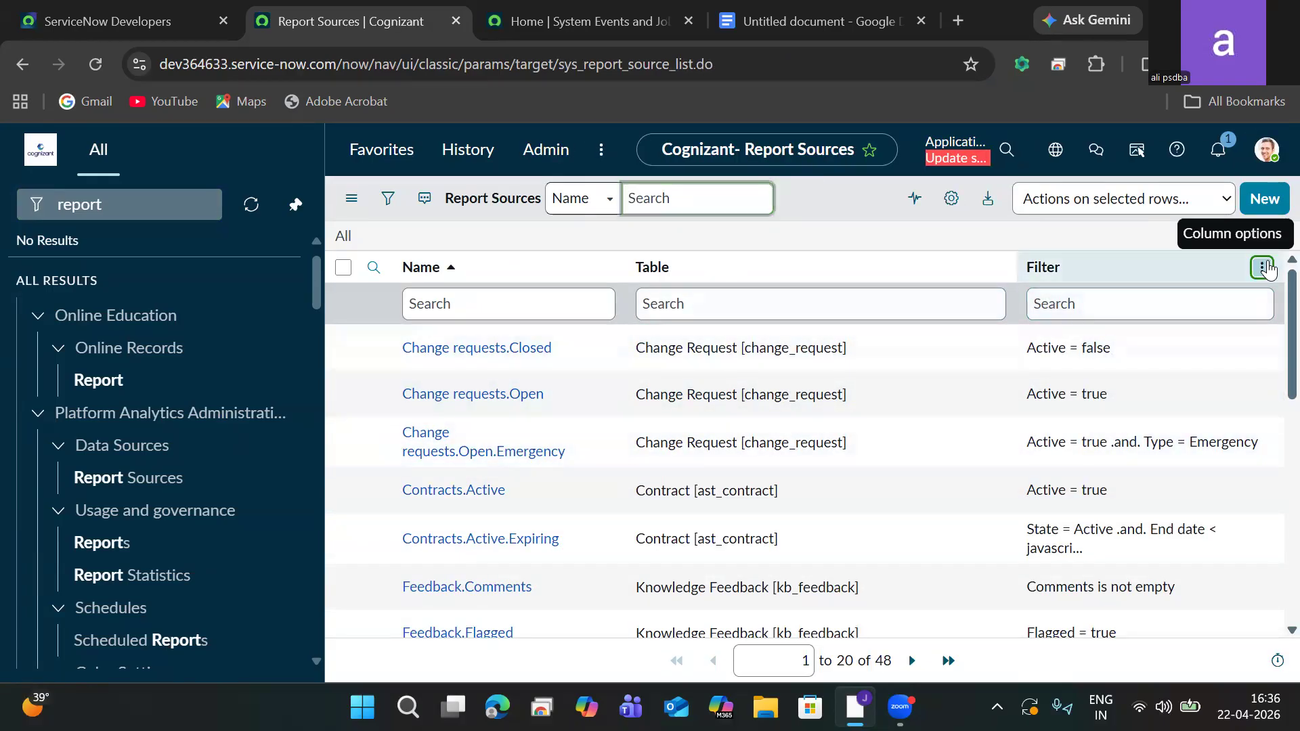
Sort the report sources list by Filter in descending order
click(1266, 268)
click(1108, 302)
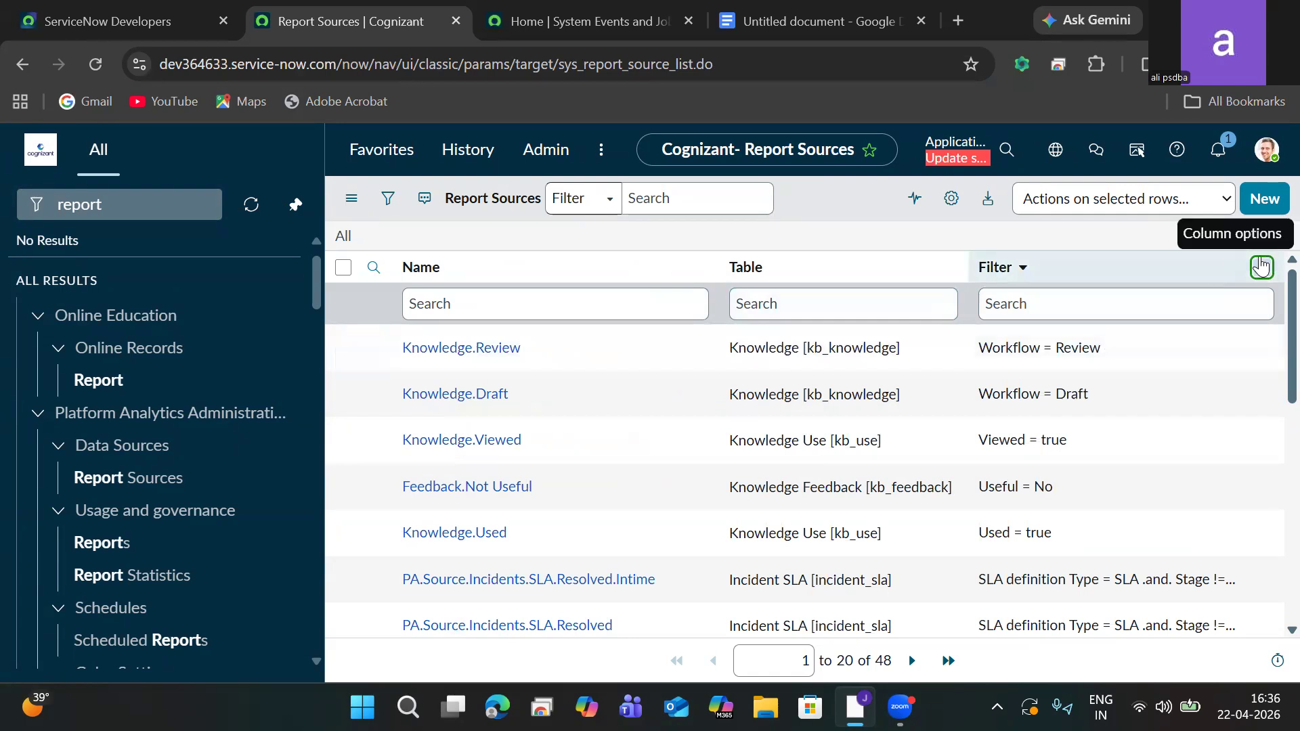
Filter the report sources list to names containing incident Data source
click(1260, 267)
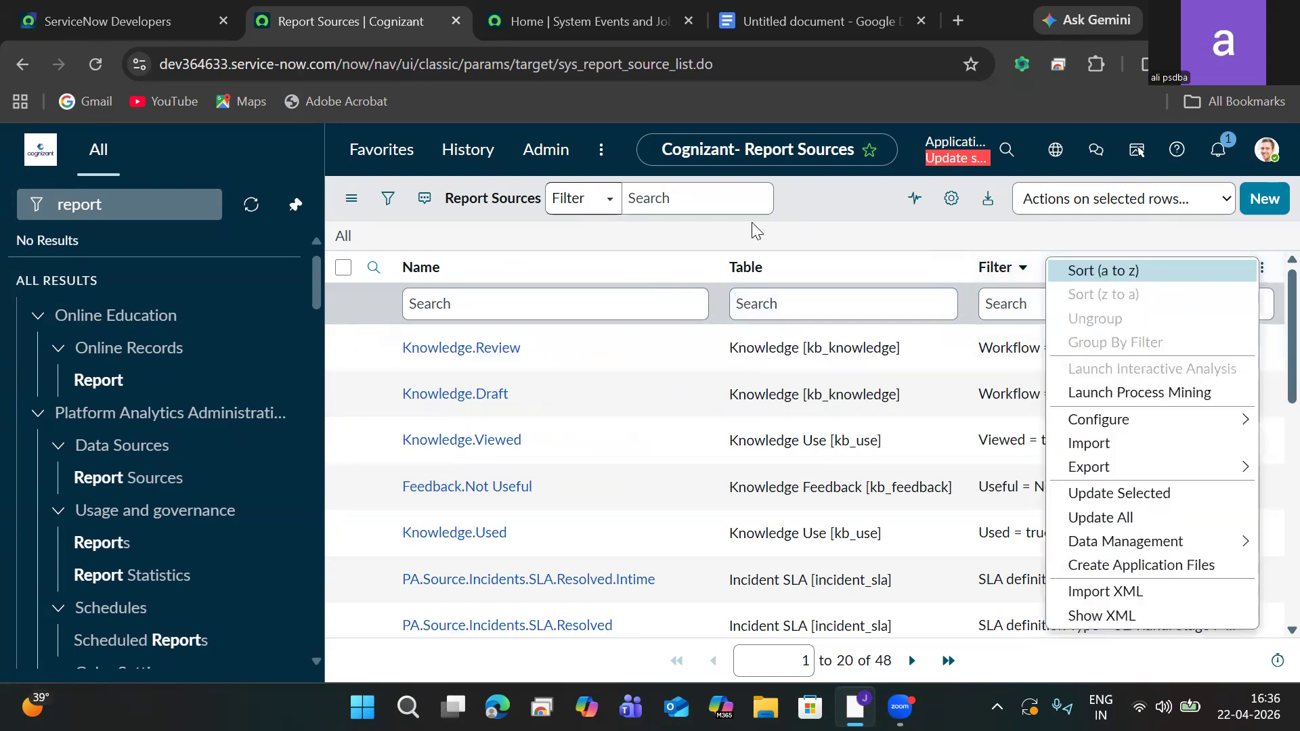
click(573, 303)
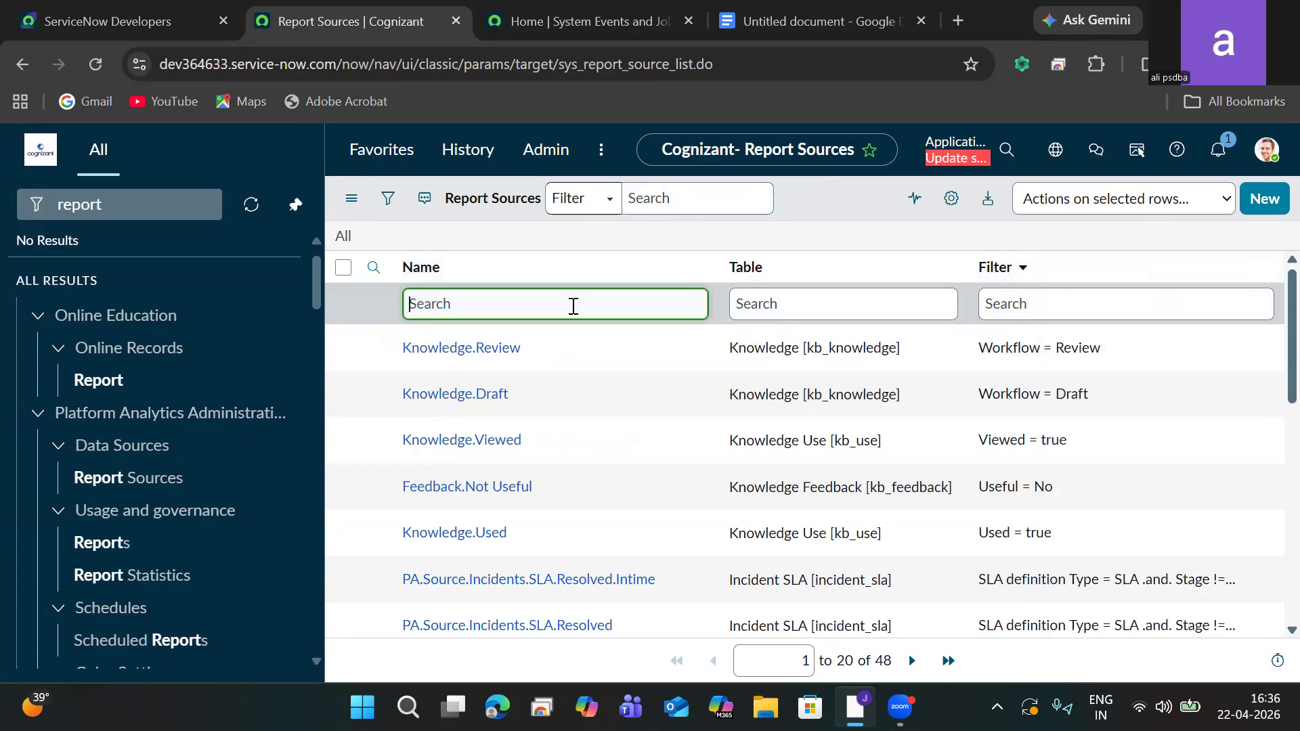
text(*incident)
key(Return)
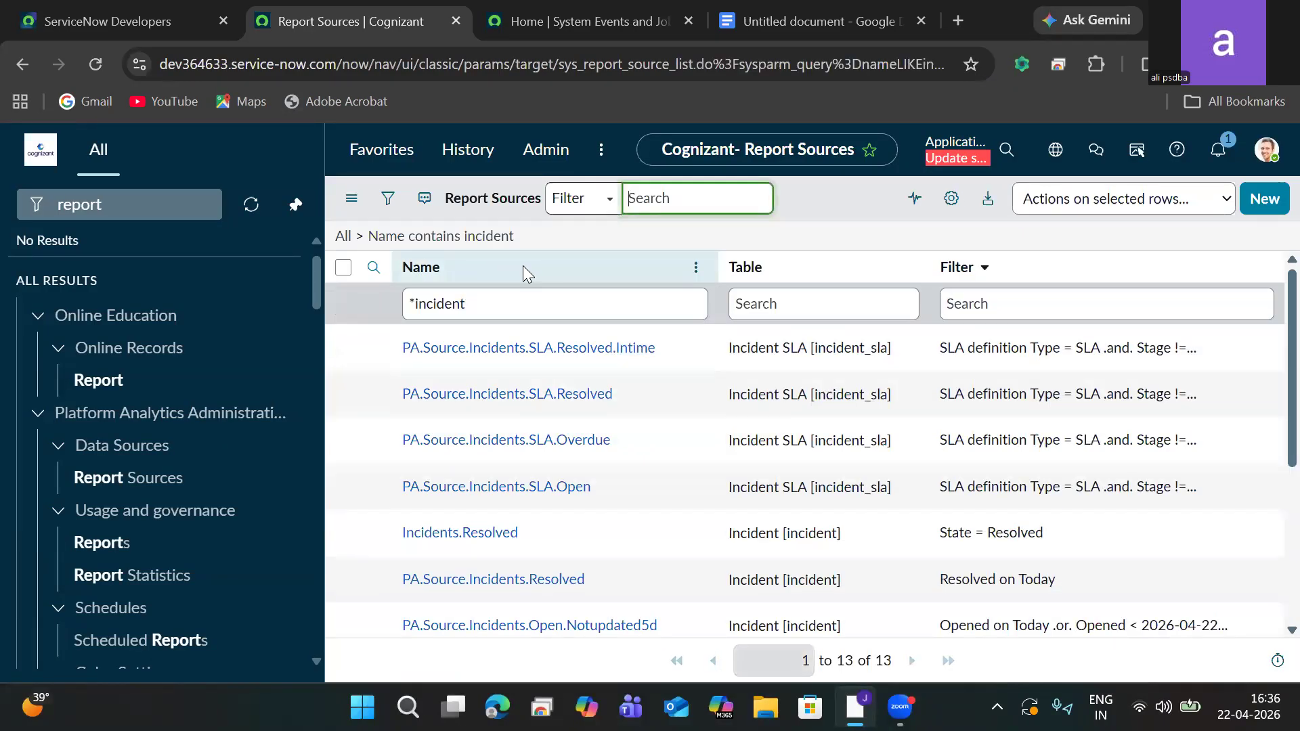
click(588, 303)
text(D)
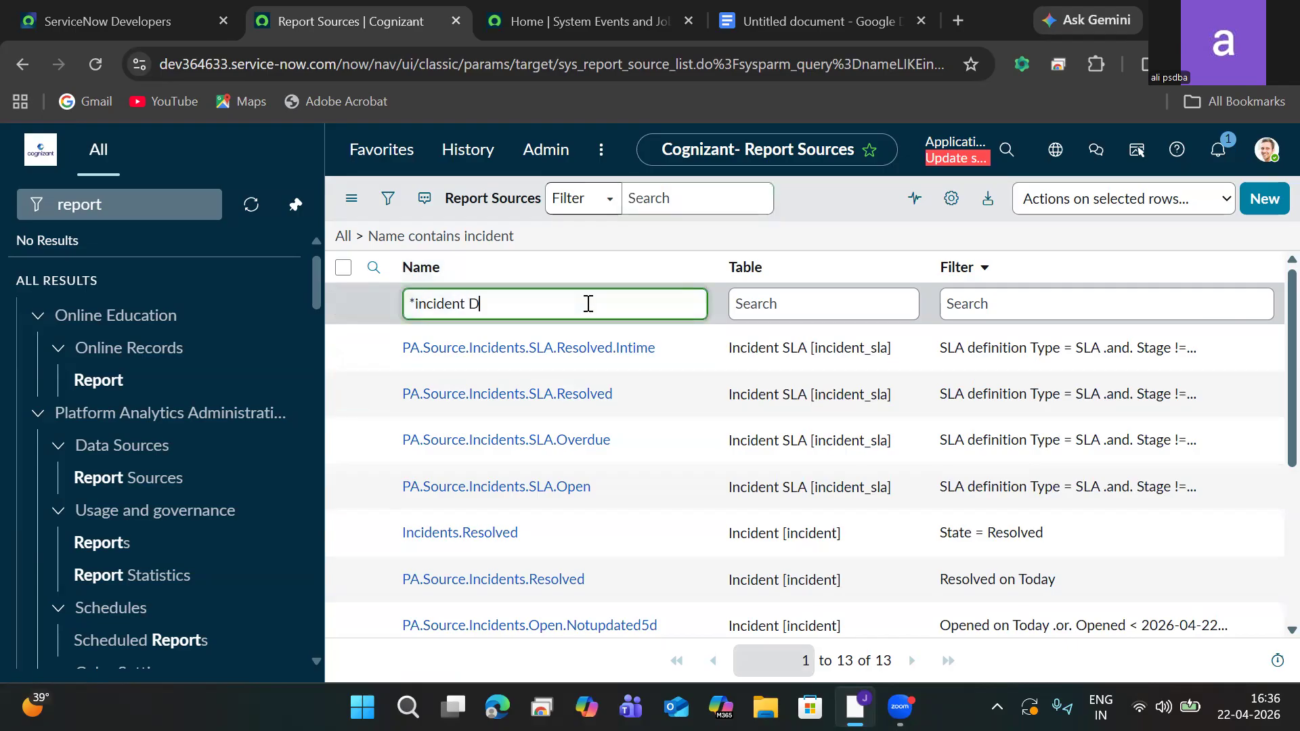
text(ata source)
key(Return)
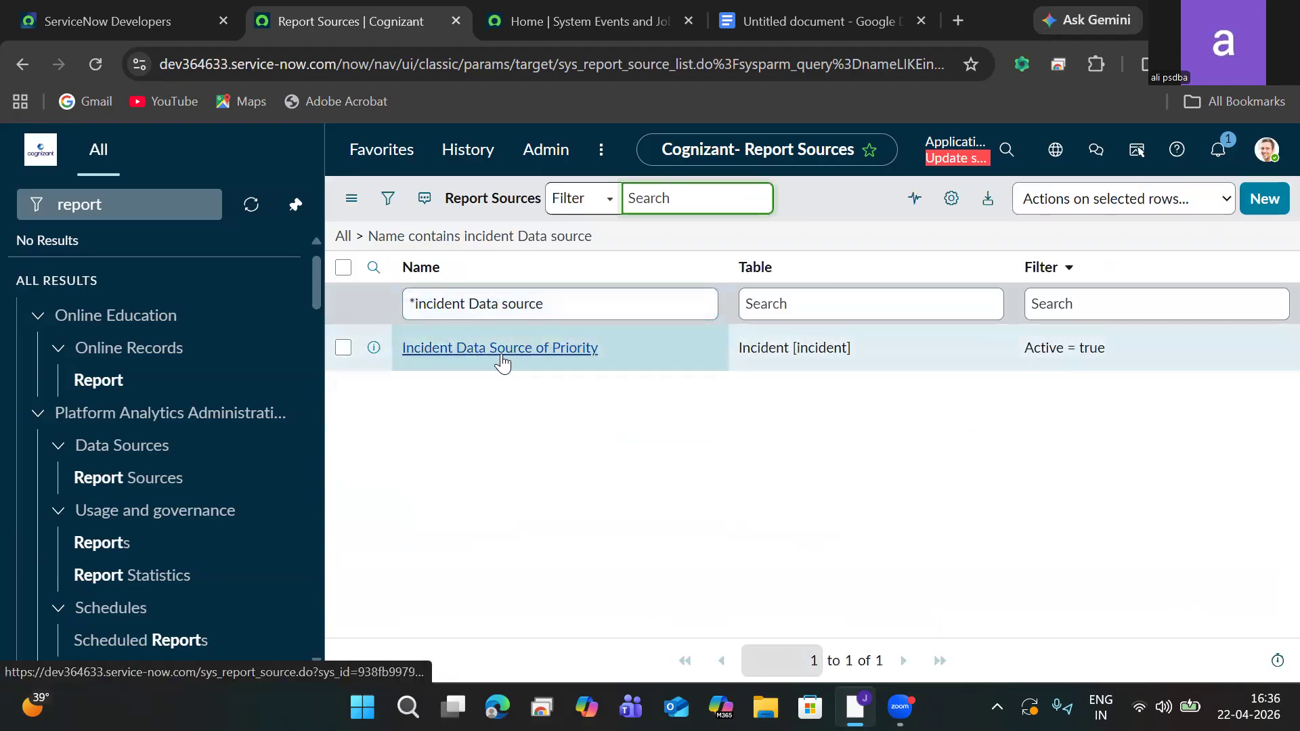
Preview the Incident Data Source of Priority record and copy its name, then close the preview
click(371, 348)
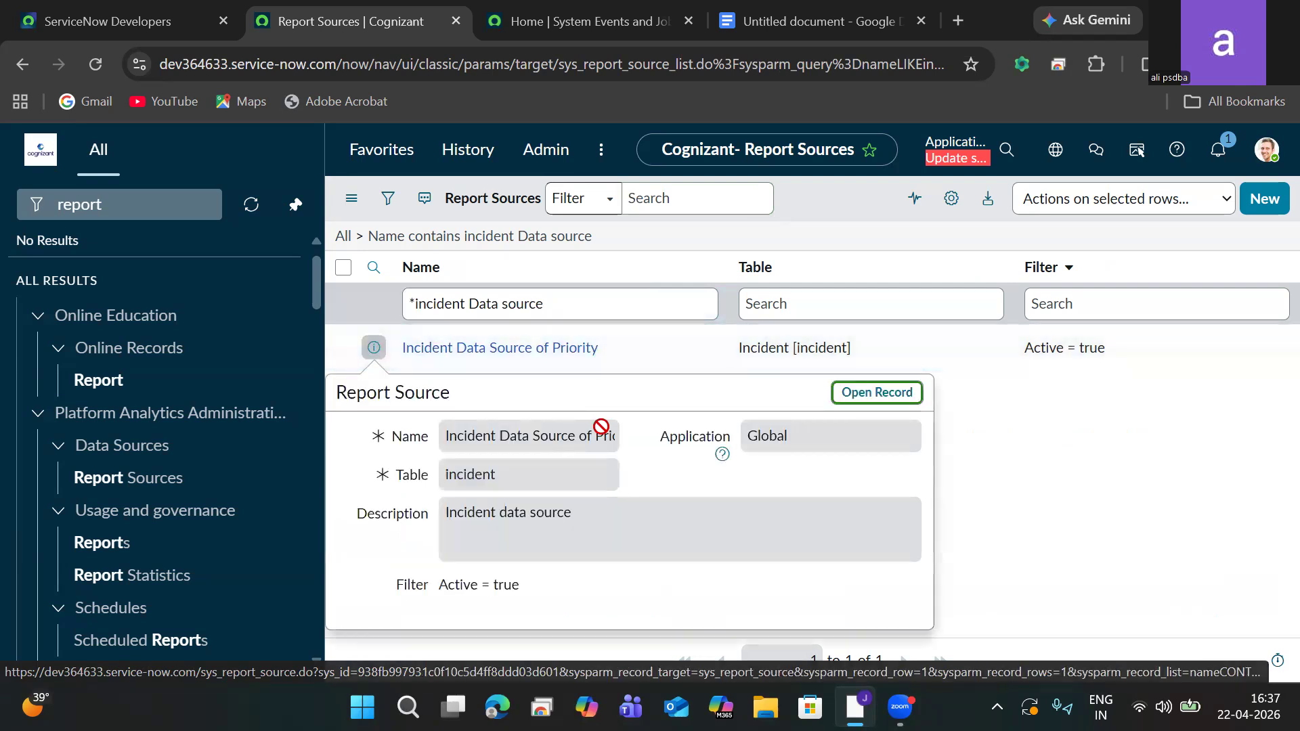
drag(601, 436, 439, 436)
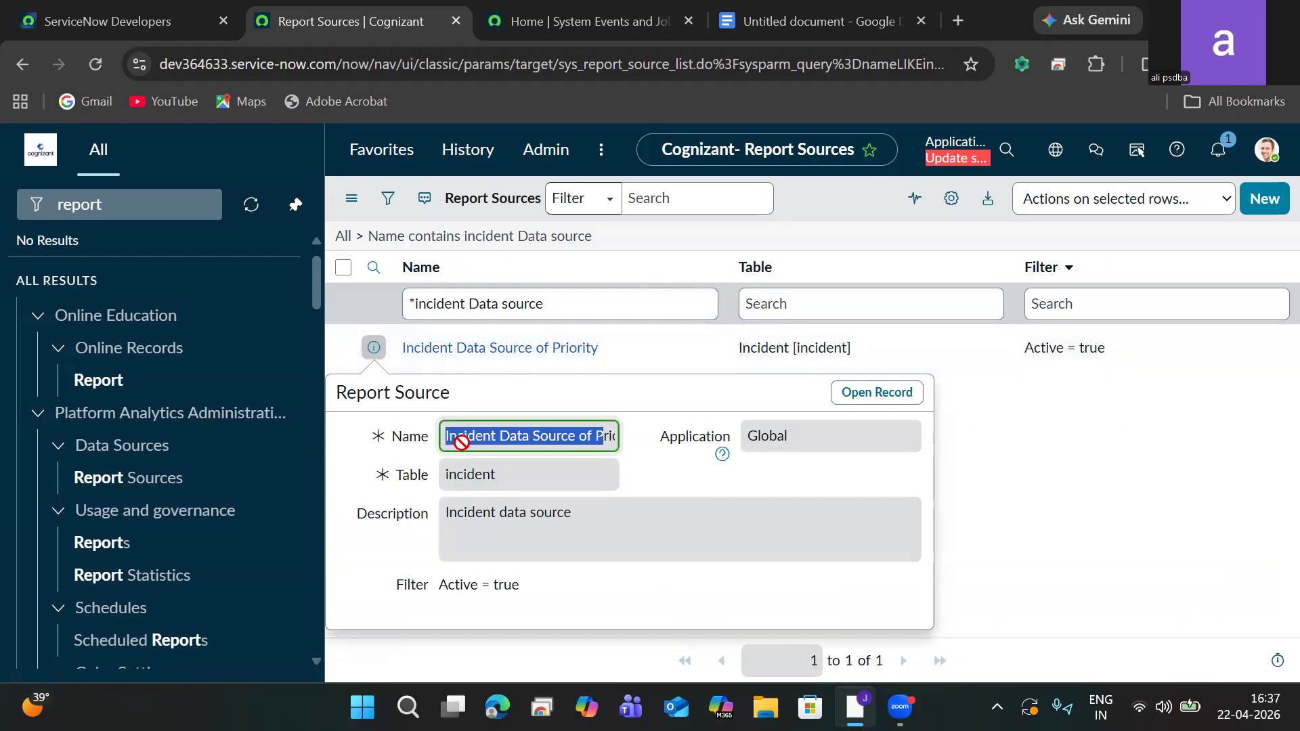
click(447, 438)
drag(449, 436, 652, 452)
key(ctrl+c)
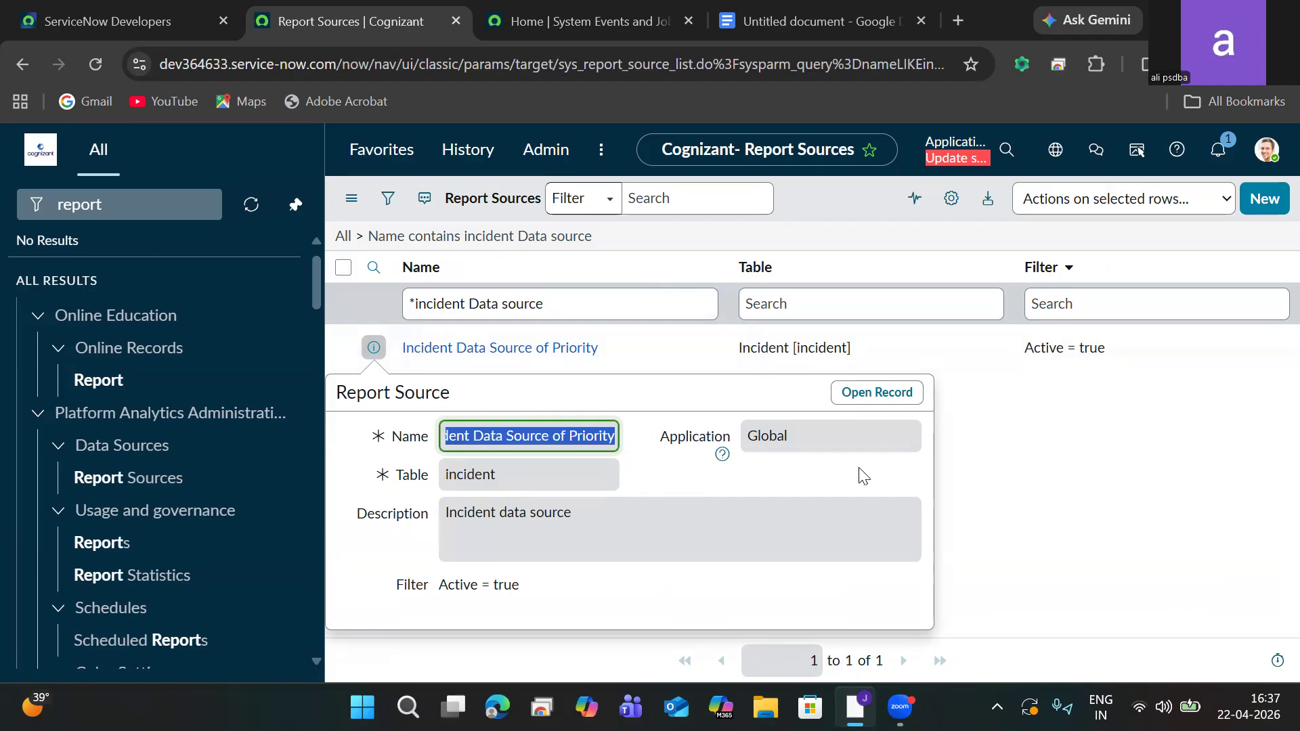
key(Escape)
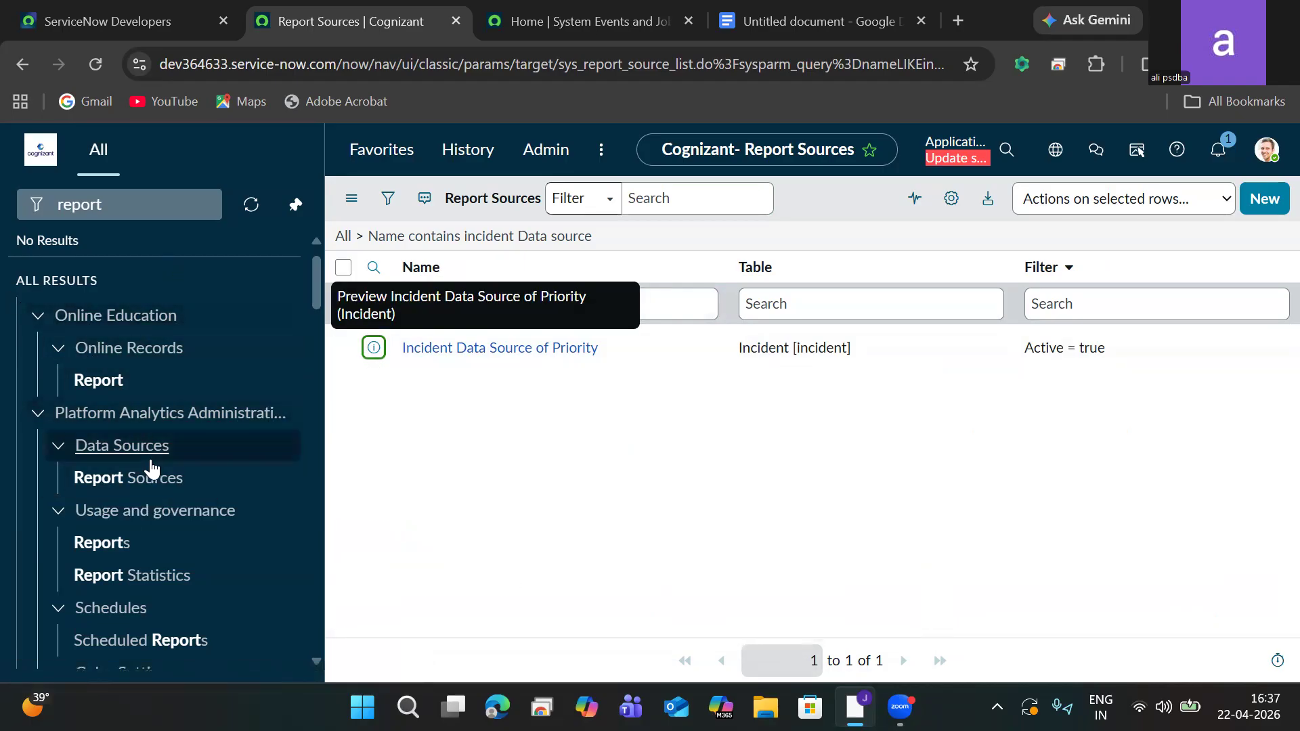
Start a new report from the Reports list and name it Creating report Using DataSource
click(110, 541)
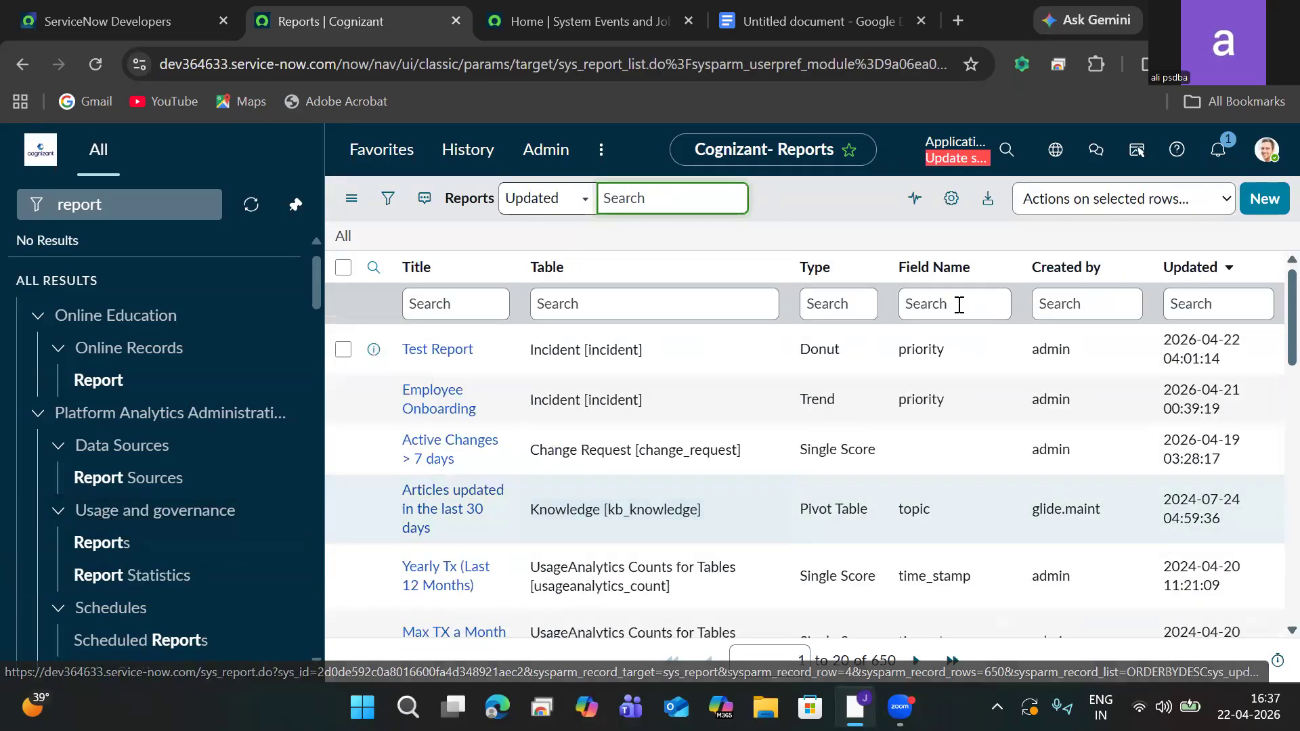
click(1265, 199)
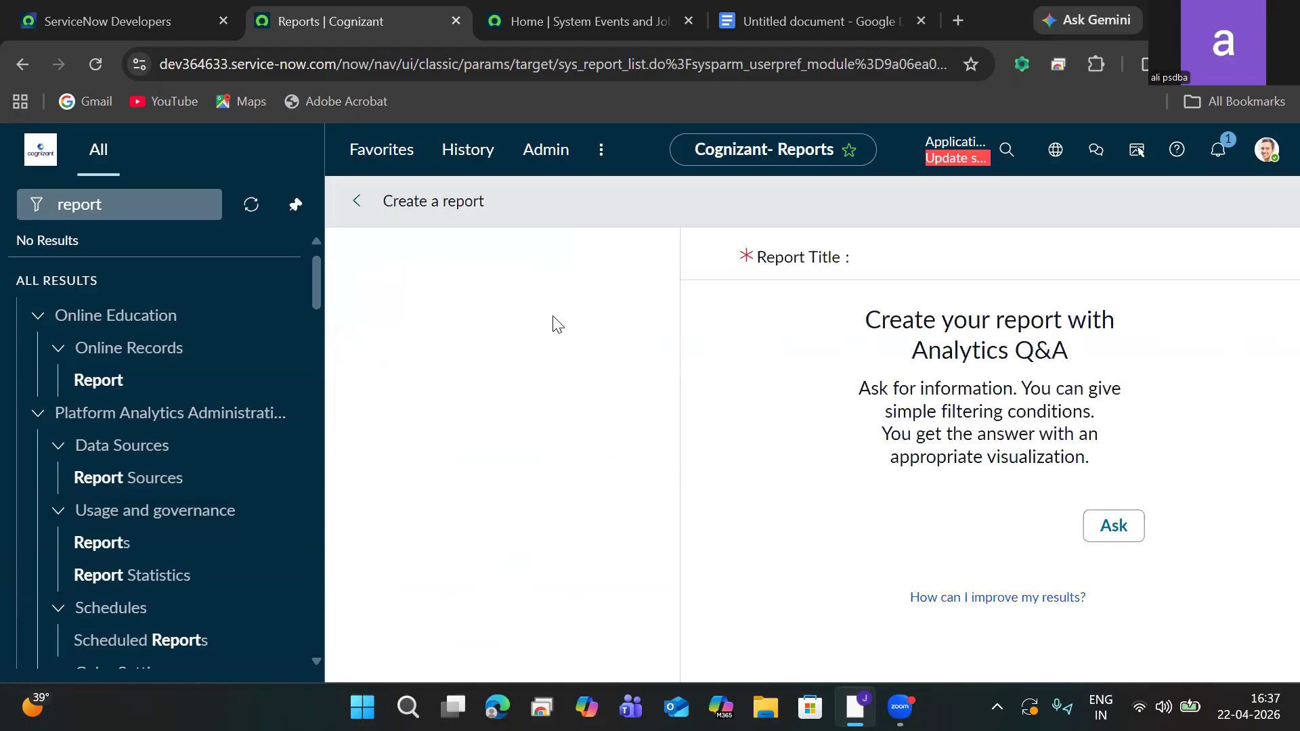
click(406, 340)
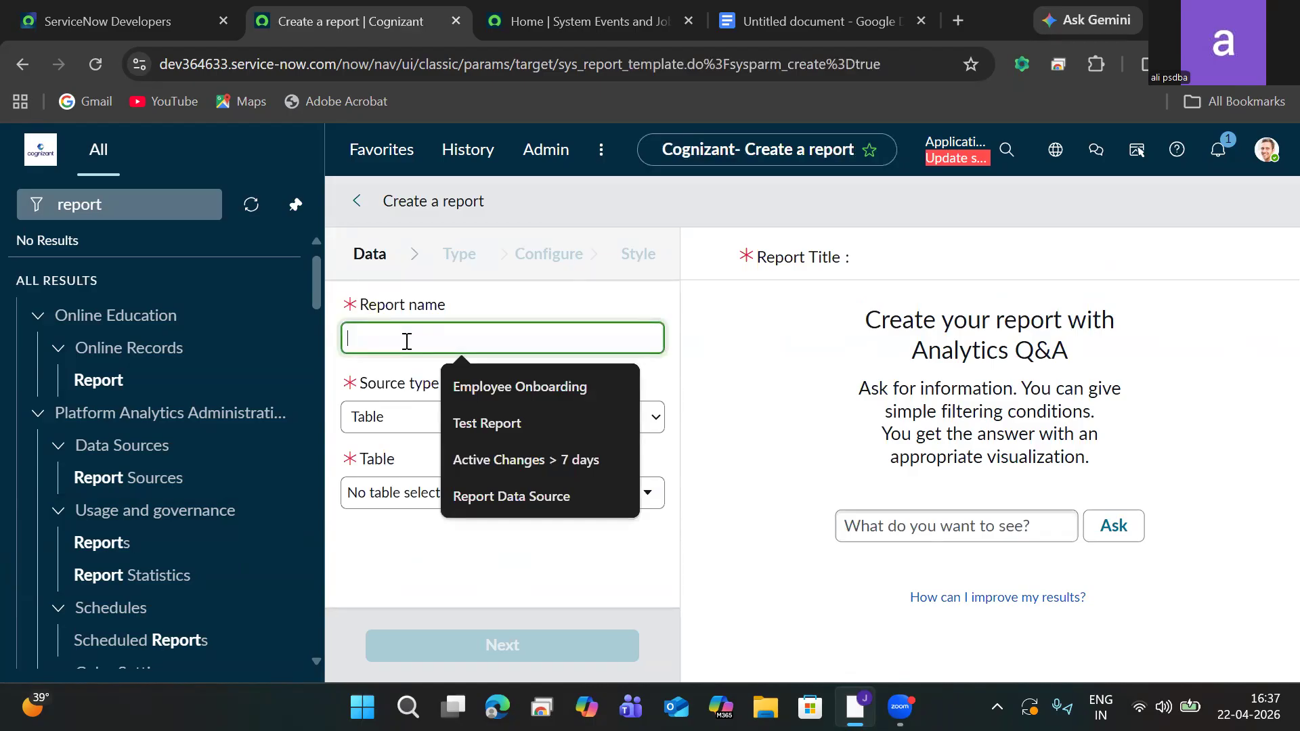
text(Crea)
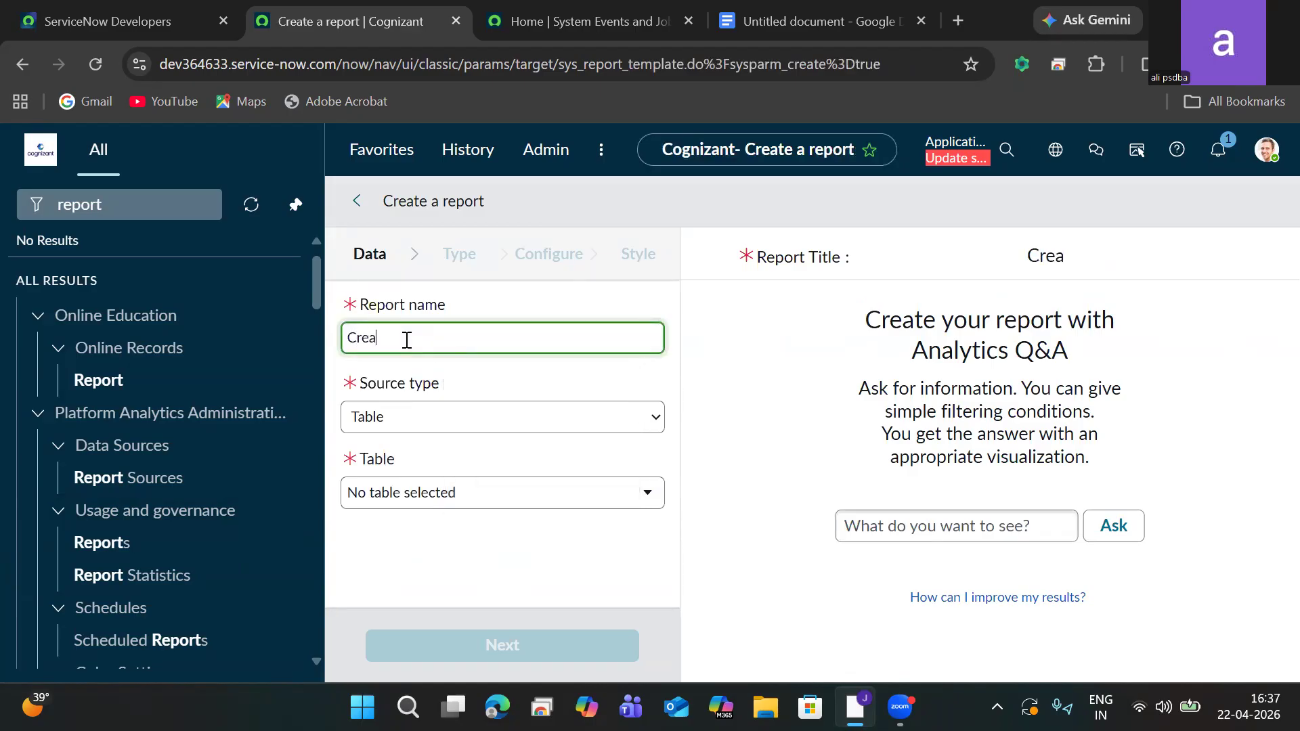
text(ting rep)
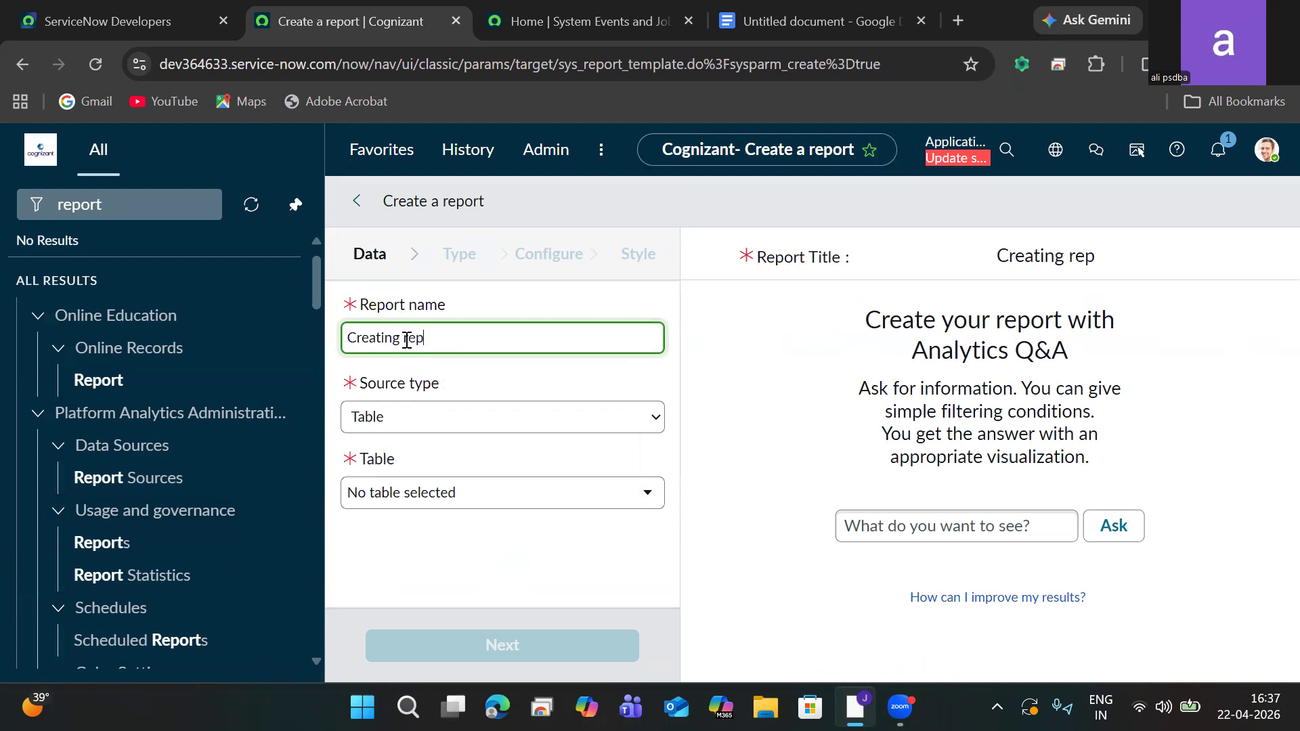
text(ort U)
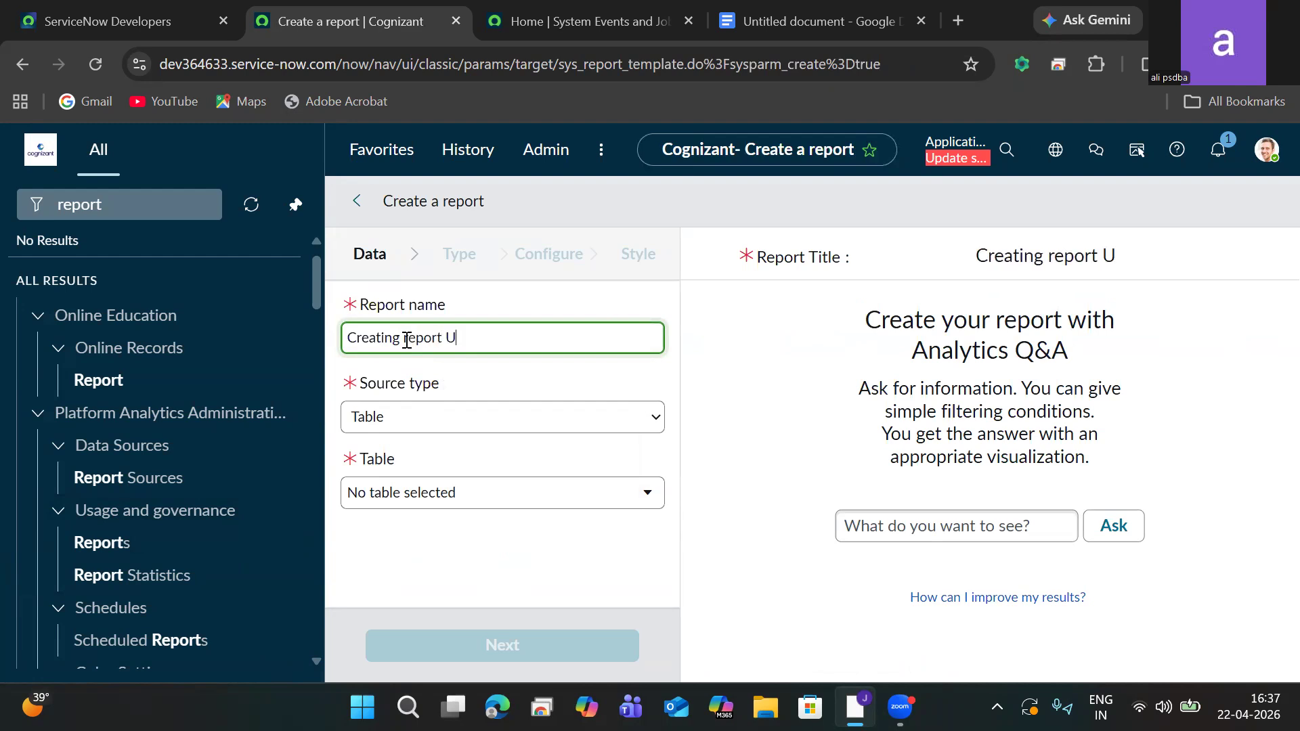
text(sing D)
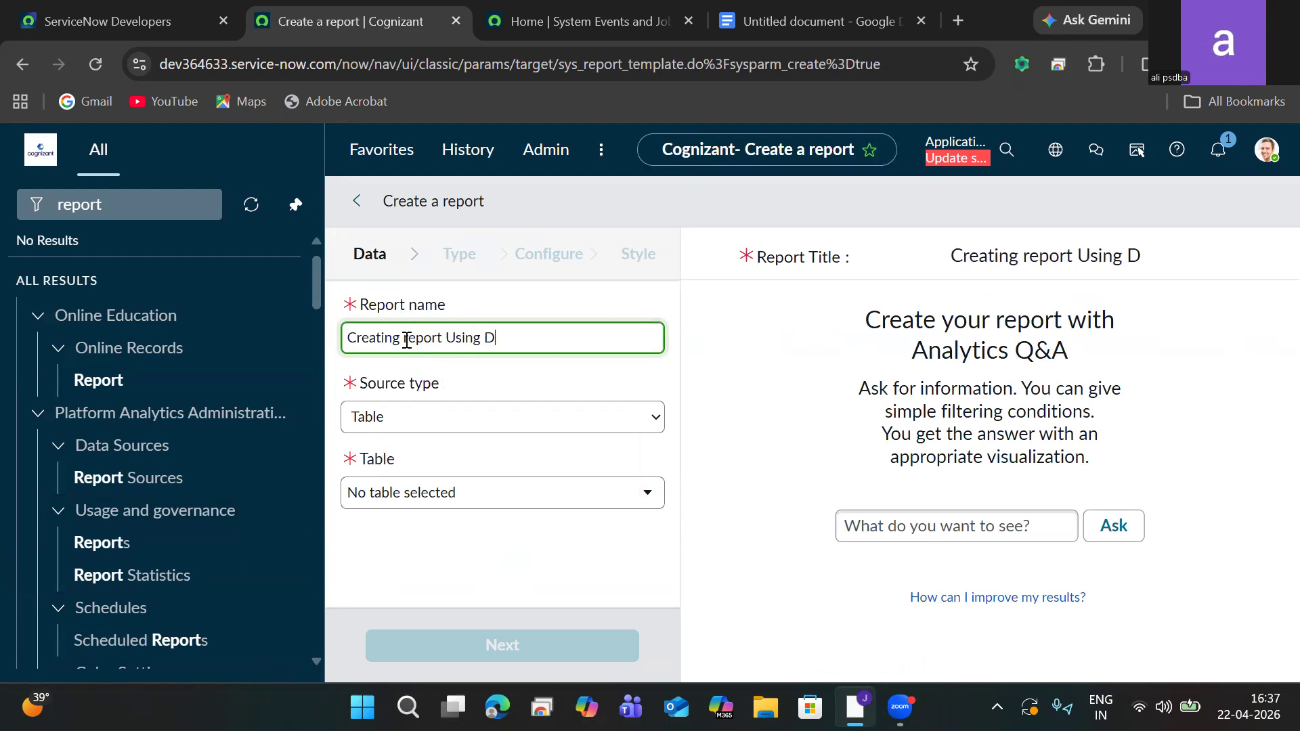
text(ataSource)
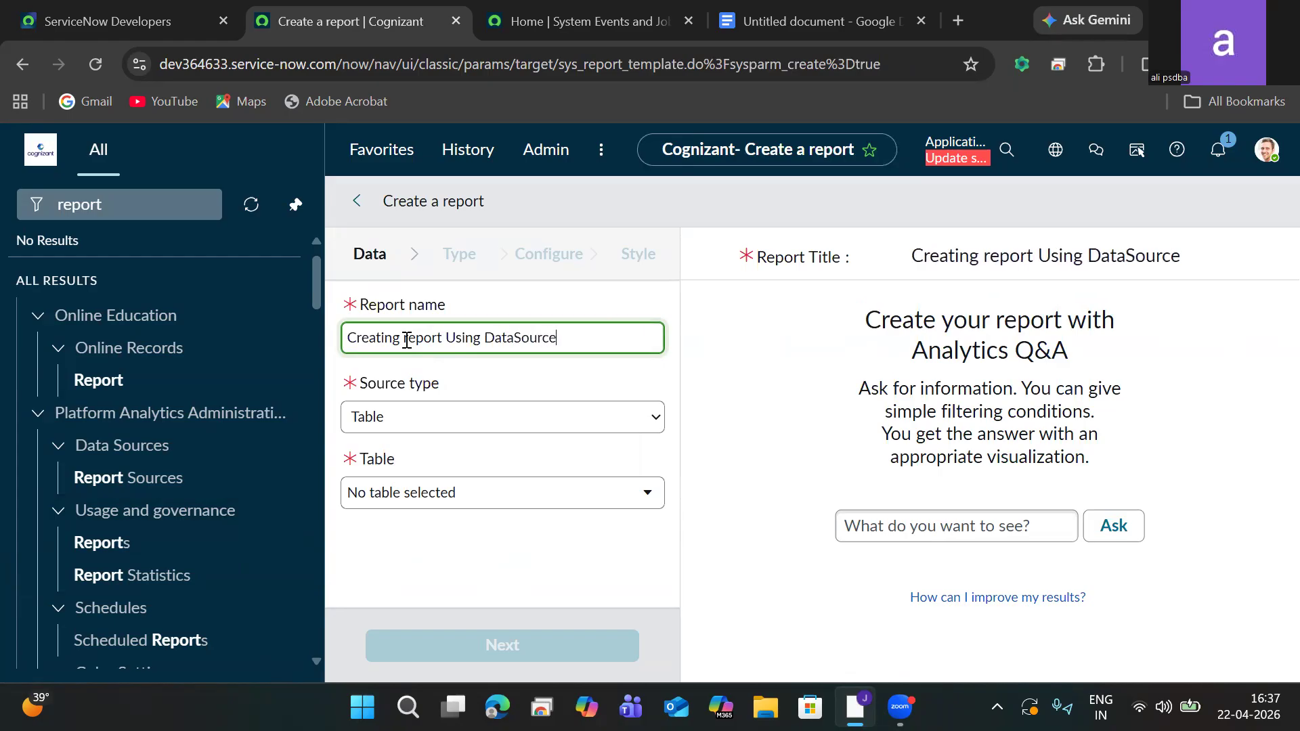
Set the report's source type to Data source, select Incident Data Source of Priority (Incident), and proceed to the visualization types
click(387, 415)
click(376, 444)
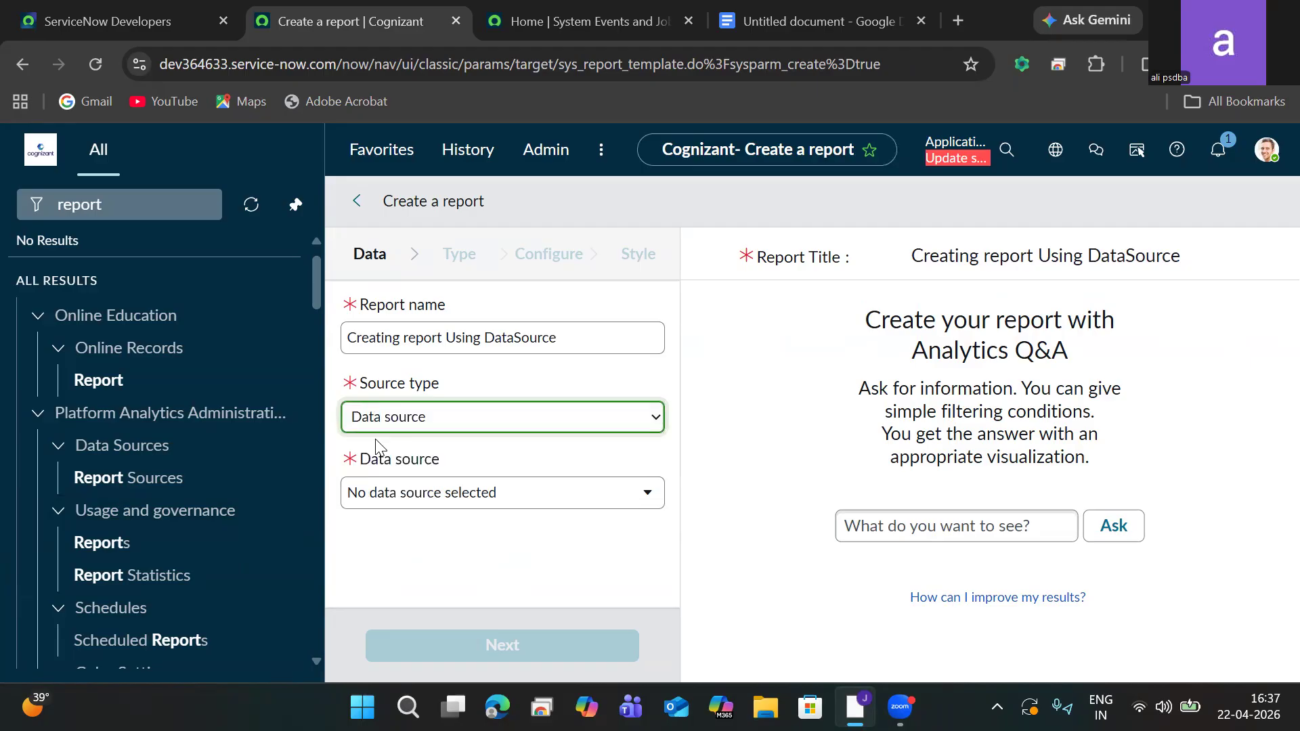
click(467, 502)
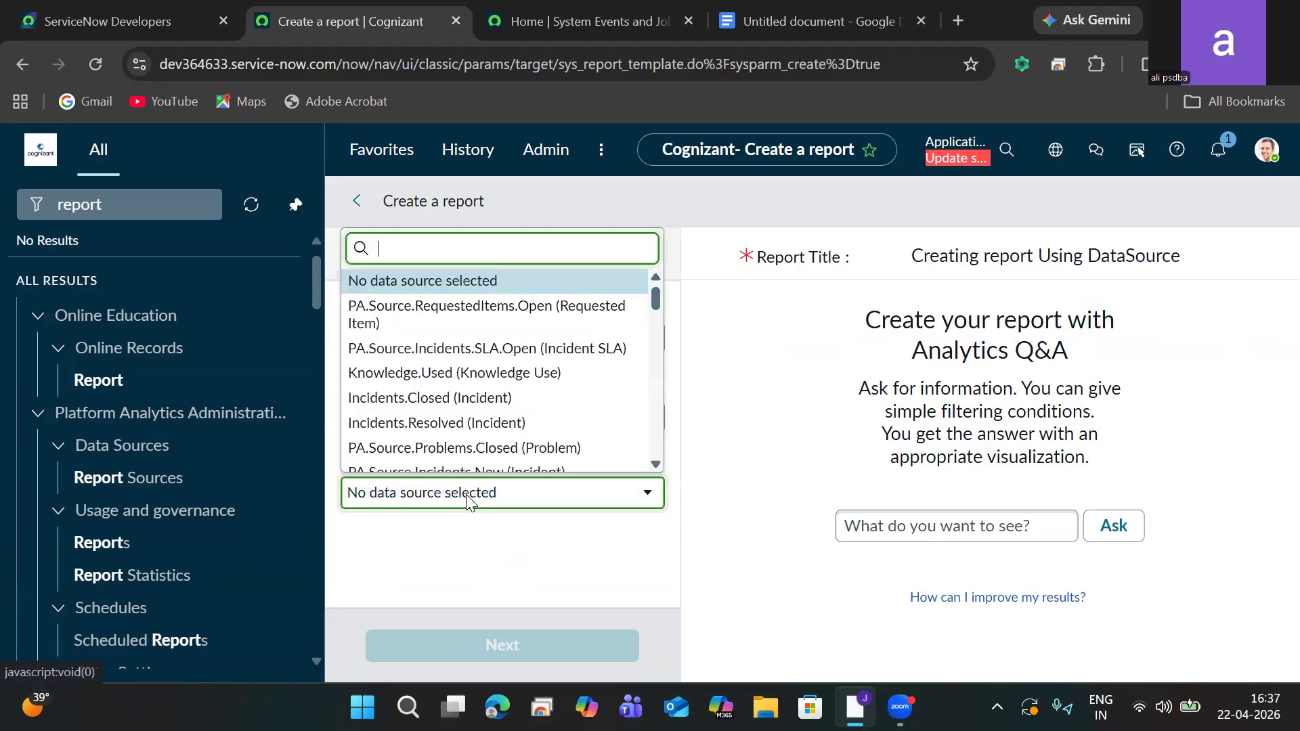
key(ctrl+v)
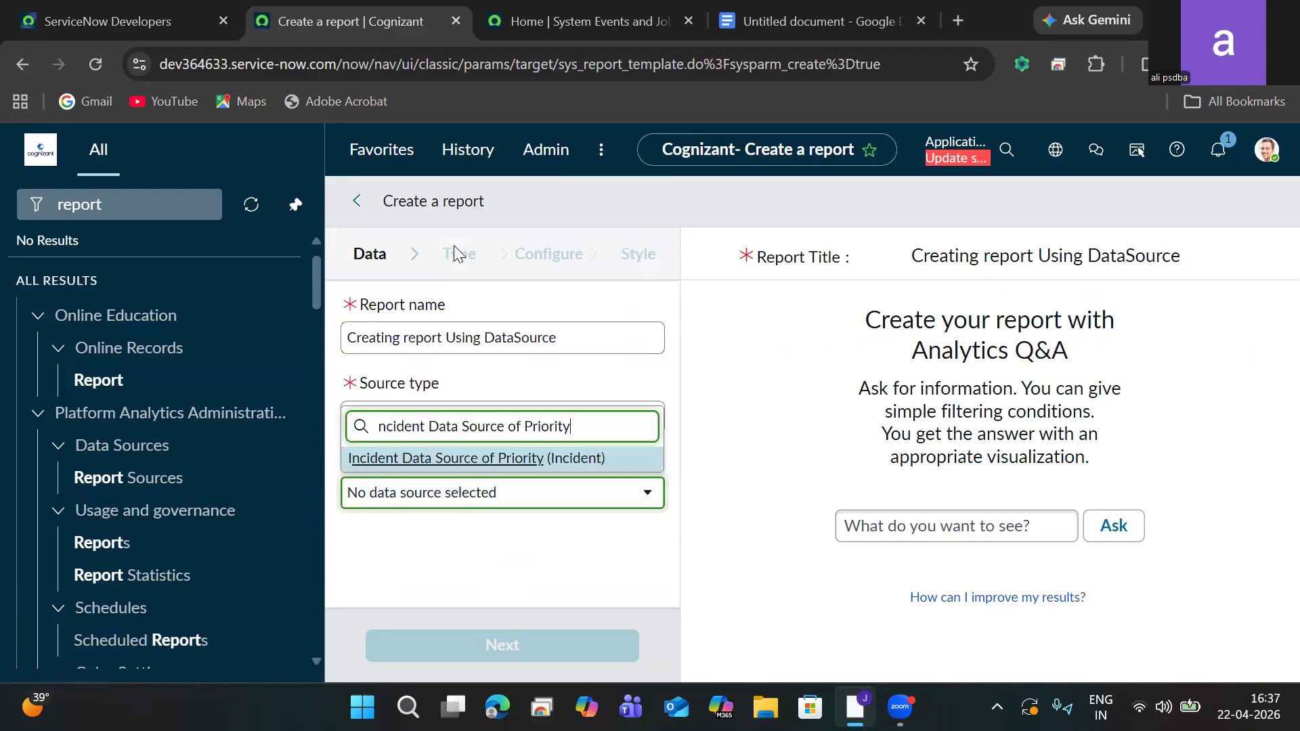
click(452, 458)
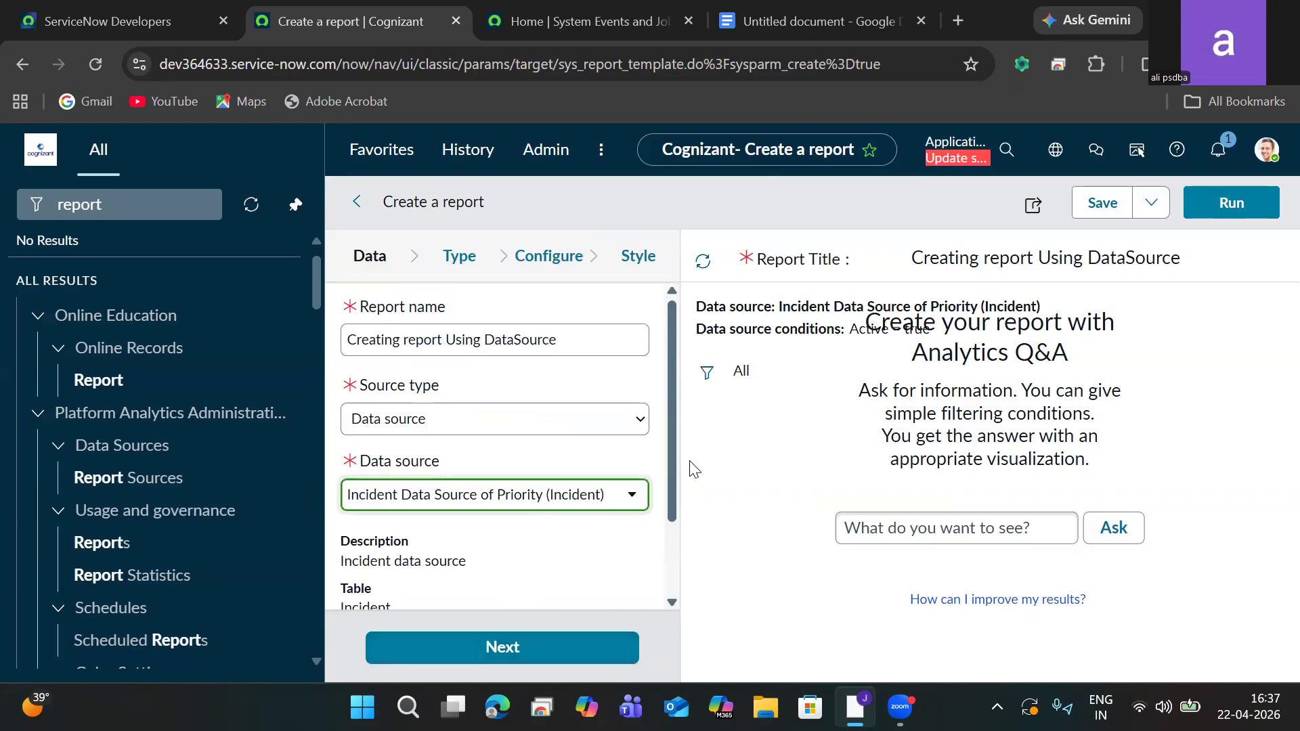
drag(671, 441, 674, 533)
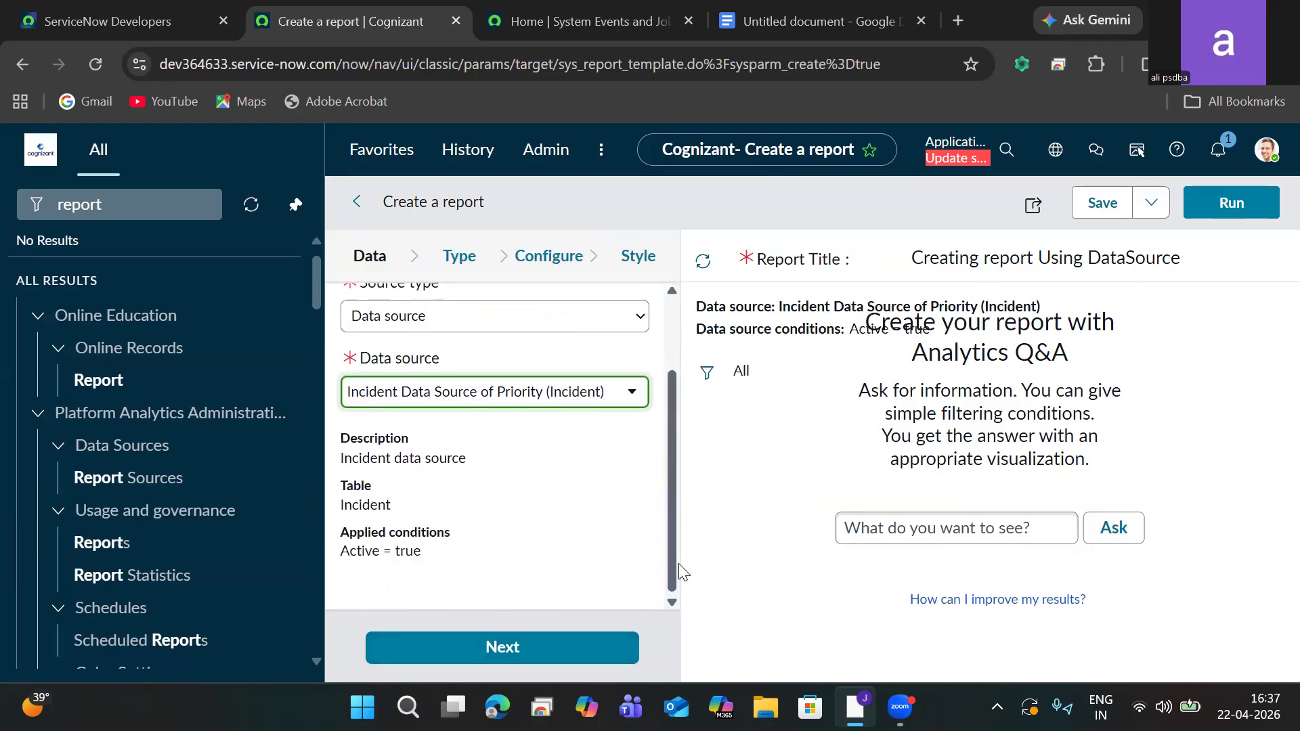
click(511, 656)
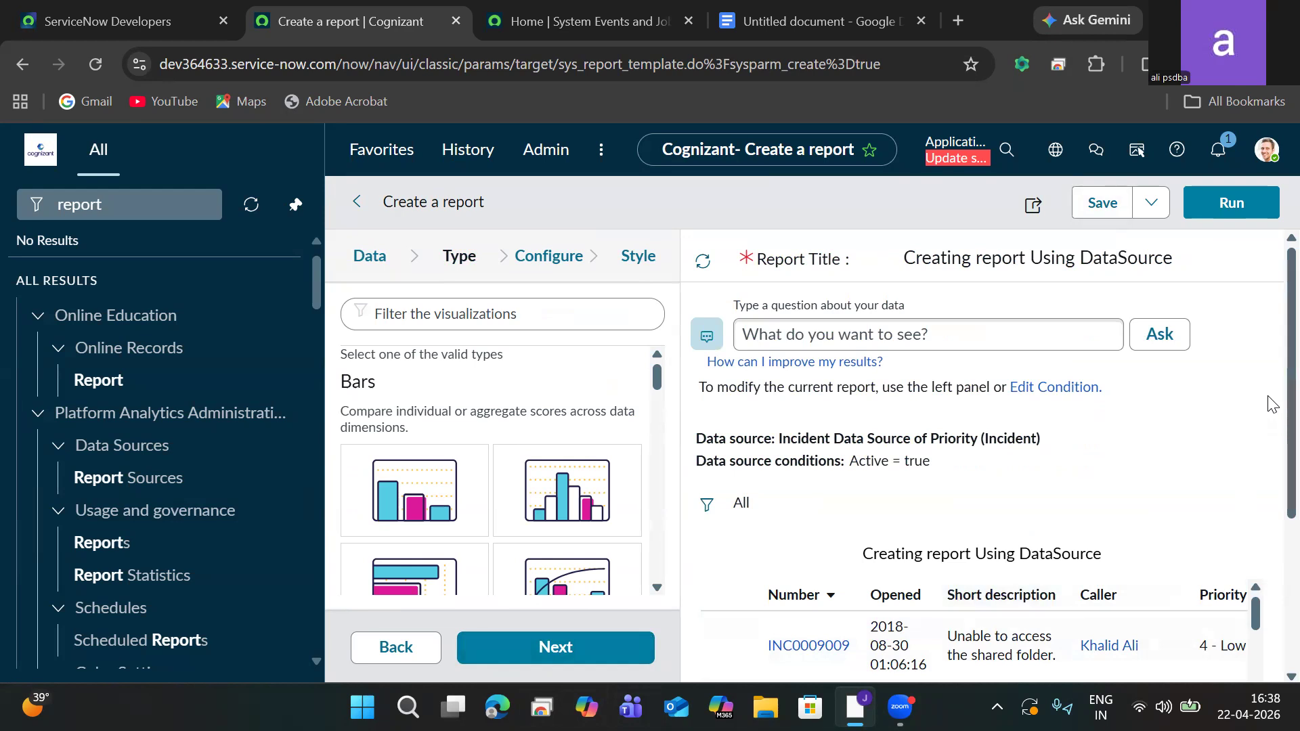
Choose the Speedometer visualization for the report, proceed to its configuration and save the report
scroll(1269, 404, down, 4)
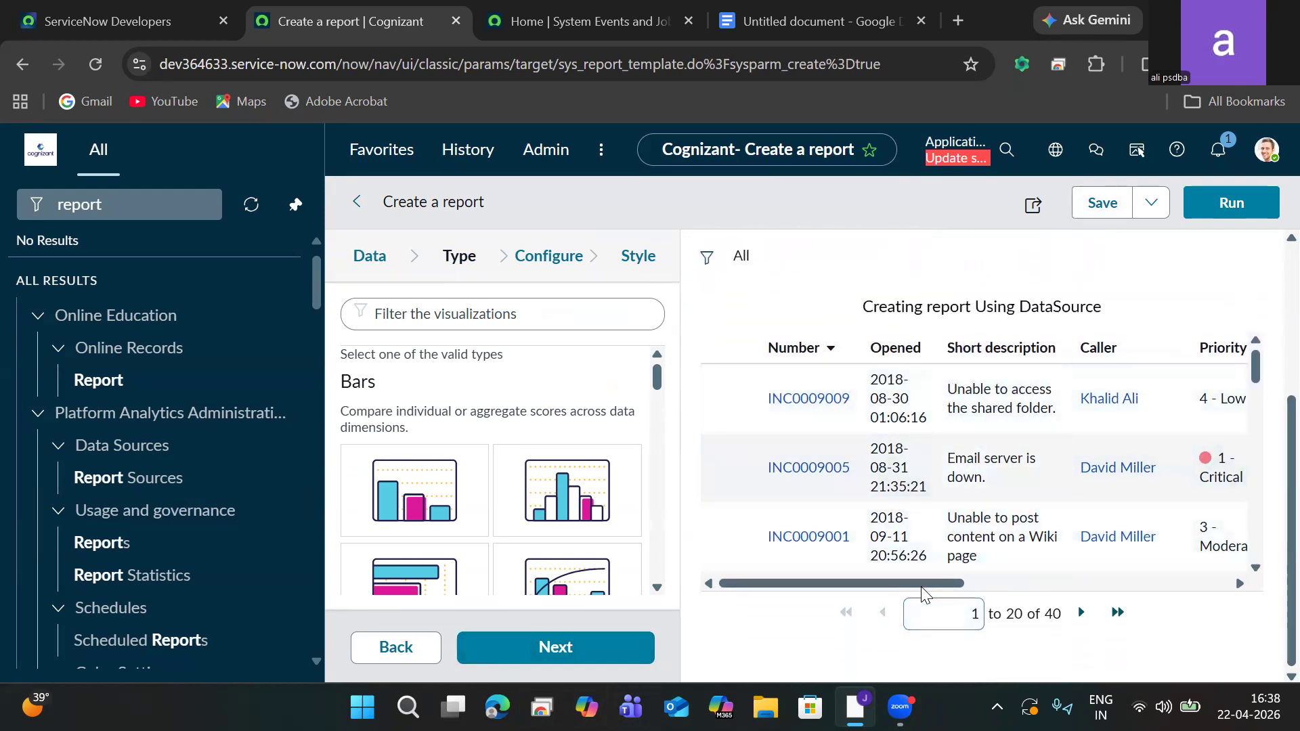
drag(1102, 306, 782, 308)
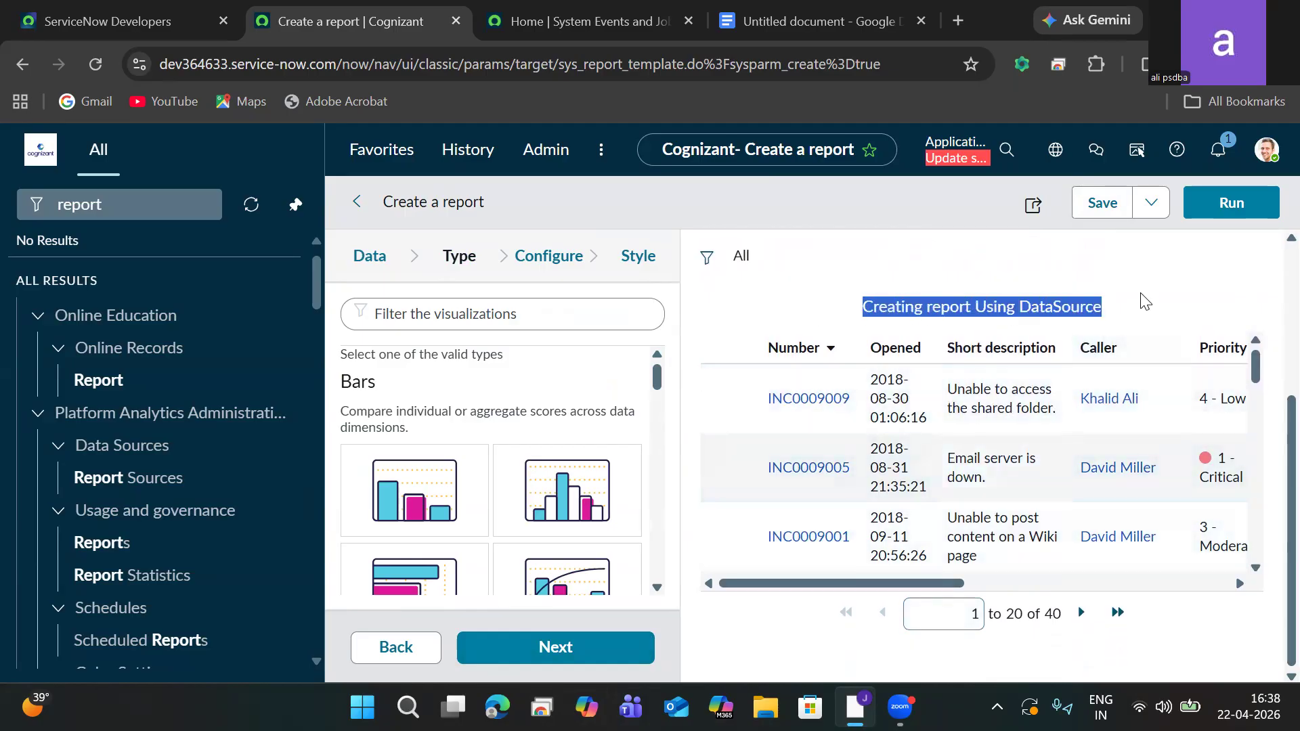
click(1170, 288)
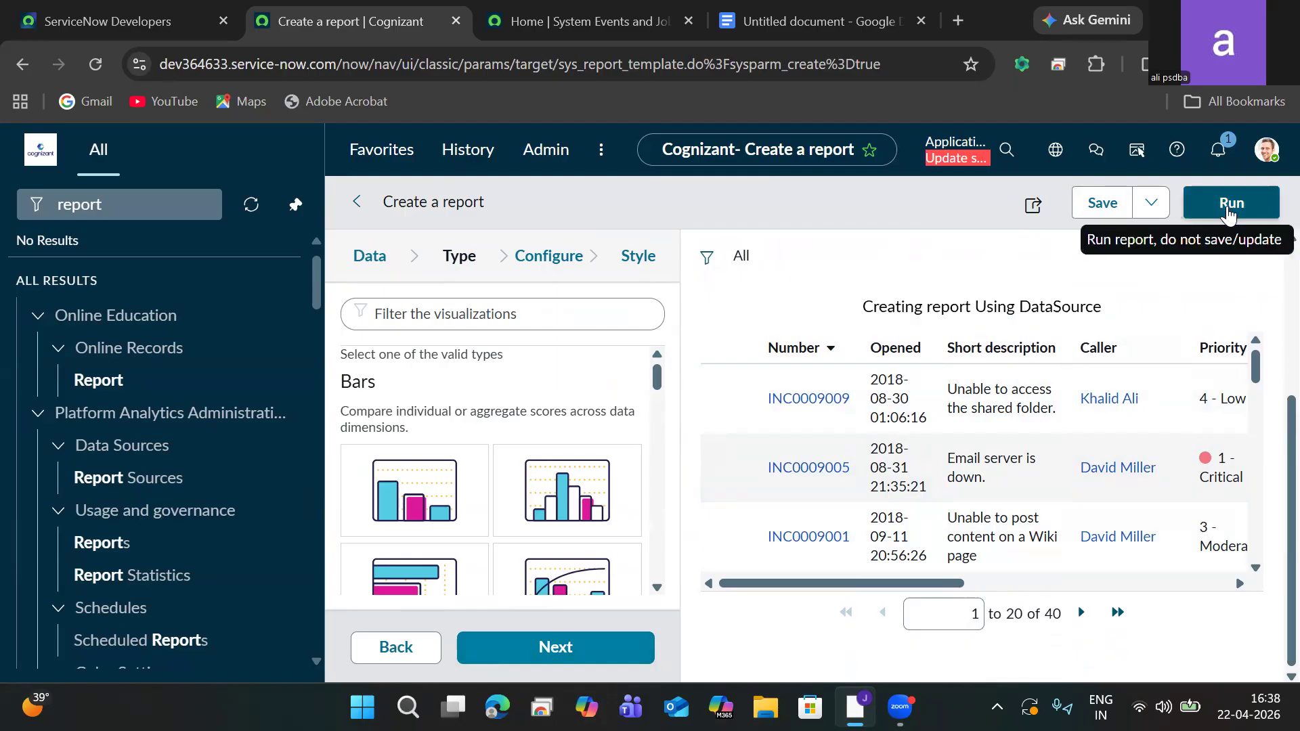
drag(657, 381, 669, 530)
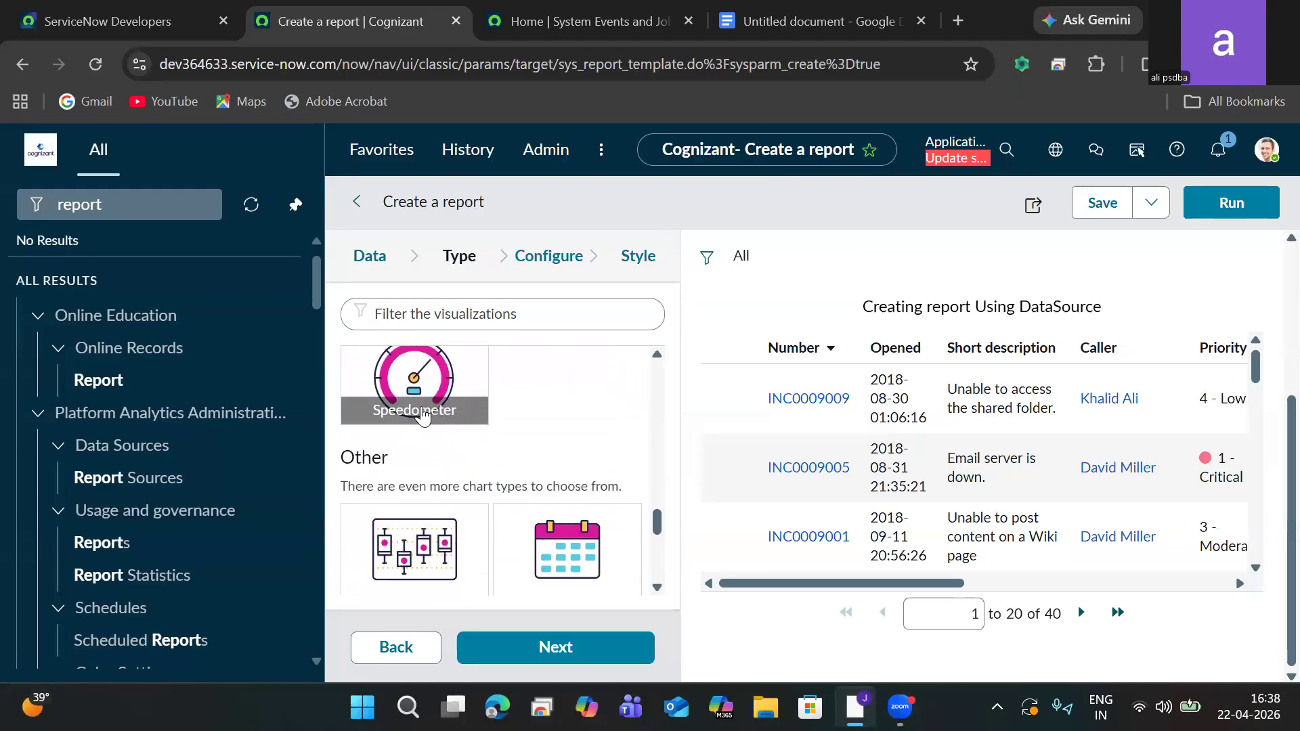
click(421, 413)
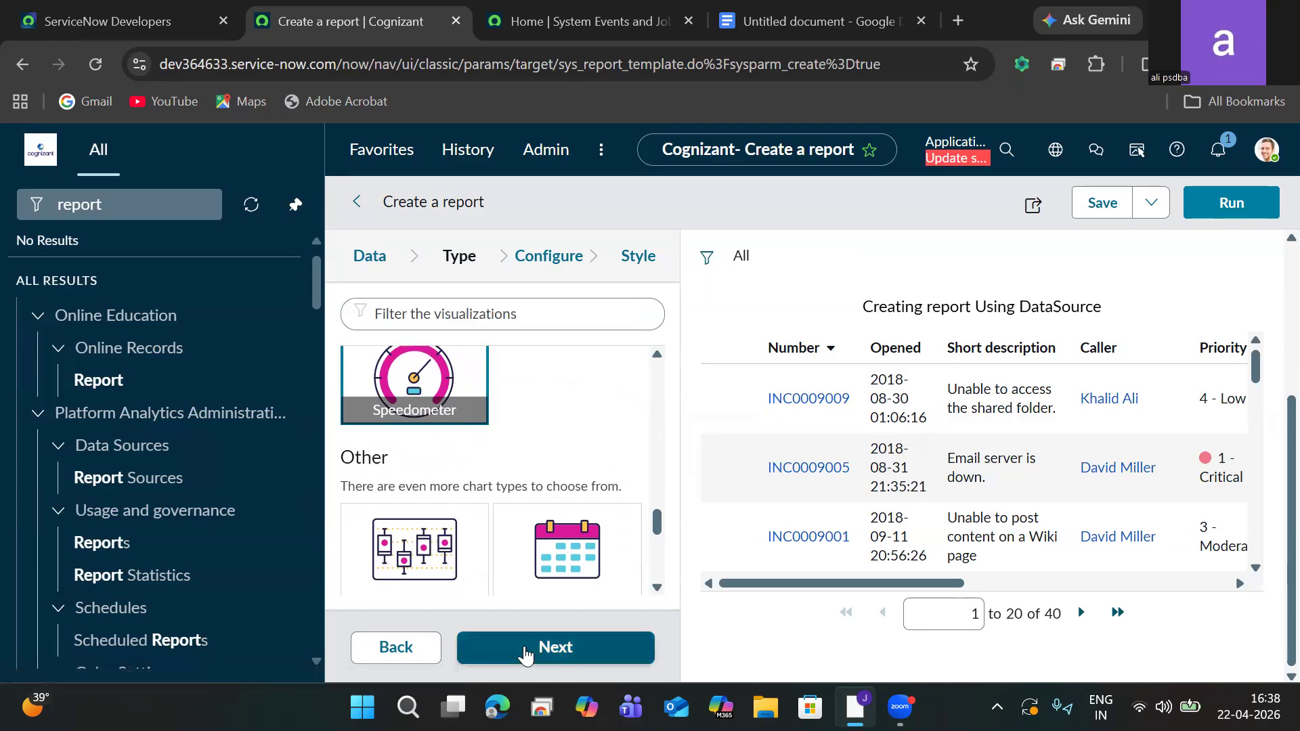
click(527, 651)
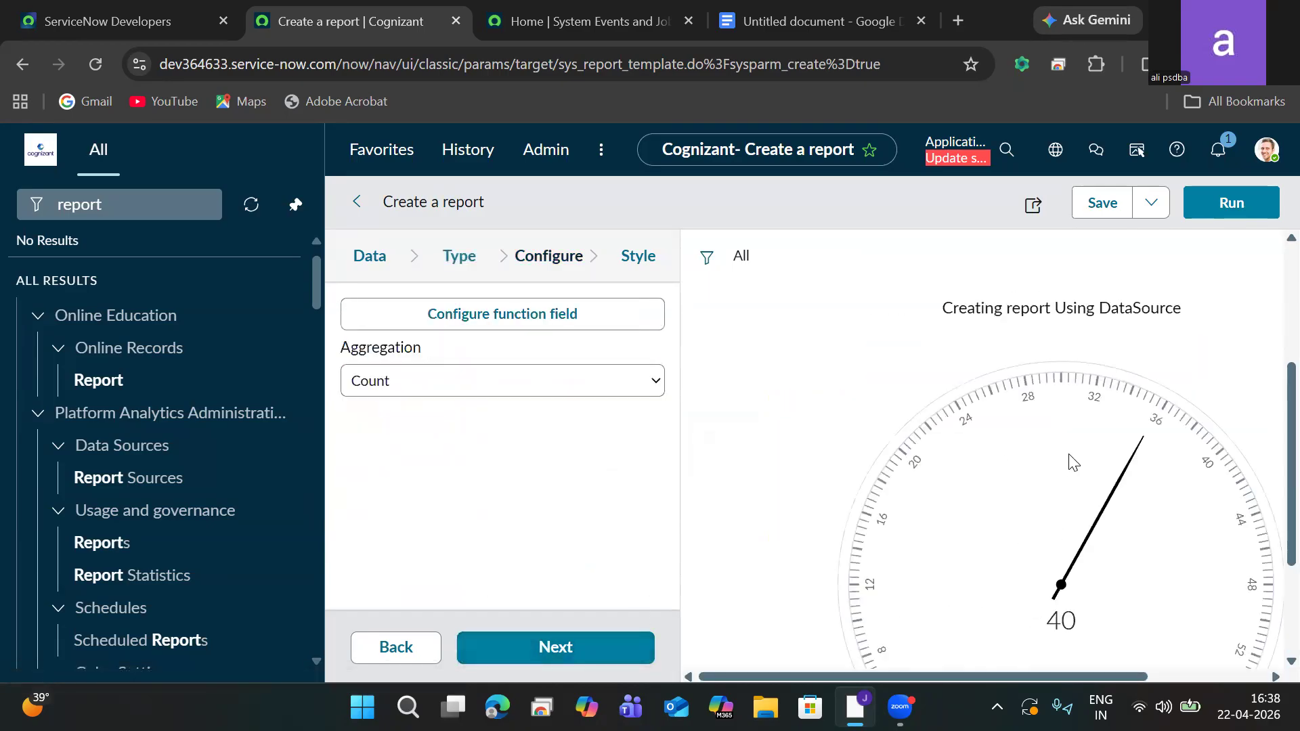
click(1103, 203)
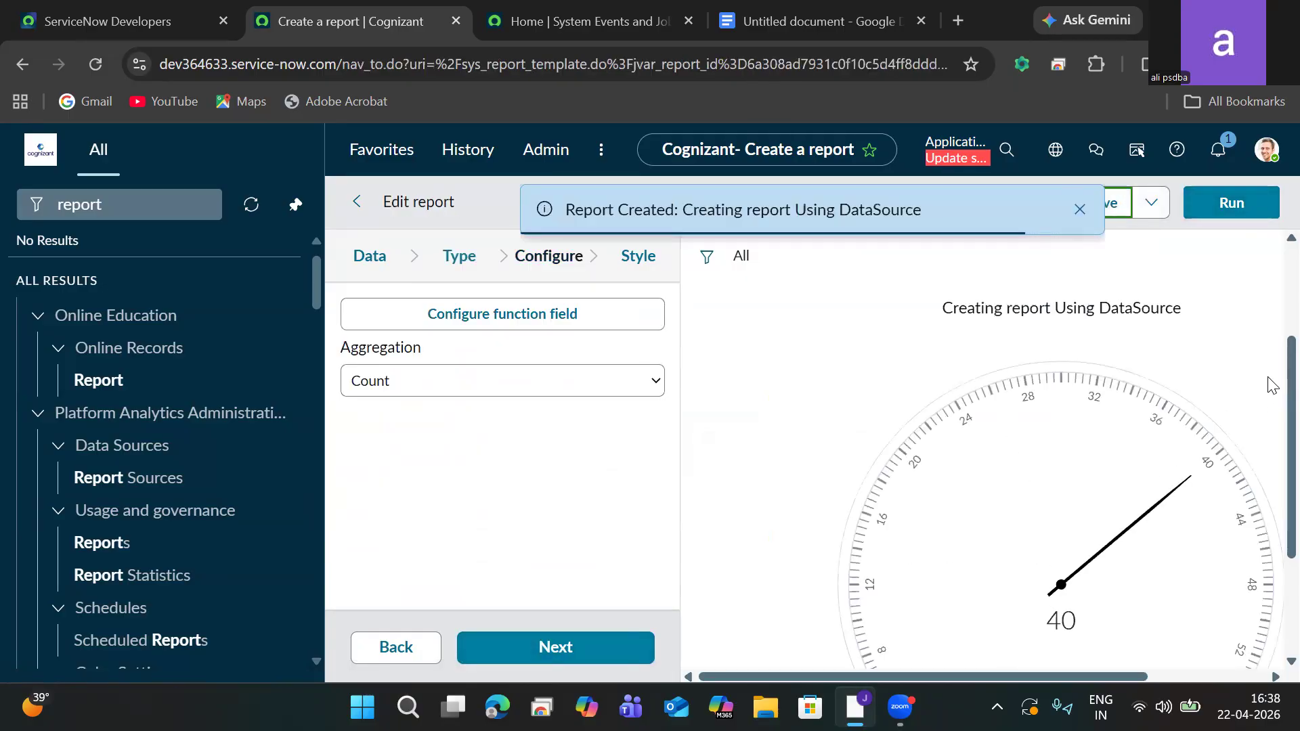
Review the speedometer chart and its Aggregation setting, and examine the report's general style options
scroll(1267, 439, down, 2)
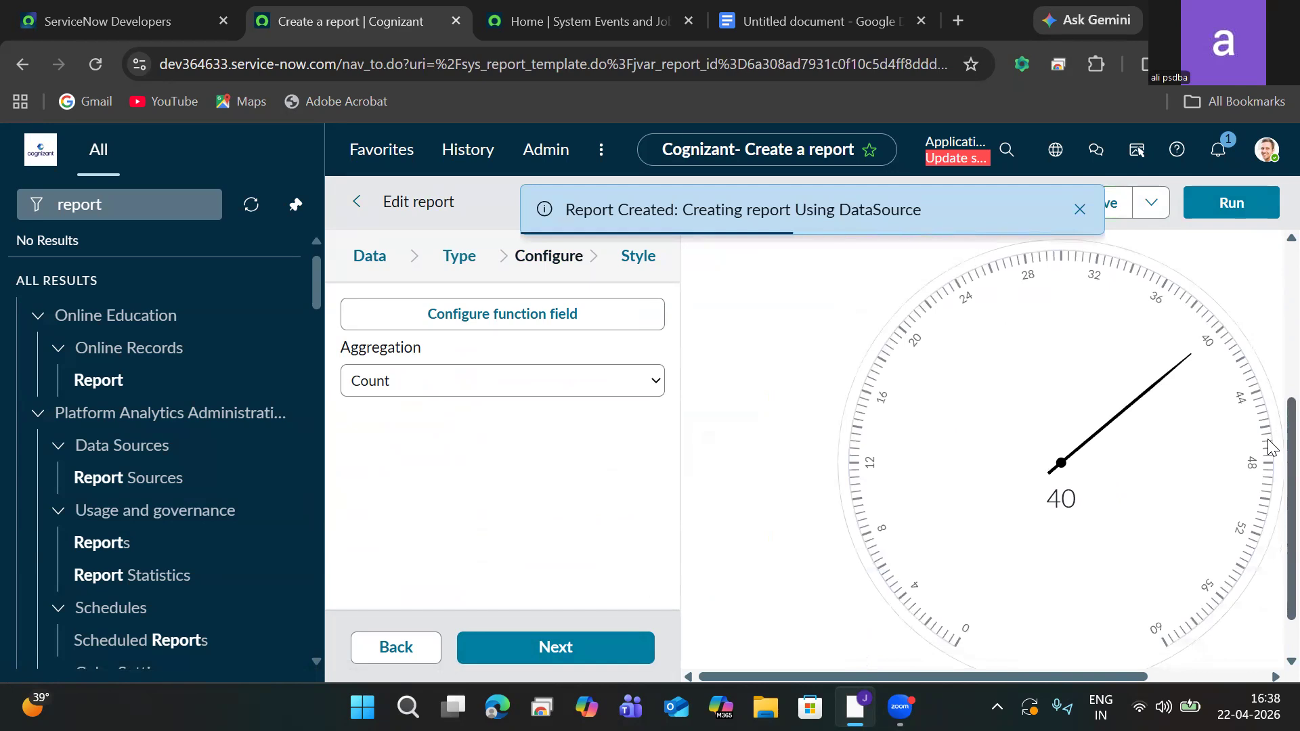
scroll(1268, 439, up, 3)
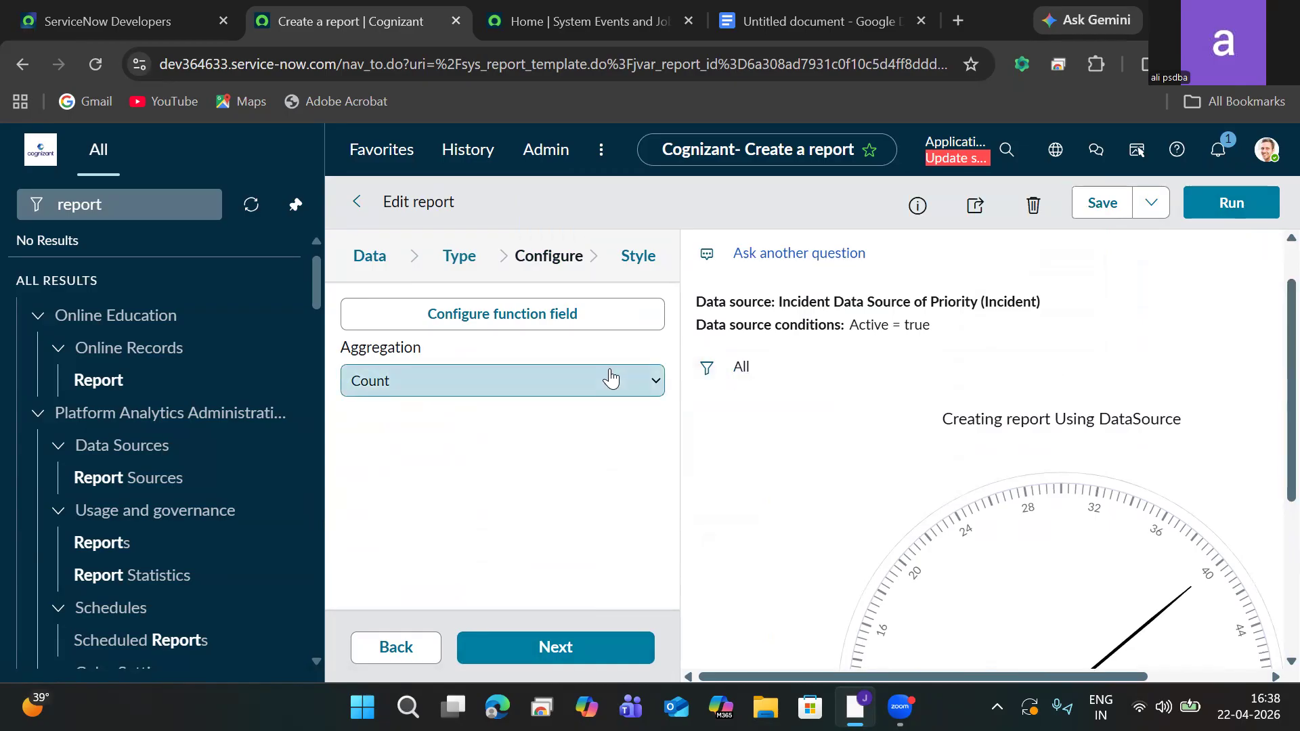
click(545, 378)
click(545, 377)
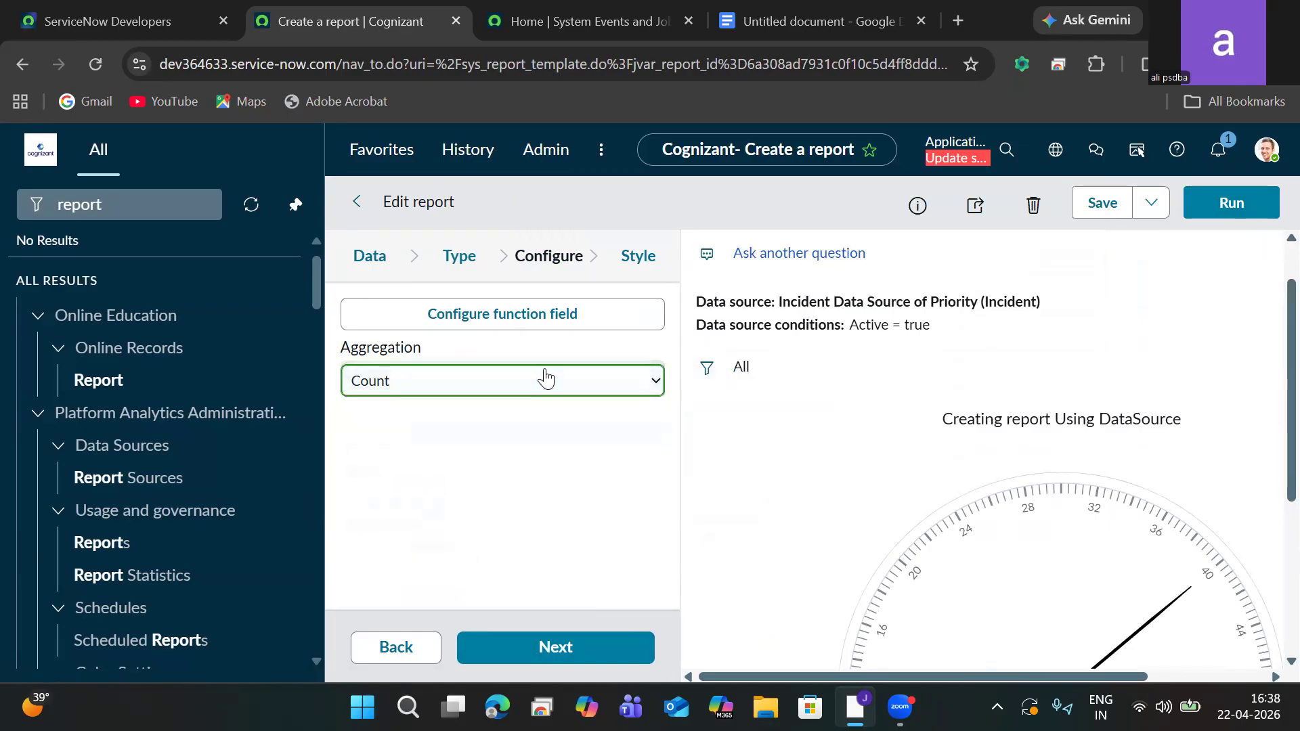
click(570, 649)
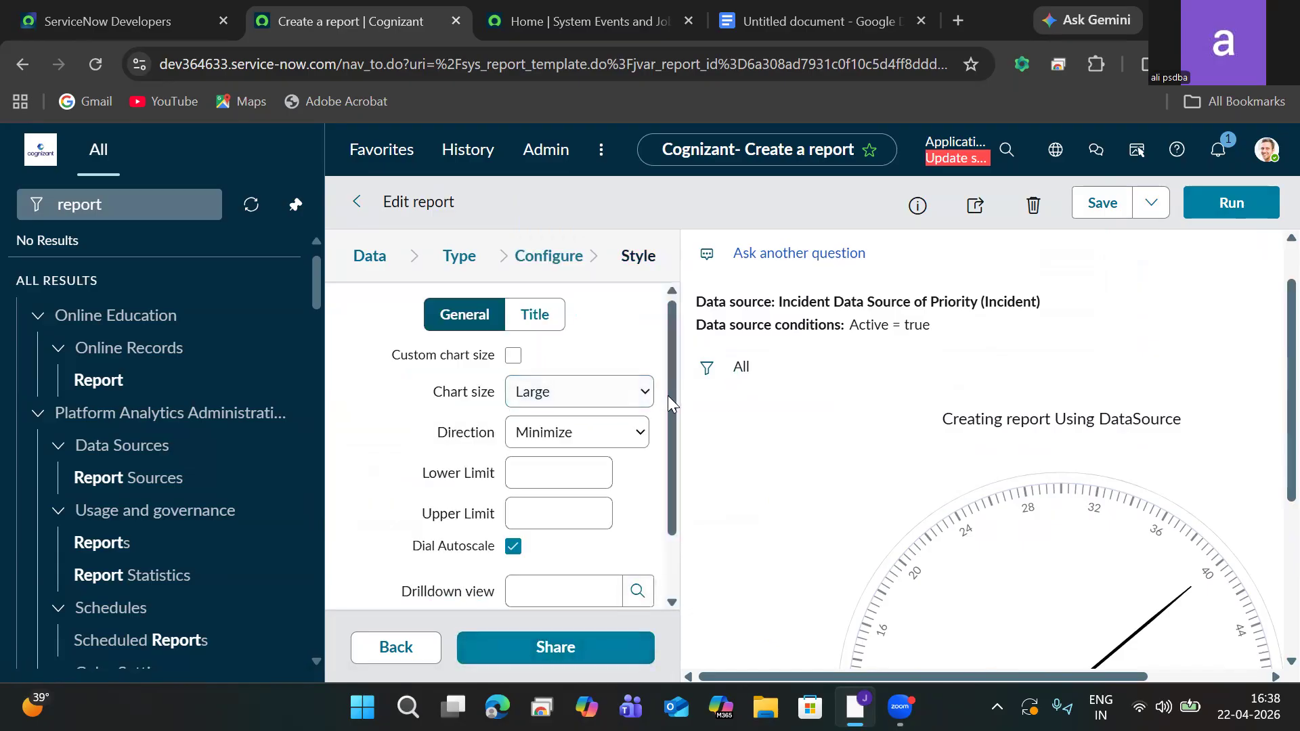
drag(667, 394, 672, 471)
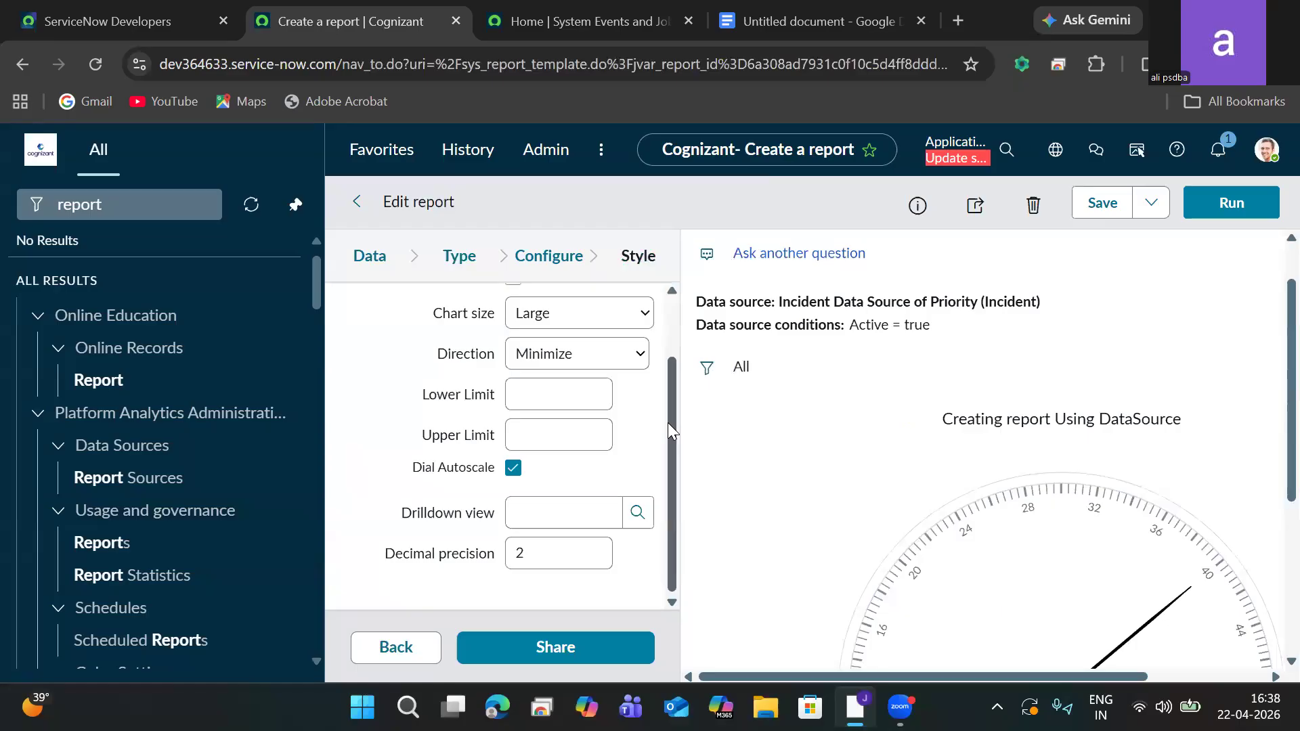
Set the report's chart title to Data Source of Priority in the title style options
drag(667, 422, 663, 333)
click(535, 317)
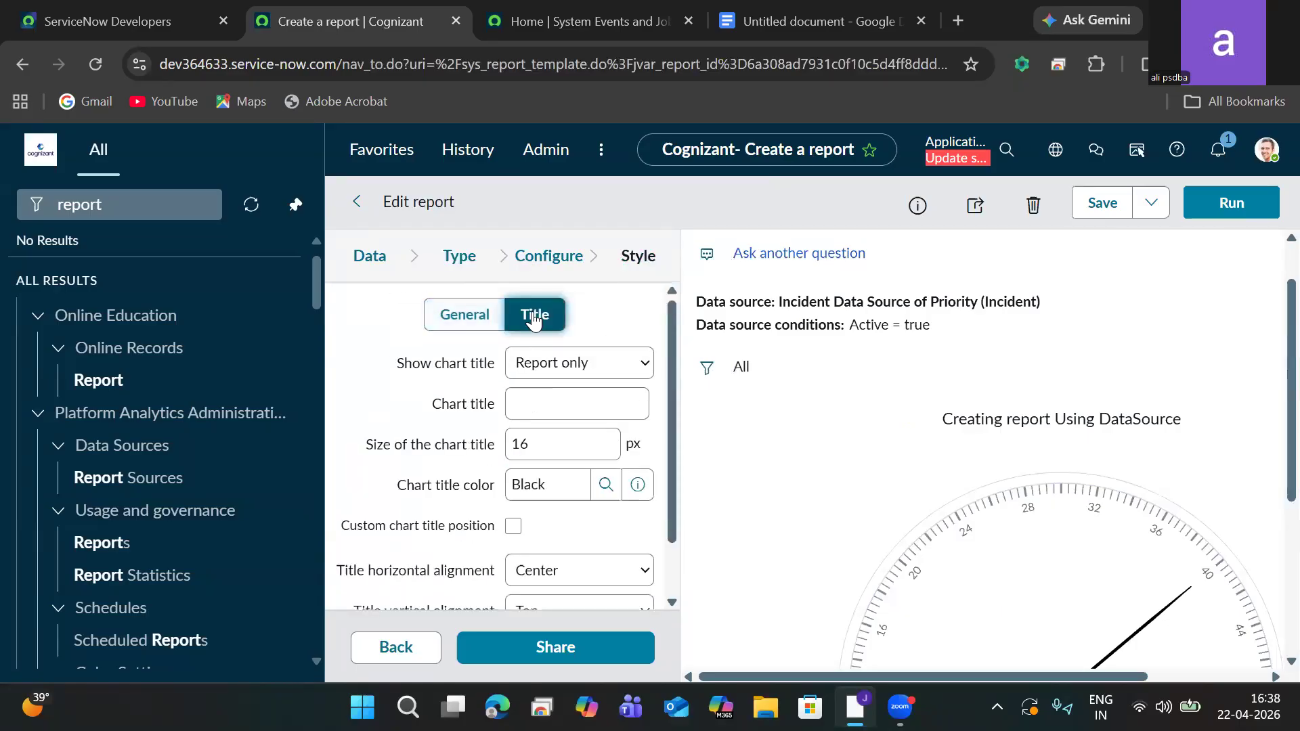
click(564, 400)
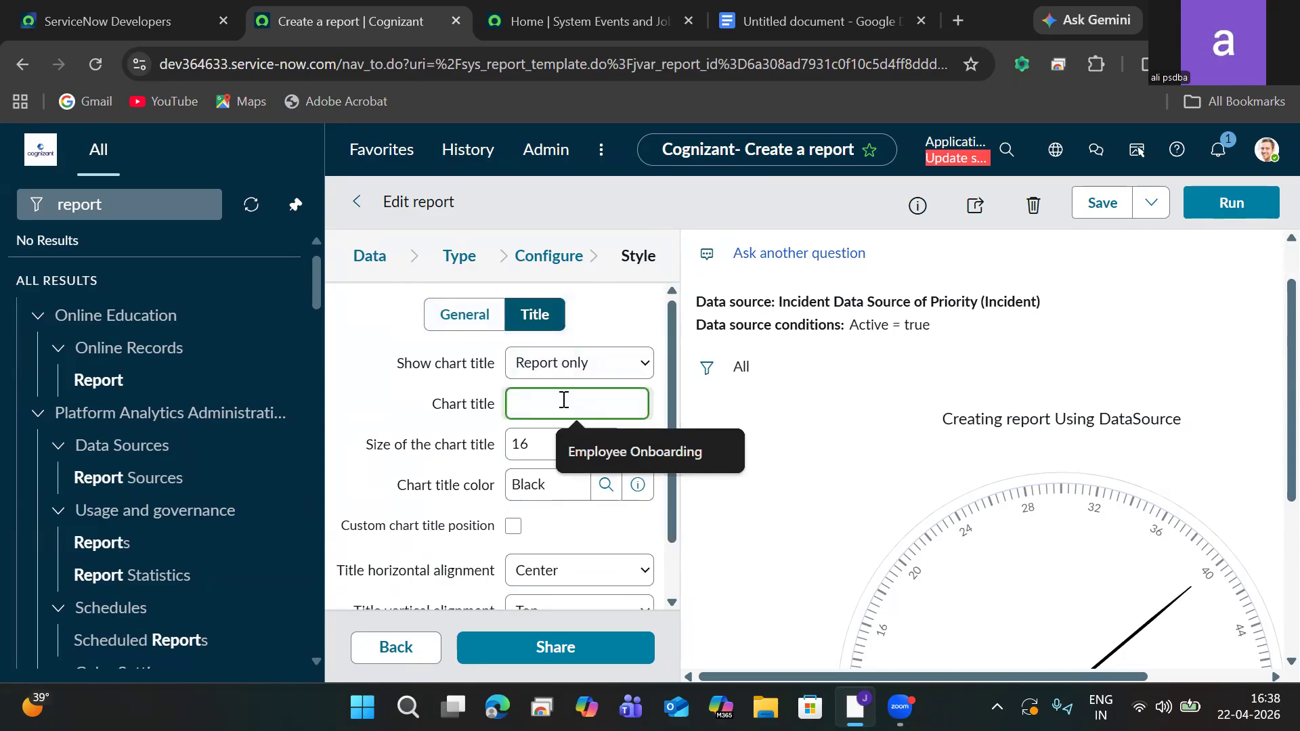
text(Data Source of Pri)
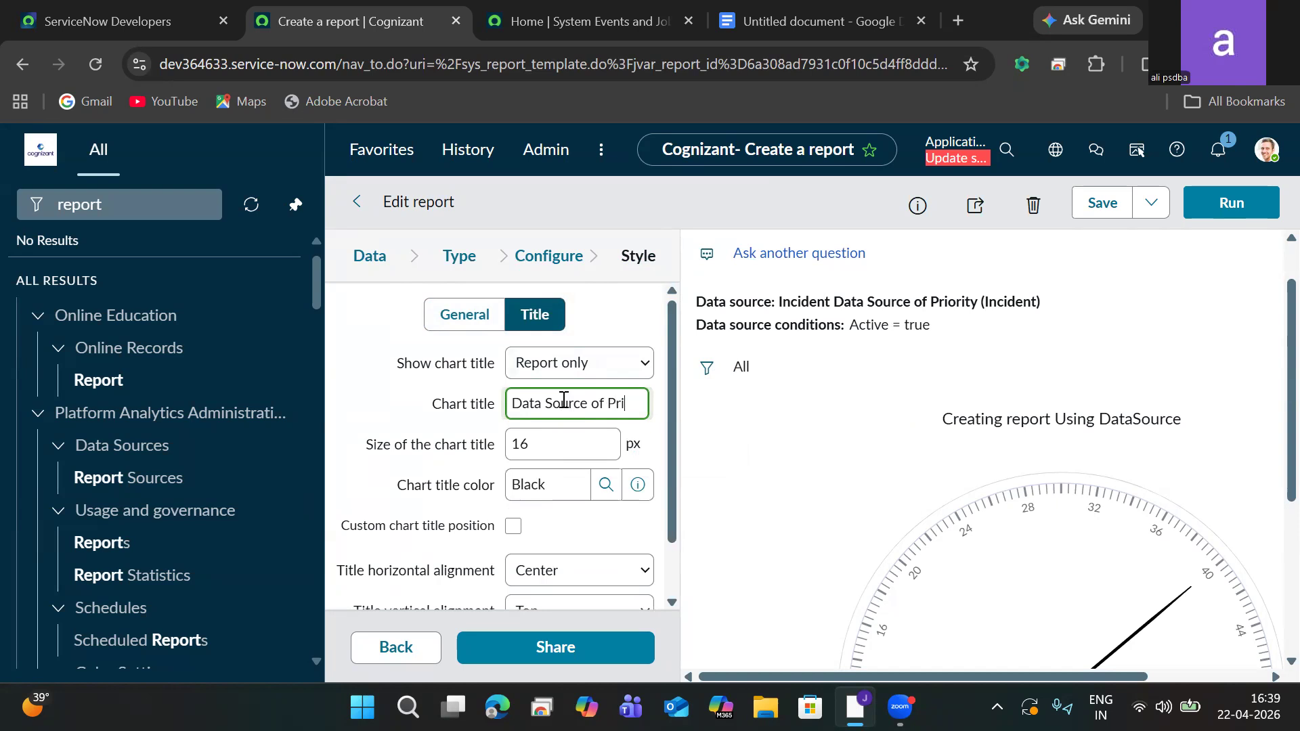
text(uty)
key(BackSpace)
key(BackSpace)
key(BackSpace)
text(ty)
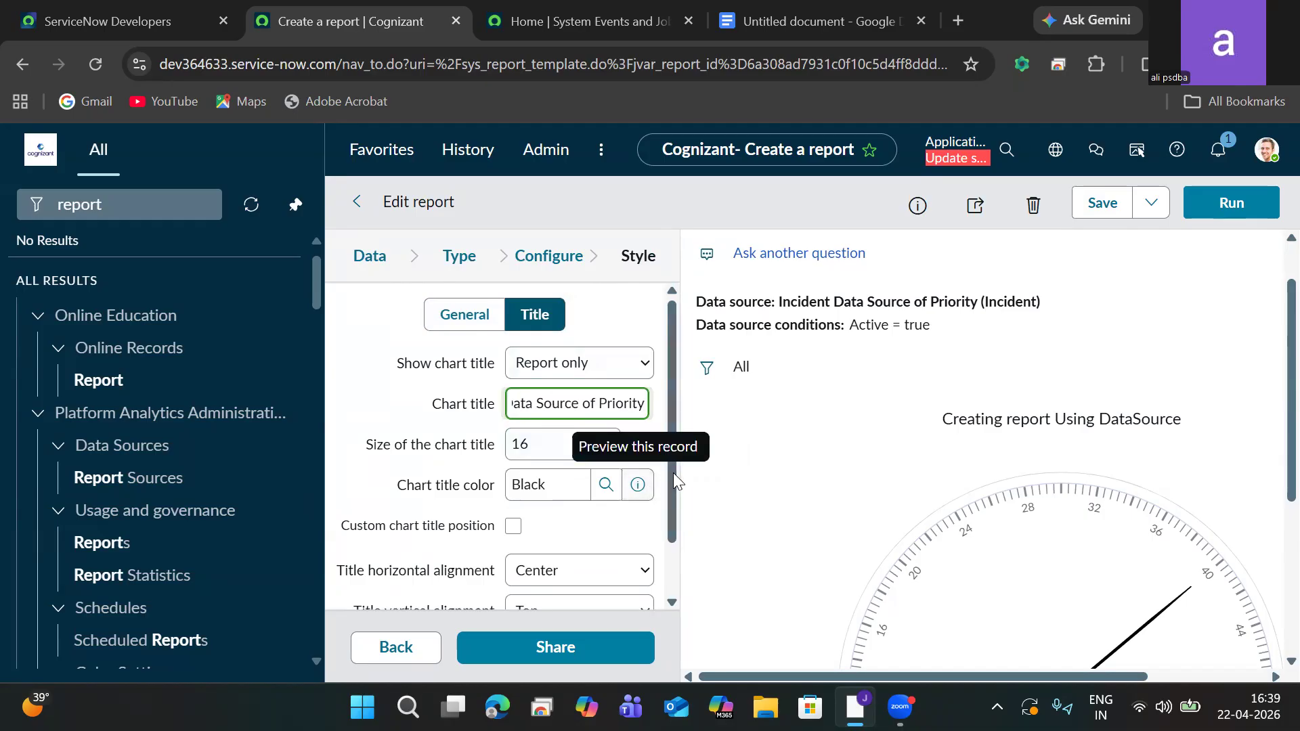
Set the chart title color to #0AB8D9, with vertical alignment Top and horizontal alignment Center
scroll(664, 479, down, 1)
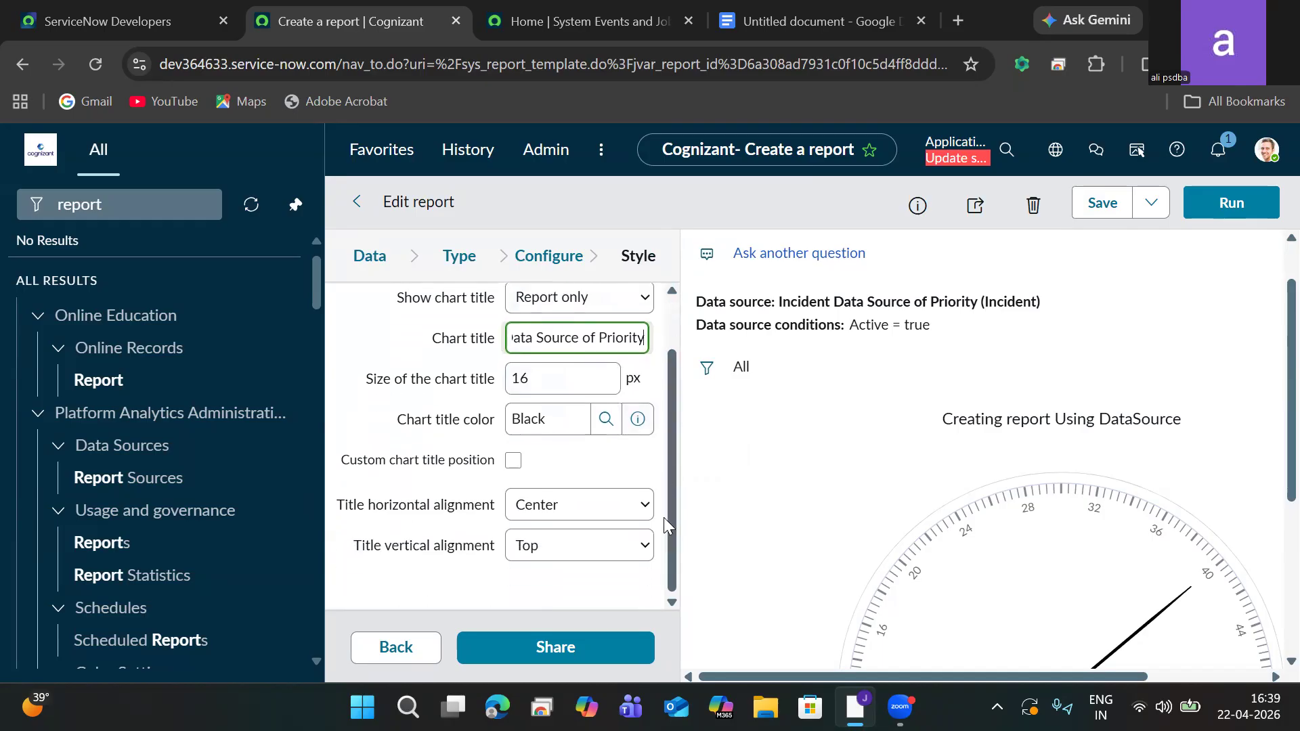
click(608, 422)
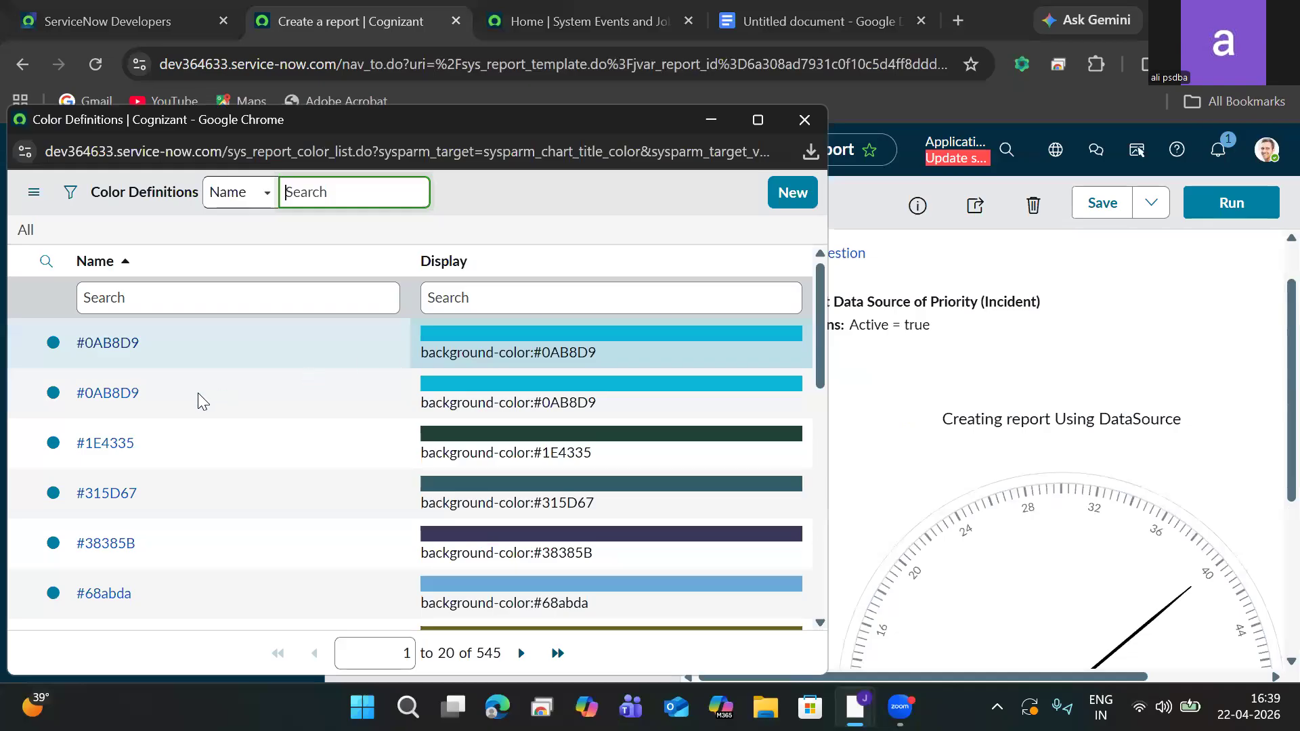
click(121, 403)
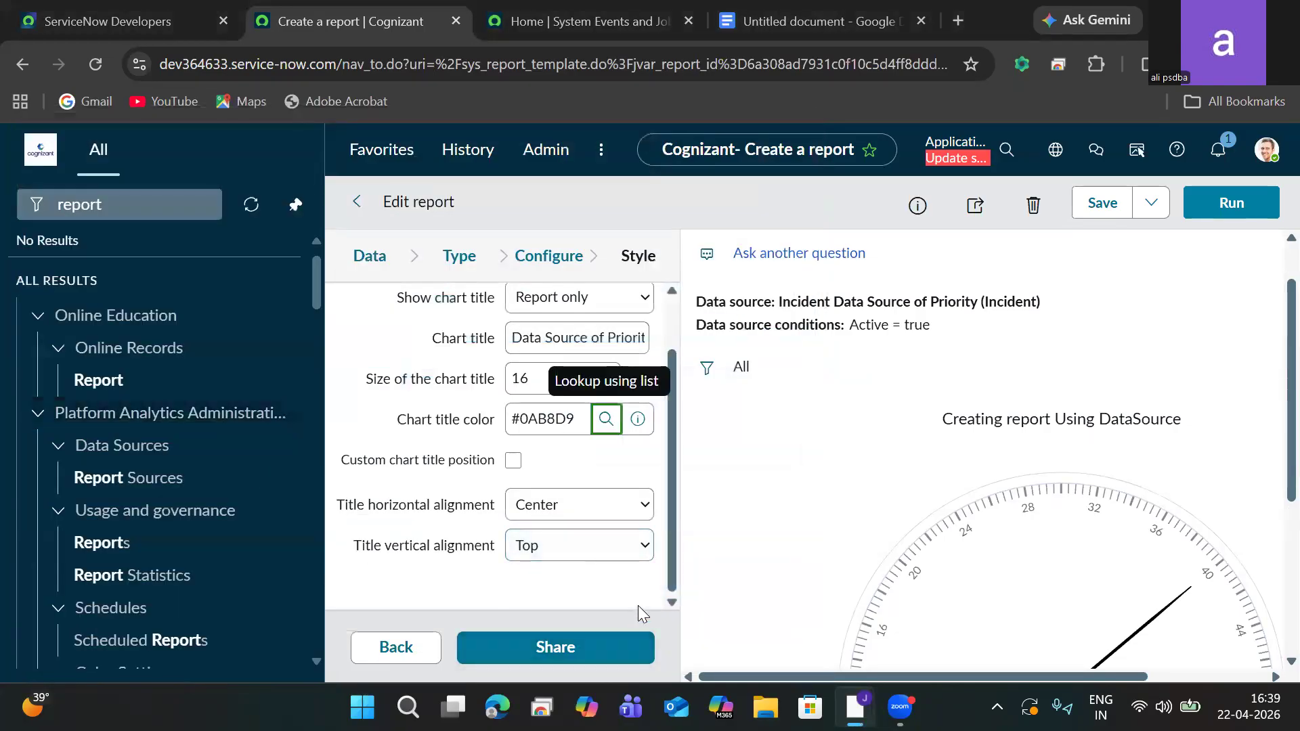
click(603, 550)
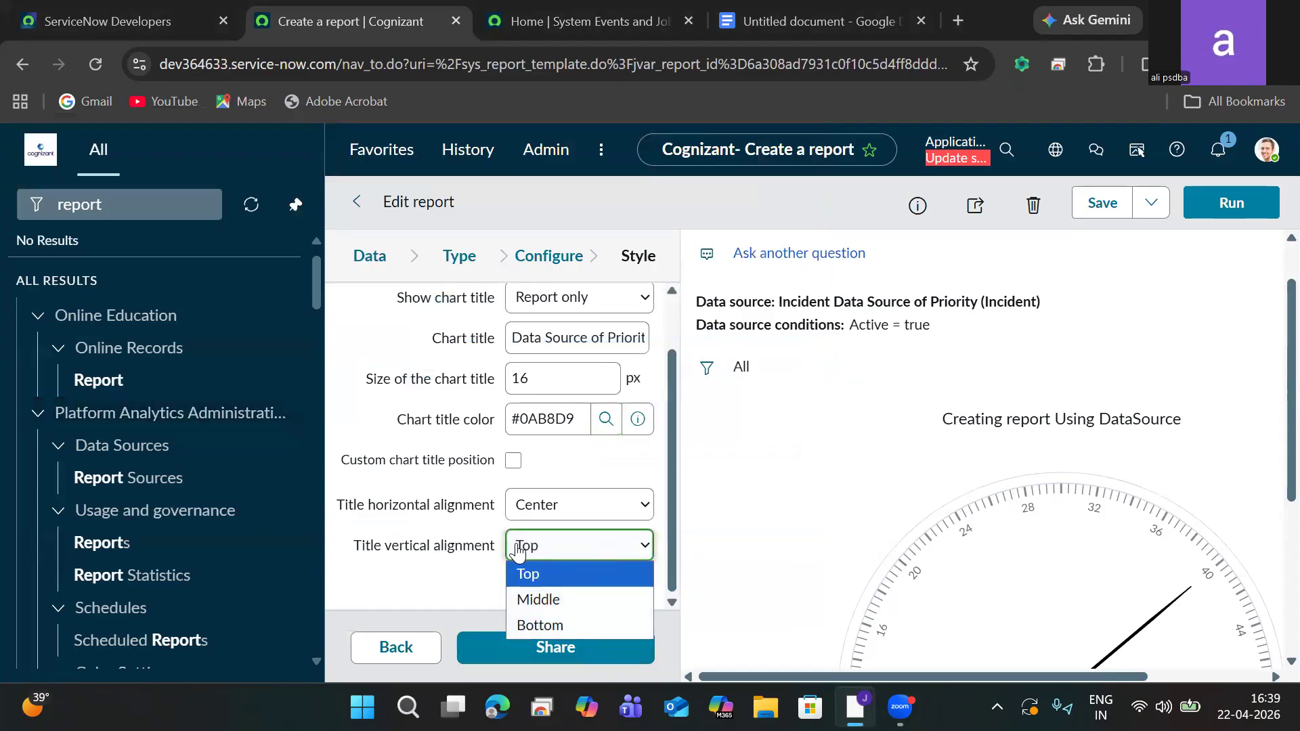
click(577, 581)
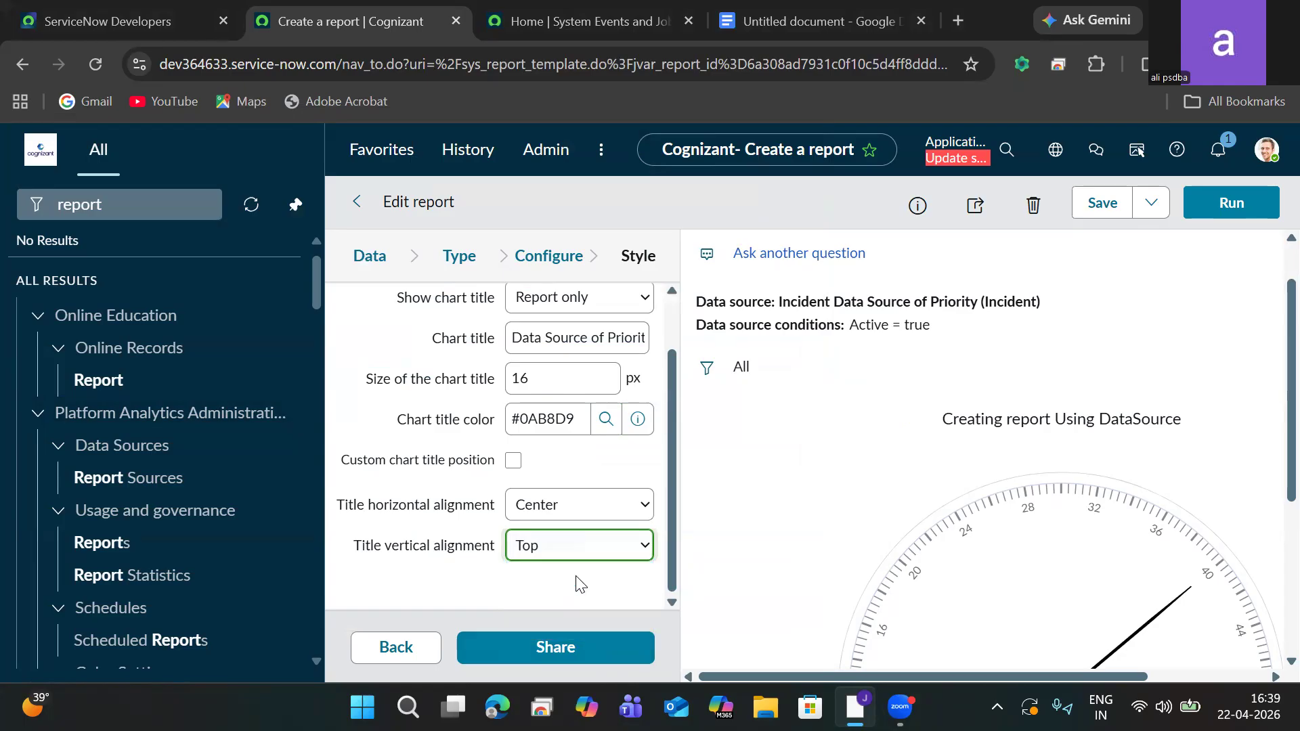
click(578, 520)
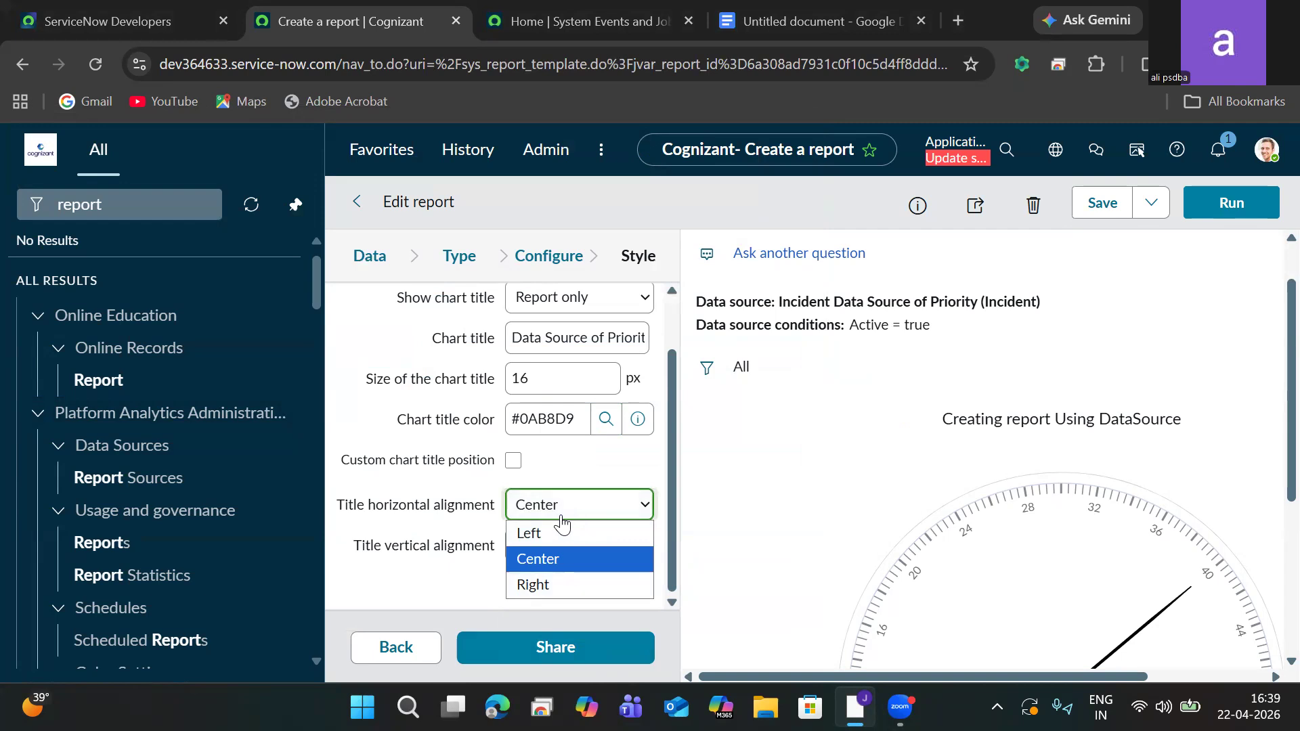
click(556, 568)
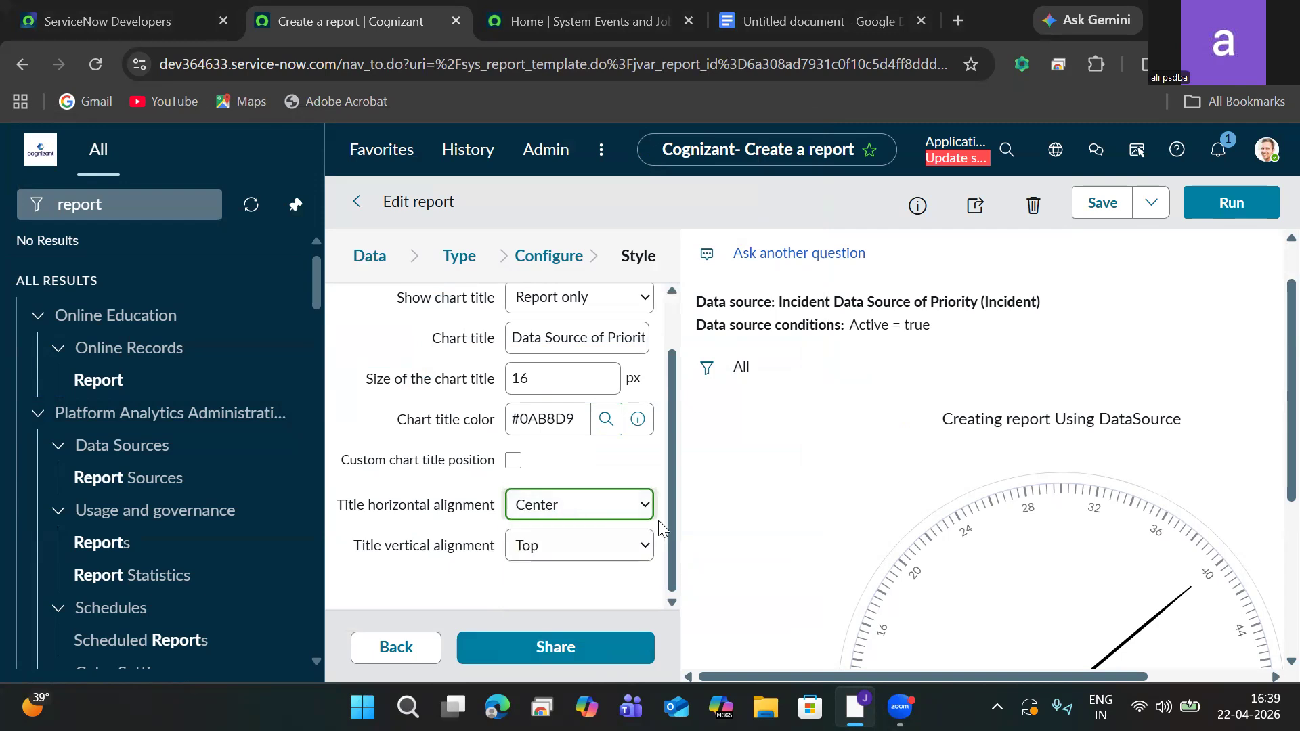
Save and run the report, and review the full speedometer chart
click(1102, 202)
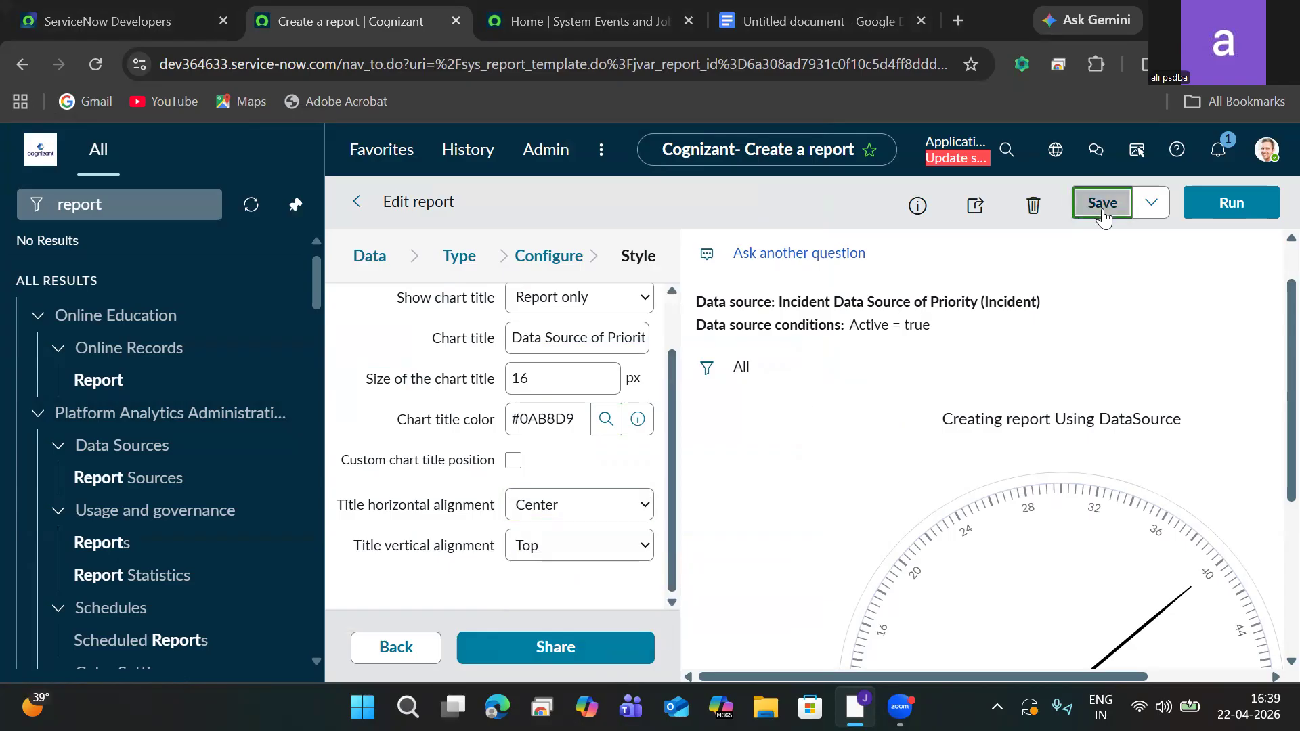
click(1256, 208)
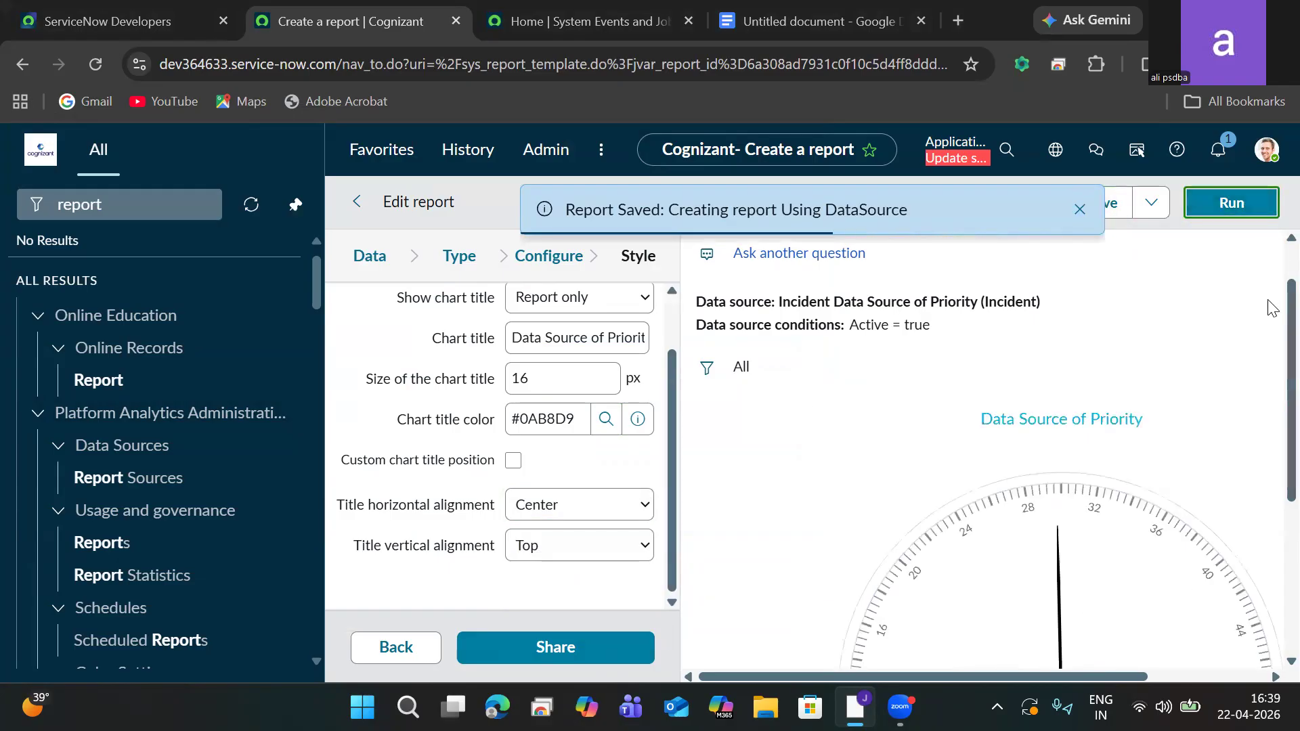
scroll(1269, 303, down, 4)
scroll(1270, 448, up, 3)
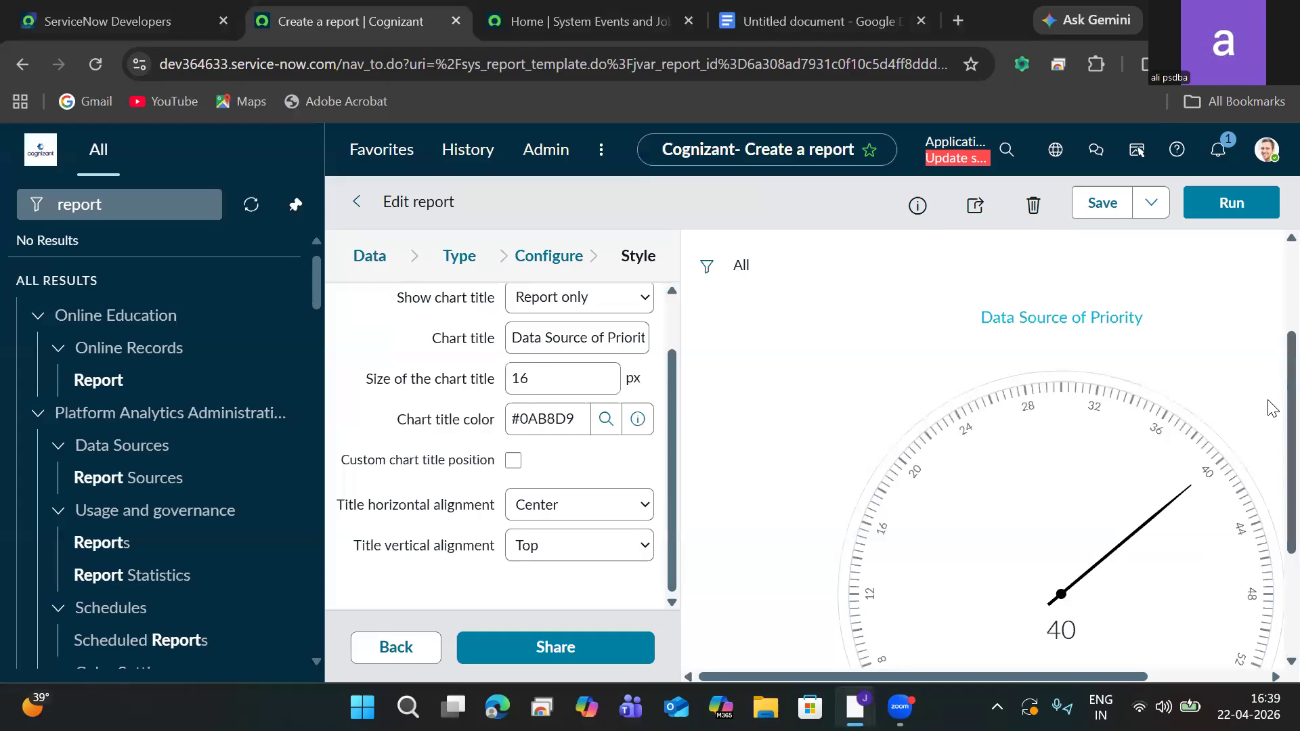
scroll(1270, 406, down, 2)
scroll(1269, 438, up, 1)
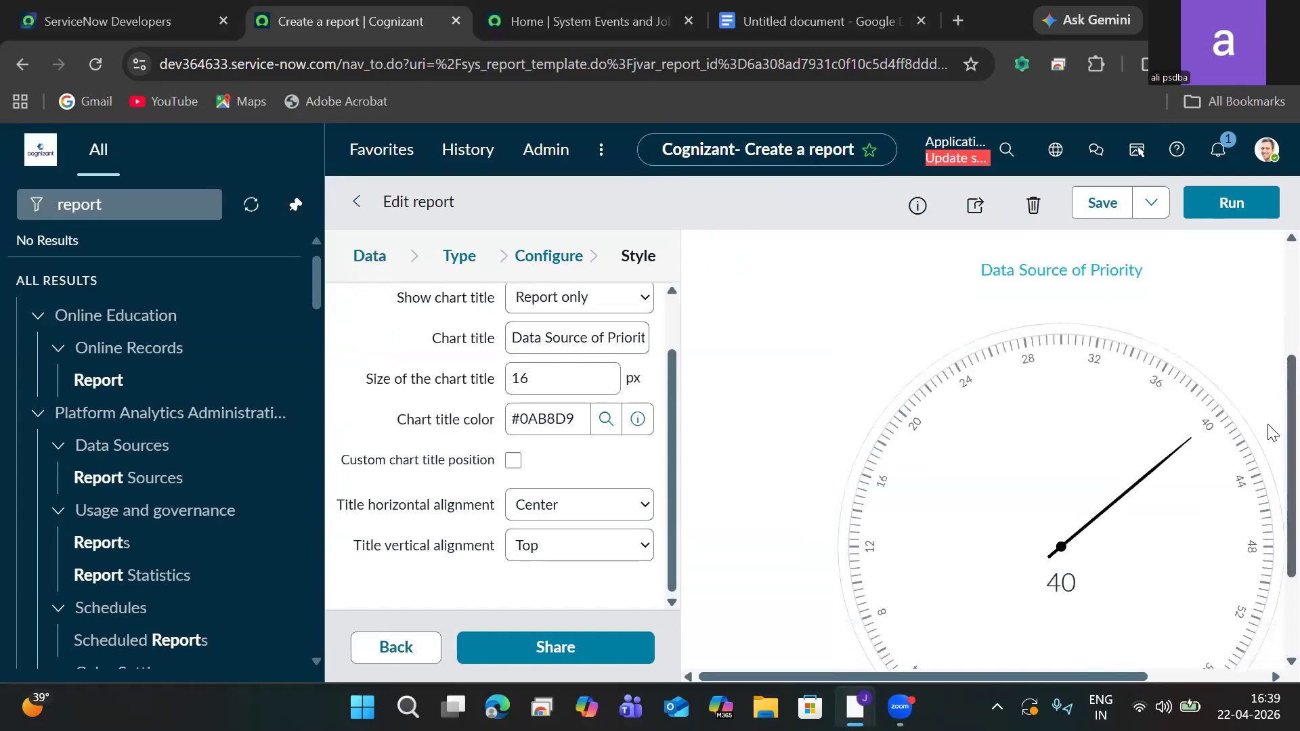
scroll(1271, 432, down, 4)
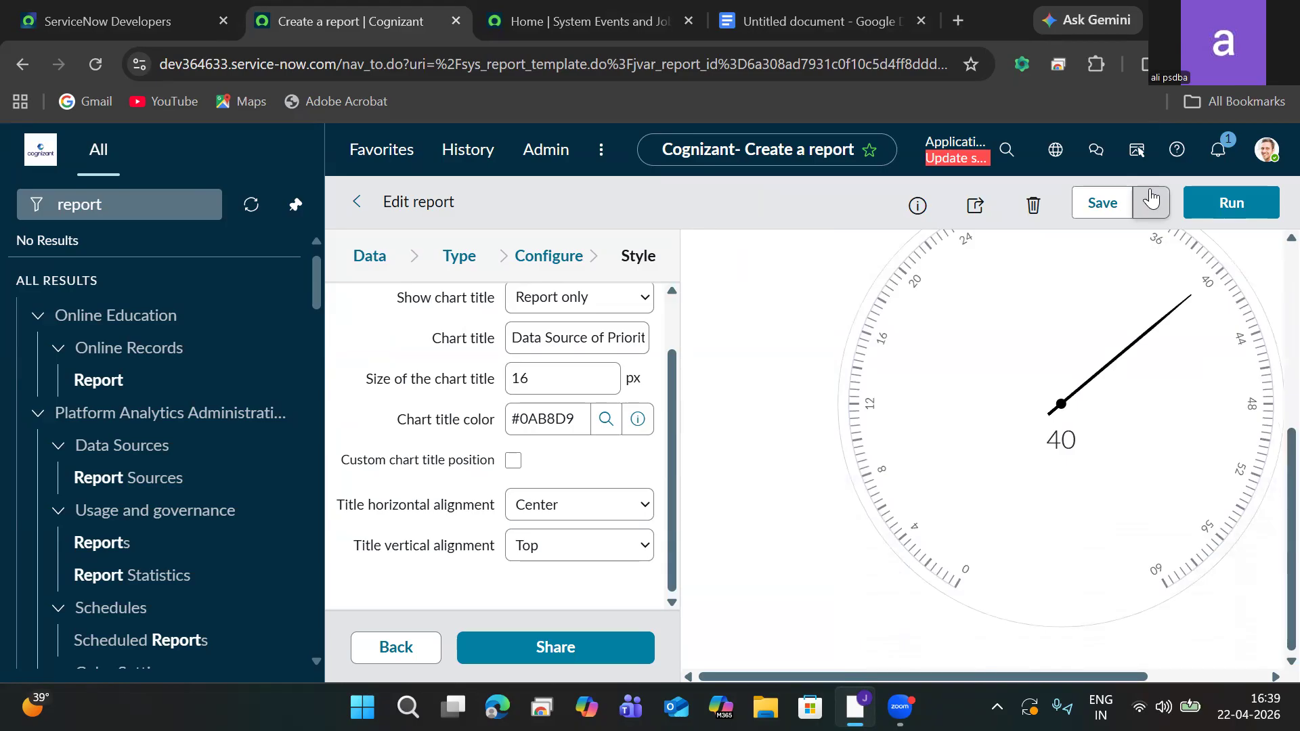
Open the report's sharing options, check its visibility settings and close them without changes
click(573, 659)
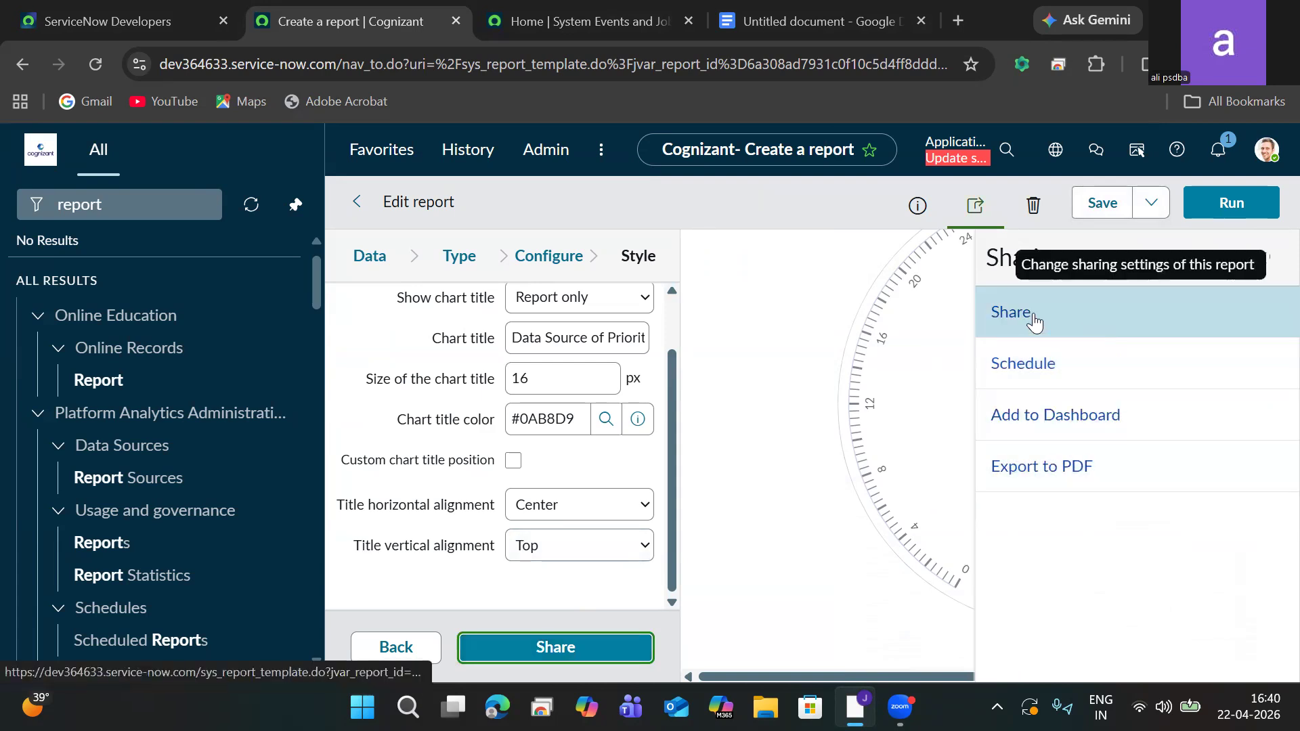
click(1034, 321)
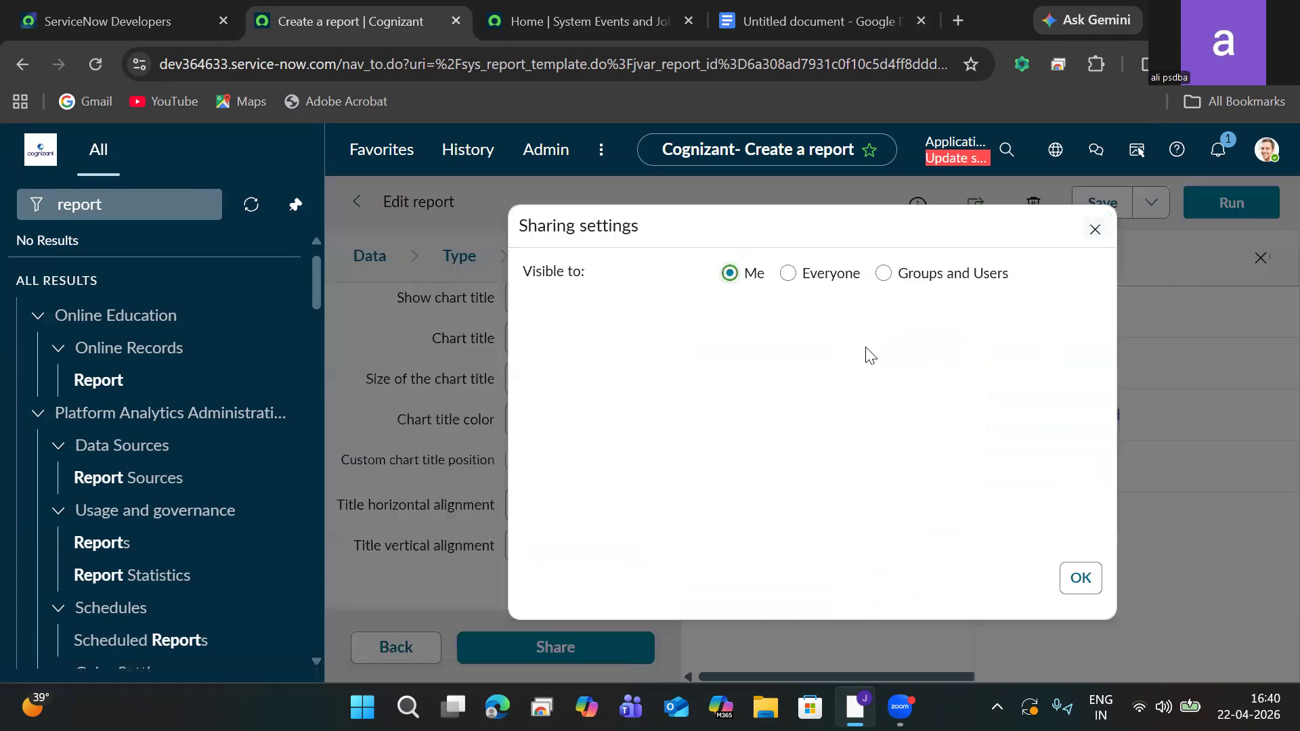
click(1094, 229)
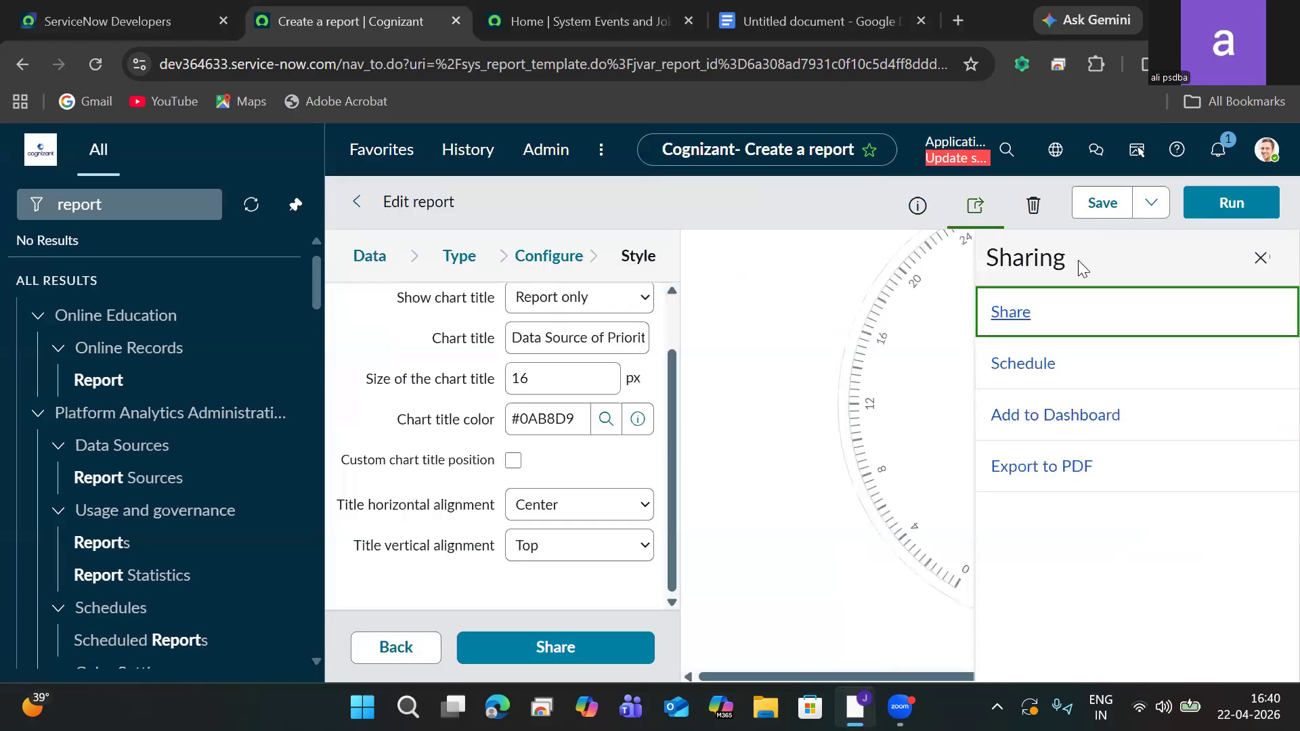
Start an email schedule for the report, name it Incident Open records and select the report Creating report Using DataSource
click(1035, 374)
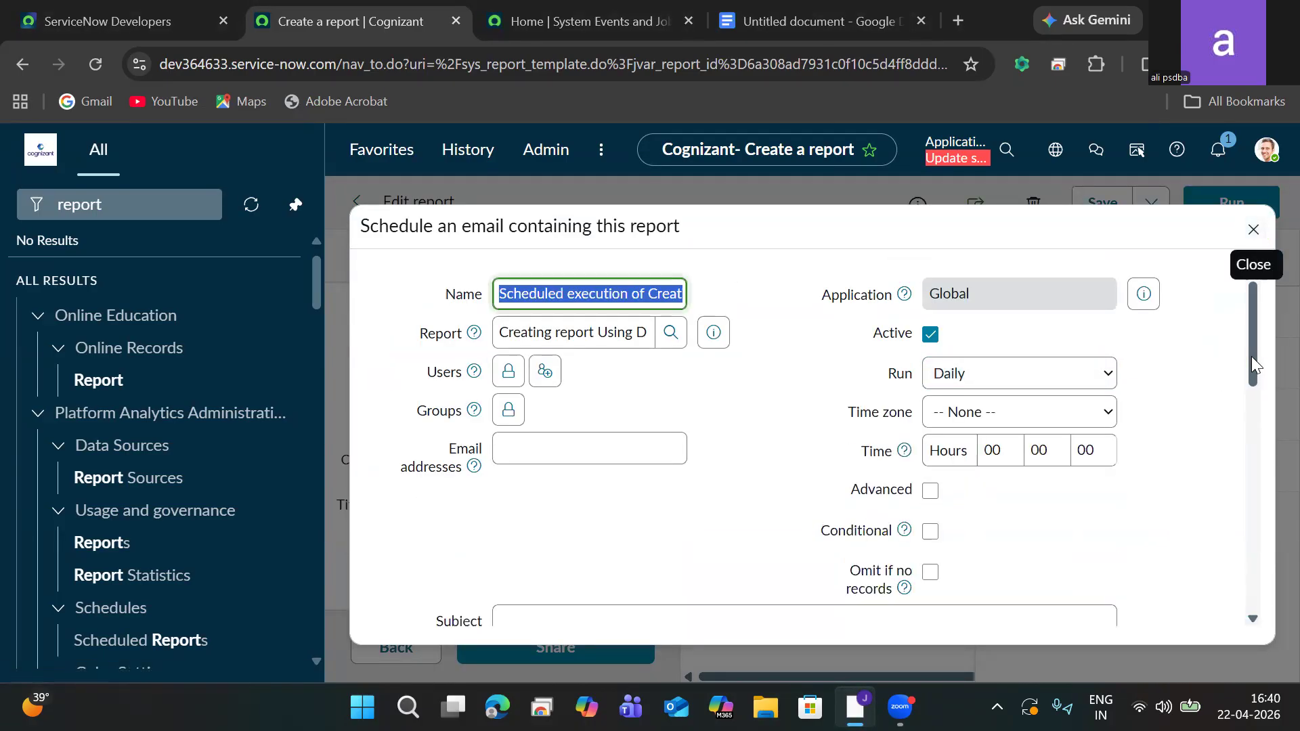
drag(1253, 364, 1232, 270)
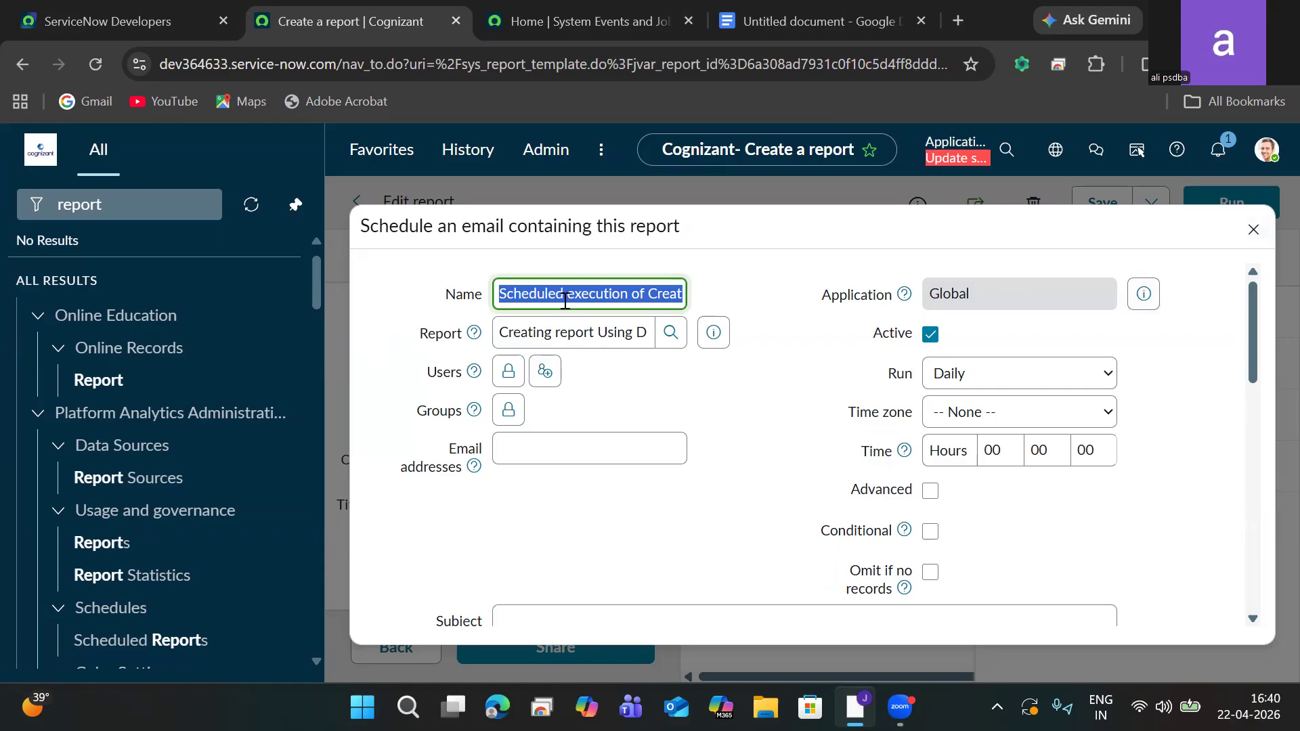
key(BackSpace)
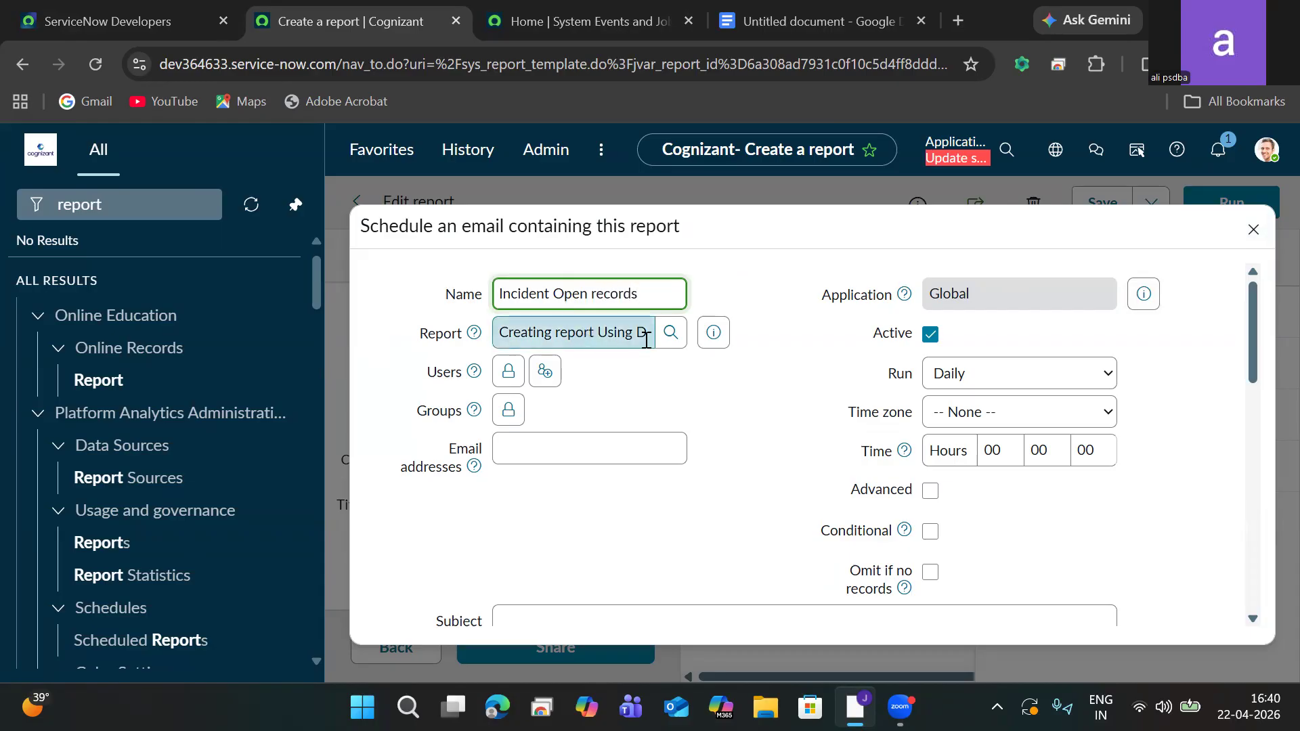
click(669, 334)
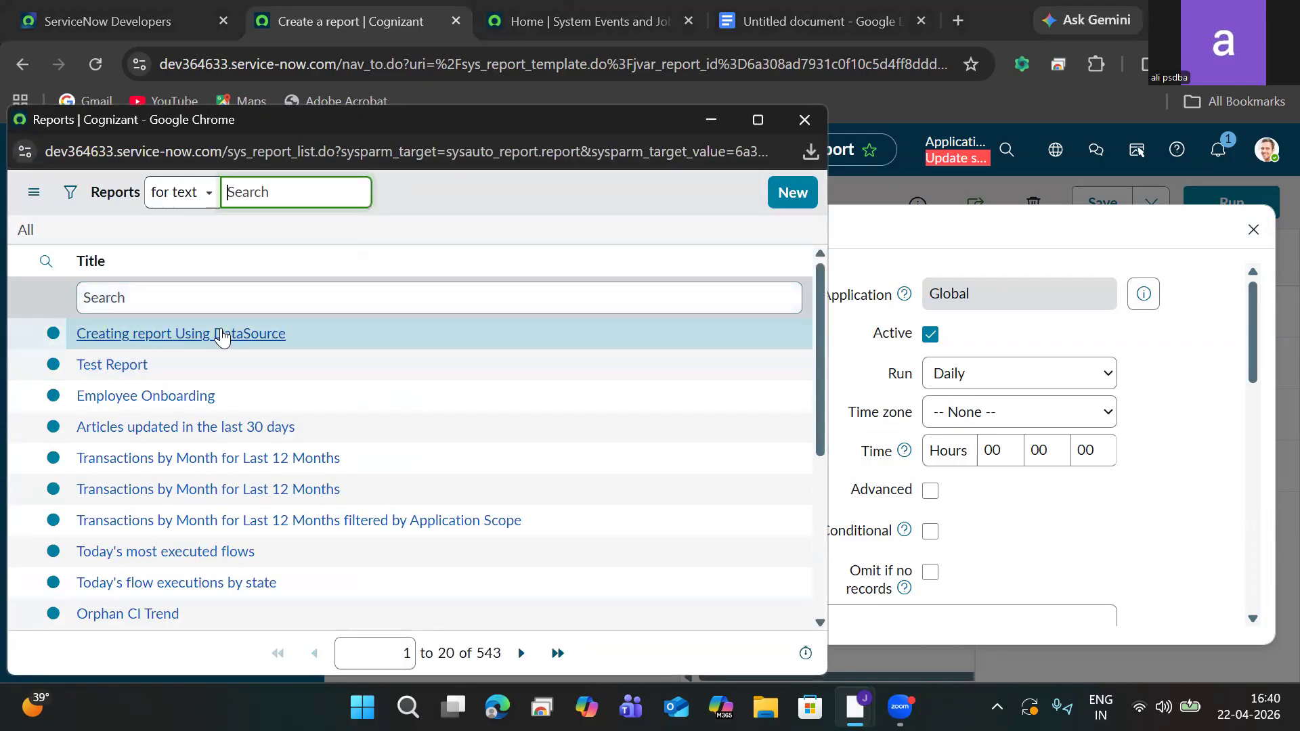
click(222, 334)
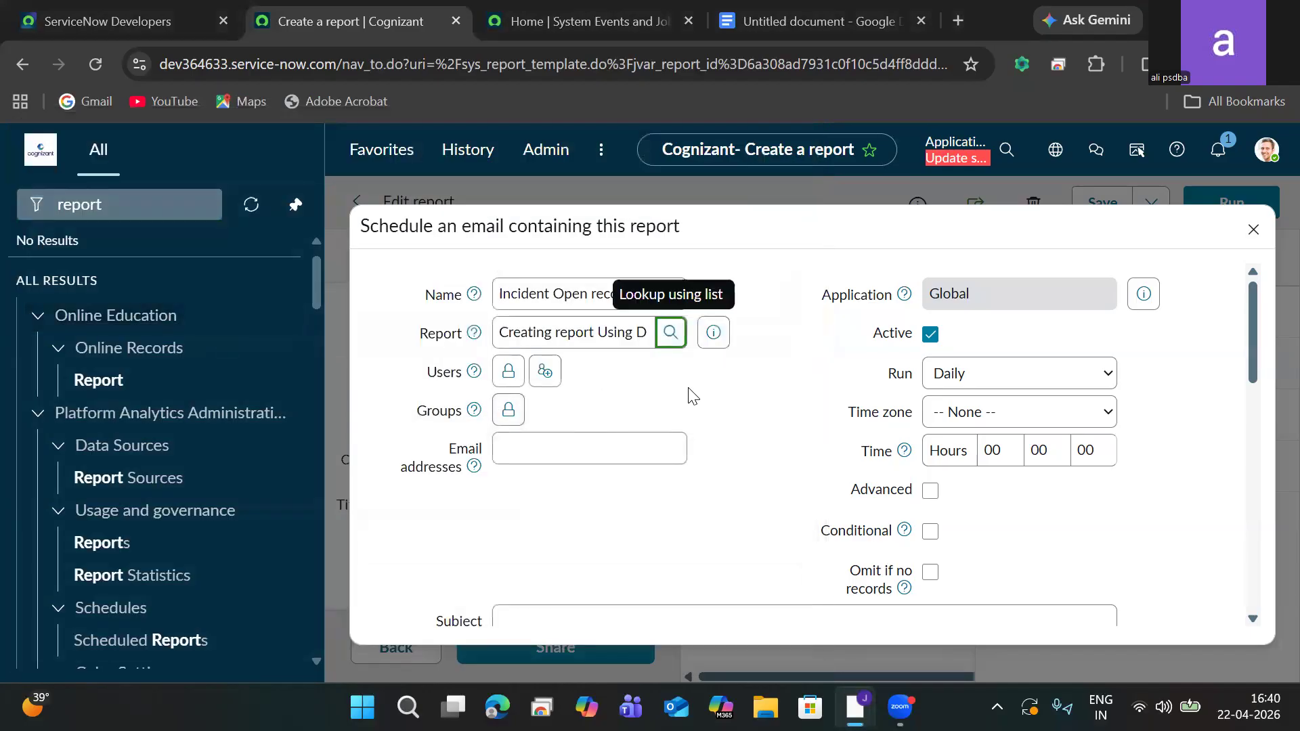
Add the current account and a second user as schedule recipients, and fill in the recipient's email address with the suggested one
click(507, 375)
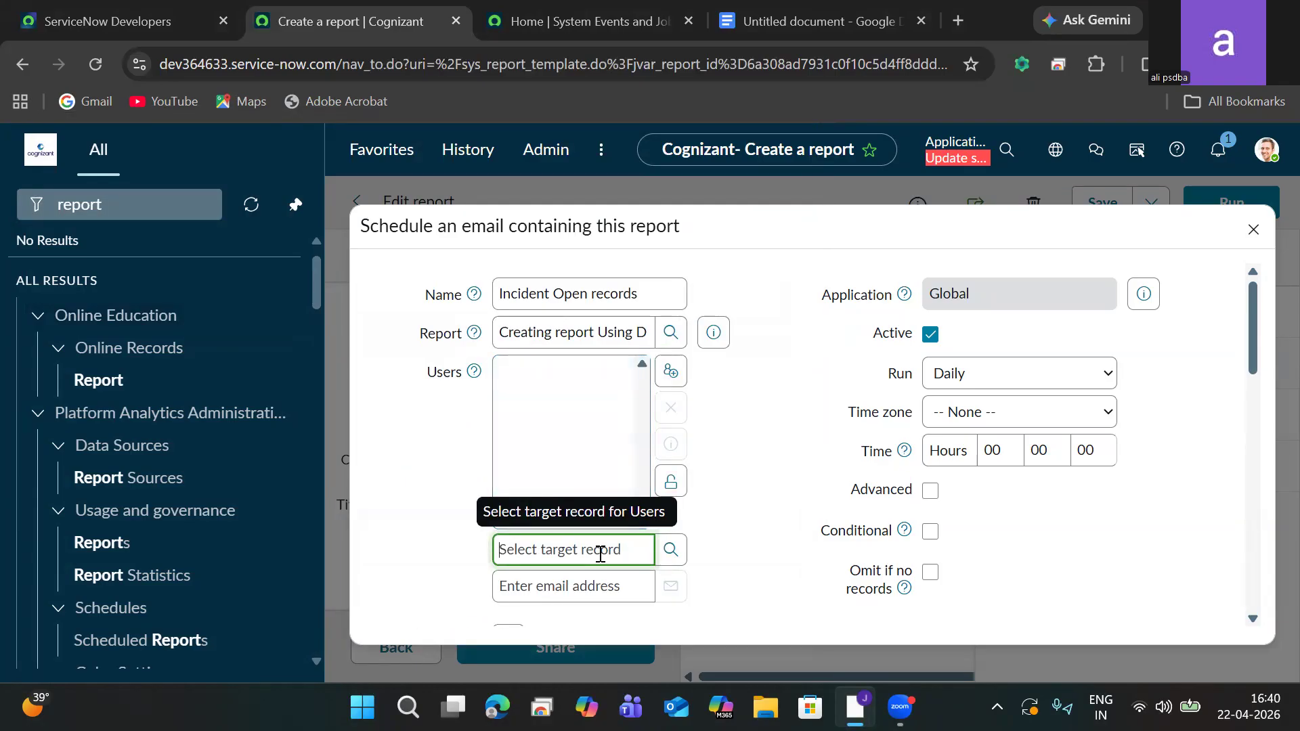
click(670, 371)
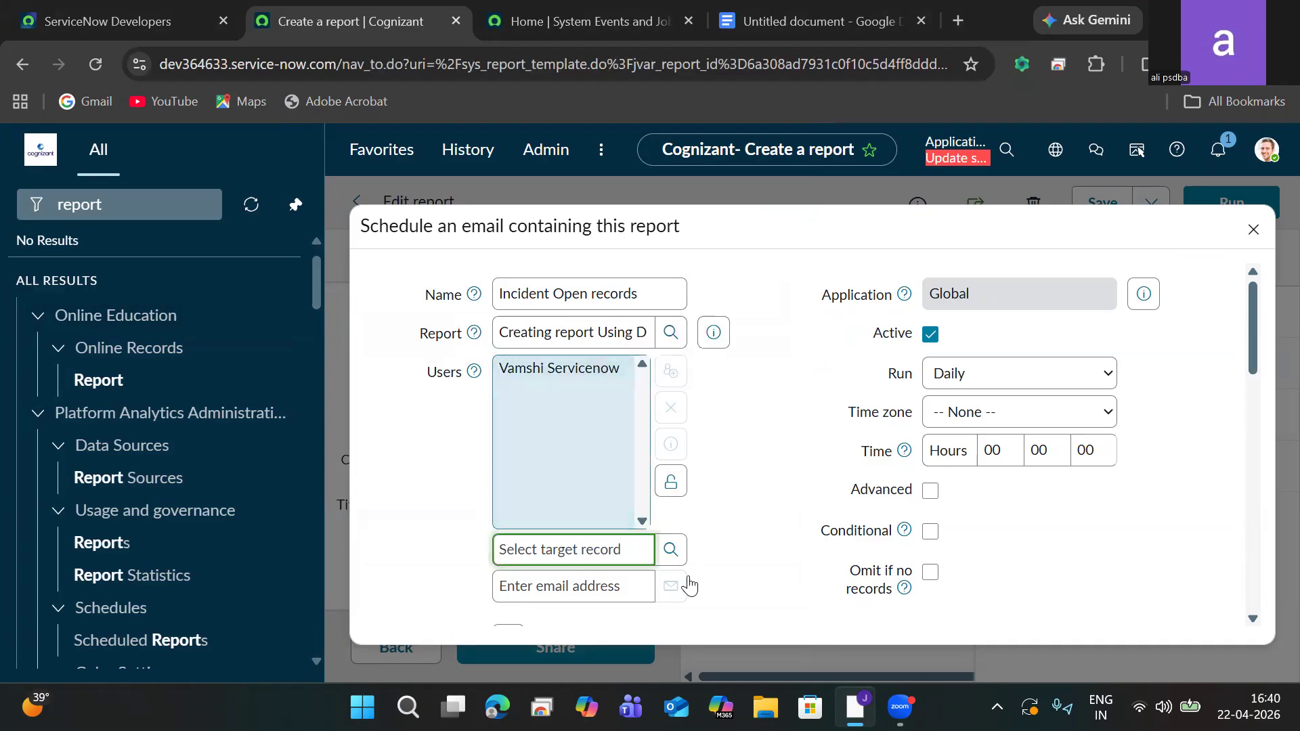
click(672, 483)
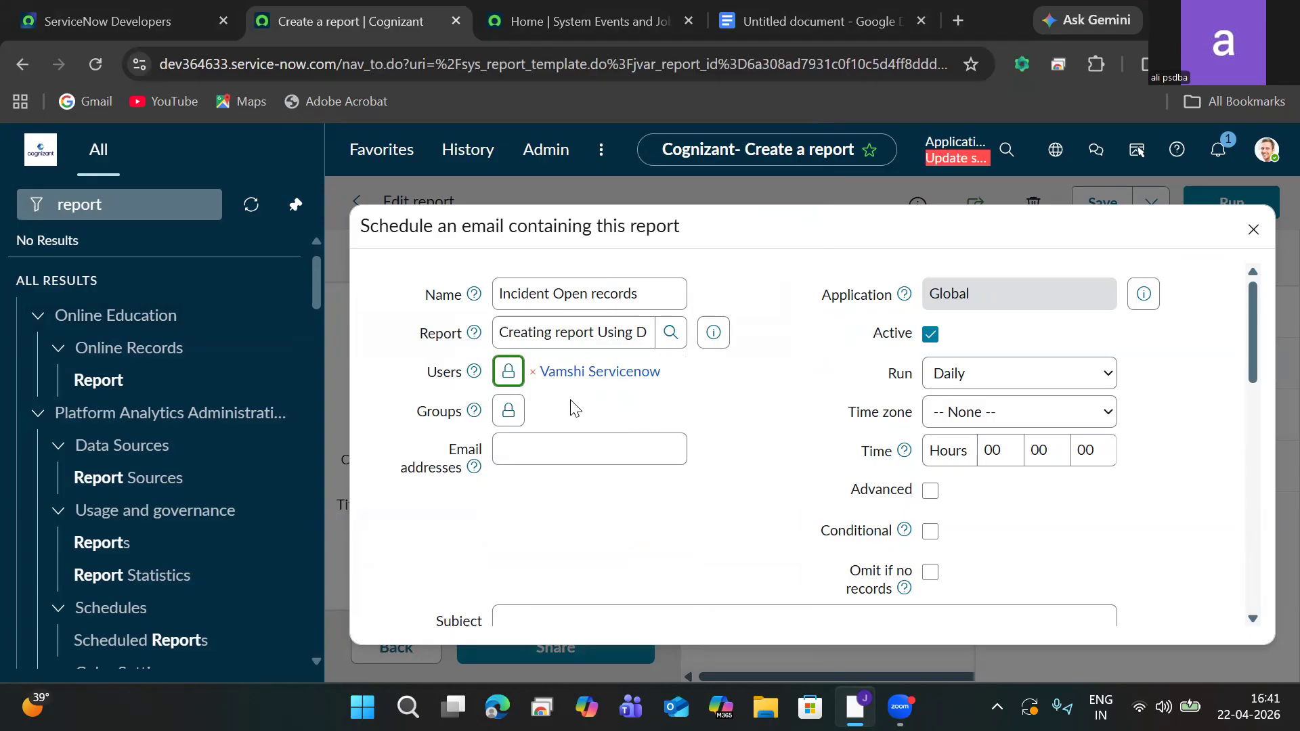
click(508, 372)
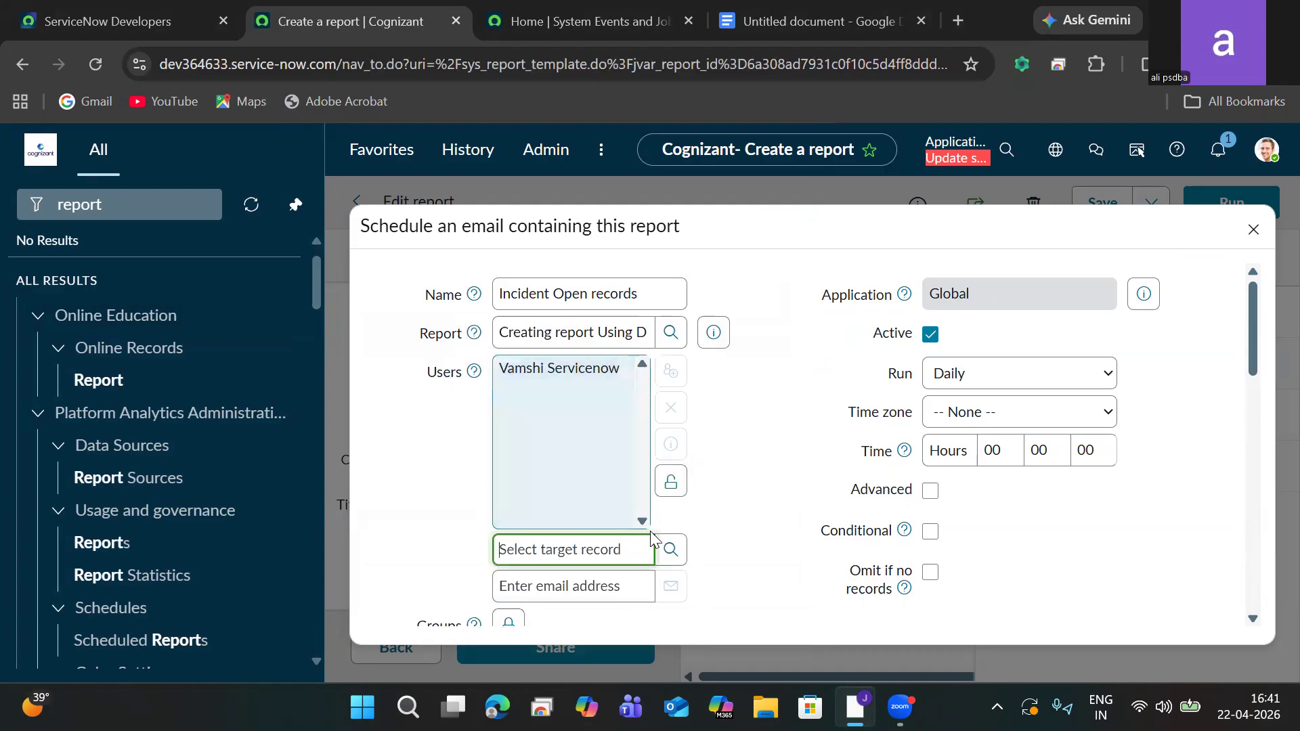
click(671, 549)
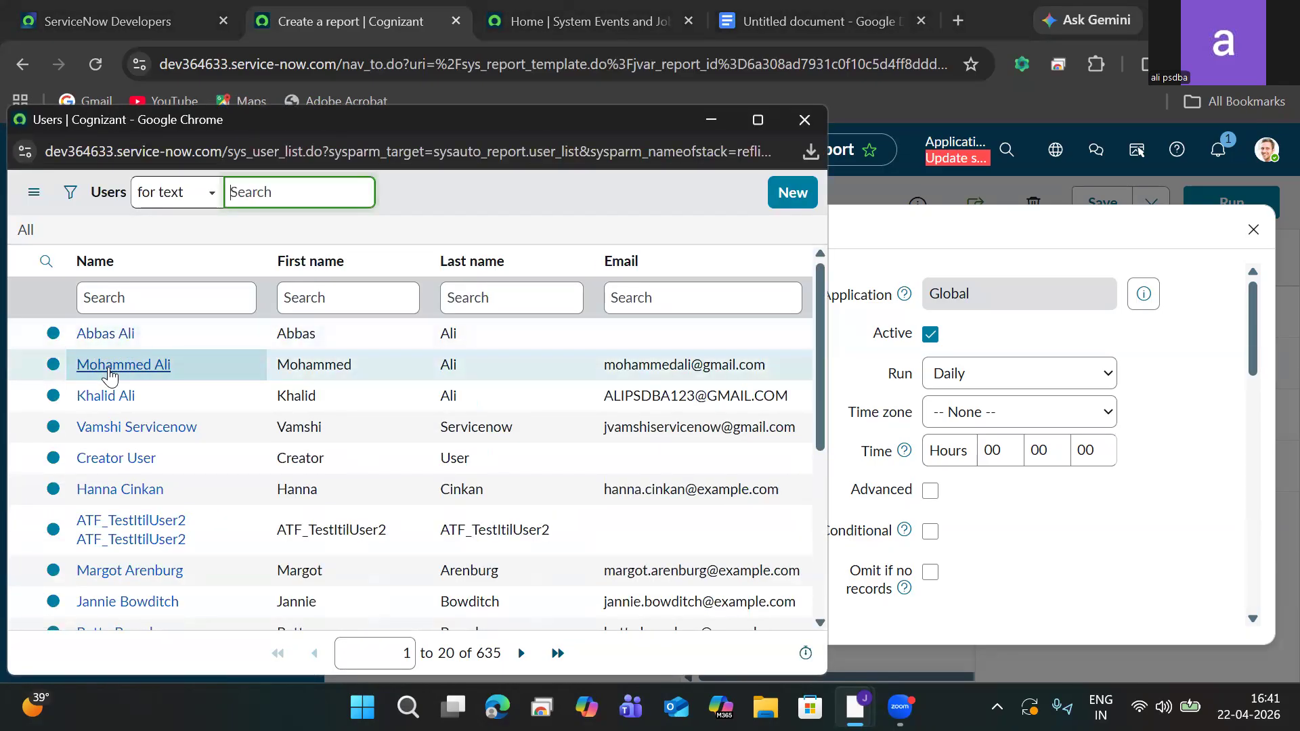
click(106, 396)
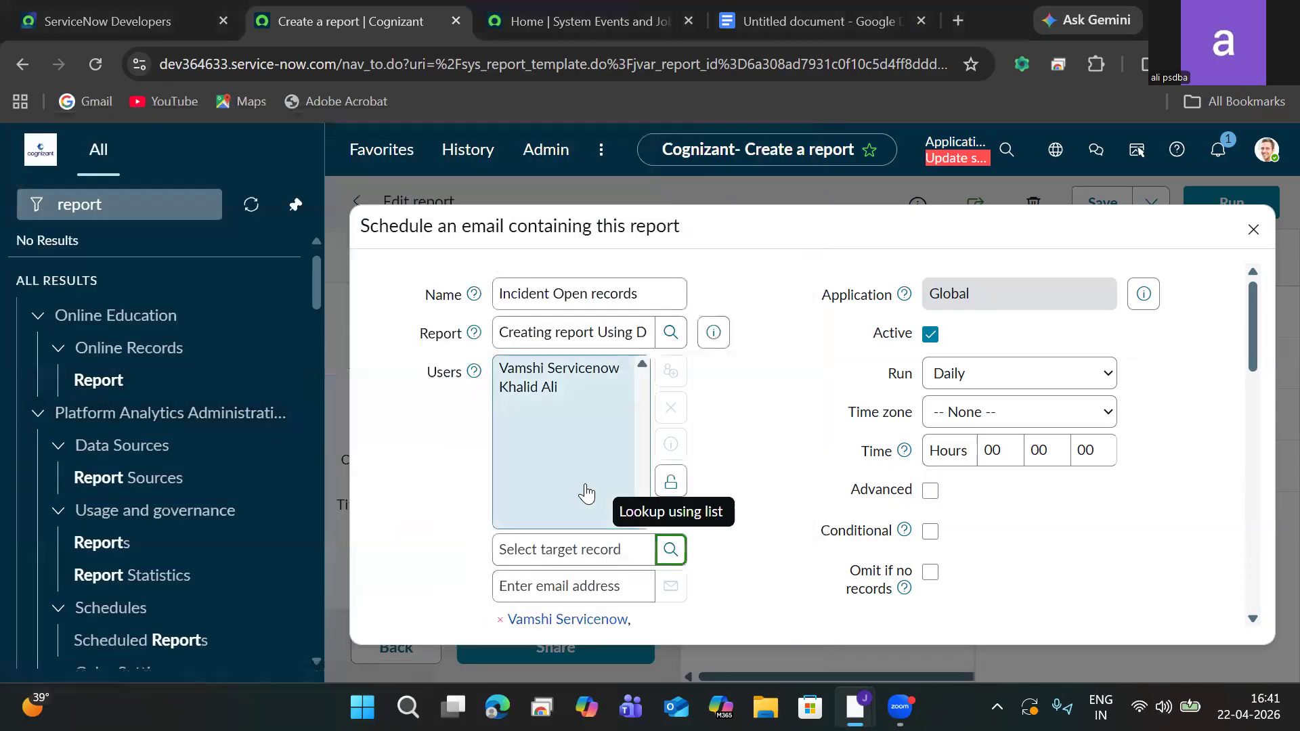
click(670, 482)
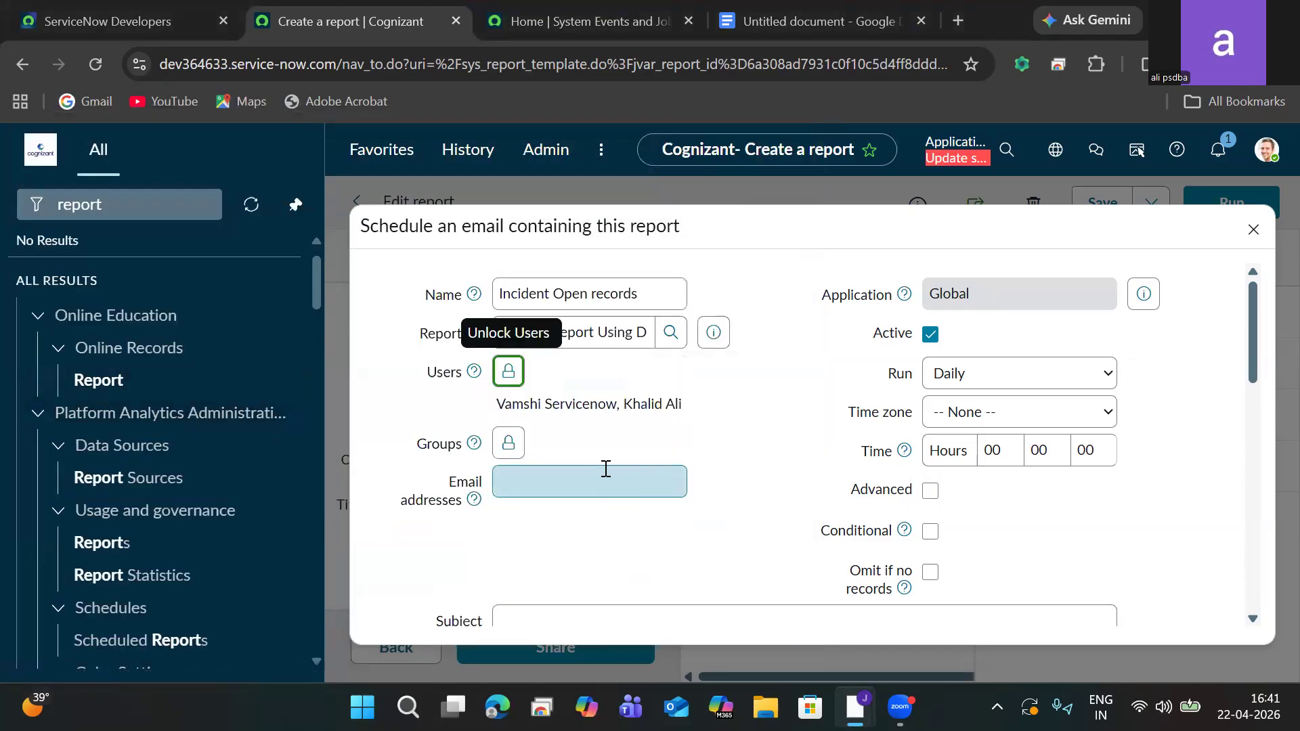
click(575, 481)
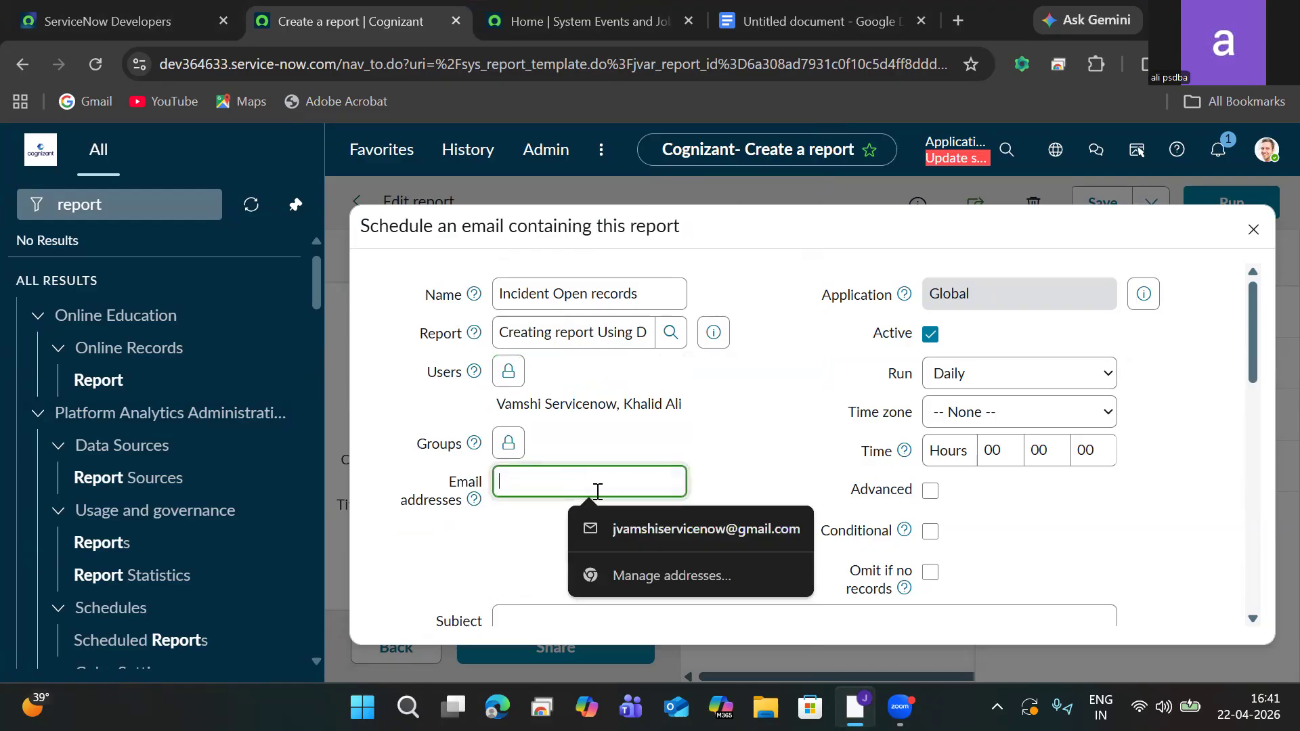
click(669, 529)
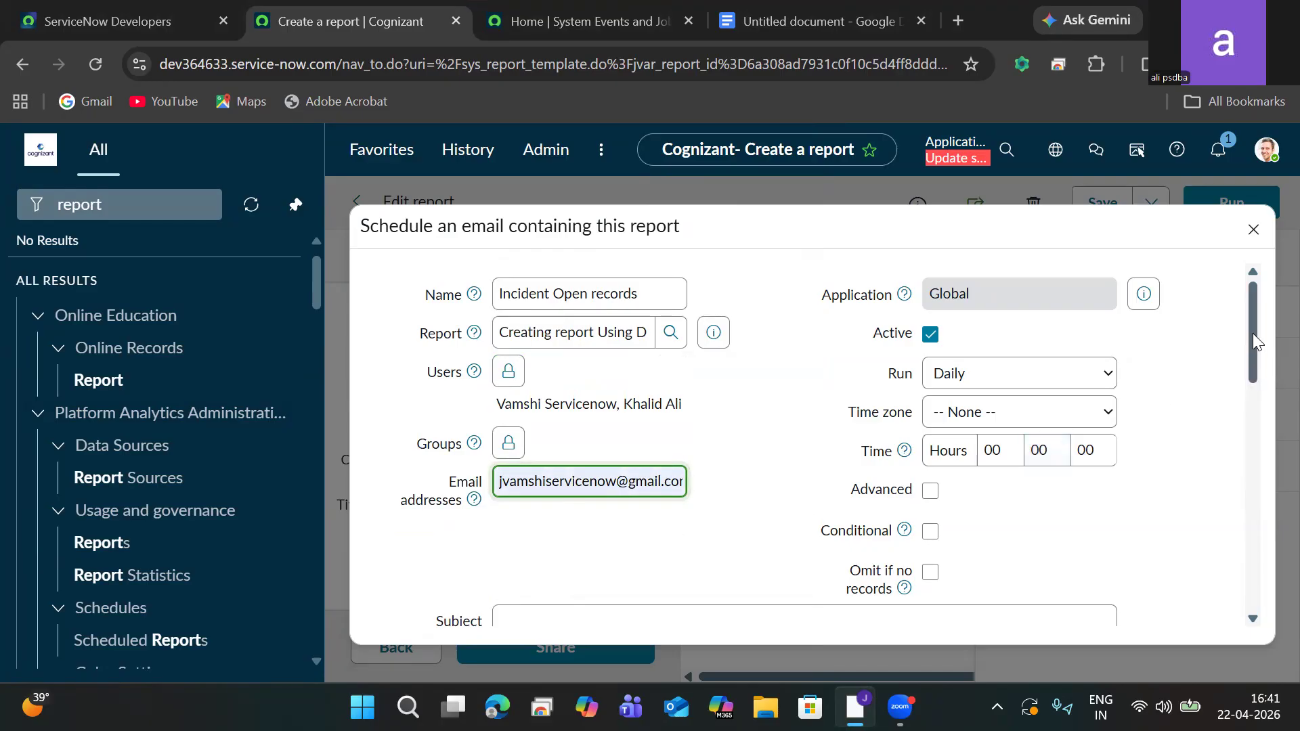
Set the scheduled email's subject to Incident Report by Priority
drag(1252, 333, 1252, 398)
click(885, 394)
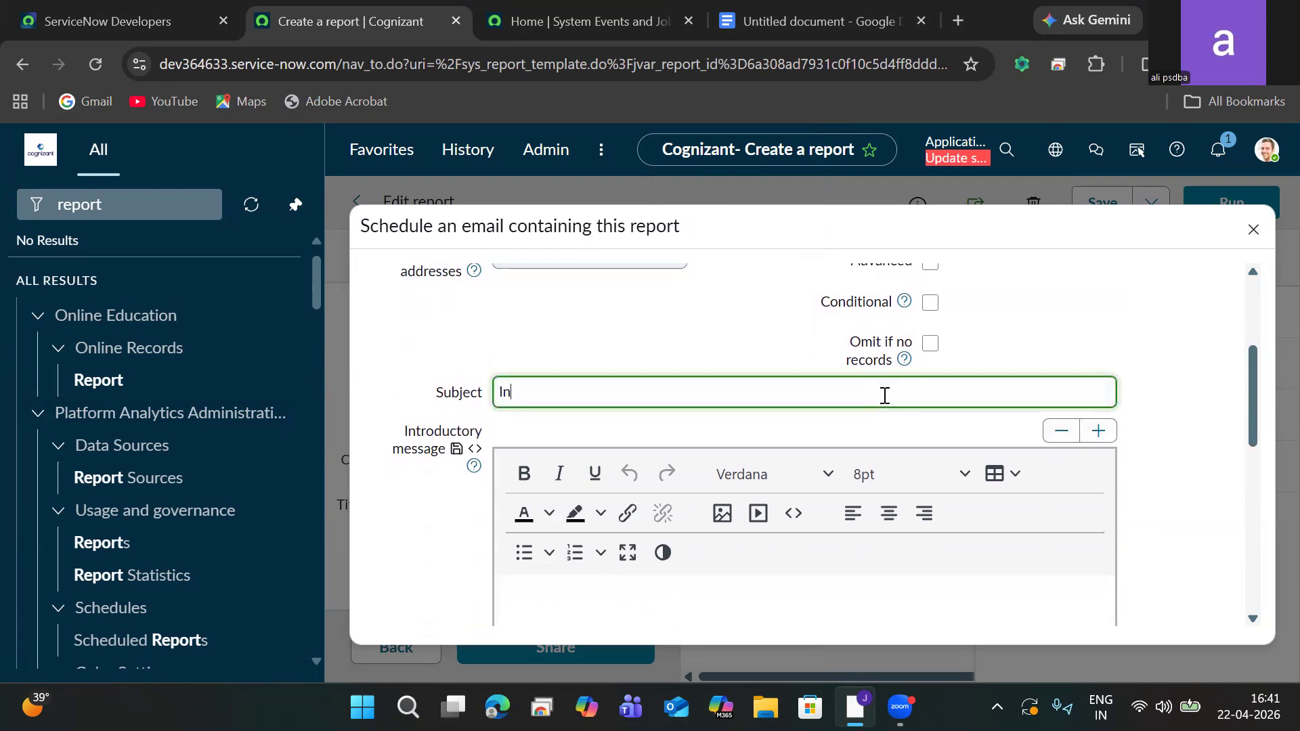
text(Incdient)
key(BackSpace)
key(BackSpace)
key(BackSpace)
key(BackSpace)
key(BackSpace)
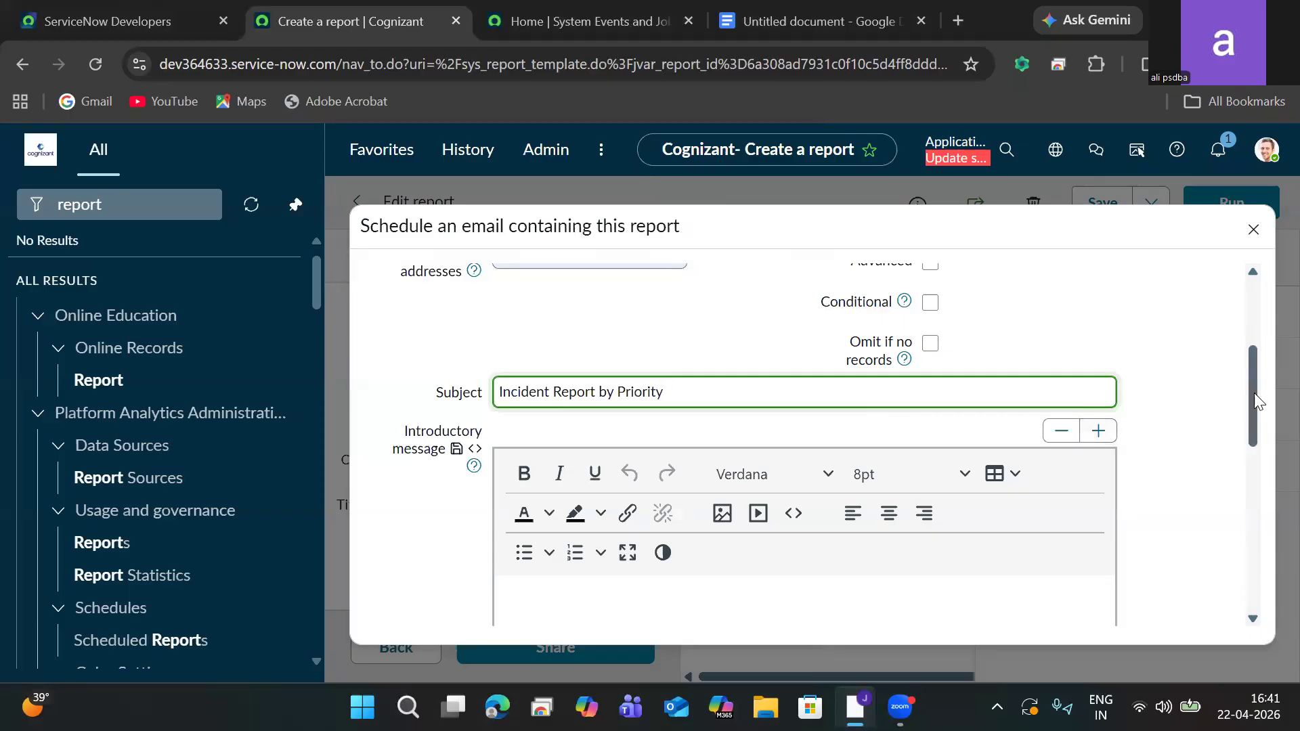
Submit the email schedule with PDF-landscape output and Letter page size, and save the report
mouse_move(1254, 397)
mouse_down()
mouse_move(1254, 451)
mouse_move(1244, 397)
mouse_up()
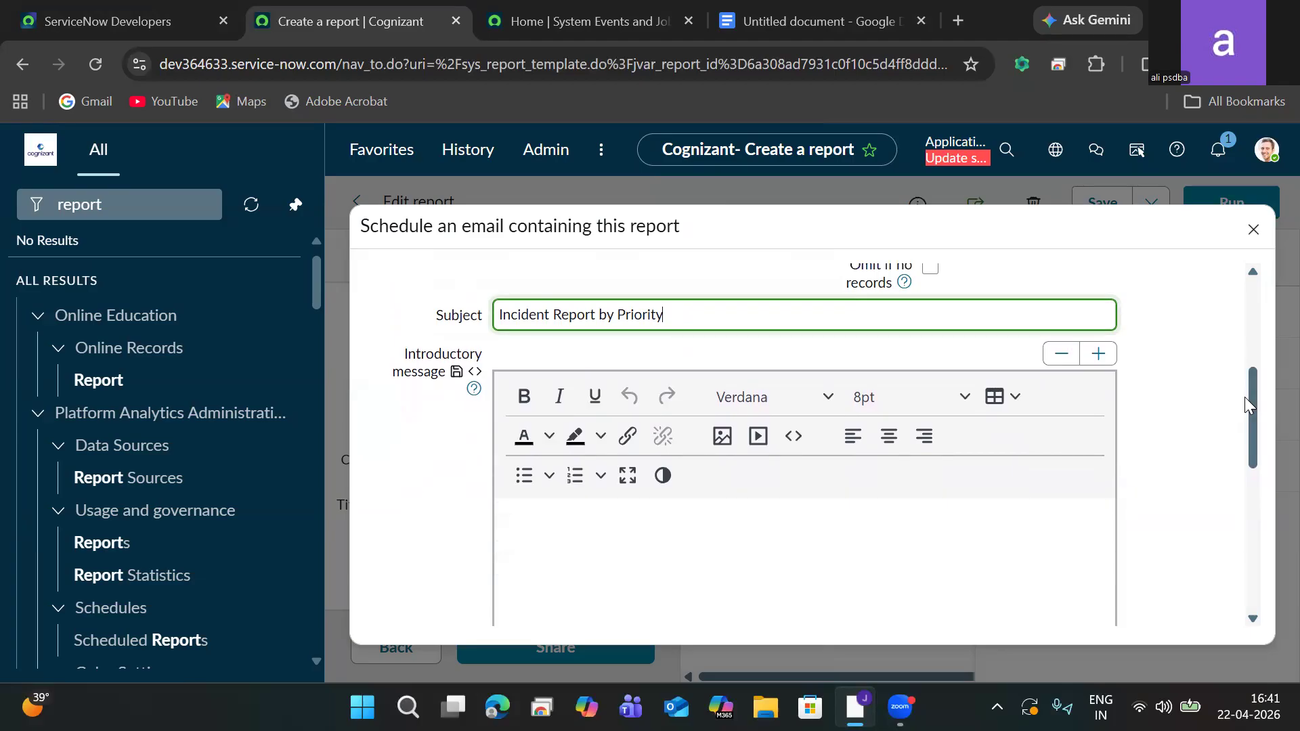
drag(1247, 402, 1218, 558)
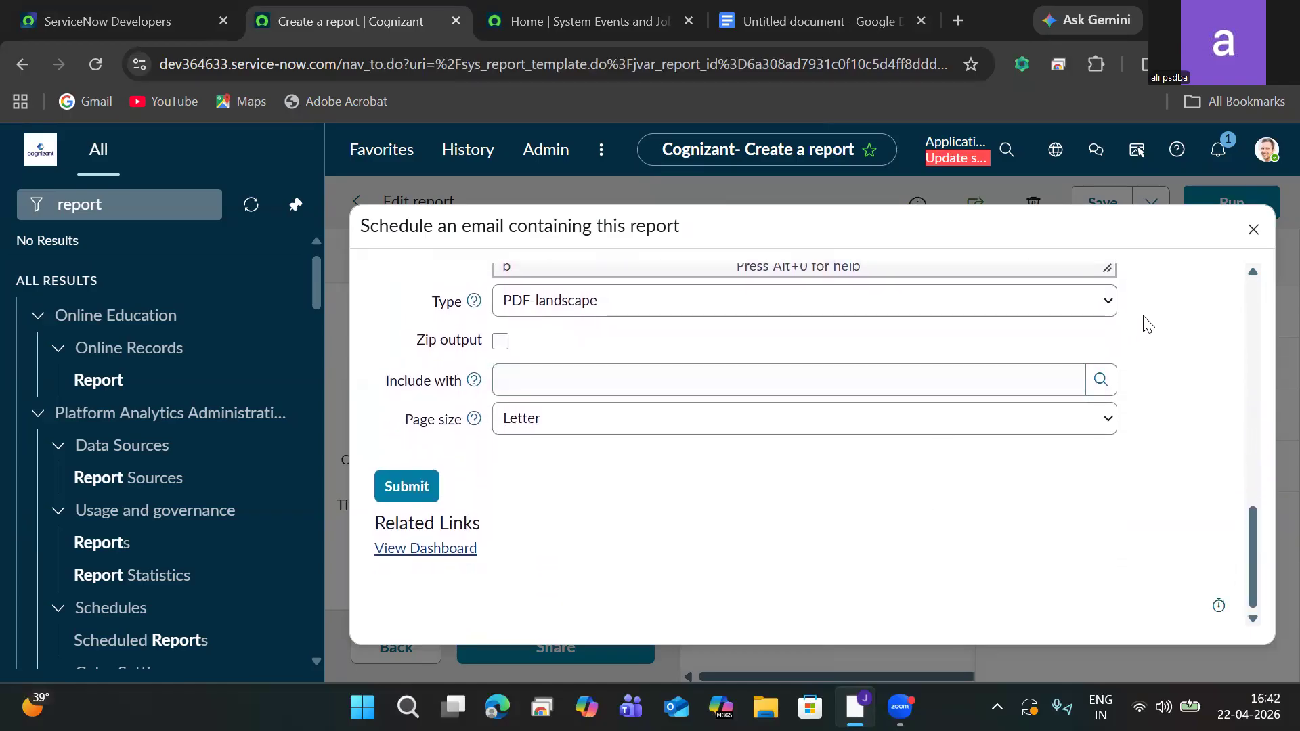
click(413, 487)
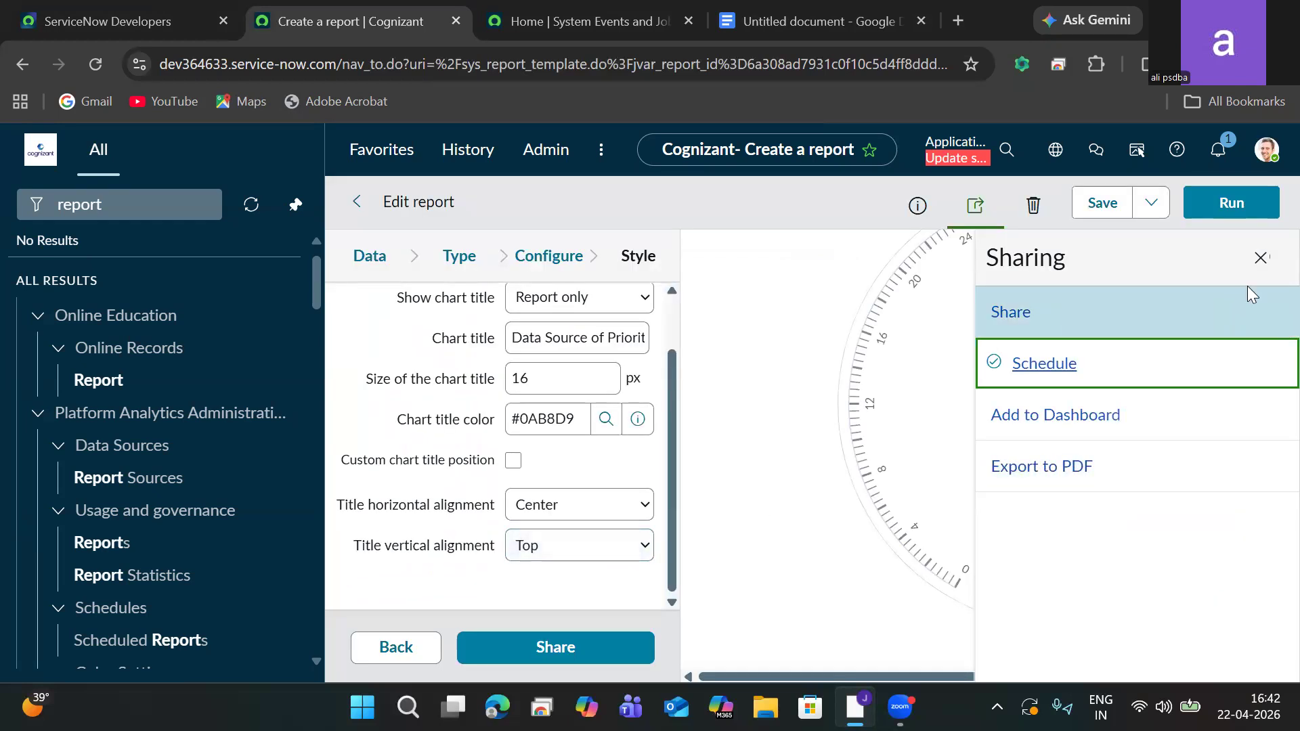
click(1102, 203)
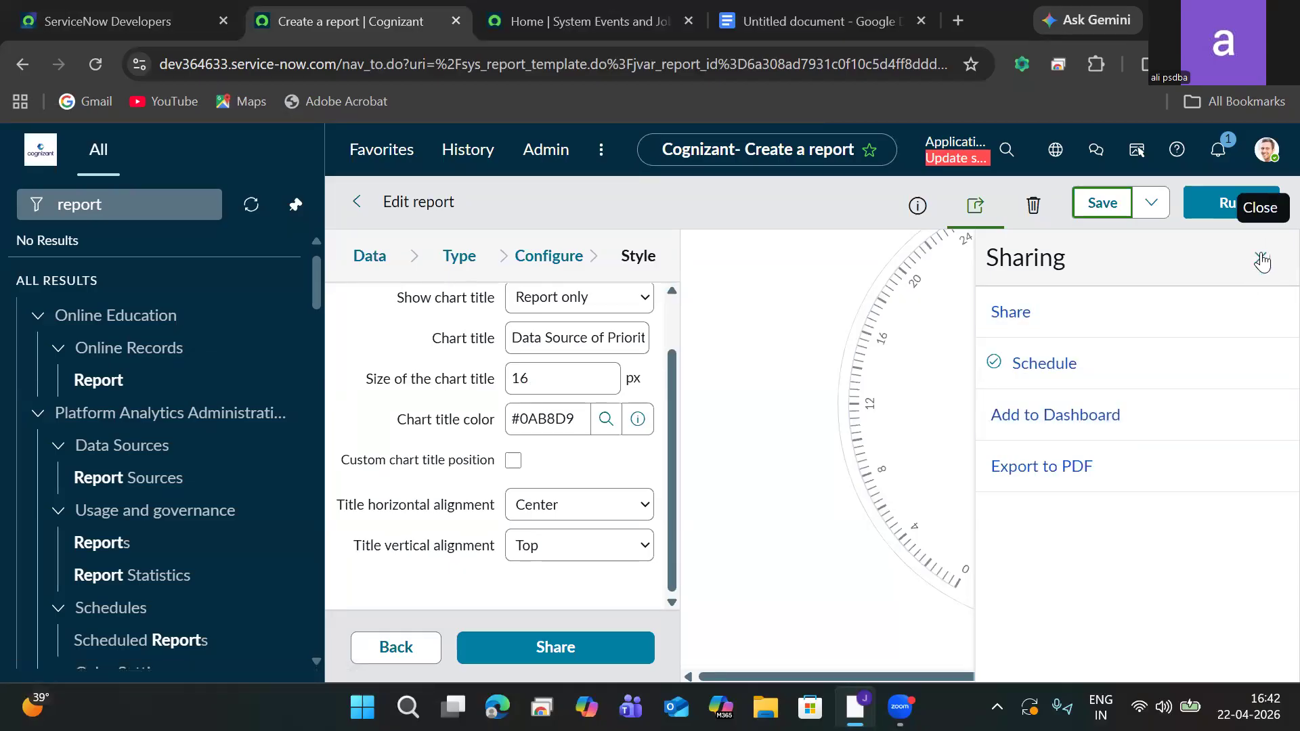
Review the dashboard and tab choices for the report, trying Custom Table Subscription Overview, and close the sharing options without adding it
click(1059, 425)
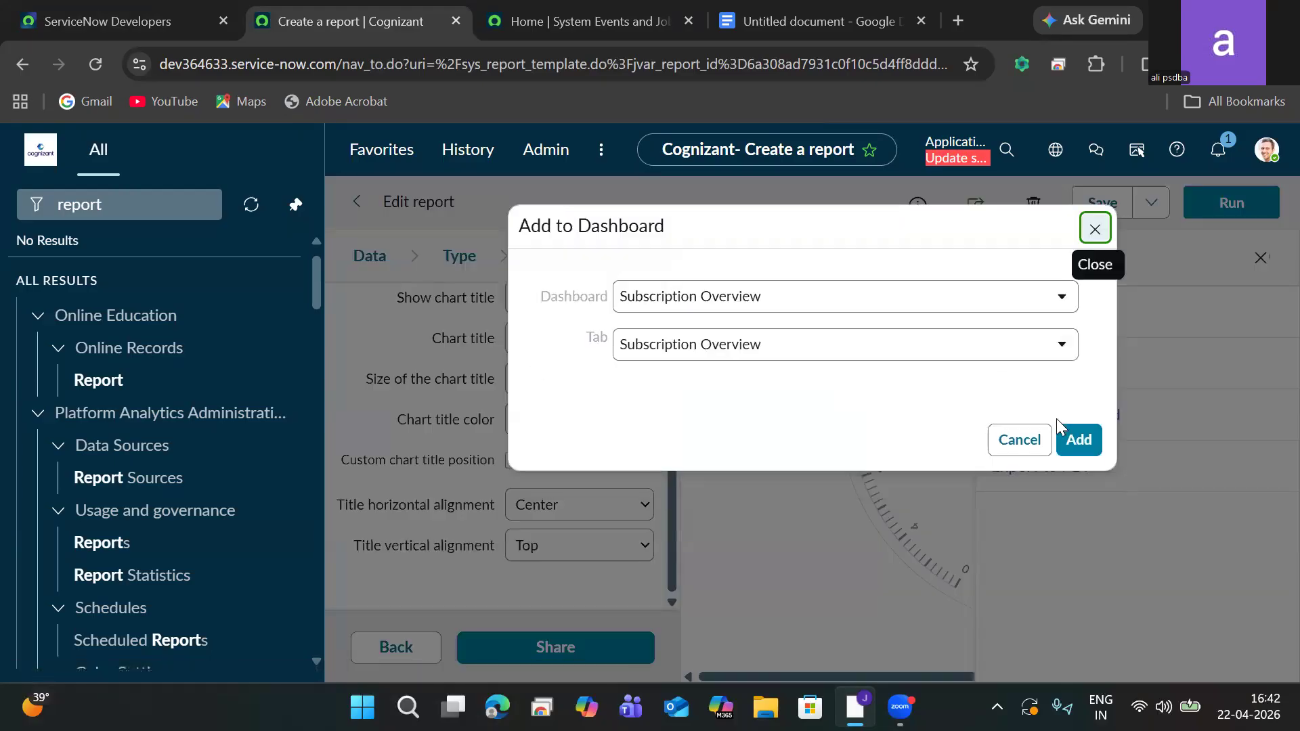
click(774, 288)
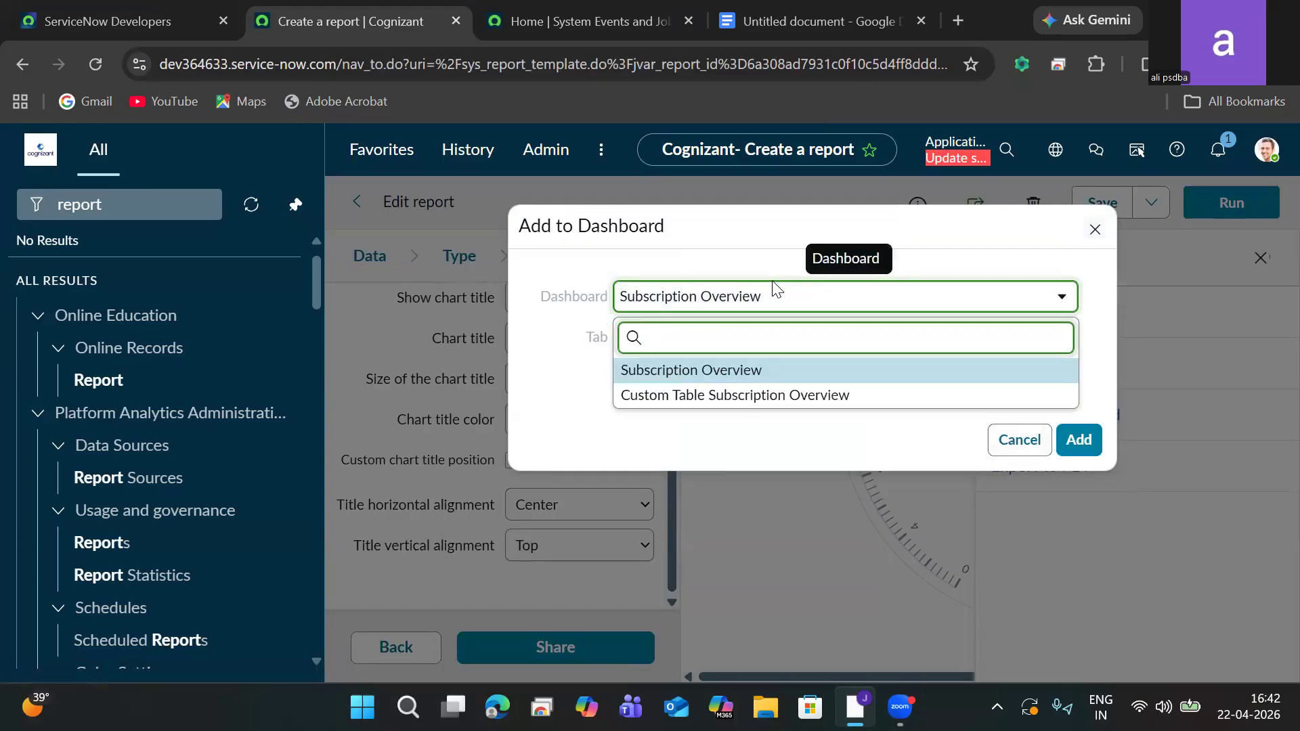
click(757, 396)
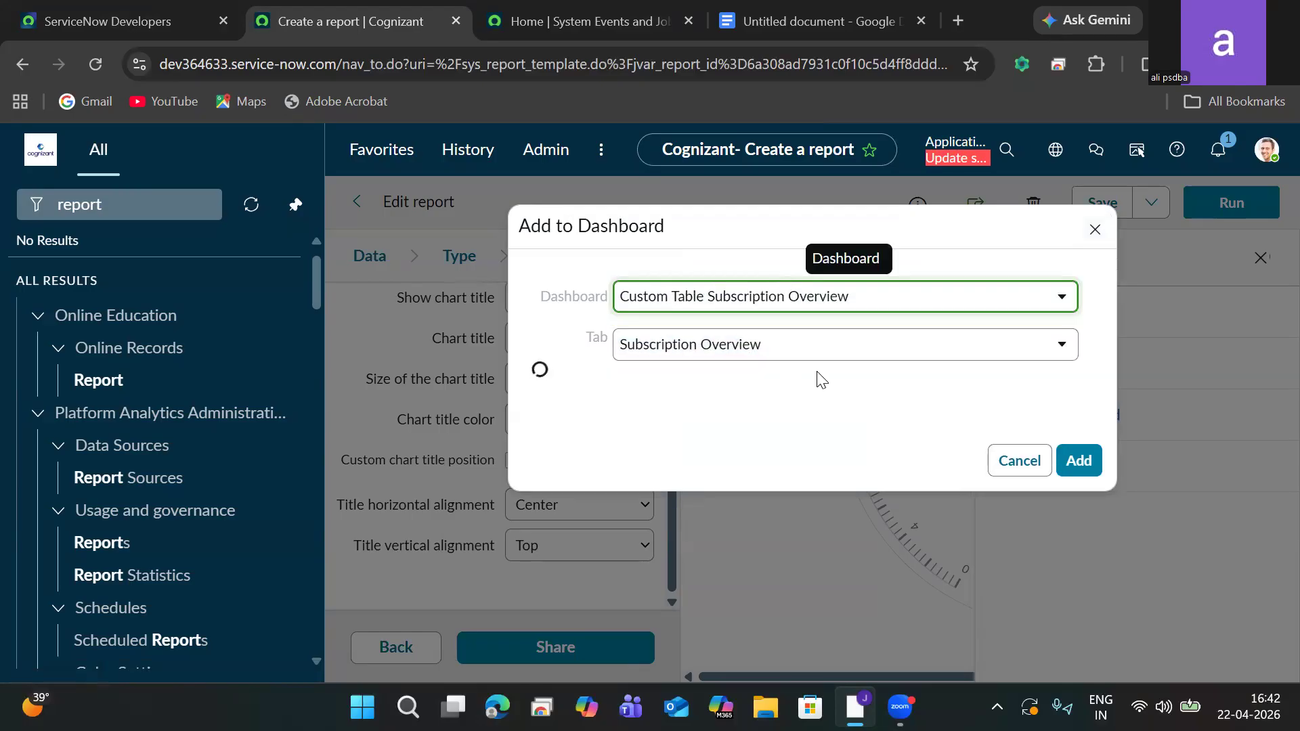
click(762, 355)
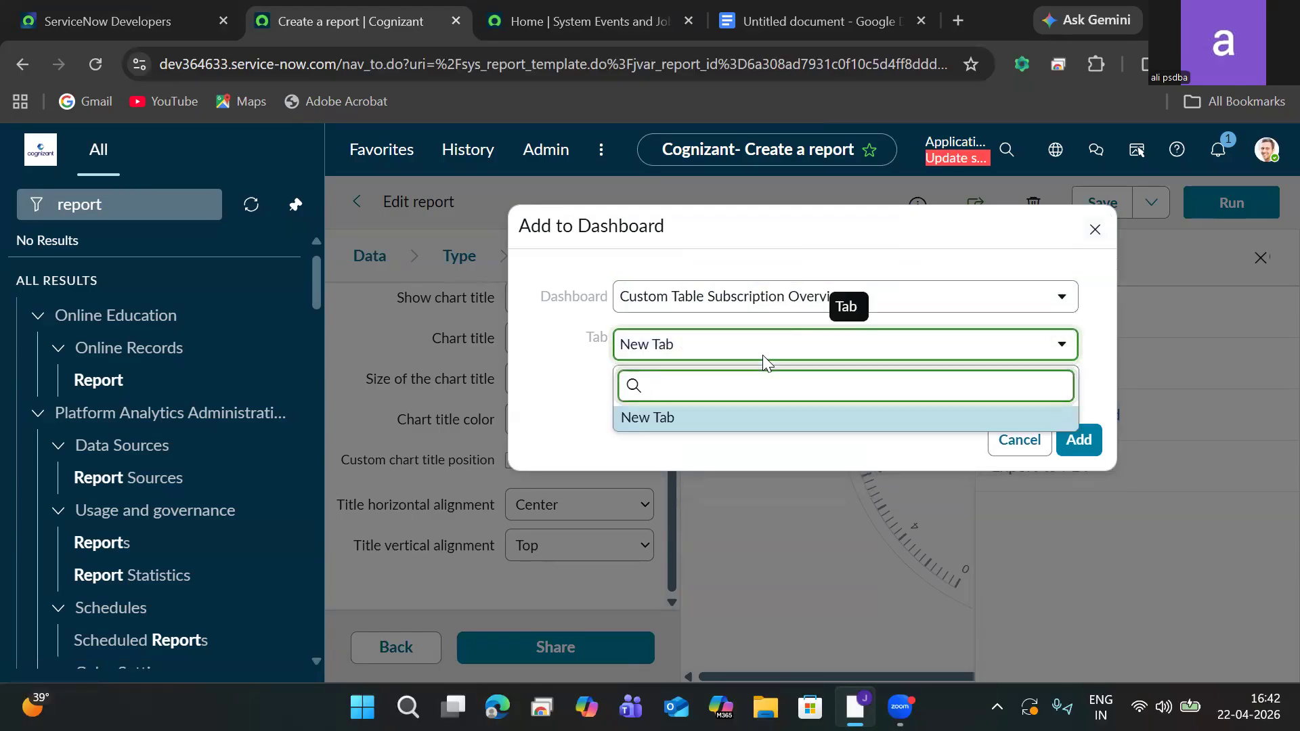
click(1095, 232)
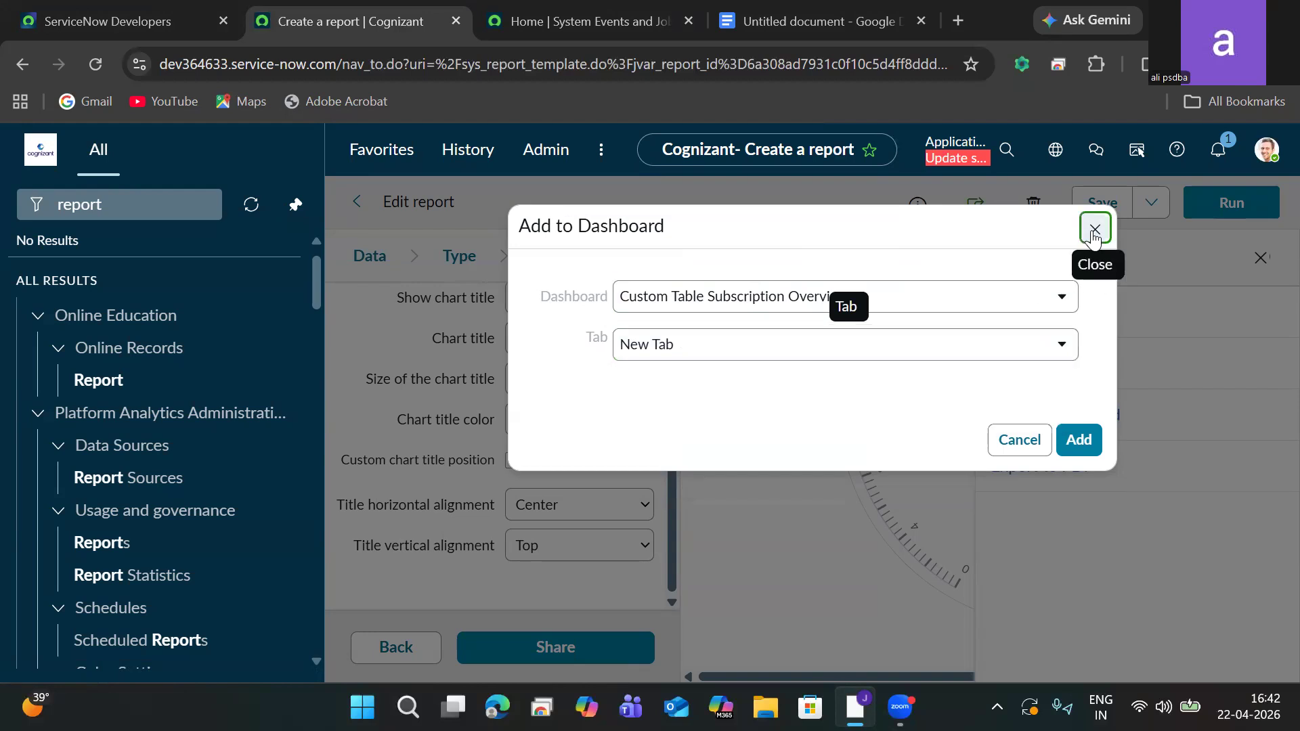
click(1095, 231)
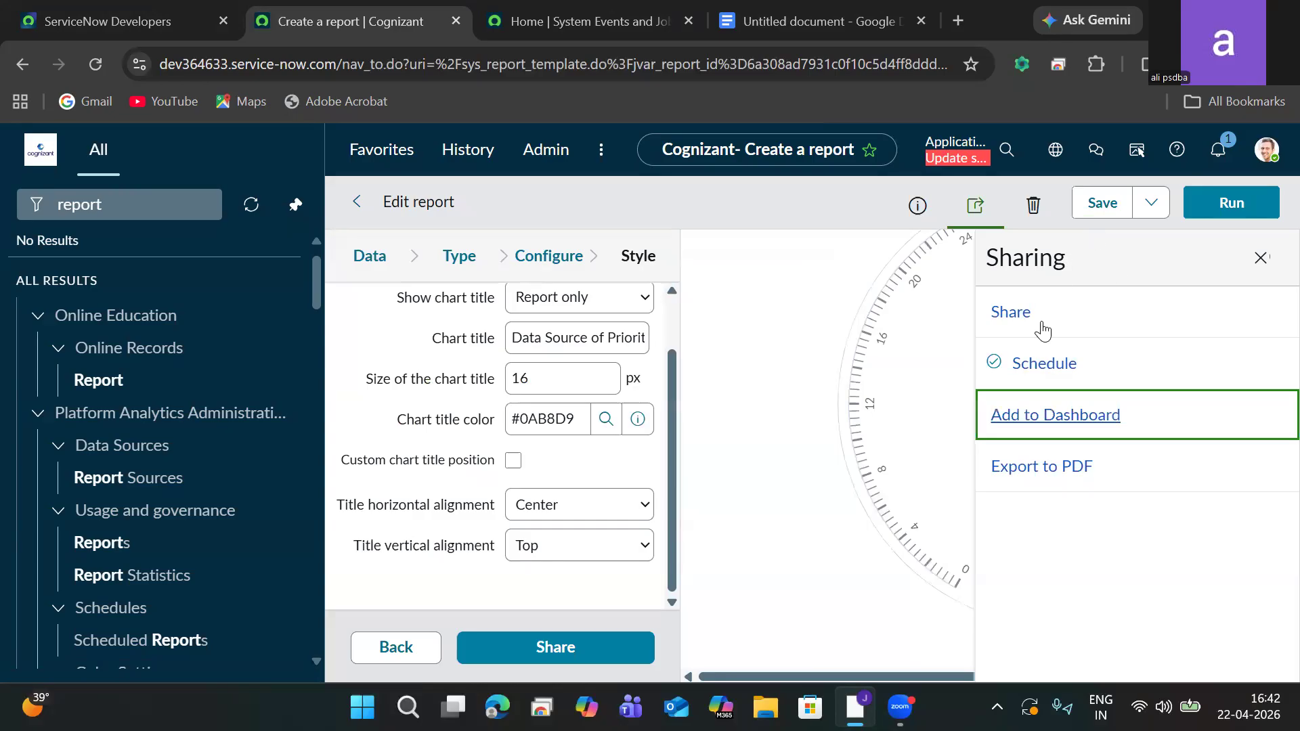
click(1262, 259)
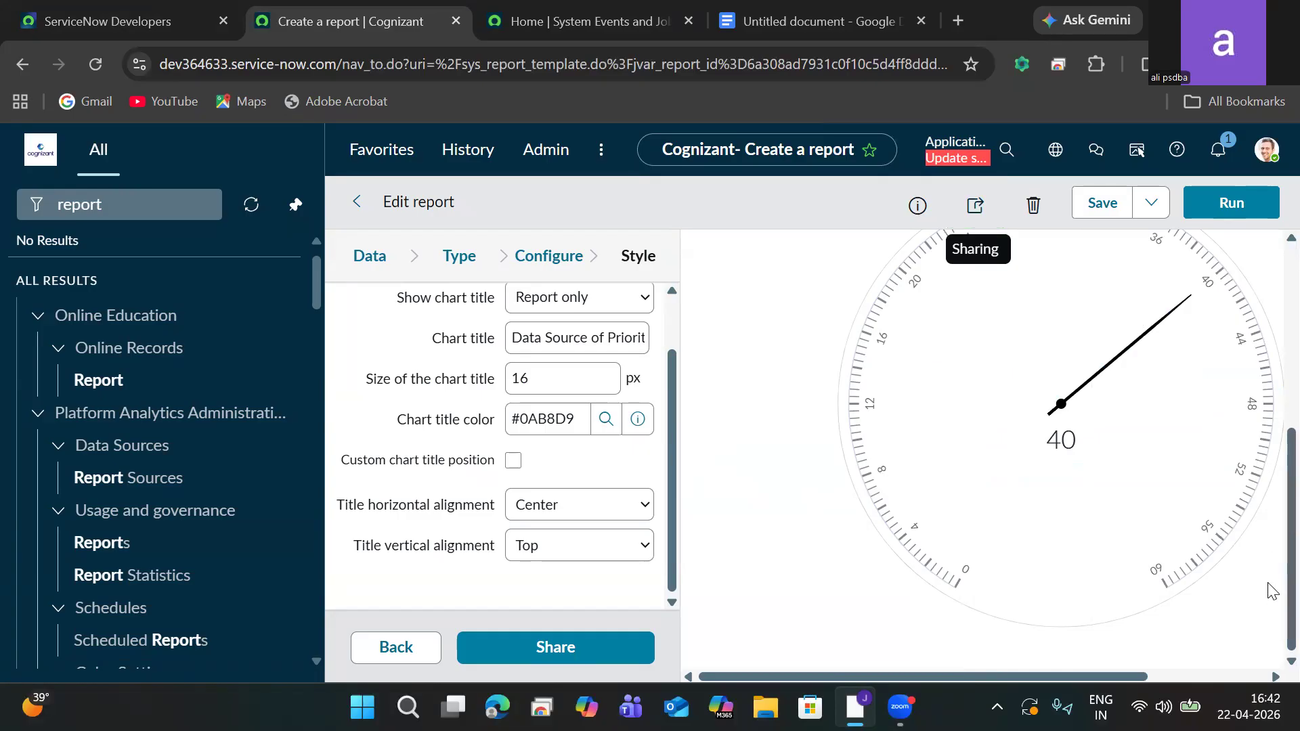
Export the report to PDF in portrait orientation with immediate generation, download the file and dismiss the Adobe payment window
click(588, 651)
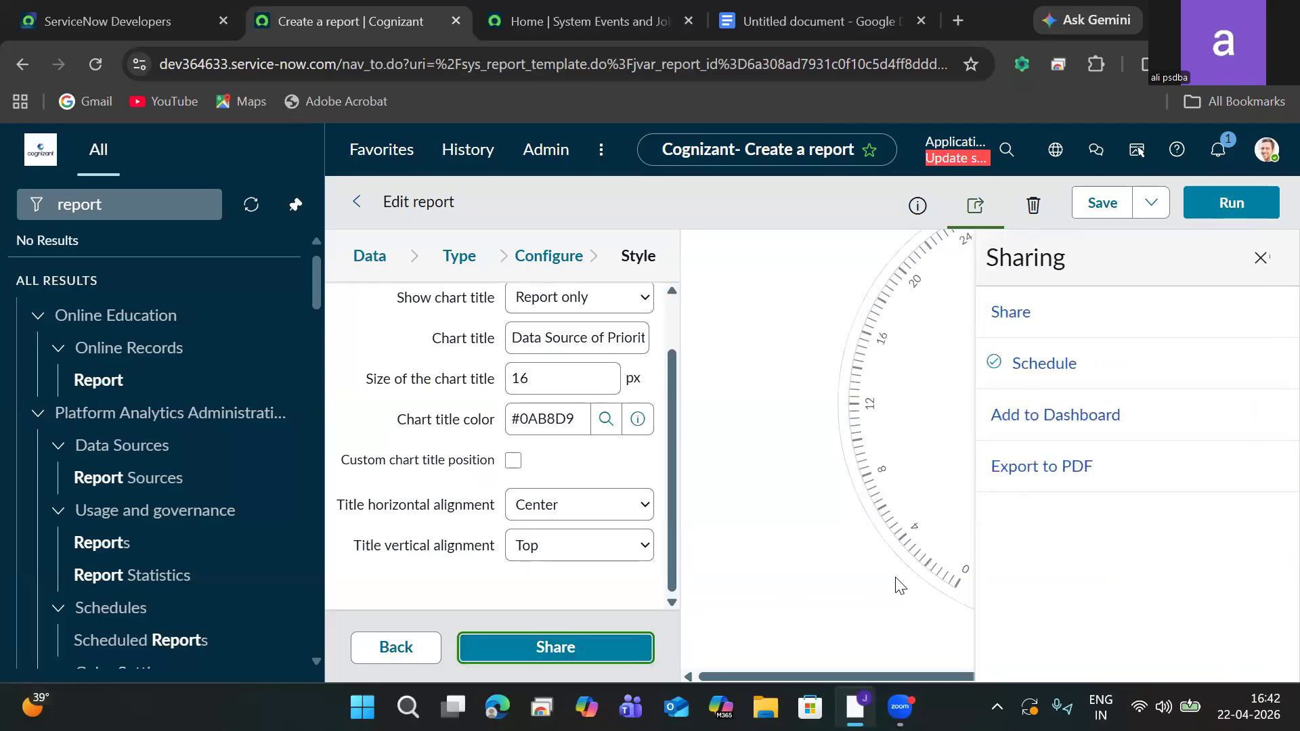
click(1022, 480)
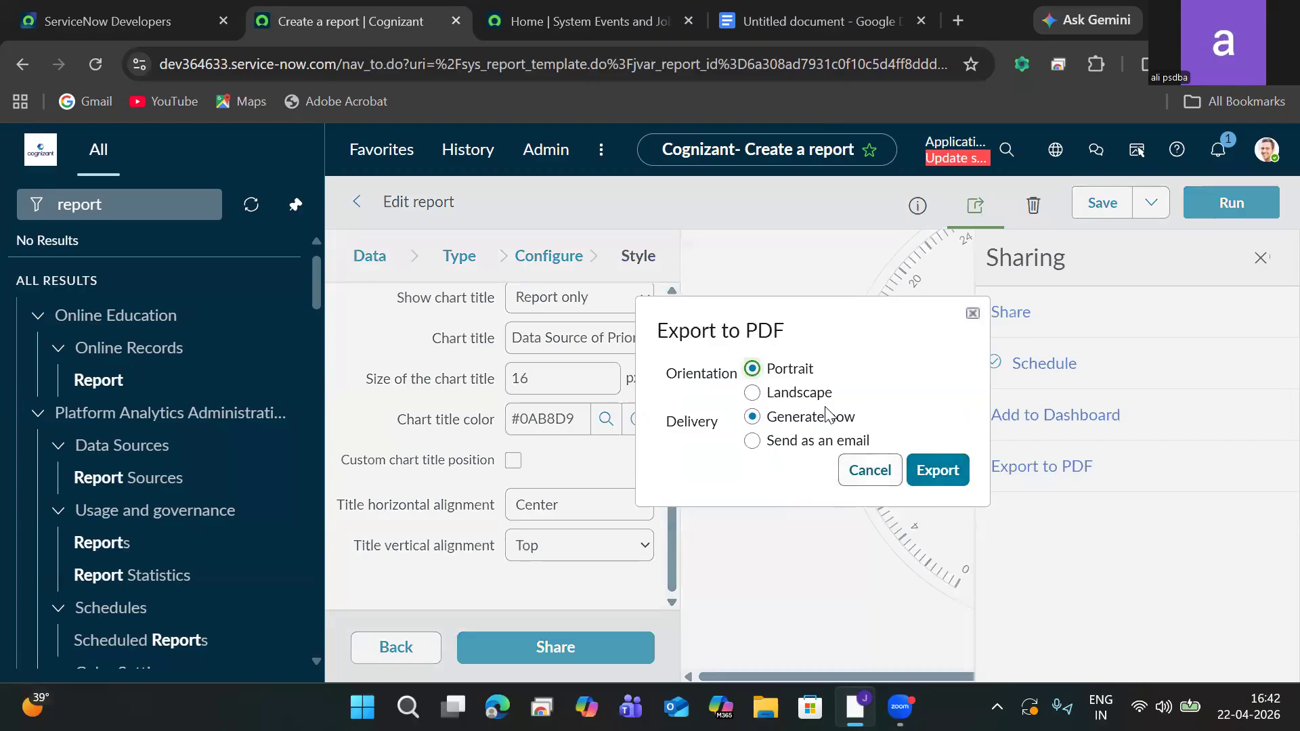
click(922, 470)
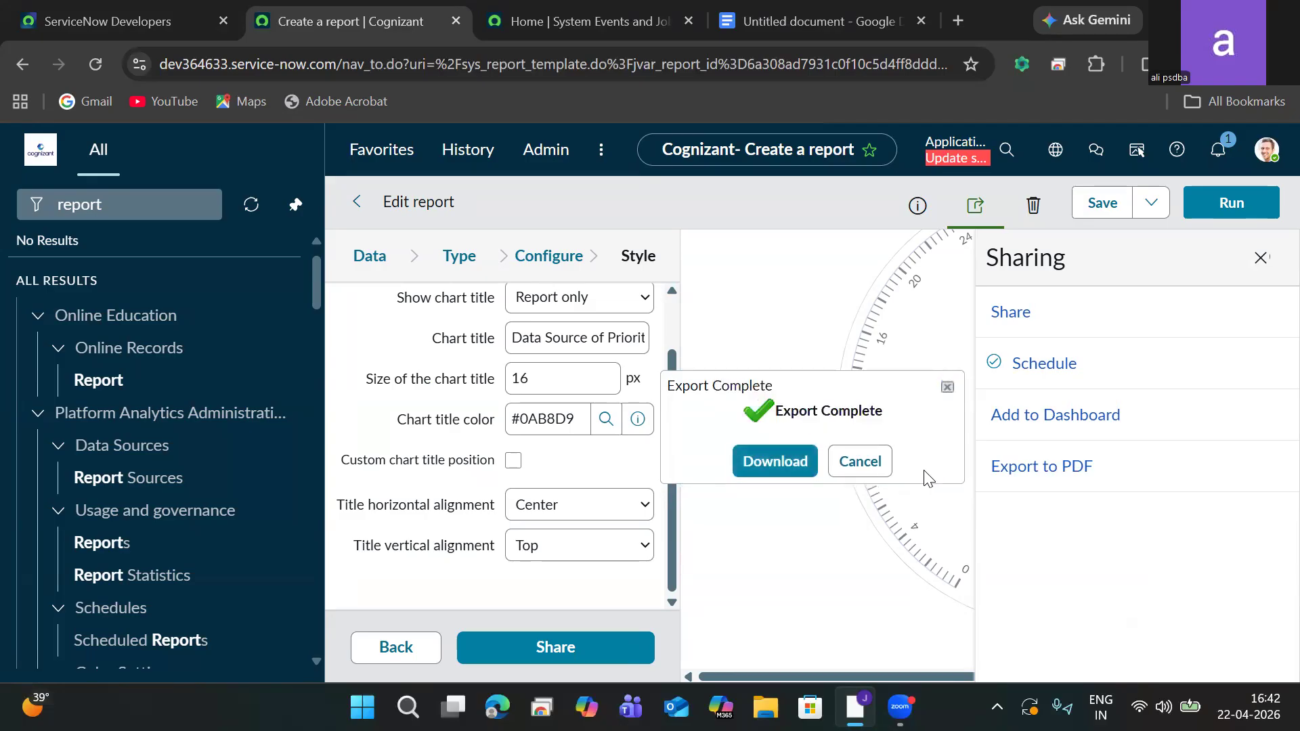
click(778, 462)
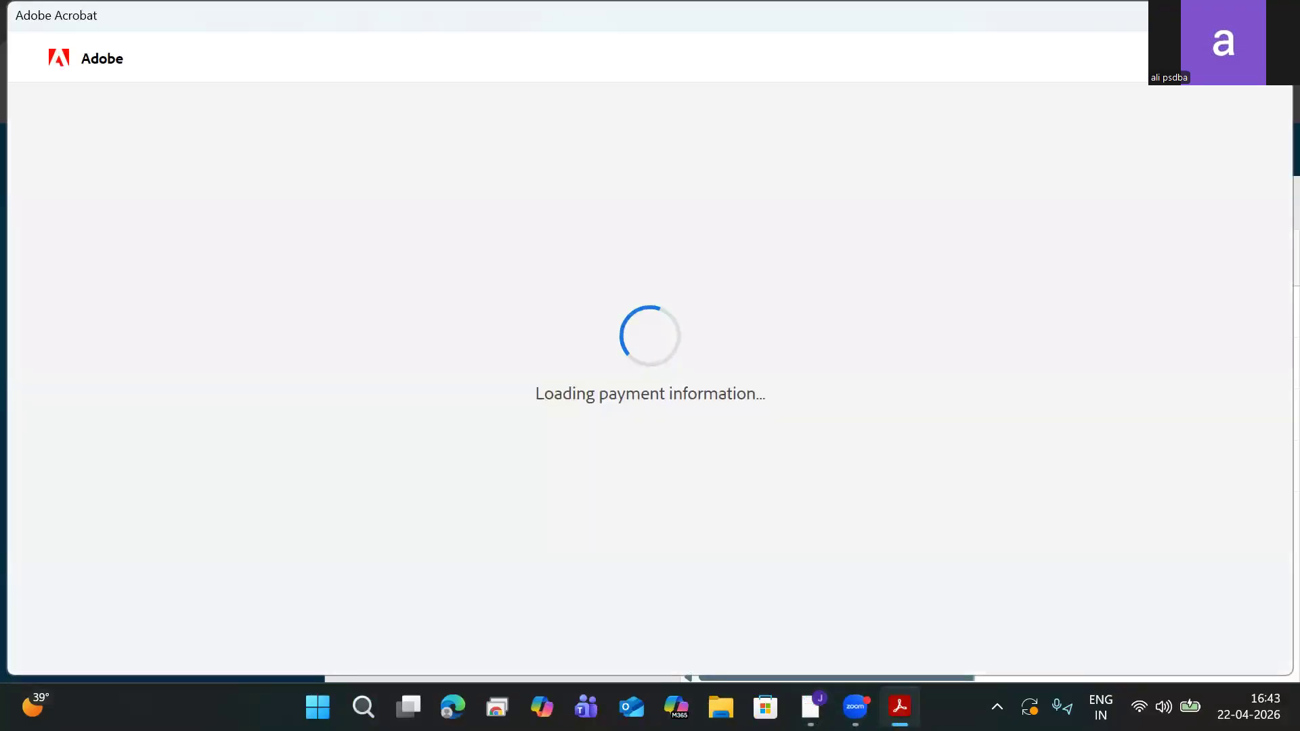
click(1276, 15)
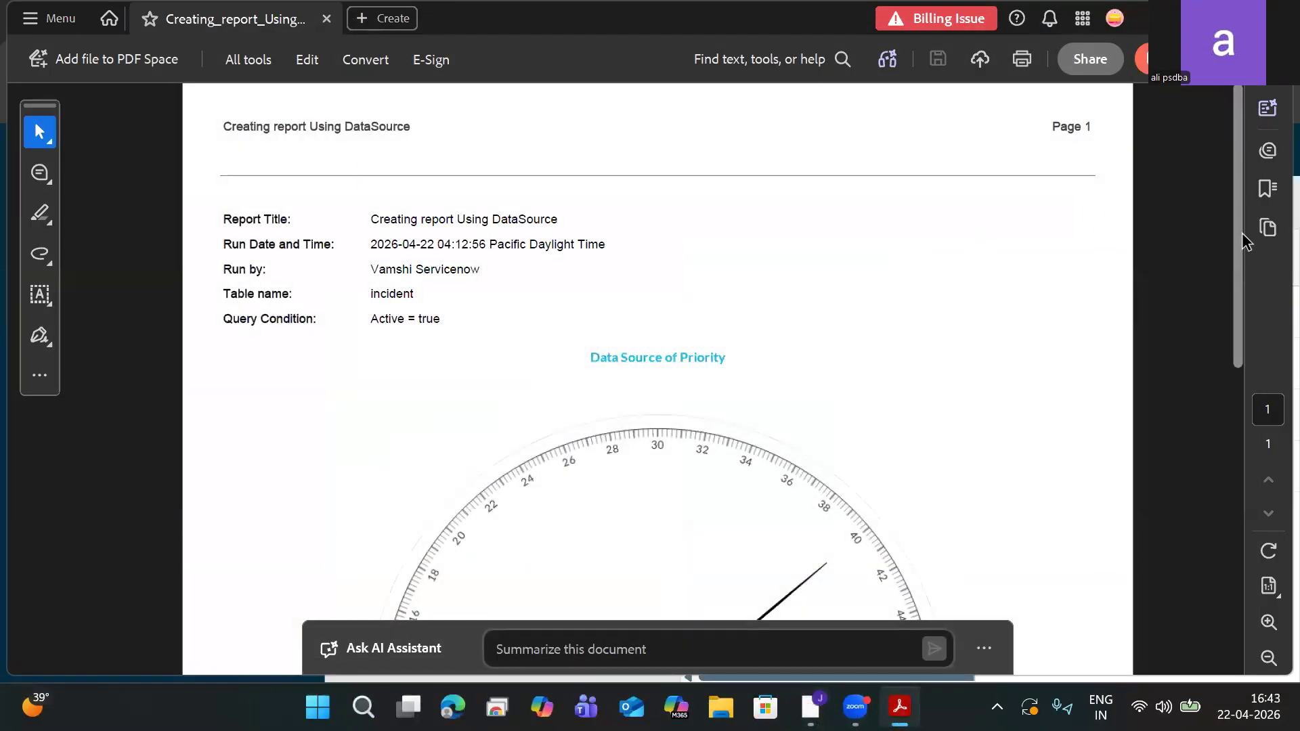
Examine the exported PDF's report details, query condition, speedometer chart and footer, and close the document
drag(1242, 232, 1243, 299)
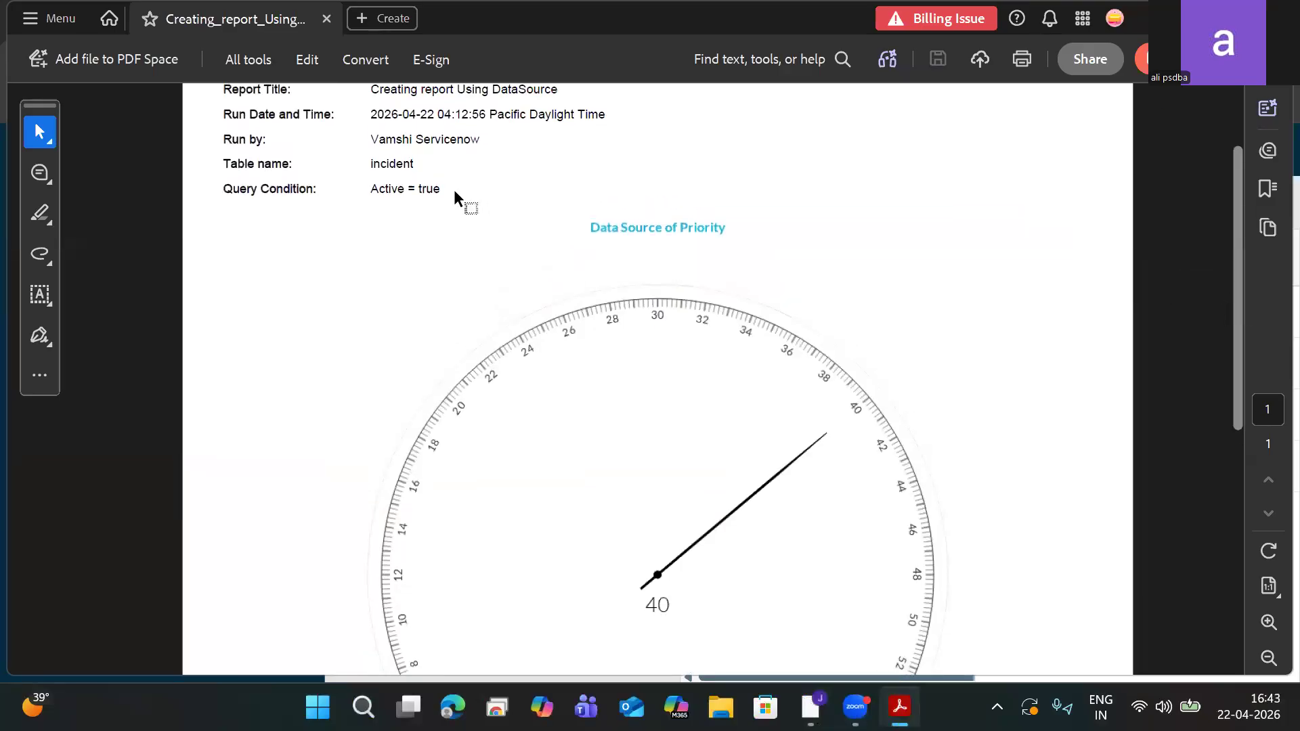
drag(444, 188, 407, 189)
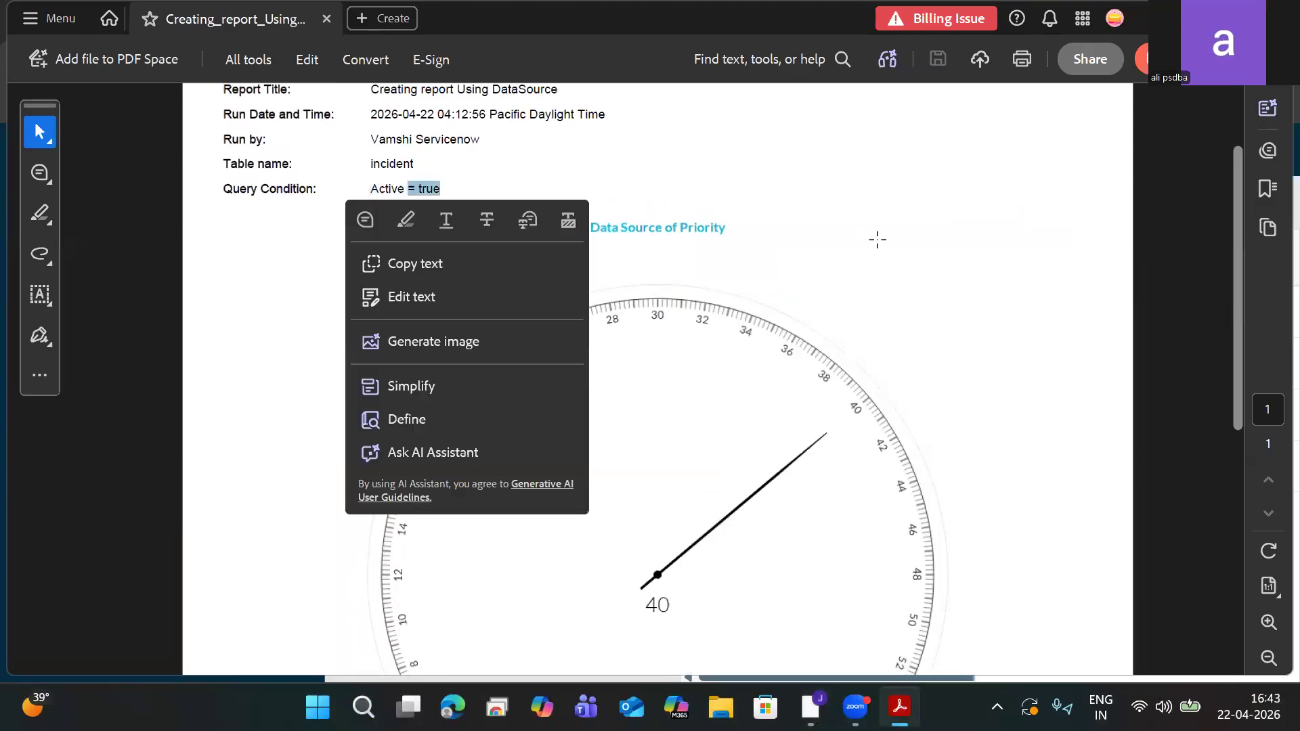
click(886, 240)
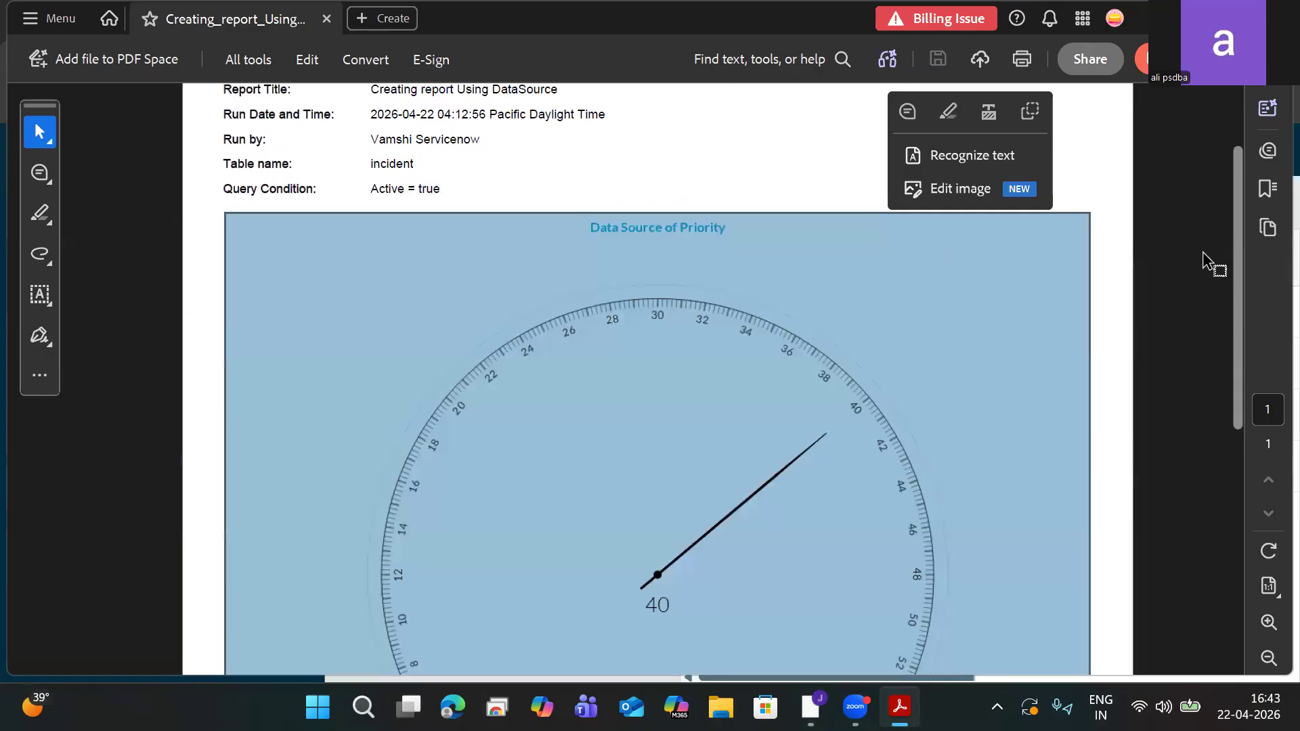
drag(1244, 257, 1243, 371)
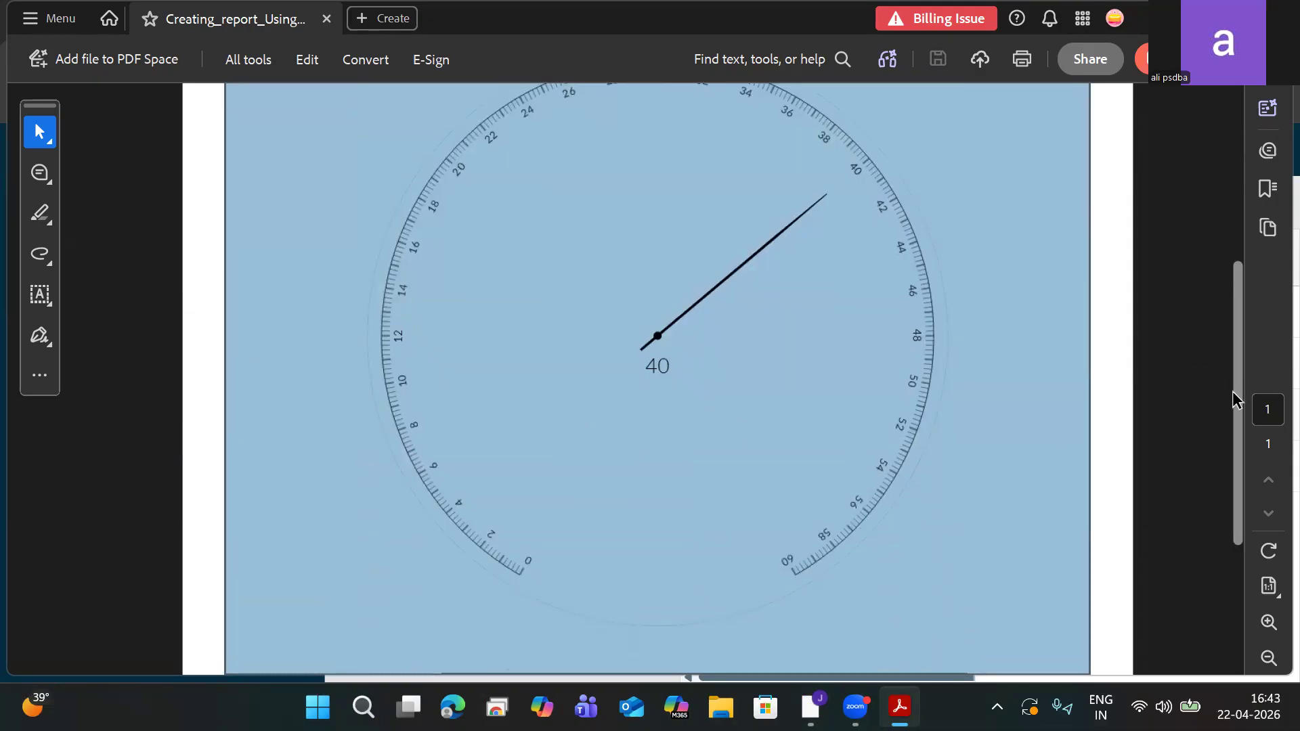
drag(1236, 407, 1244, 552)
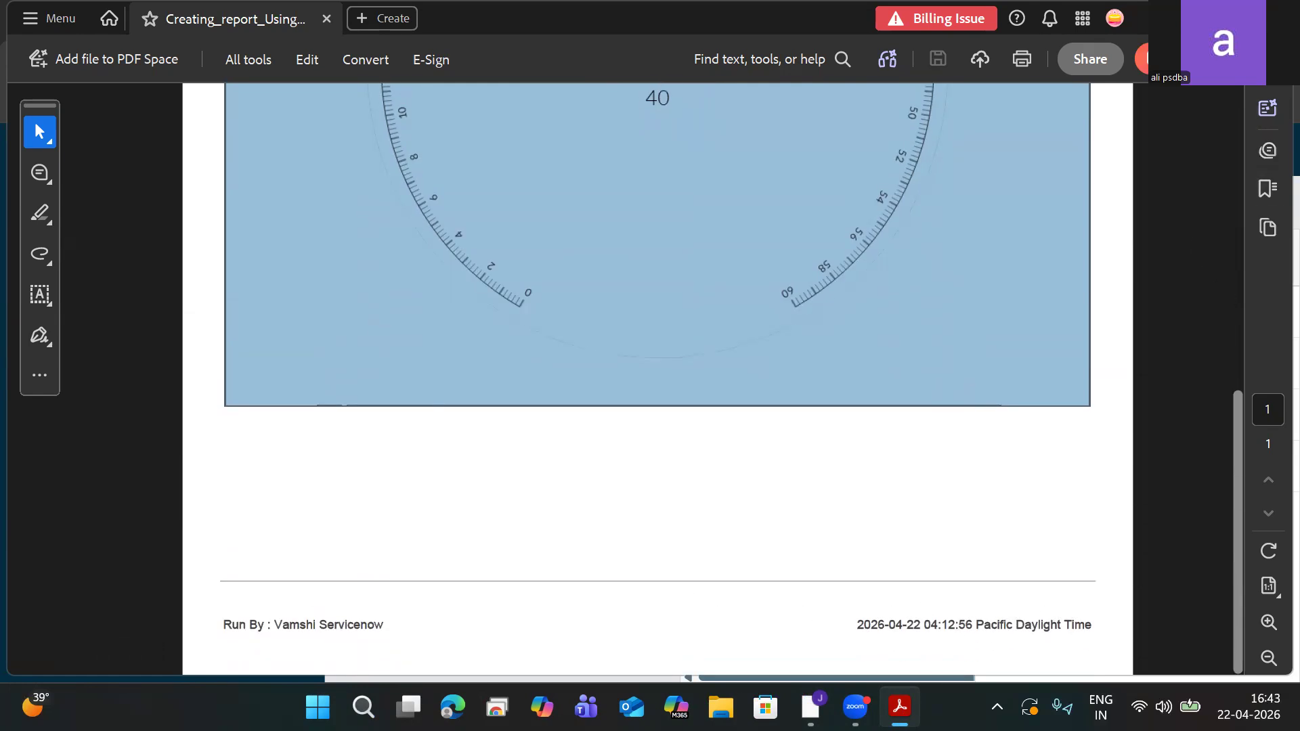
drag(1239, 546, 1187, 224)
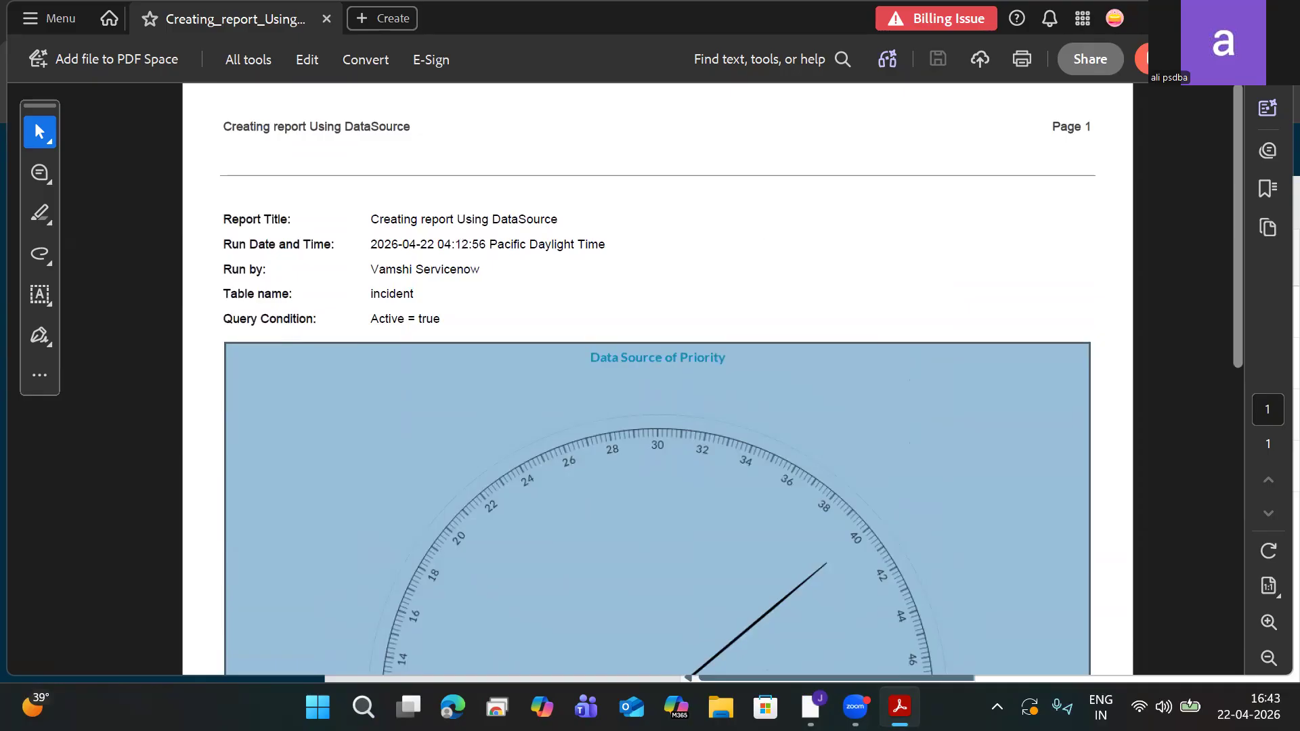
click(1272, 18)
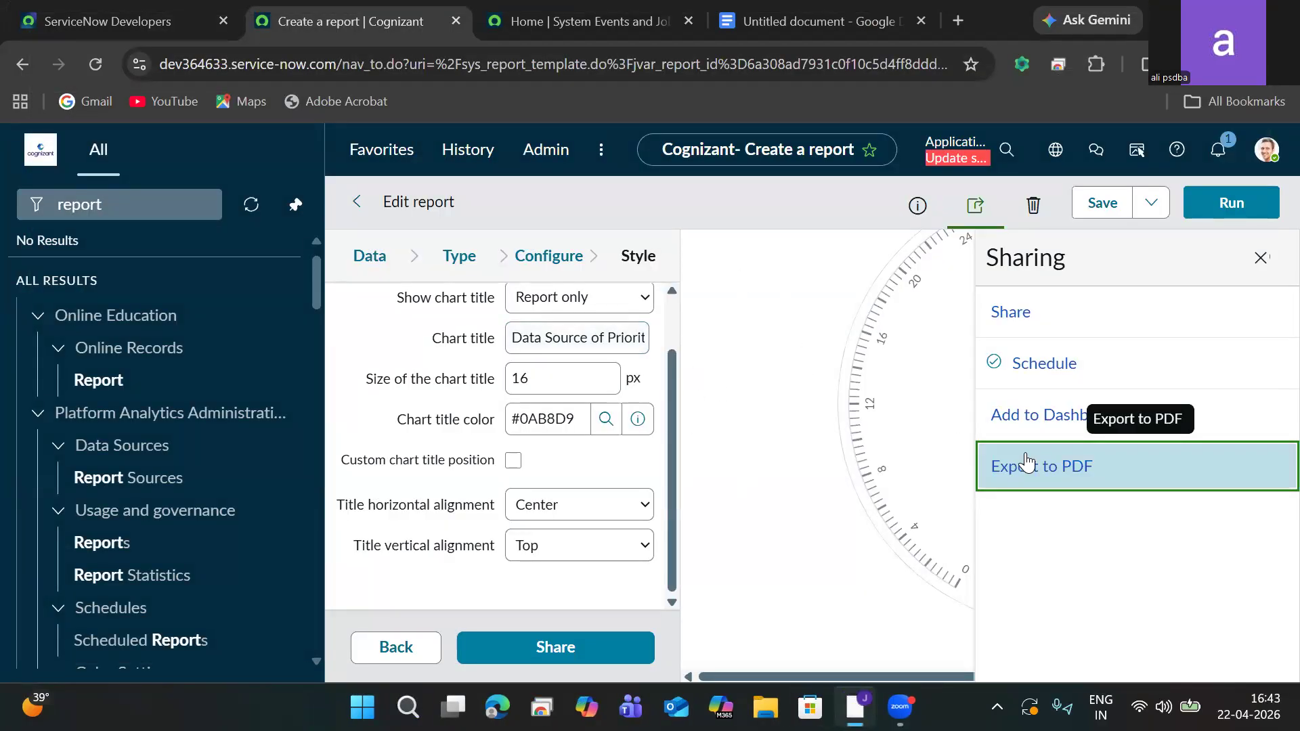
Clear the navigator filter and go back from the report editor
click(149, 210)
key(ctrl+a)
key(BackSpace)
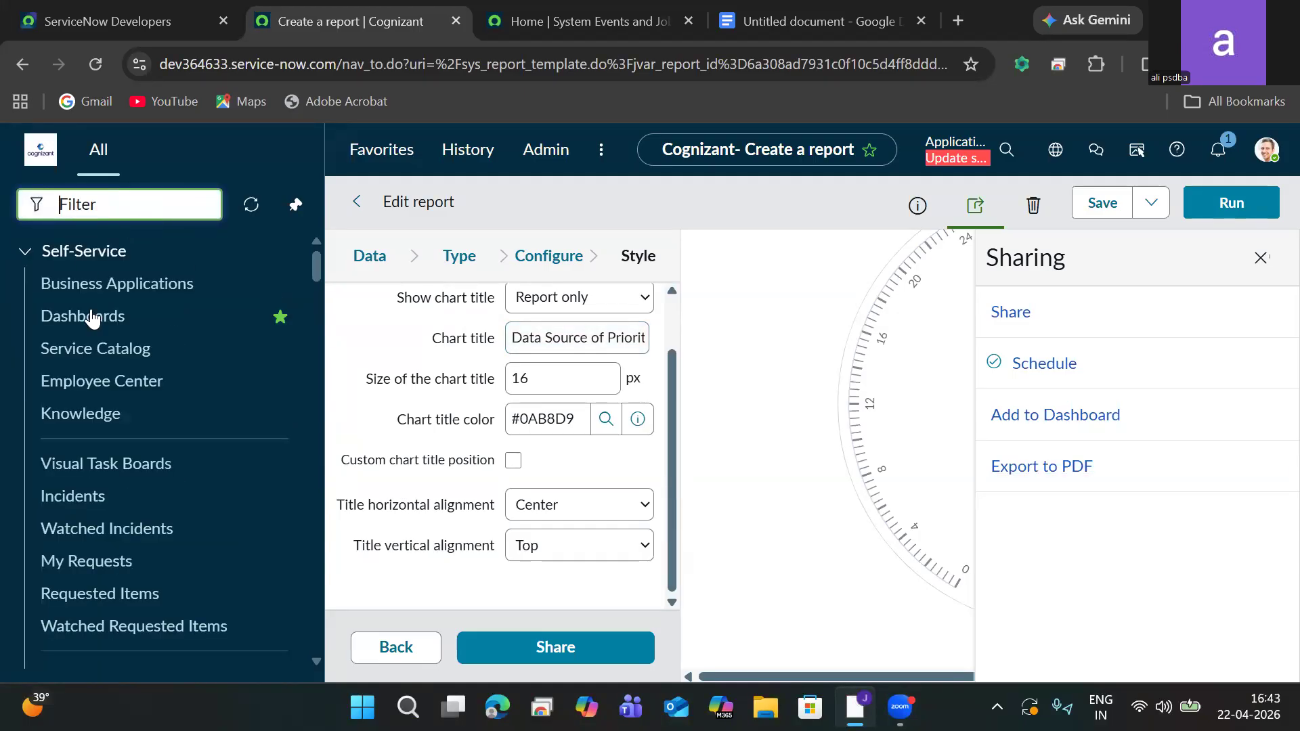
click(365, 214)
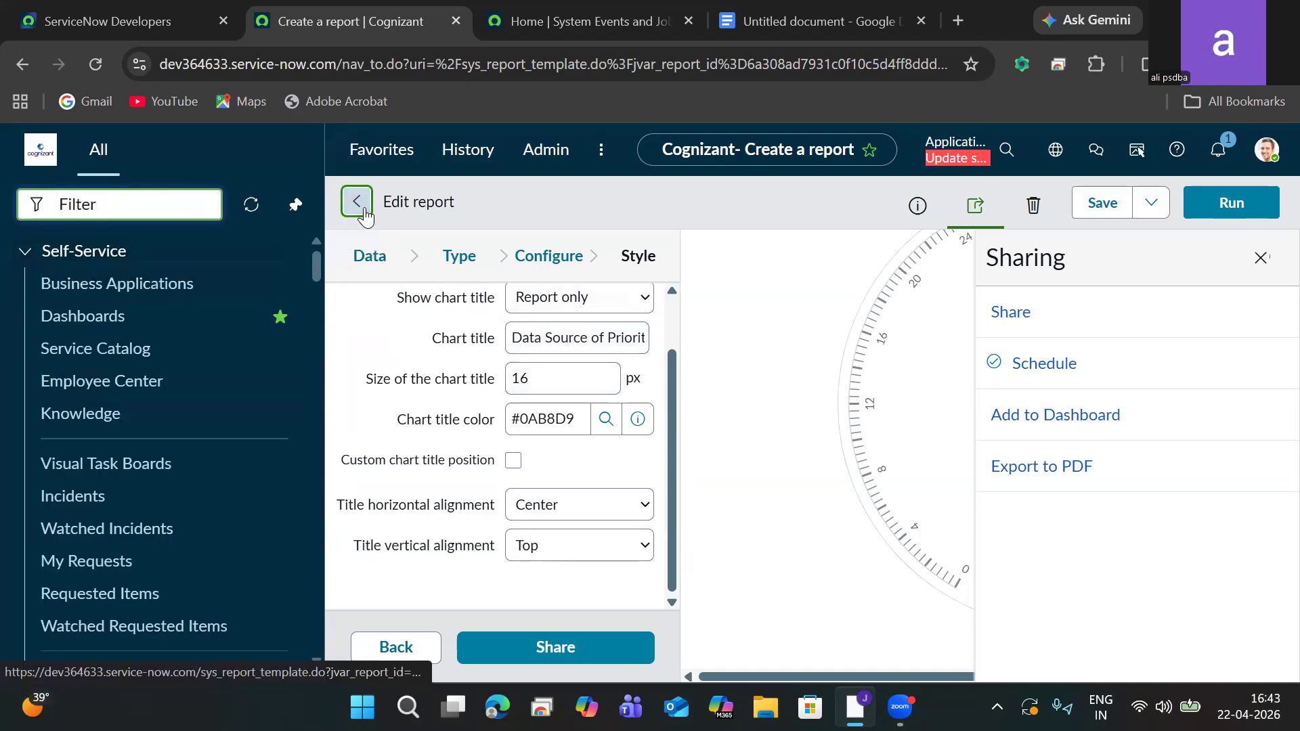